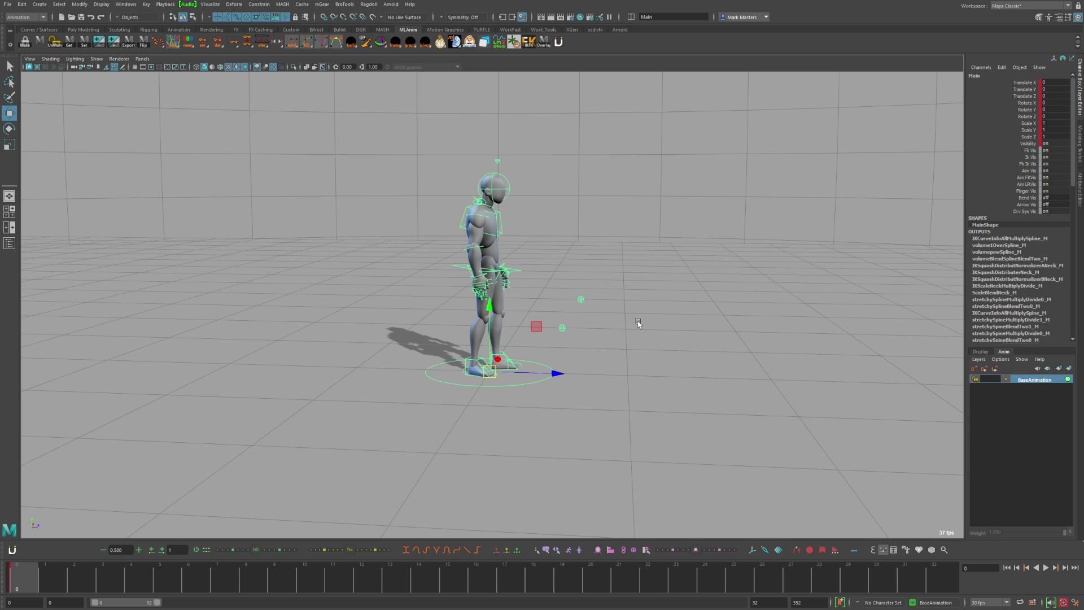
pyautogui.moveTo(641, 322)
pyautogui.keyDown('alt'); pyautogui.mouseDown()
pyautogui.moveTo(665, 316)
pyautogui.moveTo(669, 302)
pyautogui.moveTo(645, 304)
pyautogui.mouseUp(); pyautogui.keyUp('alt')
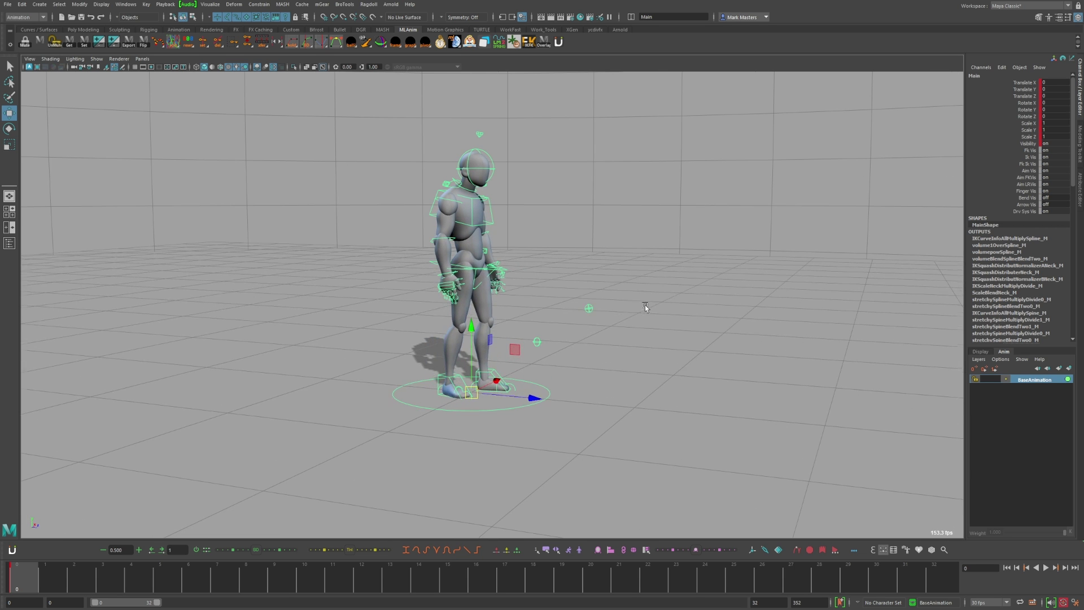
pyautogui.keyDown('alt'); pyautogui.moveTo(720, 319); pyautogui.dragTo(623, 314); pyautogui.keyUp('alt')
pyautogui.keyDown('alt'); pyautogui.moveTo(610, 203); pyautogui.dragTo(685, 242); pyautogui.keyUp('alt')
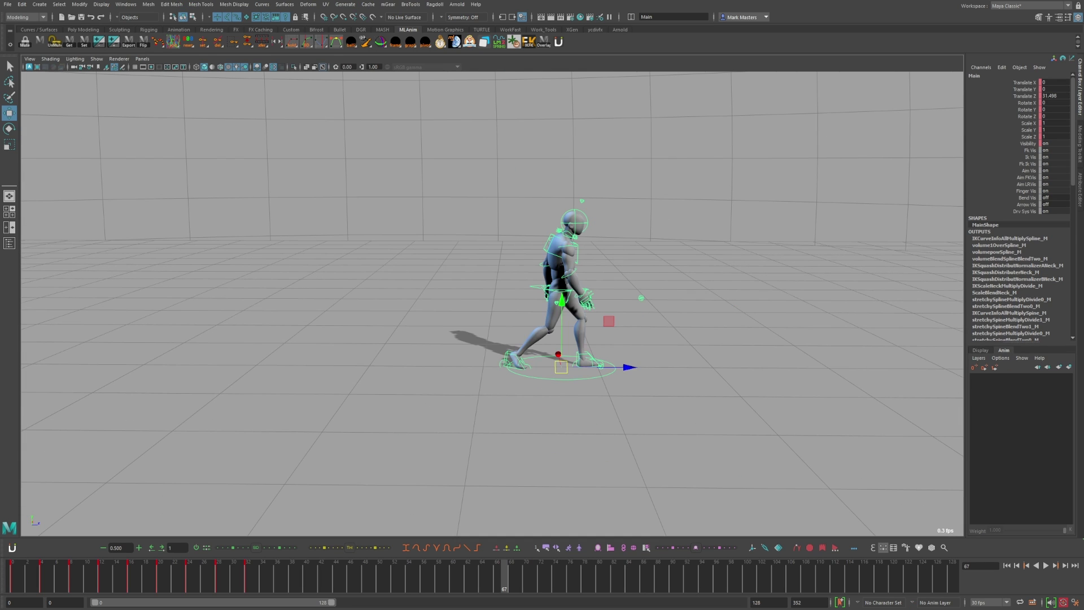
# Play the walk animation from frame 0 with the character seen from the side.
pyautogui.keyDown('alt'); pyautogui.moveTo(734, 409); pyautogui.dragTo(631, 400, button='middle'); pyautogui.keyUp('alt')
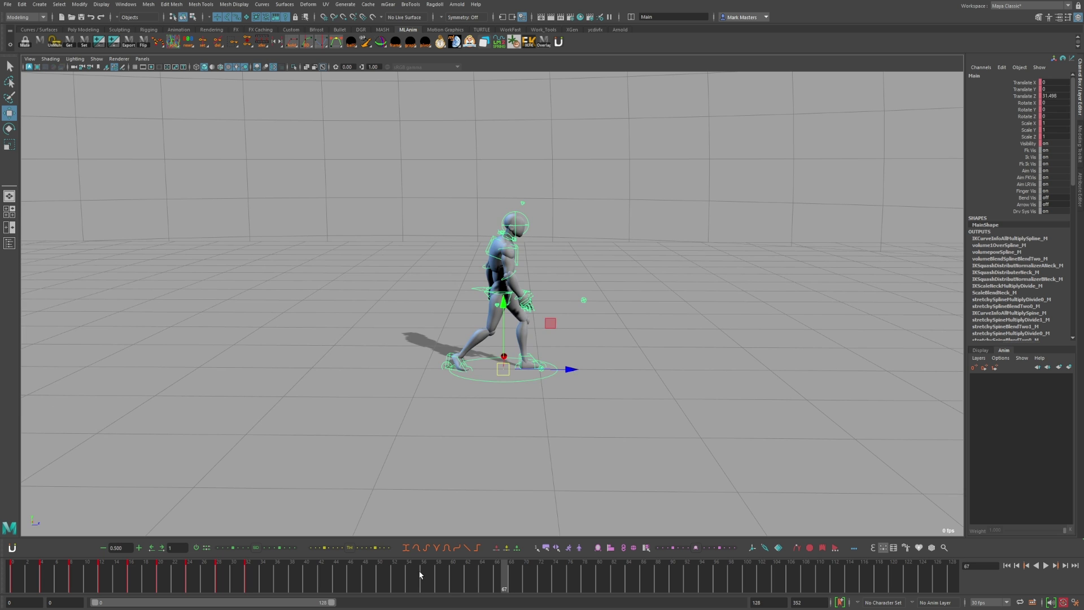
pyautogui.click(420, 575)
pyautogui.hotkey('alt', 'shift', 'v')
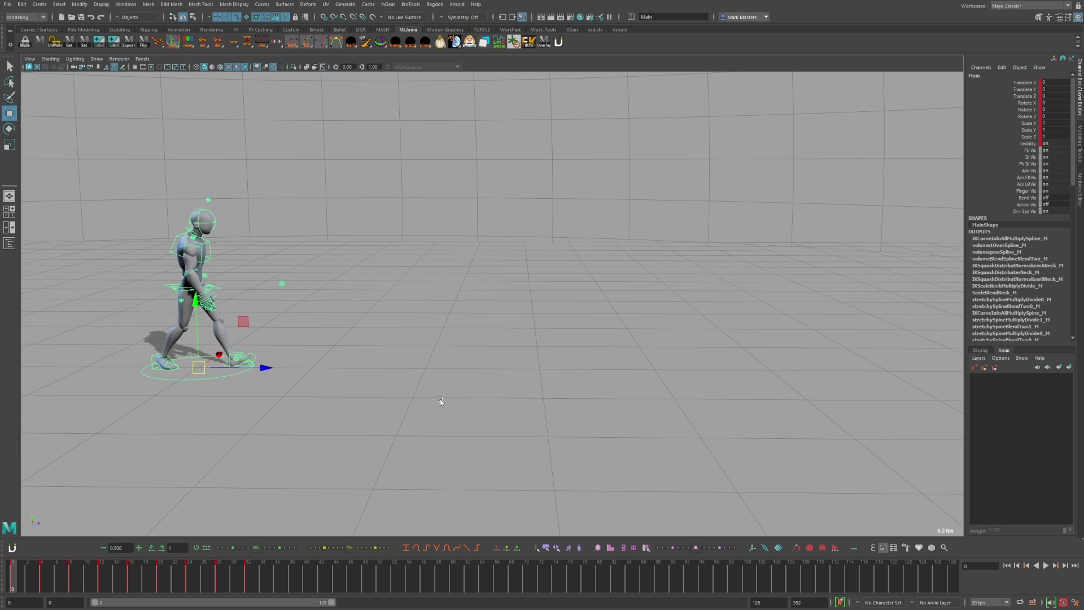
pyautogui.keyDown('alt'); pyautogui.moveTo(440, 399); pyautogui.dragTo(675, 405, button='right'); pyautogui.keyUp('alt')
pyautogui.keyDown('alt'); pyautogui.moveTo(530, 378); pyautogui.dragTo(713, 375, button='middle'); pyautogui.keyUp('alt')
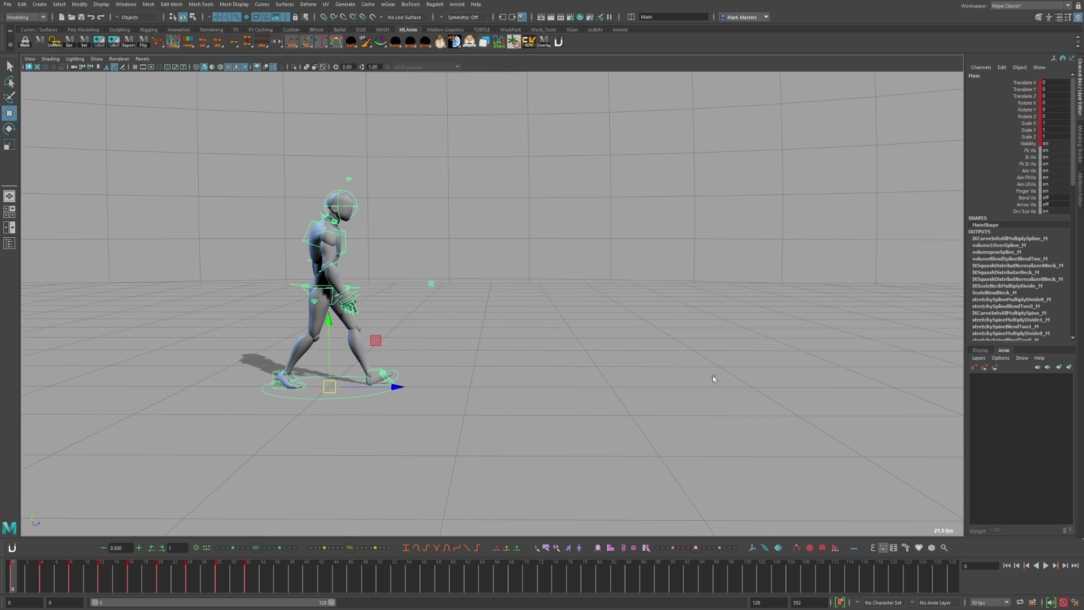
pyautogui.click(1045, 565)
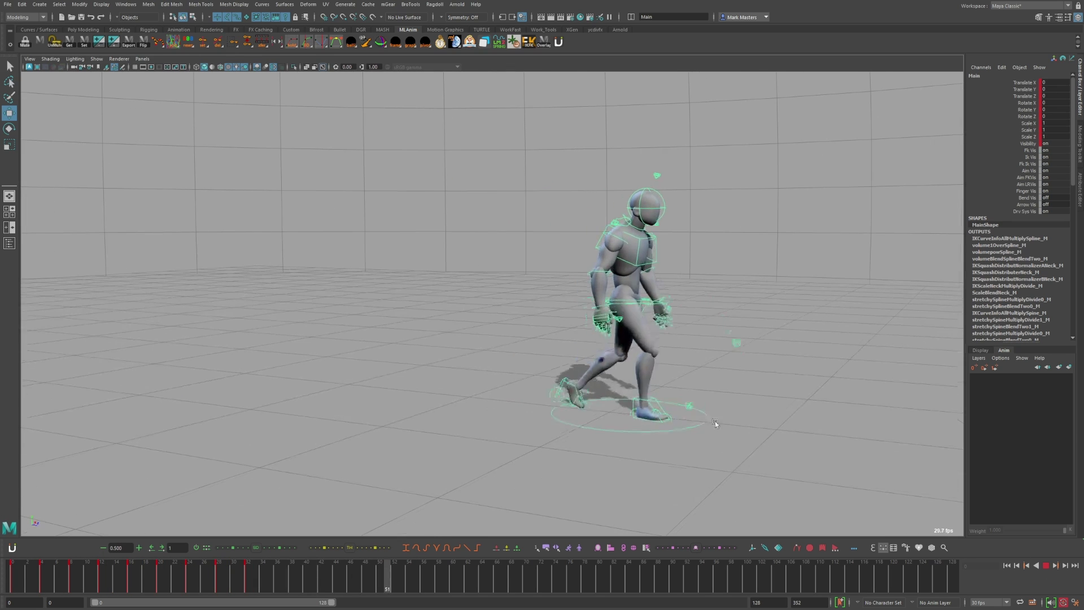
# Replay the walk animation while examining the character's motion from three-quarter and front angles.
pyautogui.click(276, 575)
pyautogui.hotkey('alt', 'shift', 'v')
pyautogui.hotkey('alt', 'v')
pyautogui.keyDown('alt'); pyautogui.moveTo(571, 393); pyautogui.dragTo(526, 396); pyautogui.keyUp('alt')
pyautogui.click(291, 576)
pyautogui.hotkey('alt', 'shift', 'v')
pyautogui.hotkey('alt', 'v')
pyautogui.keyDown('alt'); pyautogui.moveTo(418, 401); pyautogui.dragTo(491, 406); pyautogui.keyUp('alt')
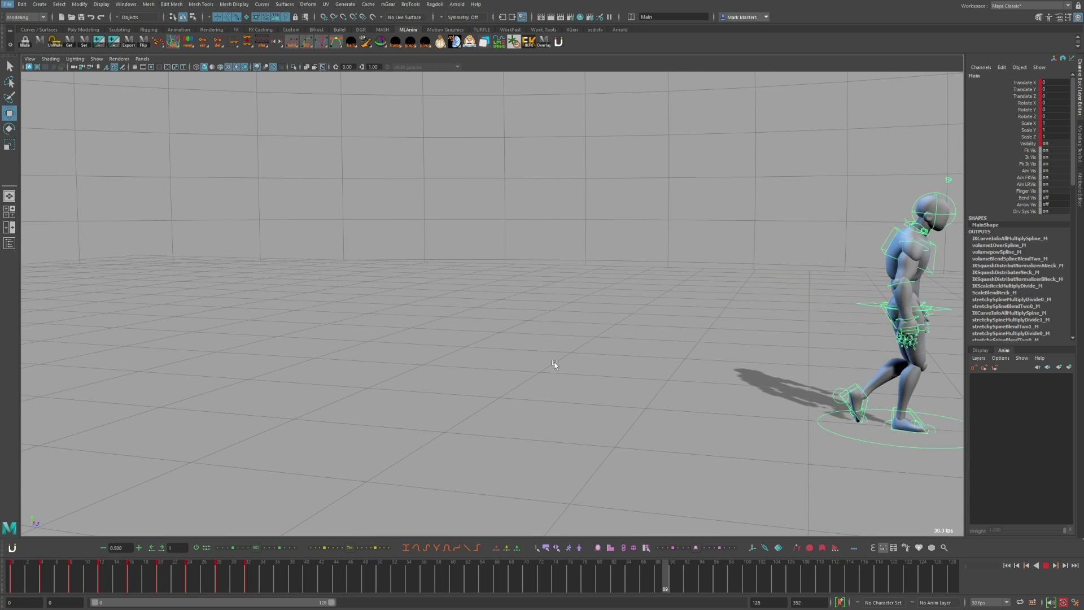
pyautogui.moveTo(430, 572); pyautogui.dragTo(264, 573)
pyautogui.hotkey('alt', 'shift', 'v')
pyautogui.hotkey('alt', 'v')
pyautogui.keyDown('alt'); pyautogui.moveTo(550, 367); pyautogui.dragTo(535, 367); pyautogui.keyUp('alt')
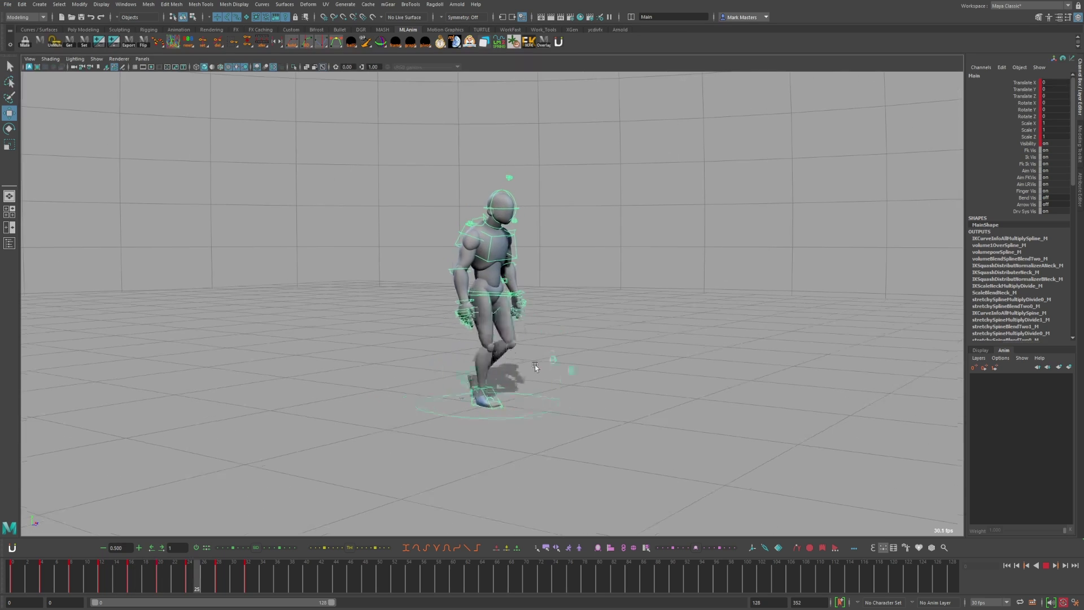
pyautogui.keyDown('alt'); pyautogui.moveTo(665, 366); pyautogui.dragTo(636, 364); pyautogui.keyUp('alt')
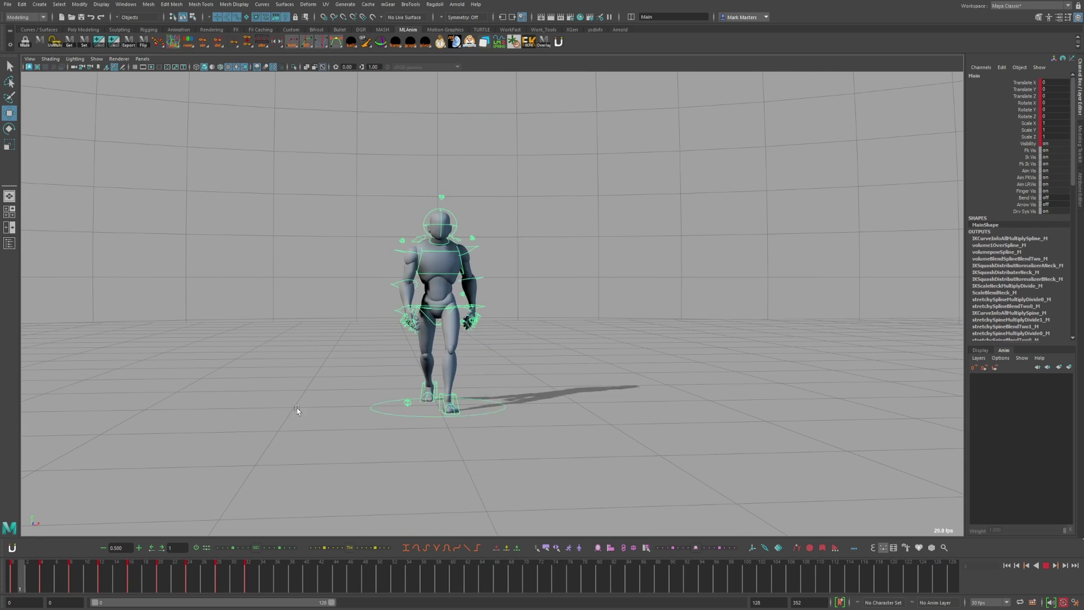
# Stop the playback and scrub back to frame 3 of the walk.
pyautogui.click(1046, 567)
pyautogui.keyDown('alt'); pyautogui.moveTo(777, 412); pyautogui.dragTo(759, 411); pyautogui.keyUp('alt')
pyautogui.moveTo(436, 567); pyautogui.dragTo(35, 576)
pyautogui.keyDown('alt'); pyautogui.moveTo(526, 368); pyautogui.dragTo(552, 366); pyautogui.keyUp('alt')
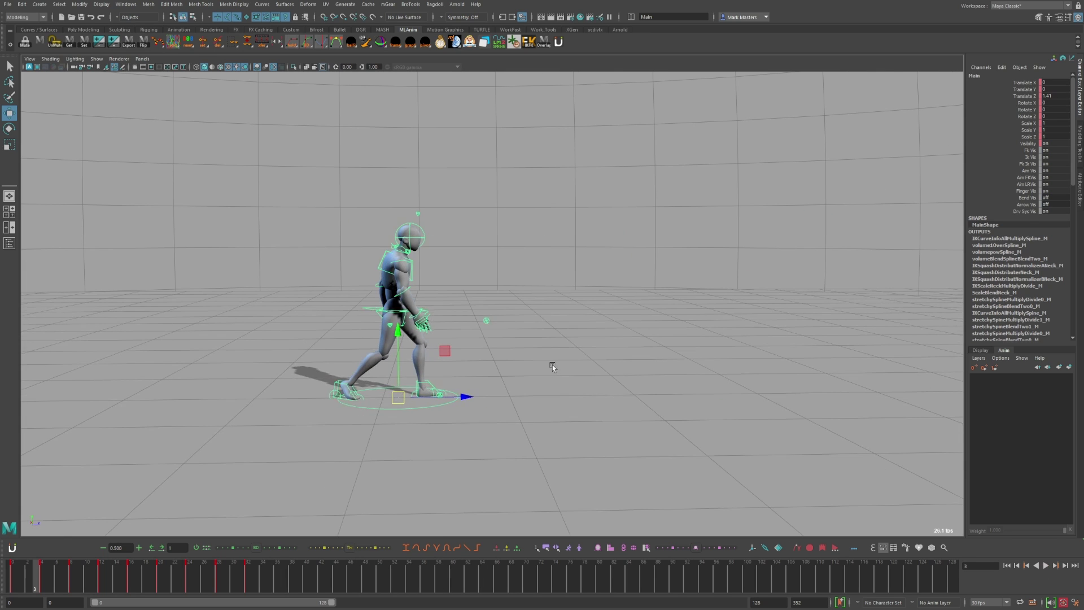
# Select all of the walking character's rig controls through the selection sets and return to frame 0.
pyautogui.click(550, 320)
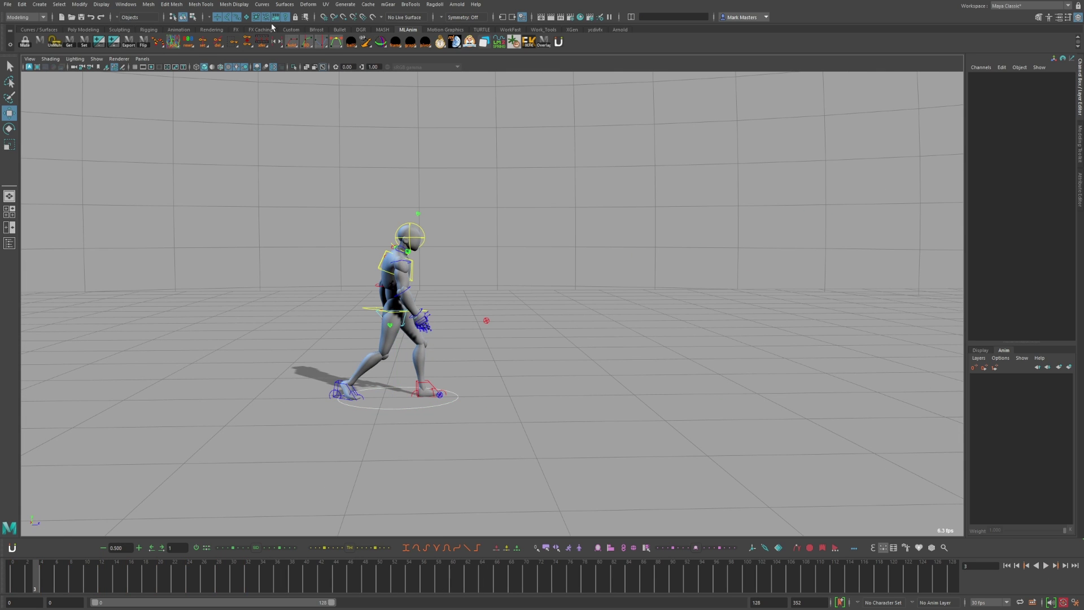
pyautogui.click(547, 547)
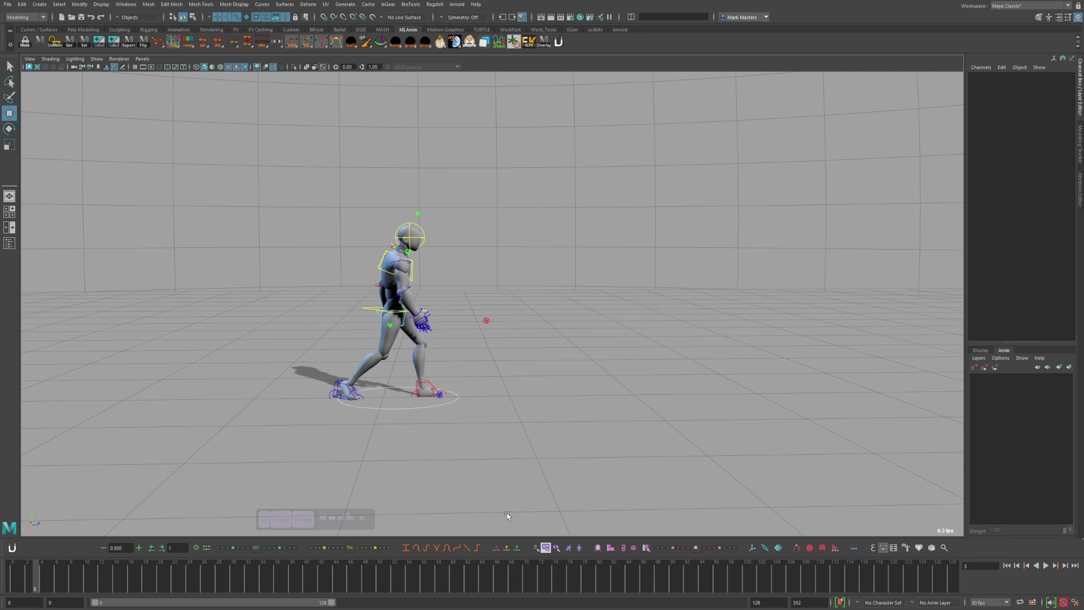
pyautogui.click(266, 524)
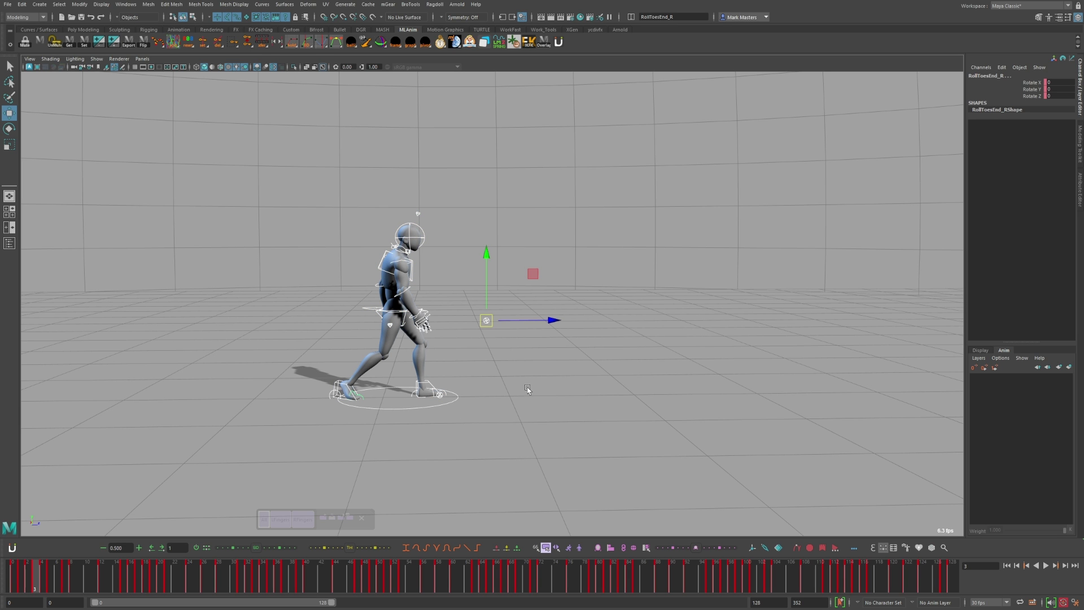
pyautogui.keyDown('alt'); pyautogui.moveTo(556, 393); pyautogui.dragTo(552, 390); pyautogui.keyUp('alt')
pyautogui.hotkey('alt', '.')
pyautogui.hotkey('alt', ',')
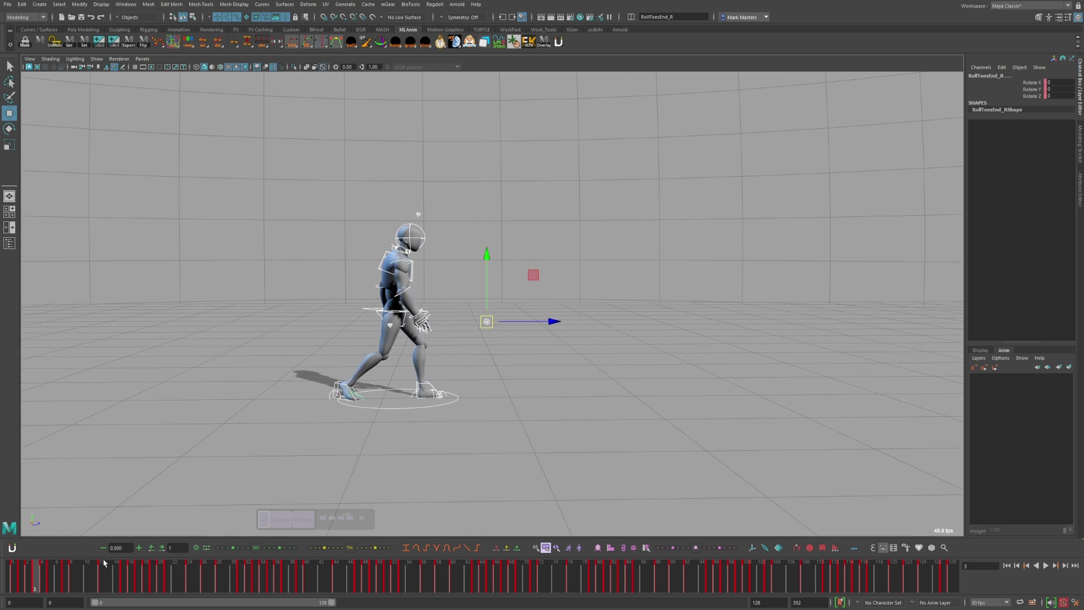
pyautogui.hotkey('alt', 'shift', 'v')
pyautogui.hotkey('alt', 'v')
pyautogui.press('Escape')
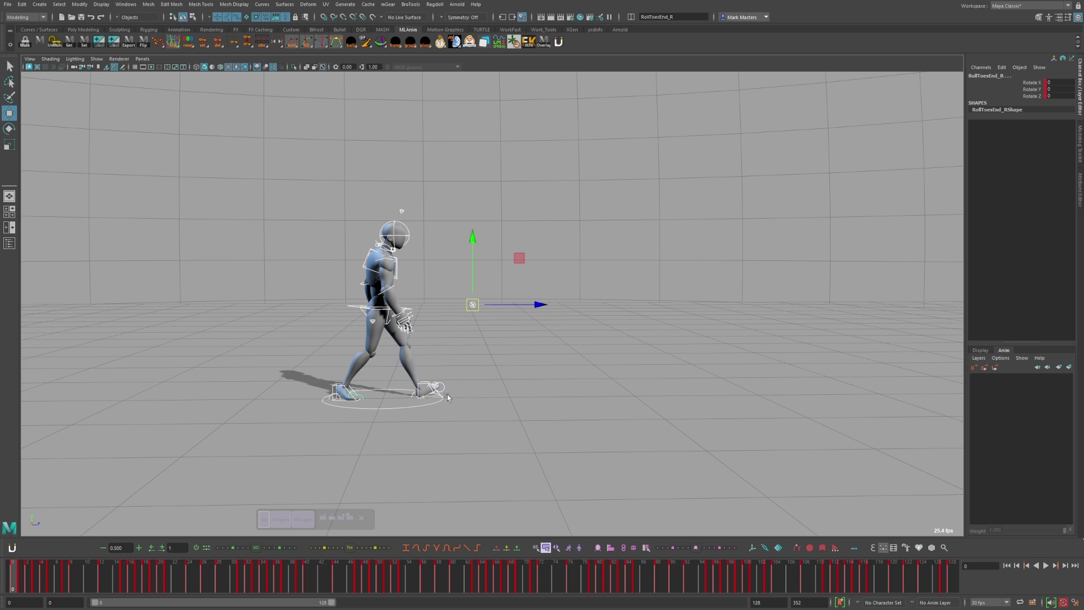
# Select the Main control and examine its Translate Z curve in the Graph Editor against the forward motion of the walk.
pyautogui.click(420, 405)
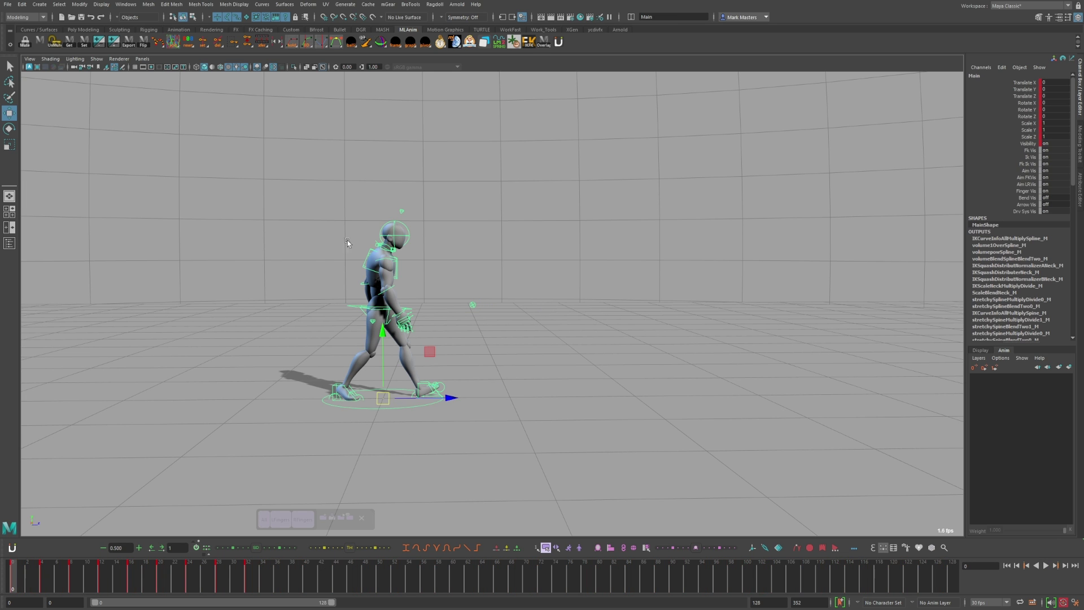
pyautogui.click(133, 8)
pyautogui.moveTo(153, 44)
pyautogui.click(243, 59)
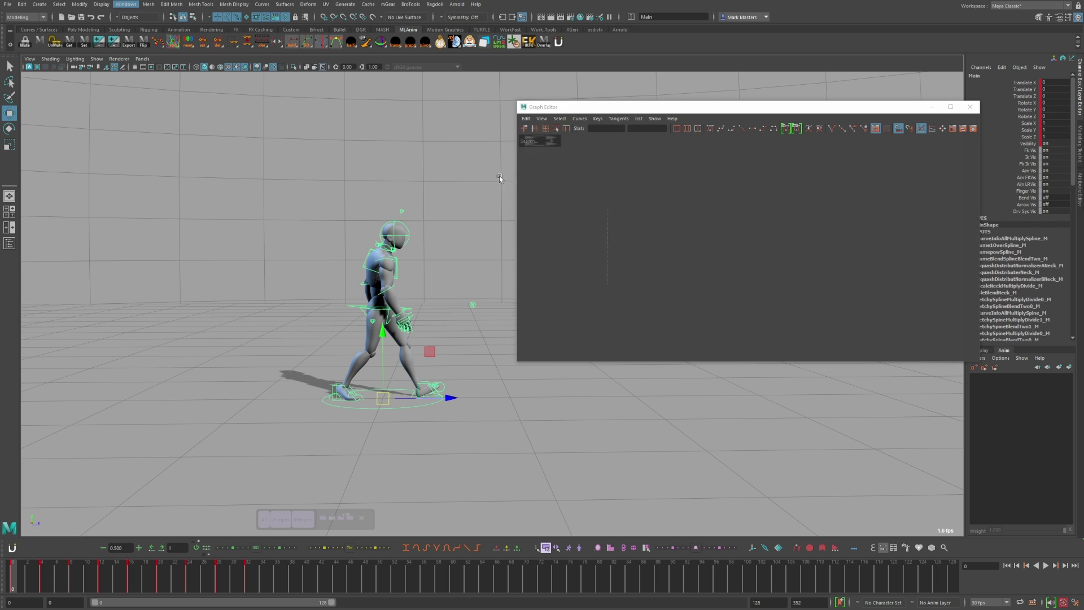
pyautogui.click(372, 199)
pyautogui.moveTo(658, 243); pyautogui.dragTo(694, 275, button='middle')
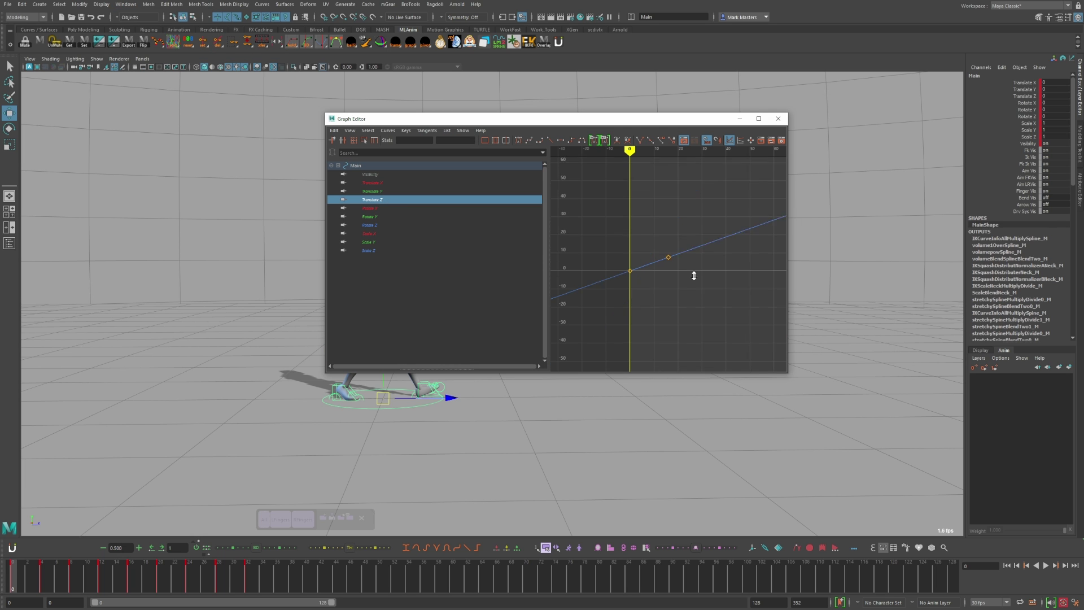
pyautogui.moveTo(703, 222); pyautogui.dragTo(615, 313)
pyautogui.keyDown('alt'); pyautogui.moveTo(689, 281); pyautogui.dragTo(619, 276, button='right'); pyautogui.keyUp('alt')
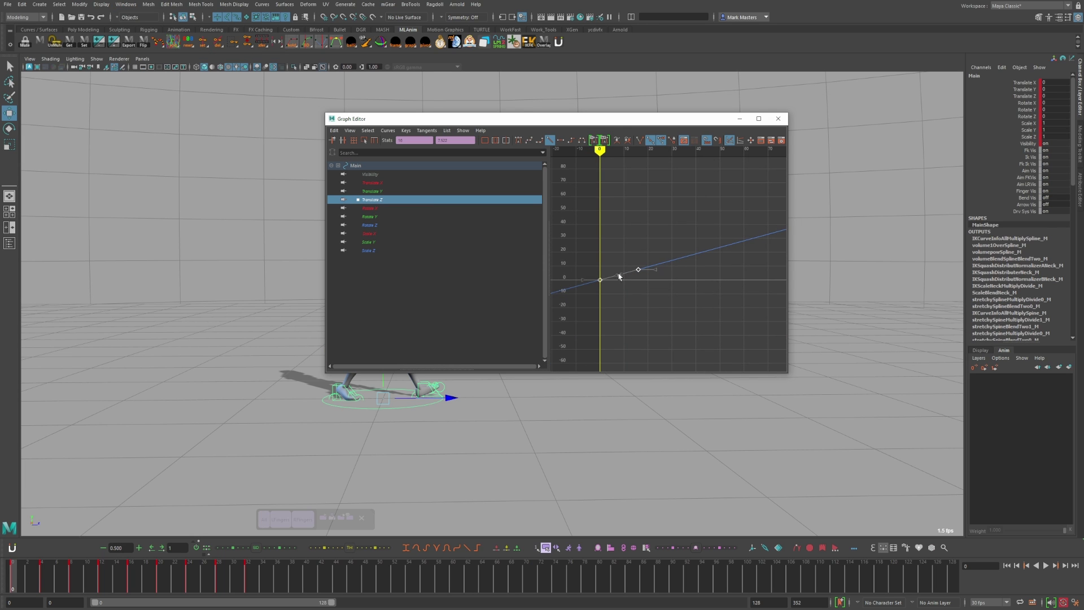
pyautogui.moveTo(625, 151)
pyautogui.mouseDown()
pyautogui.moveTo(635, 151)
pyautogui.moveTo(602, 150)
pyautogui.moveTo(636, 151)
pyautogui.moveTo(781, 80)
pyautogui.mouseUp()
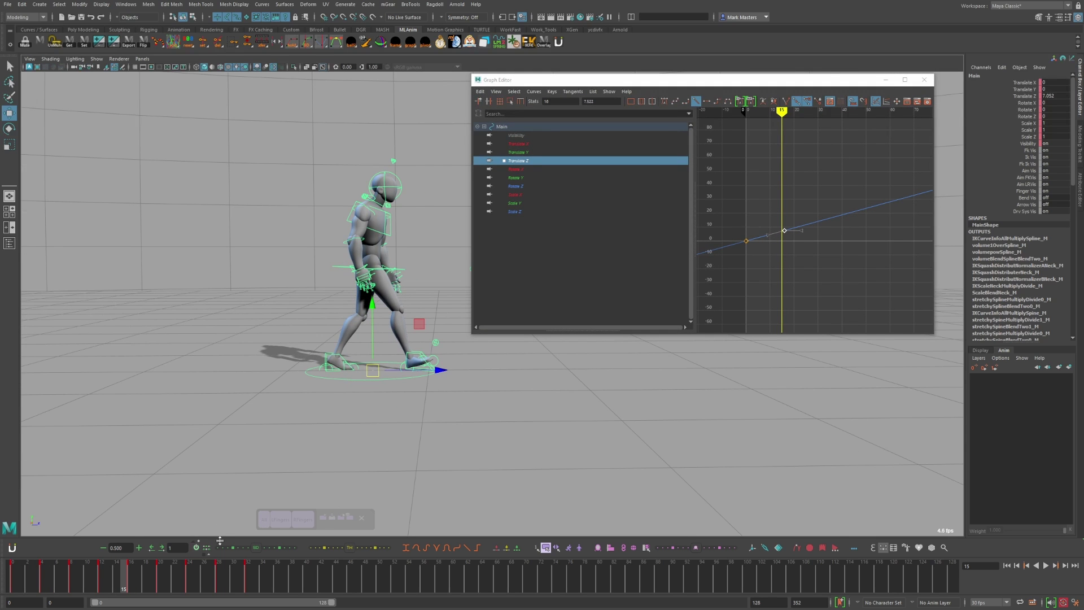
pyautogui.hotkey('alt', 'v')
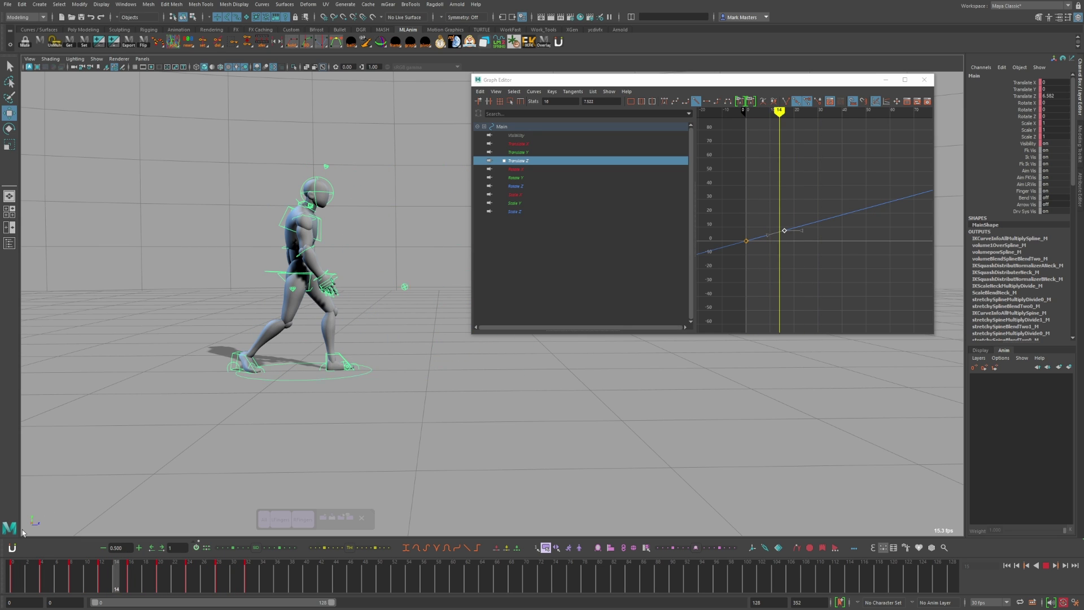
# Select all of the walking rig's controls again and set the current time to frame 0.
pyautogui.click(22, 569)
pyautogui.click(264, 520)
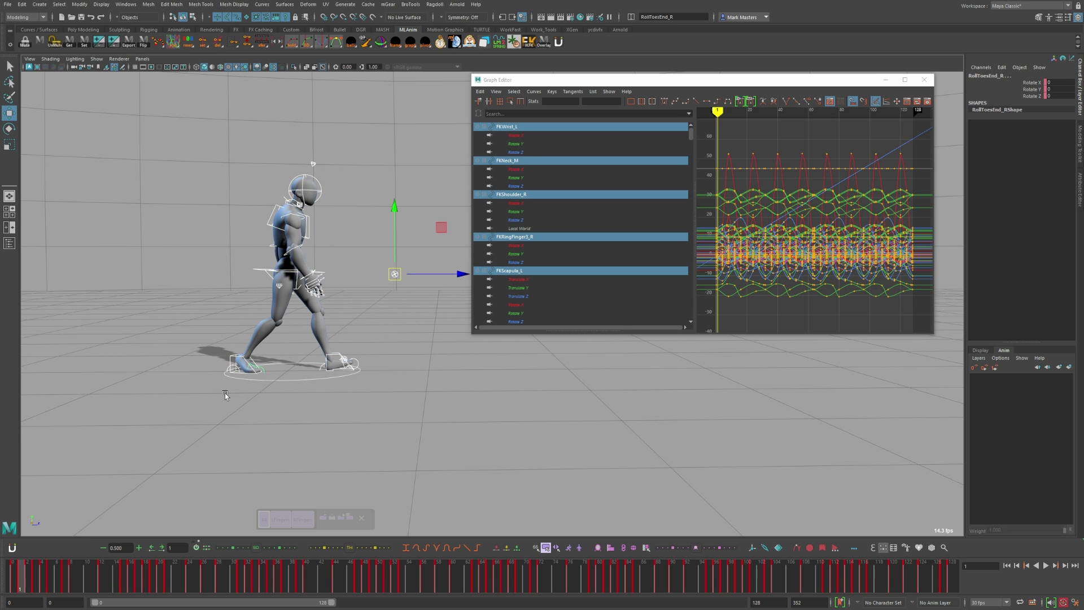
pyautogui.click(13, 573)
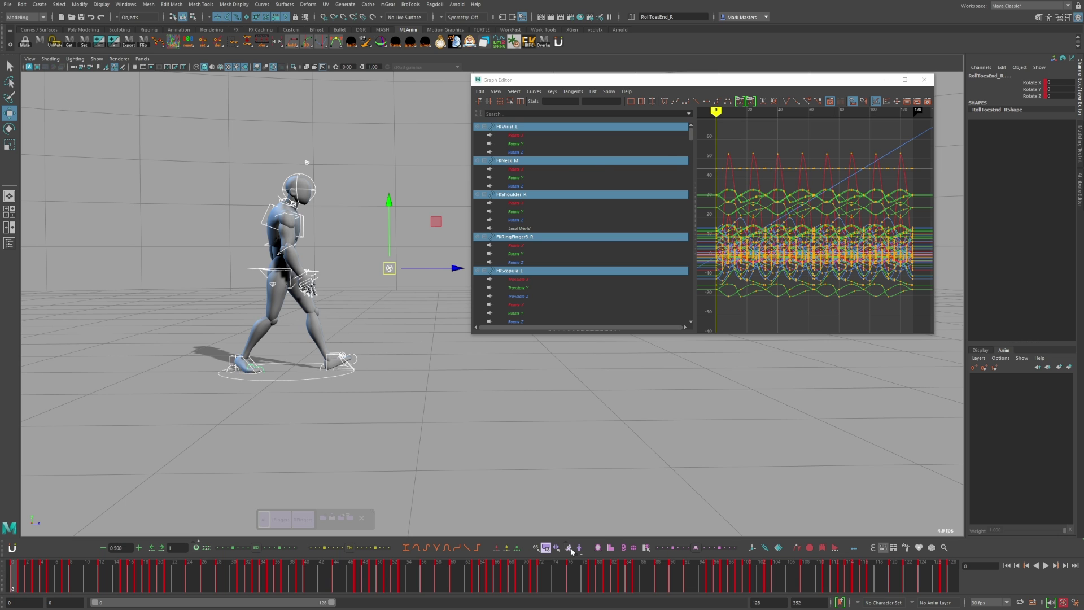
pyautogui.keyDown('alt'); pyautogui.moveTo(314, 382); pyautogui.dragTo(467, 376, button='middle'); pyautogui.keyUp('alt')
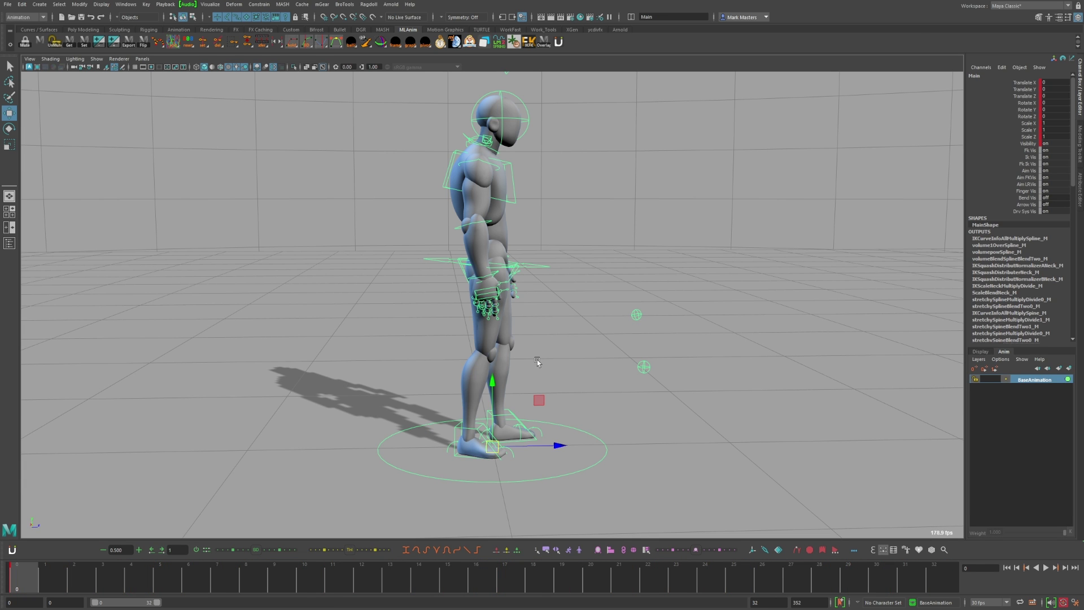
# Select all rig controls of the standing character in the idle scene through the selection sets.
pyautogui.scroll(-1, 614, 341)
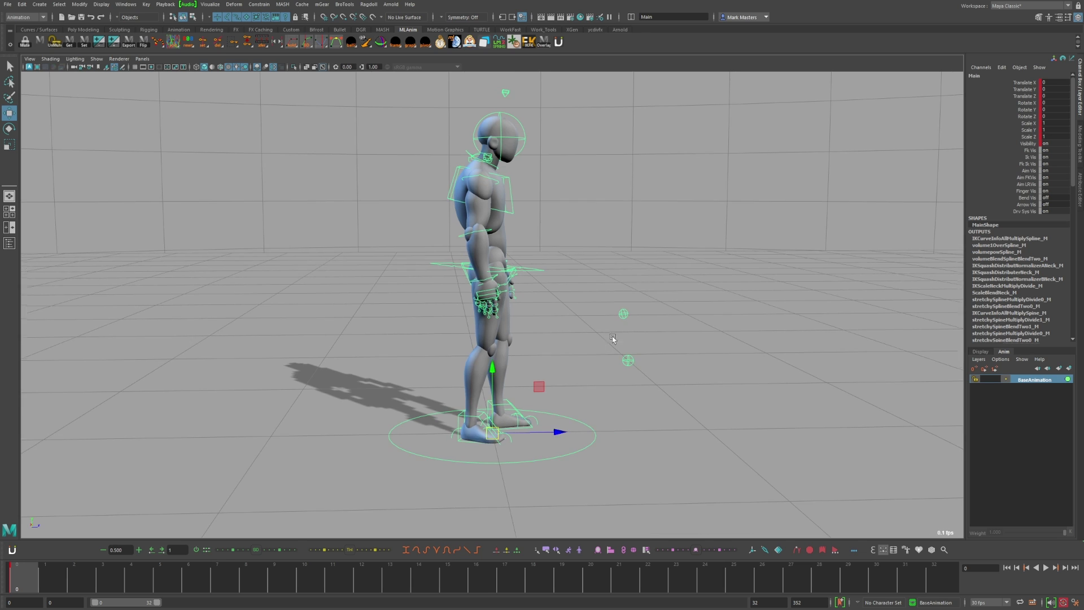
pyautogui.keyDown('alt'); pyautogui.moveTo(614, 341); pyautogui.dragTo(595, 326); pyautogui.keyUp('alt')
pyautogui.keyDown('alt'); pyautogui.moveTo(534, 345); pyautogui.dragTo(539, 333); pyautogui.keyUp('alt')
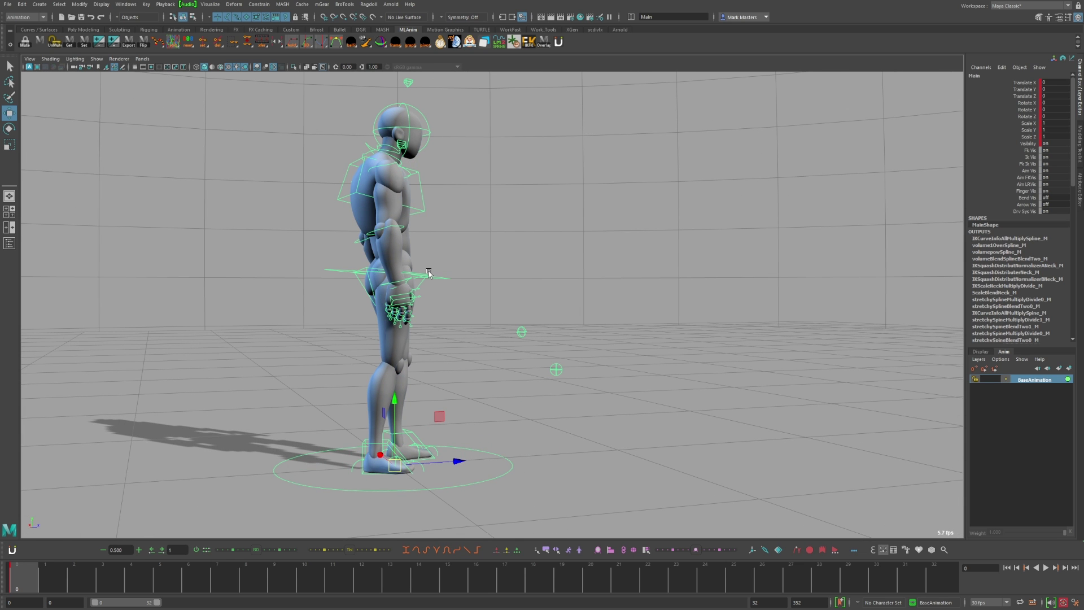
pyautogui.keyDown('alt'); pyautogui.moveTo(542, 360); pyautogui.dragTo(624, 380); pyautogui.keyUp('alt')
pyautogui.click(546, 550)
pyautogui.click(563, 334)
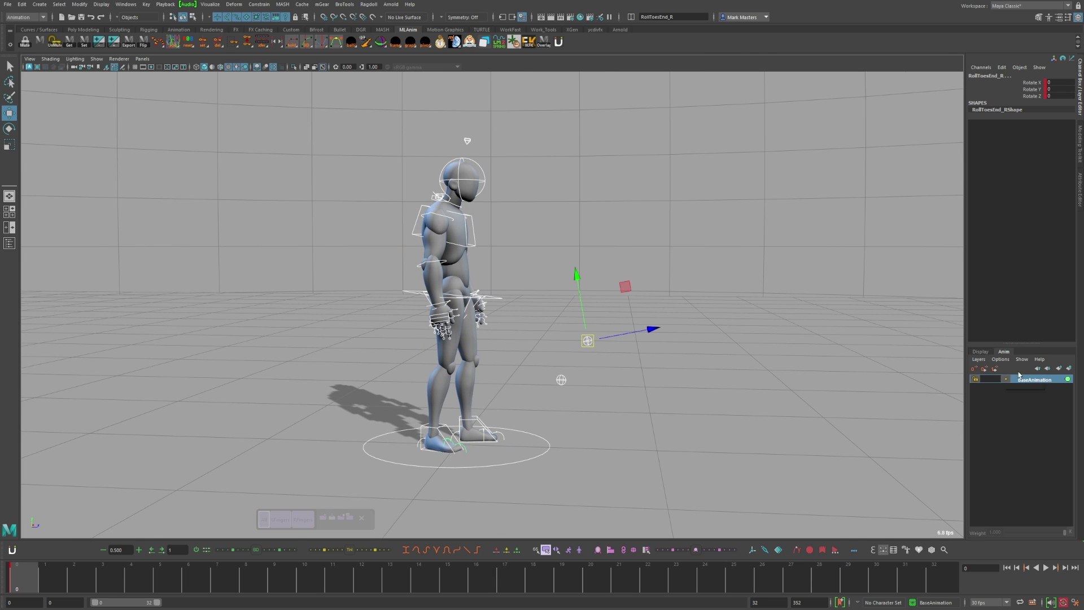
# Create an override animation layer from the selected controls and make it the active layer.
pyautogui.click(979, 359)
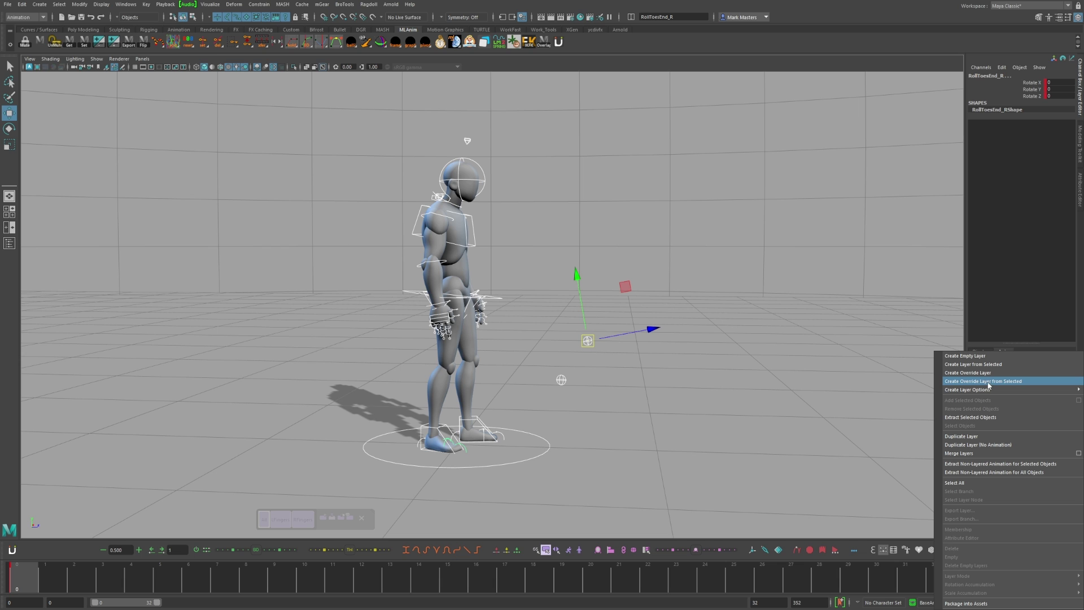
pyautogui.click(988, 382)
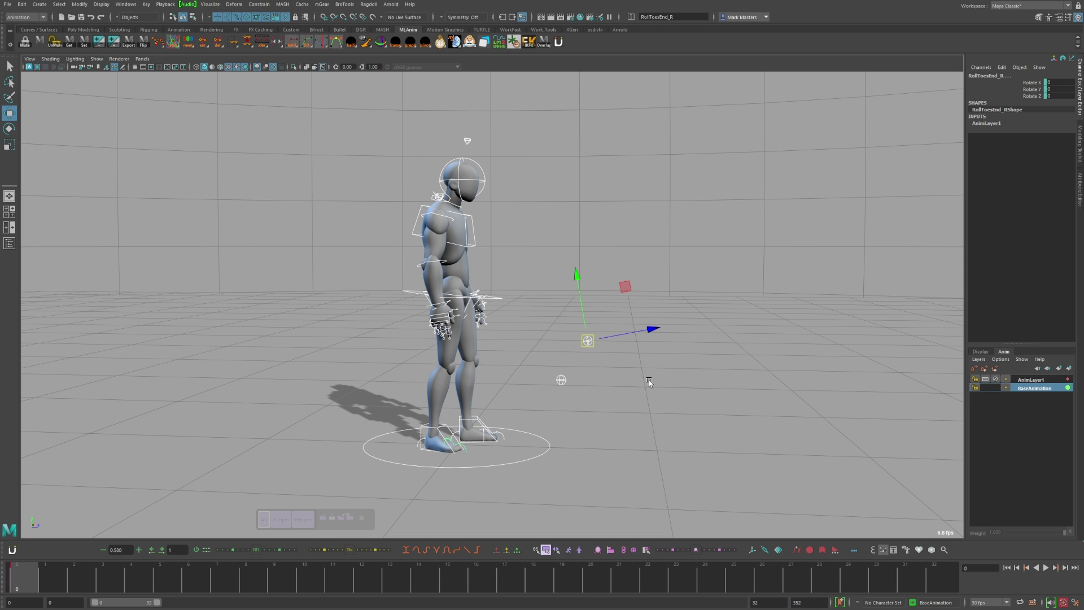
pyautogui.click(1031, 380)
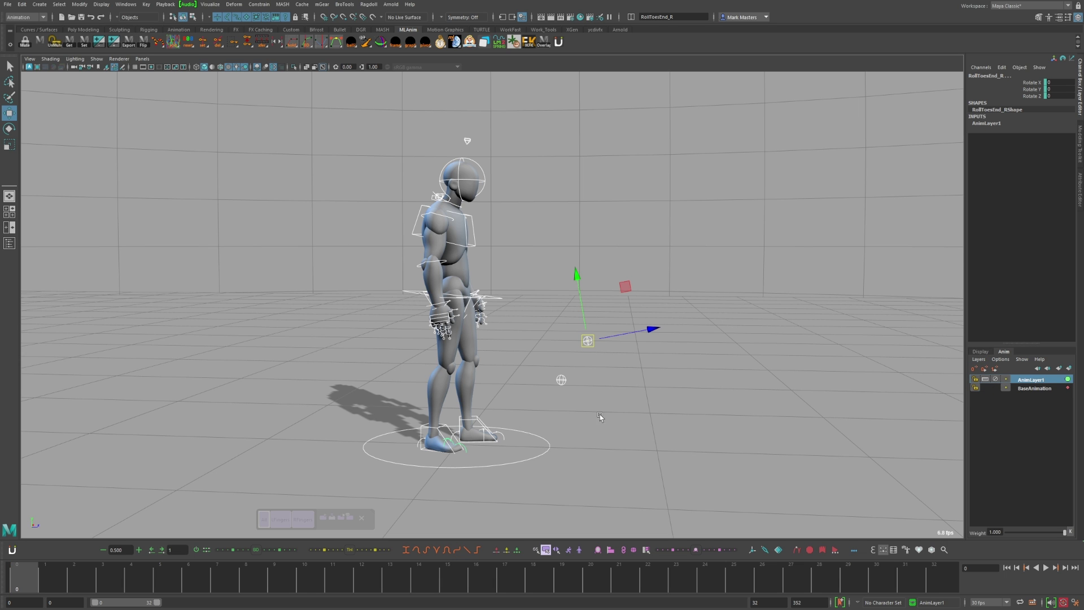
# Paste the copied walk animation onto the override layer at frame 0 with Paste Replace.
pyautogui.scroll(-1, 608, 408)
pyautogui.keyDown('alt'); pyautogui.moveTo(608, 408); pyautogui.dragTo(634, 397); pyautogui.keyUp('alt')
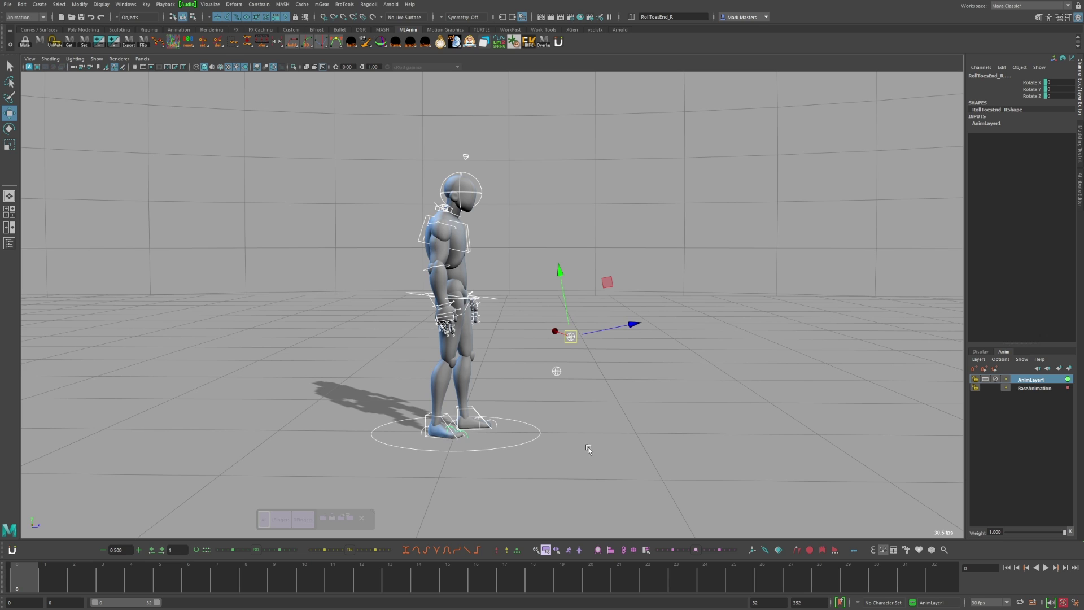
pyautogui.keyDown('alt'); pyautogui.moveTo(588, 448); pyautogui.dragTo(612, 431); pyautogui.keyUp('alt')
pyautogui.rightClick(567, 546)
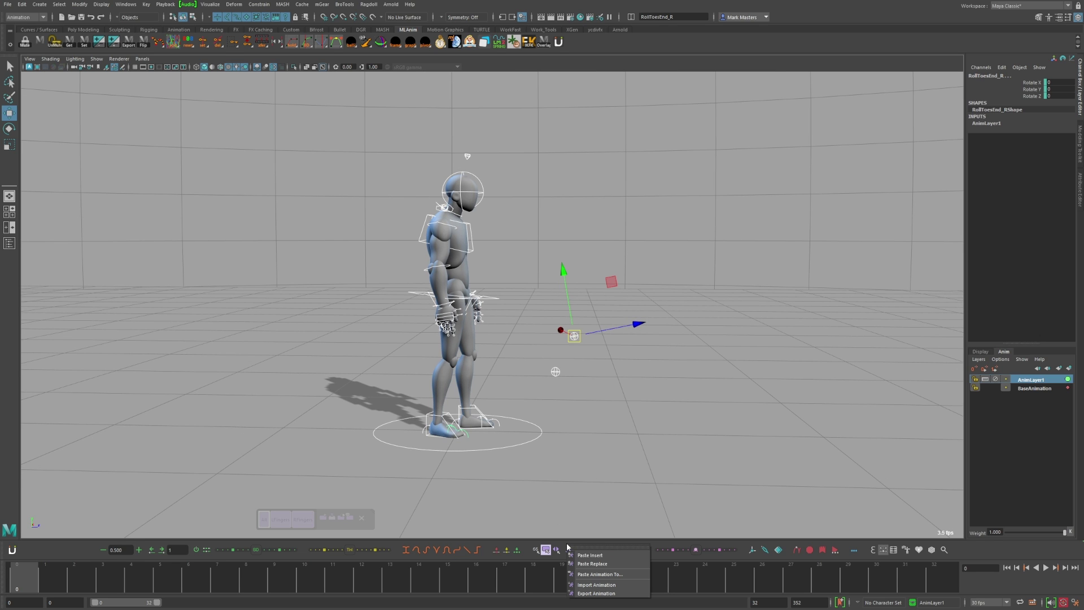
pyautogui.click(593, 562)
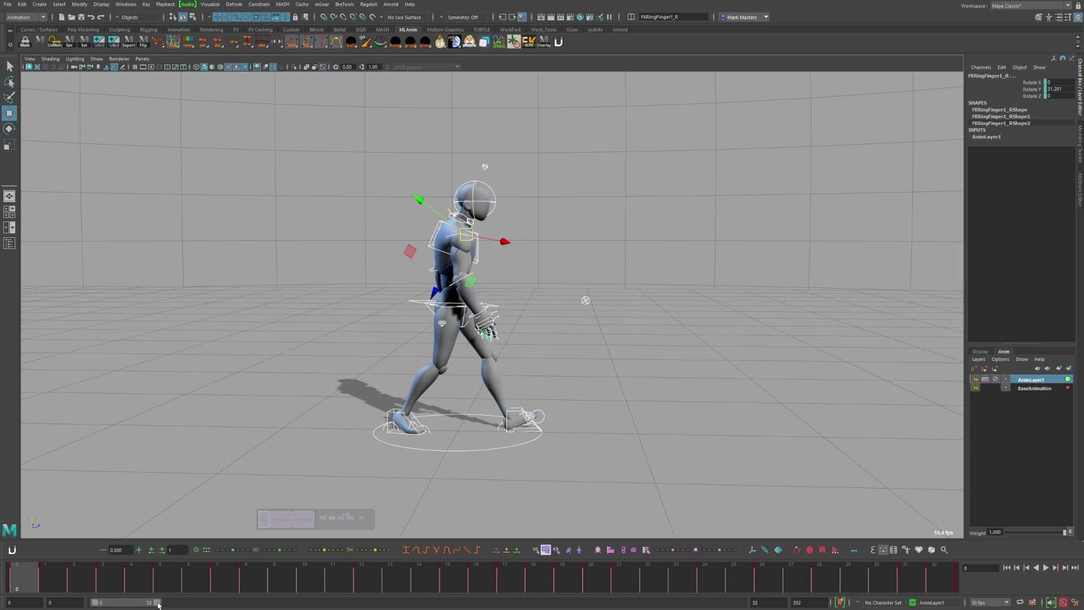
# Extend the playback range to frame 128 and scrub to frame 48 to check the pasted walk.
pyautogui.moveTo(157, 603); pyautogui.dragTo(340, 605)
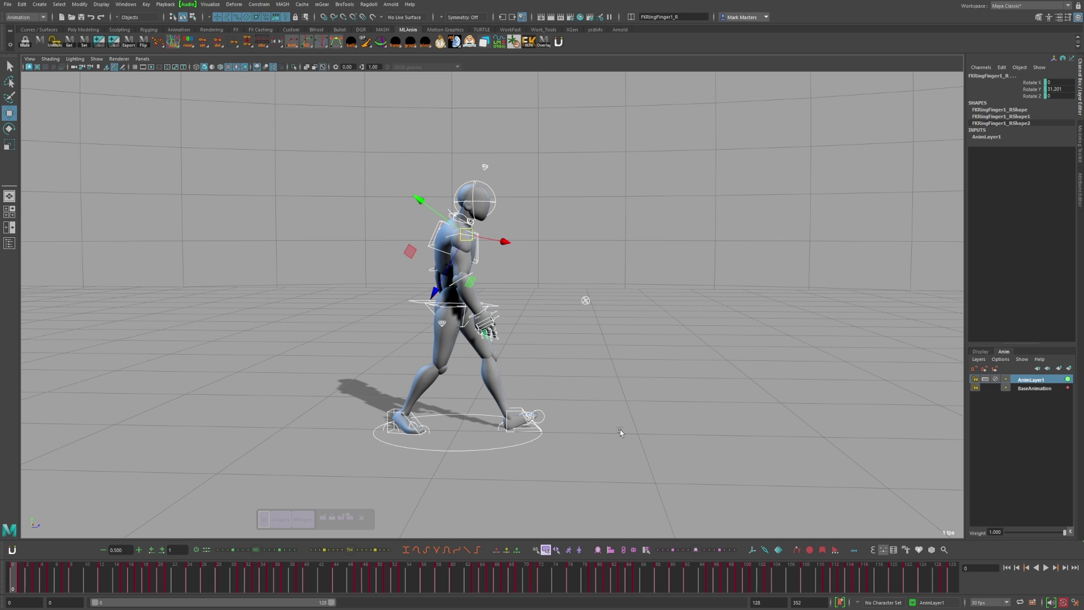
pyautogui.click(364, 580)
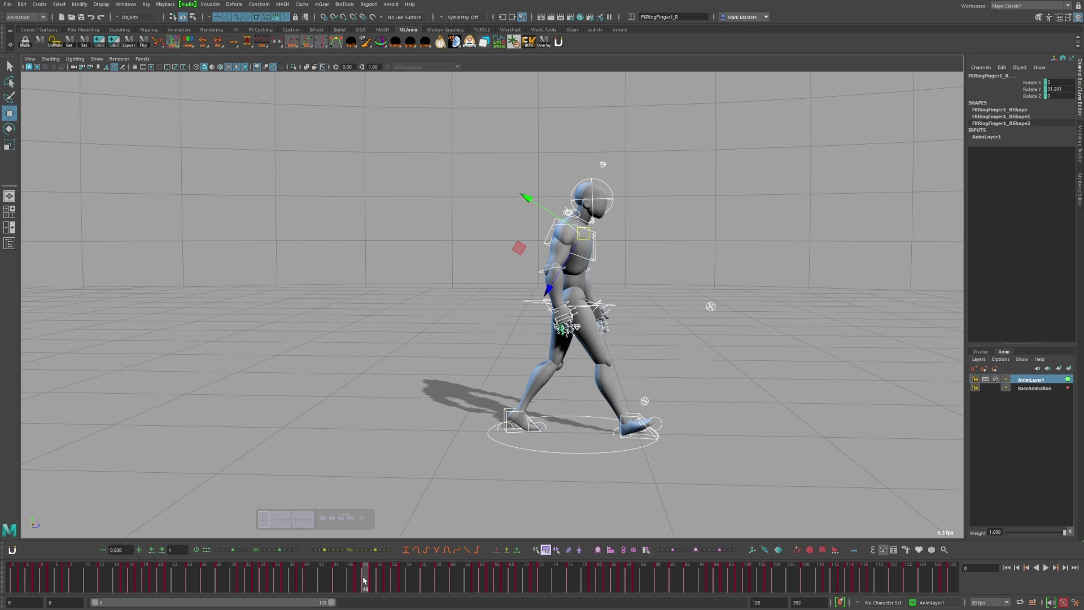
# Play and scrub the pasted walk between frame 0 and frame 48 to check the character's poses.
pyautogui.keyDown('alt'); pyautogui.moveTo(435, 468); pyautogui.dragTo(429, 369); pyautogui.keyUp('alt')
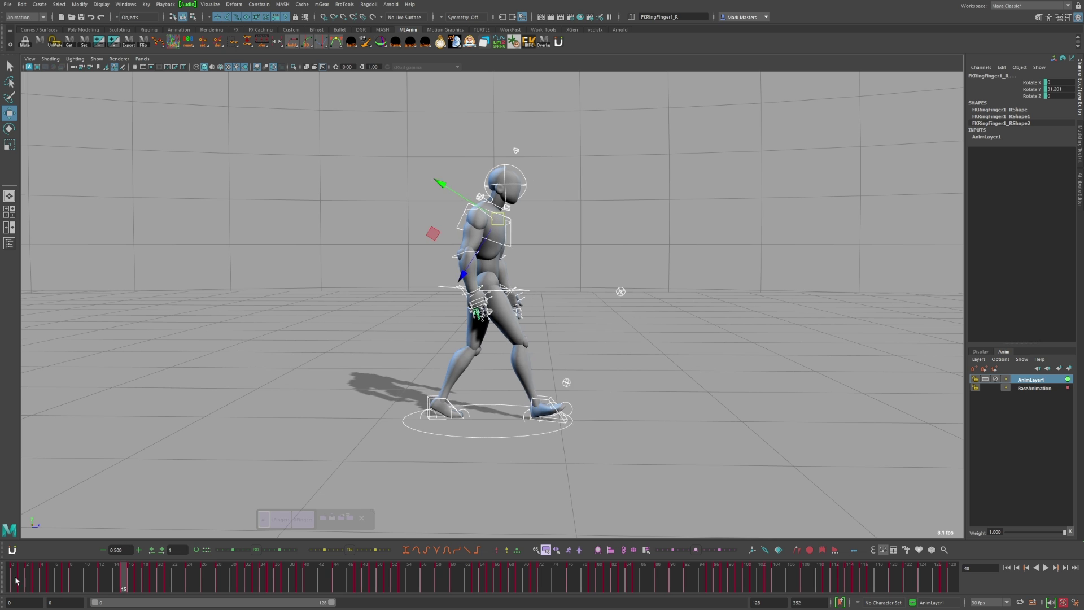
pyautogui.hotkey('alt', 'v')
pyautogui.click(365, 590)
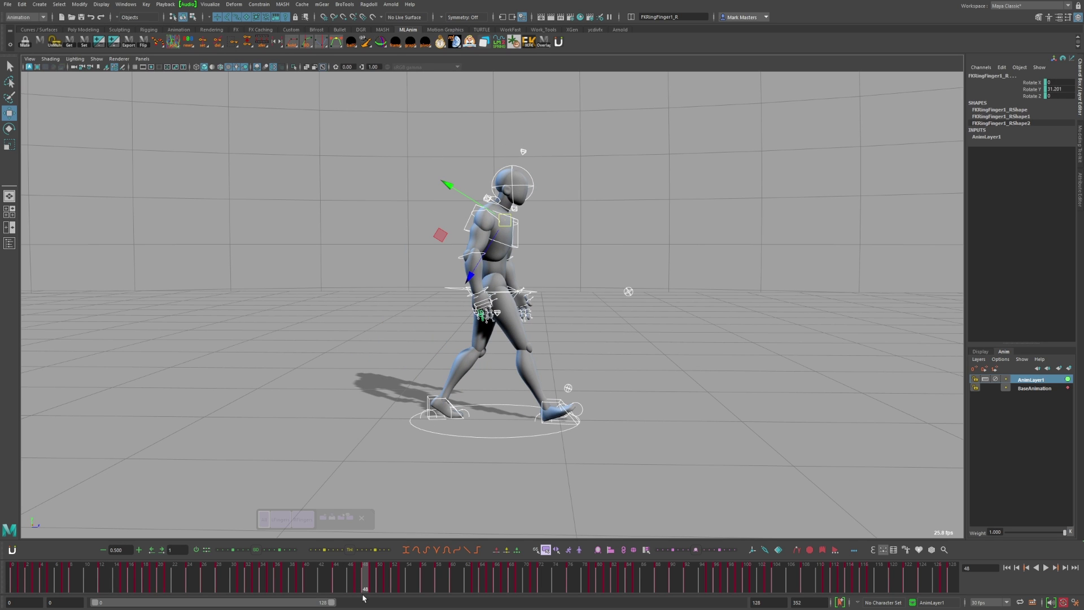
pyautogui.moveTo(363, 589); pyautogui.dragTo(11, 587)
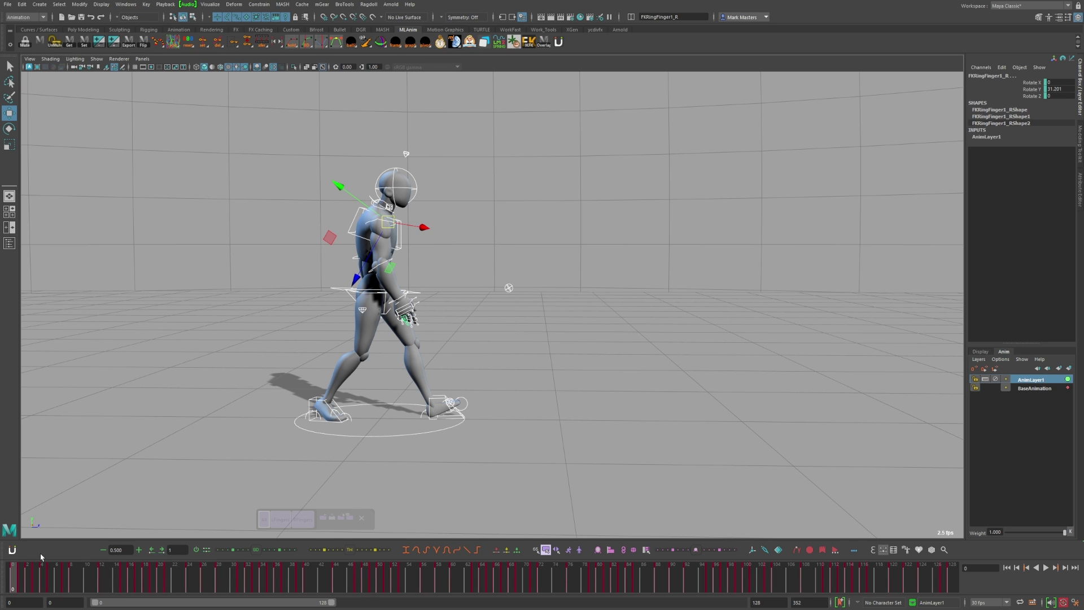
pyautogui.click(366, 584)
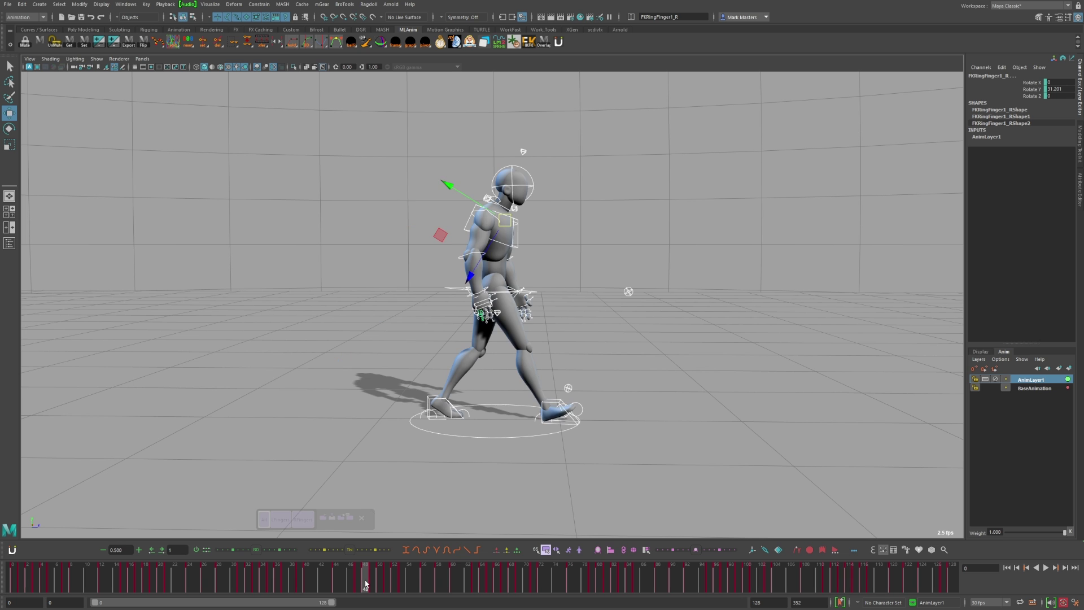
pyautogui.moveTo(365, 584)
pyautogui.mouseDown()
pyautogui.moveTo(484, 584)
pyautogui.moveTo(358, 585)
pyautogui.moveTo(371, 586)
pyautogui.moveTo(2, 547)
pyautogui.moveTo(137, 546)
pyautogui.moveTo(454, 576)
pyautogui.moveTo(367, 578)
pyautogui.mouseUp()
pyautogui.hotkey('alt', 'v')
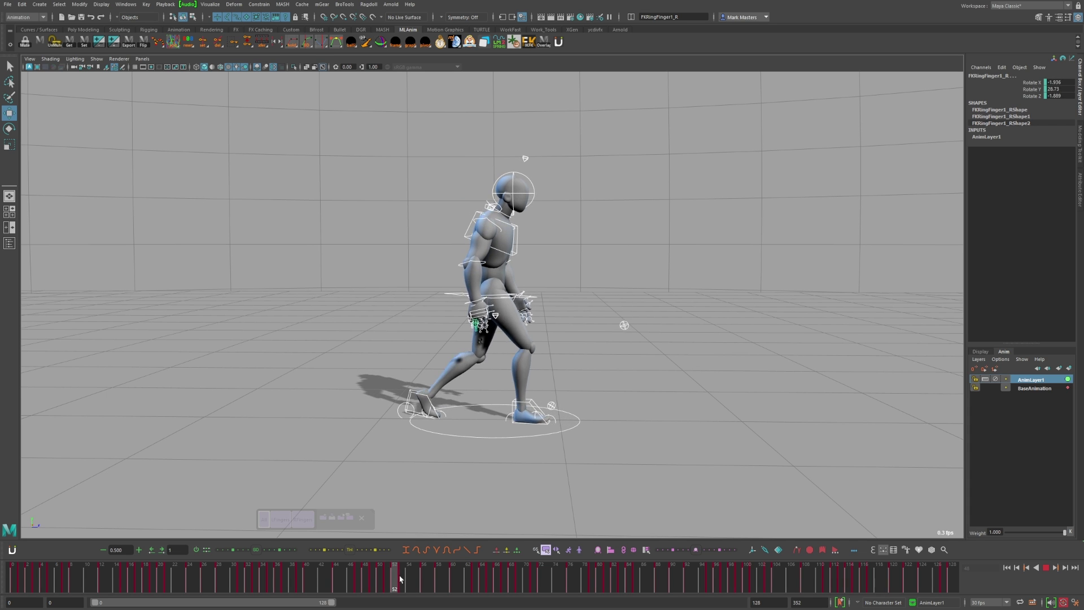
pyautogui.moveTo(625, 580); pyautogui.dragTo(365, 578)
pyautogui.hotkey('alt', 'shift', 'v')
pyautogui.keyDown('alt'); pyautogui.moveTo(601, 322); pyautogui.dragTo(632, 320, button='middle'); pyautogui.keyUp('alt')
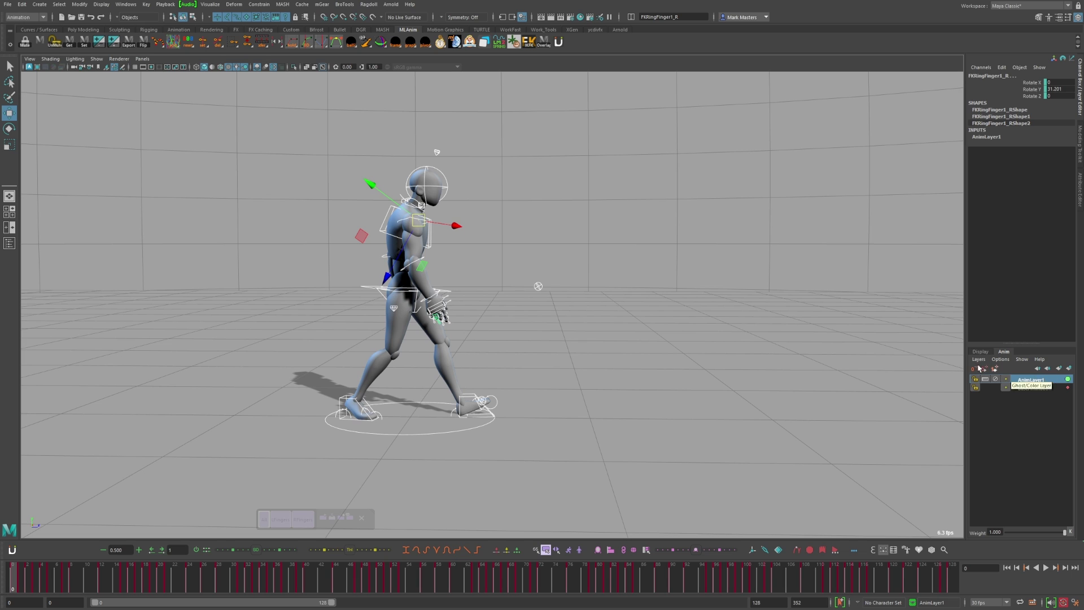
# Rename the override animation layer as Walk.
pyautogui.doubleClick(1026, 380)
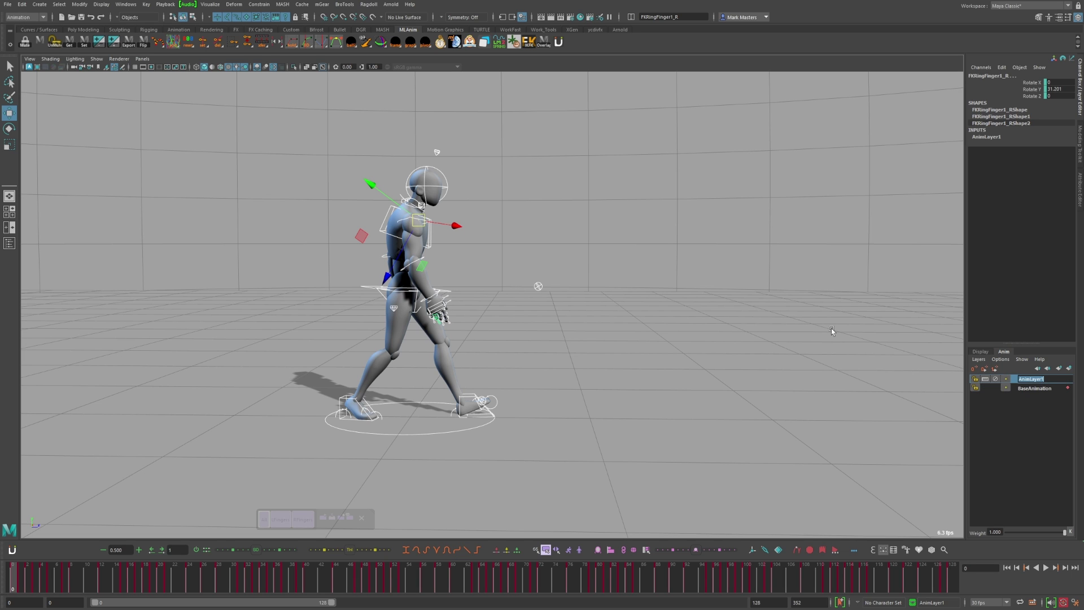
pyautogui.write('Walk')
pyautogui.press('Return')
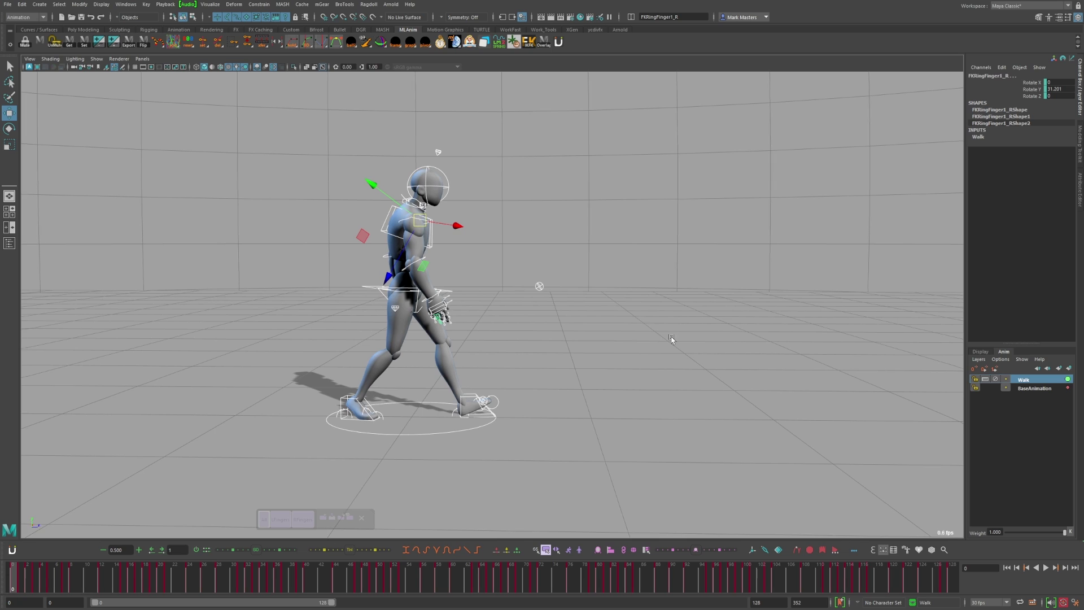
pyautogui.keyDown('alt'); pyautogui.moveTo(659, 332); pyautogui.dragTo(689, 331, button='middle'); pyautogui.keyUp('alt')
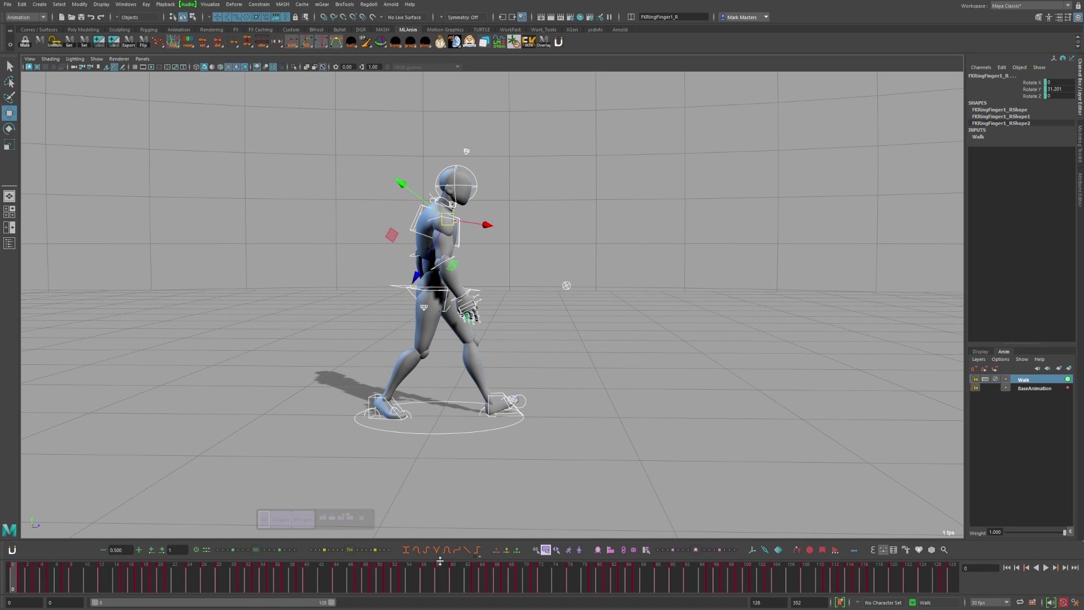
# Key the Walk layer's weight at 1 on frame 48 and at 0 on frame 0.
pyautogui.click(366, 585)
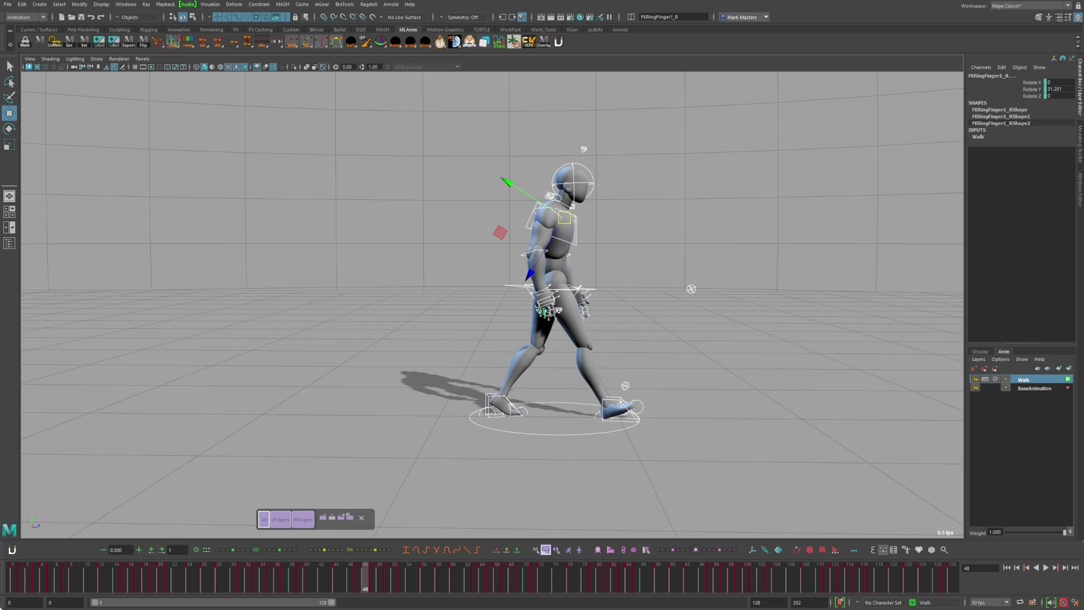
pyautogui.click(10, 583)
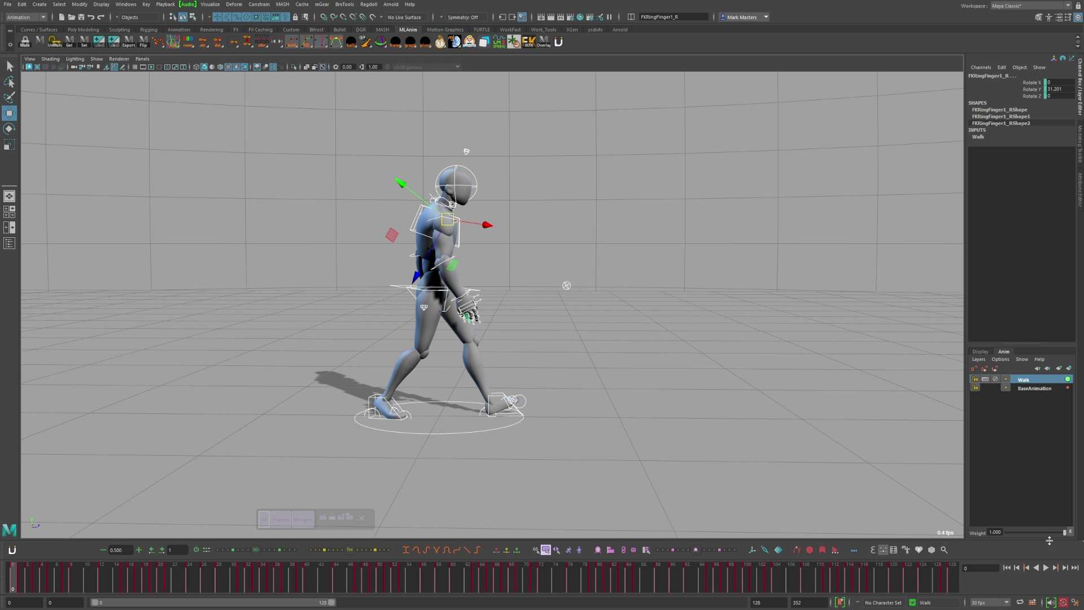
pyautogui.moveTo(1029, 532); pyautogui.dragTo(1007, 532)
pyautogui.keyDown('alt'); pyautogui.moveTo(595, 376); pyautogui.dragTo(701, 412, button='middle'); pyautogui.keyUp('alt')
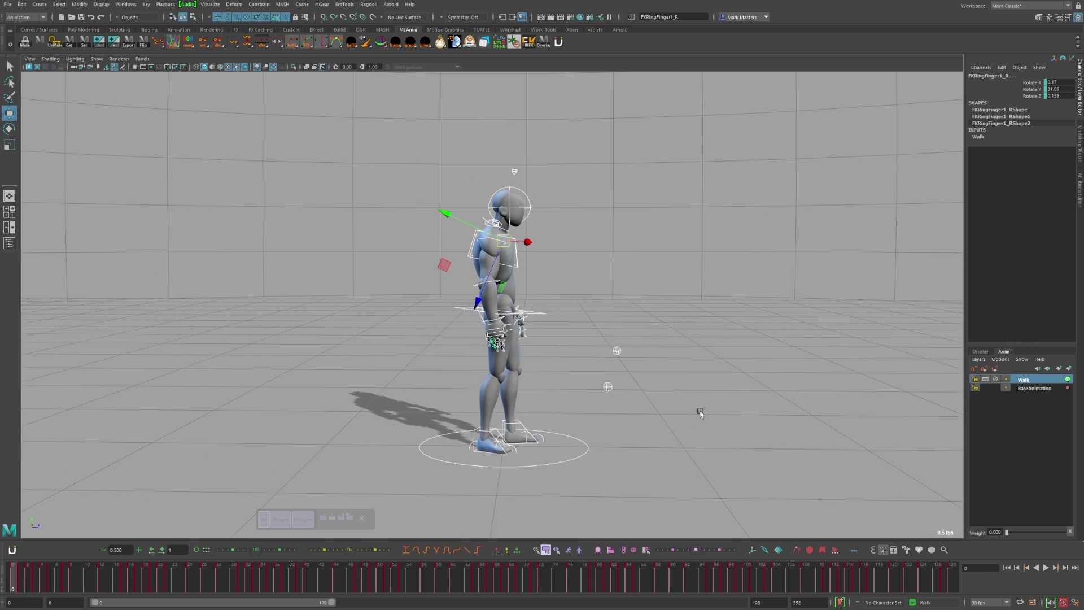
pyautogui.keyDown('alt'); pyautogui.moveTo(702, 412); pyautogui.dragTo(711, 384); pyautogui.keyUp('alt')
pyautogui.keyDown('alt'); pyautogui.moveTo(833, 351); pyautogui.dragTo(925, 370); pyautogui.keyUp('alt')
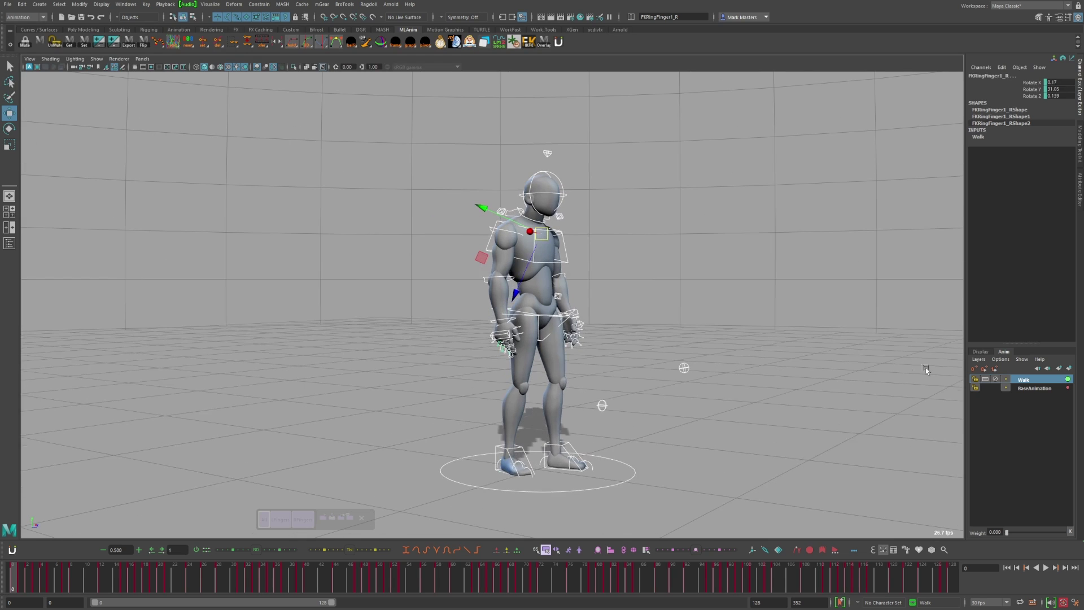
pyautogui.keyDown('alt'); pyautogui.moveTo(764, 375); pyautogui.dragTo(677, 308); pyautogui.keyUp('alt')
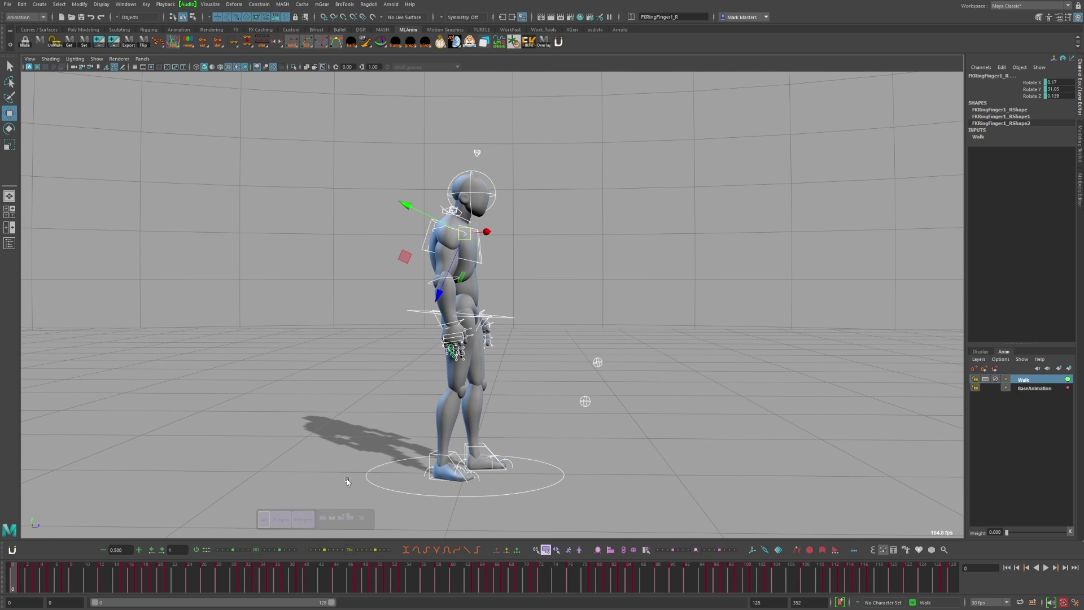
# Play back and scrub the blend from idle to walk between frame 0 and about frame 45.
pyautogui.hotkey('alt', 'v')
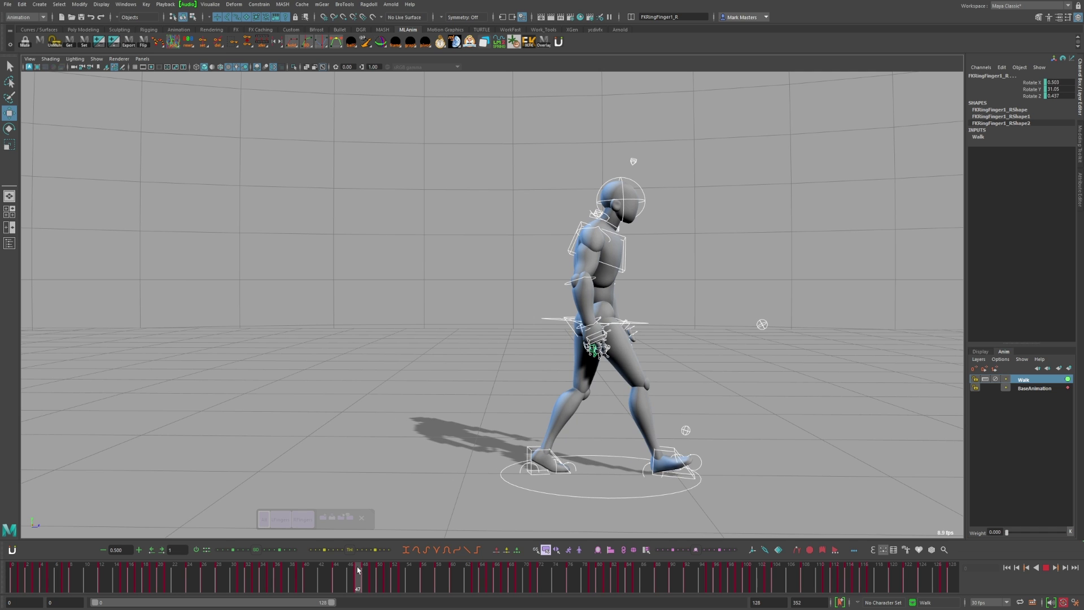
pyautogui.press('Escape')
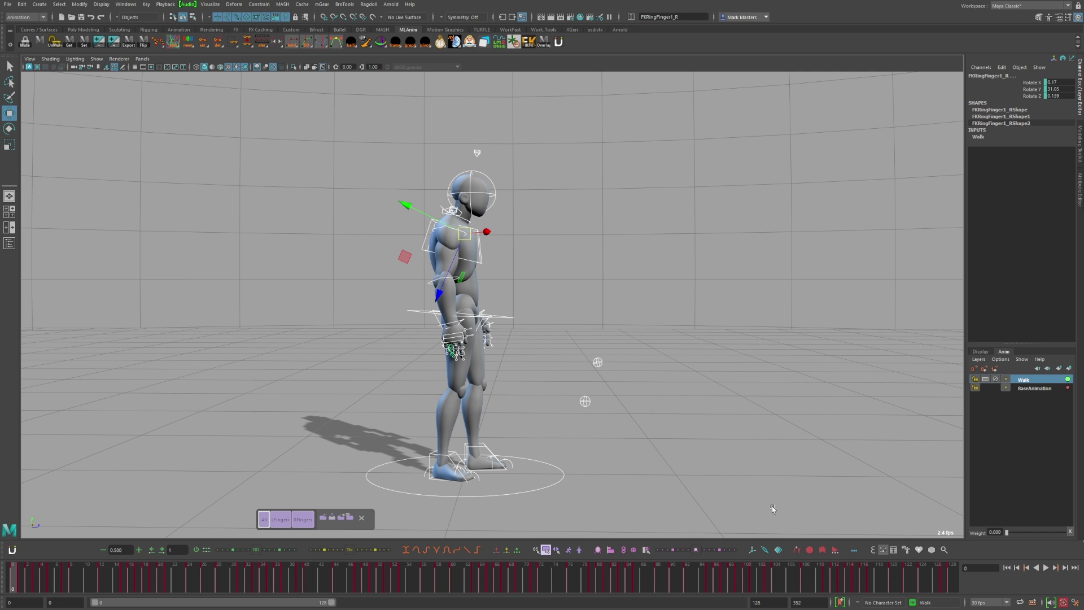
pyautogui.click(1047, 569)
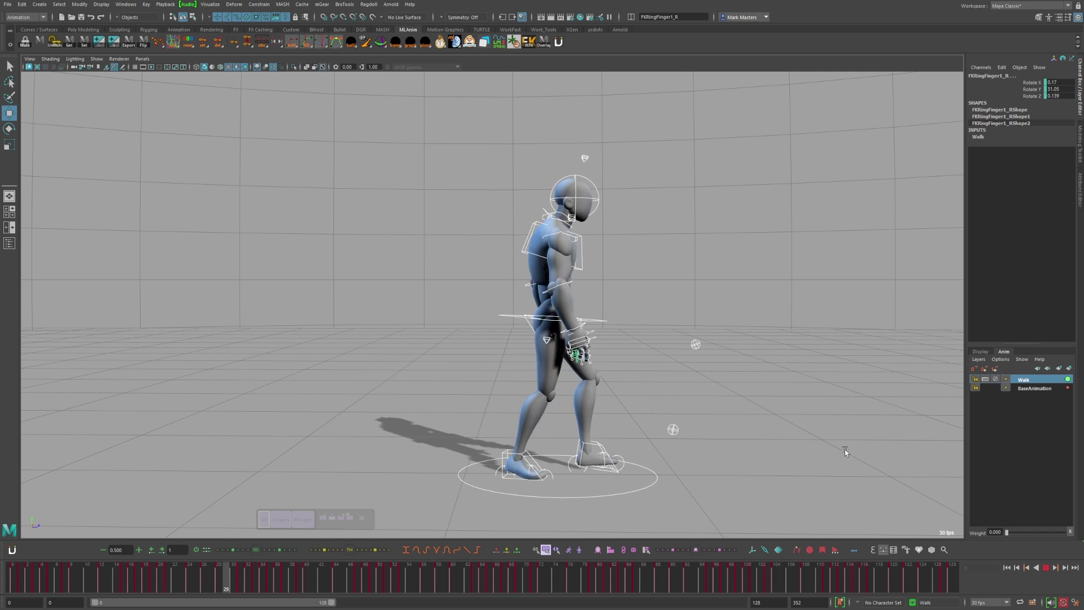
pyautogui.moveTo(470, 579); pyautogui.dragTo(246, 581)
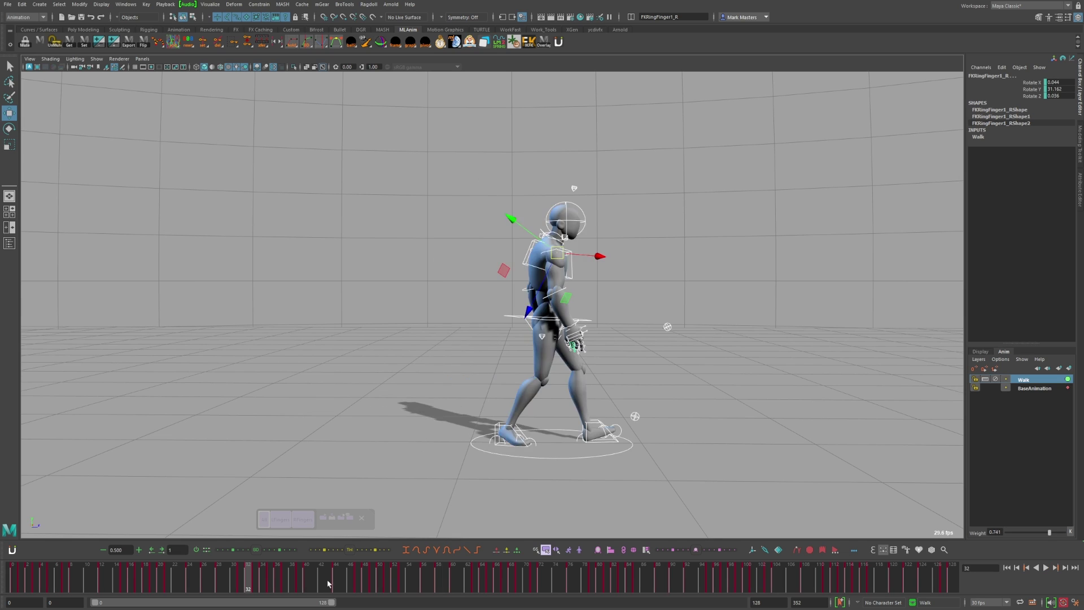
pyautogui.moveTo(329, 583); pyautogui.dragTo(344, 581)
# Select the character's Main control and isolate its Translate Z curve on the Walk layer in the Graph Editor.
pyautogui.click(624, 461)
pyautogui.click(630, 455)
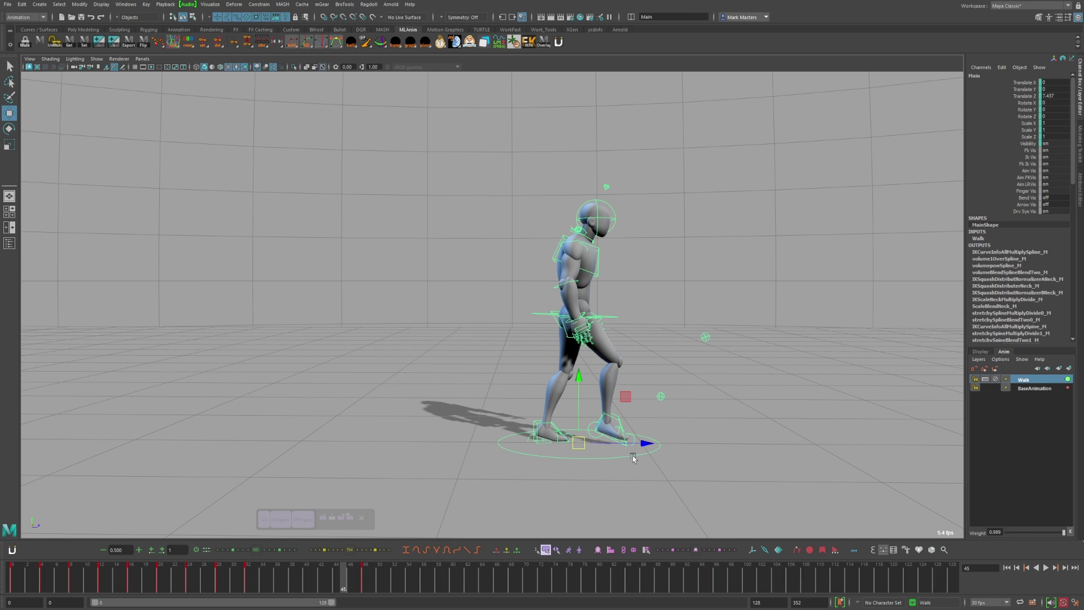
pyautogui.click(127, 5)
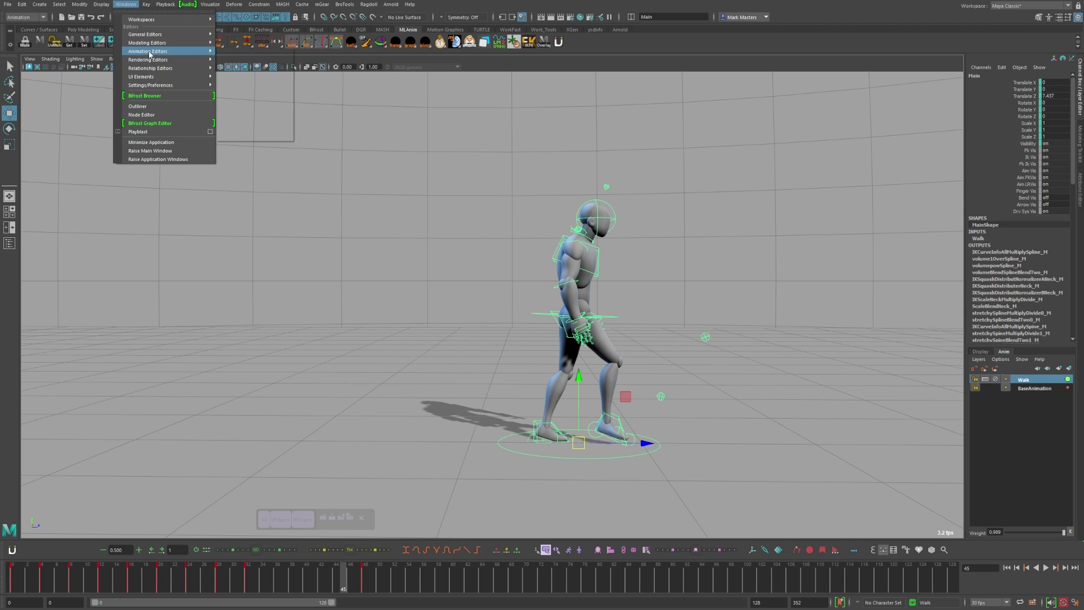
pyautogui.moveTo(147, 51)
pyautogui.click(243, 52)
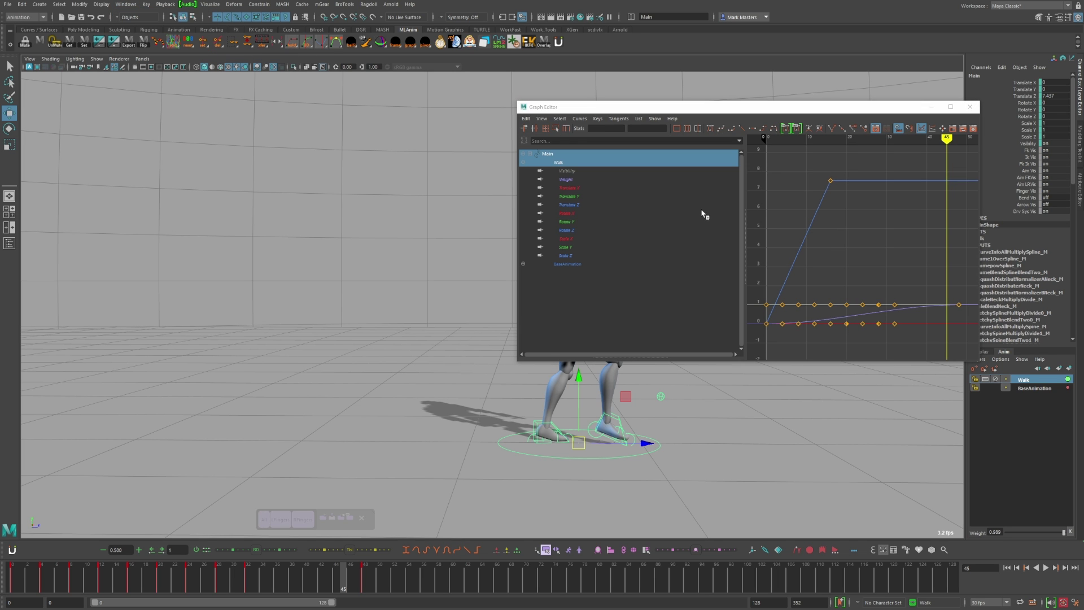
pyautogui.click(588, 204)
pyautogui.press('f')
pyautogui.keyDown('alt'); pyautogui.keyDown('shift'); pyautogui.moveTo(876, 216); pyautogui.dragTo(910, 190, button='right'); pyautogui.keyUp('shift'); pyautogui.keyUp('alt')
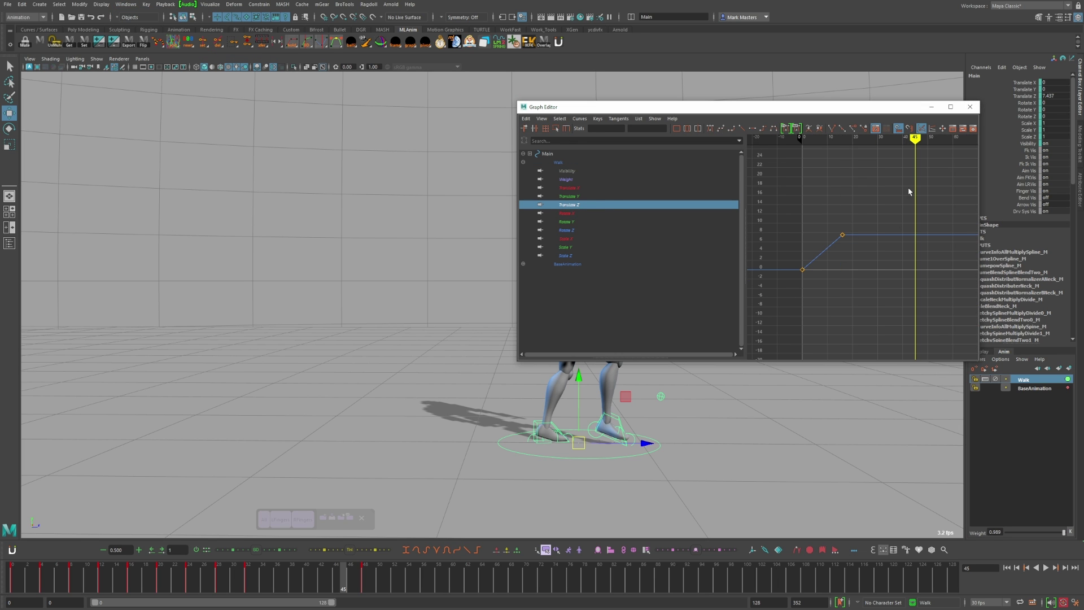
# Set both the post-infinity and pre-infinity of the Main control's Translate Z curve to Cycle with Offset.
pyautogui.moveTo(909, 190); pyautogui.dragTo(786, 285)
pyautogui.moveTo(853, 148); pyautogui.dragTo(840, 139)
pyautogui.moveTo(872, 179); pyautogui.dragTo(790, 306)
pyautogui.click(579, 119)
pyautogui.moveTo(594, 135)
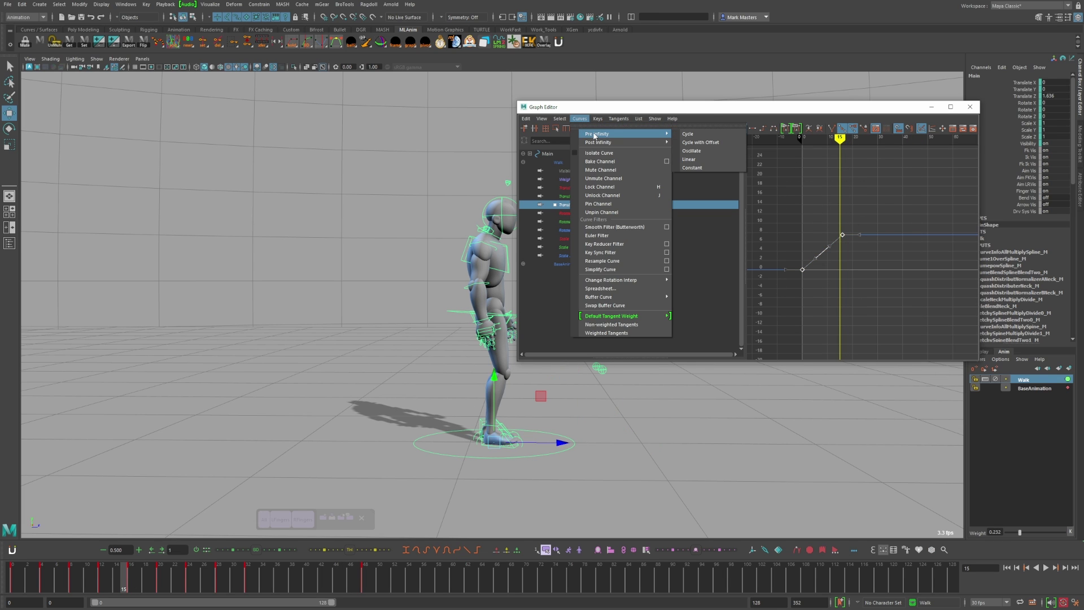
pyautogui.click(685, 152)
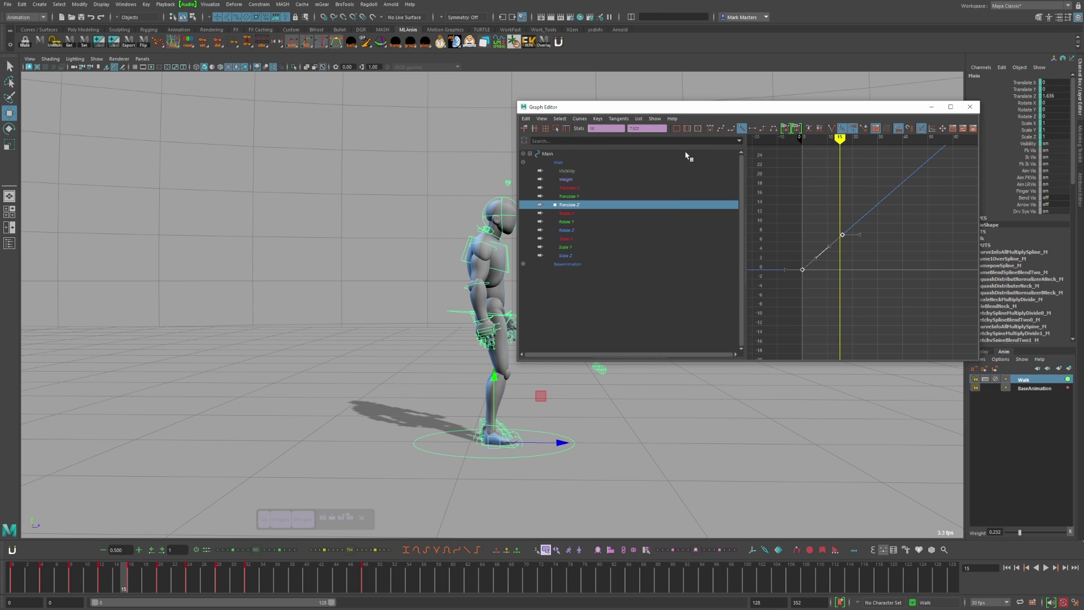
pyautogui.click(578, 119)
pyautogui.moveTo(644, 134)
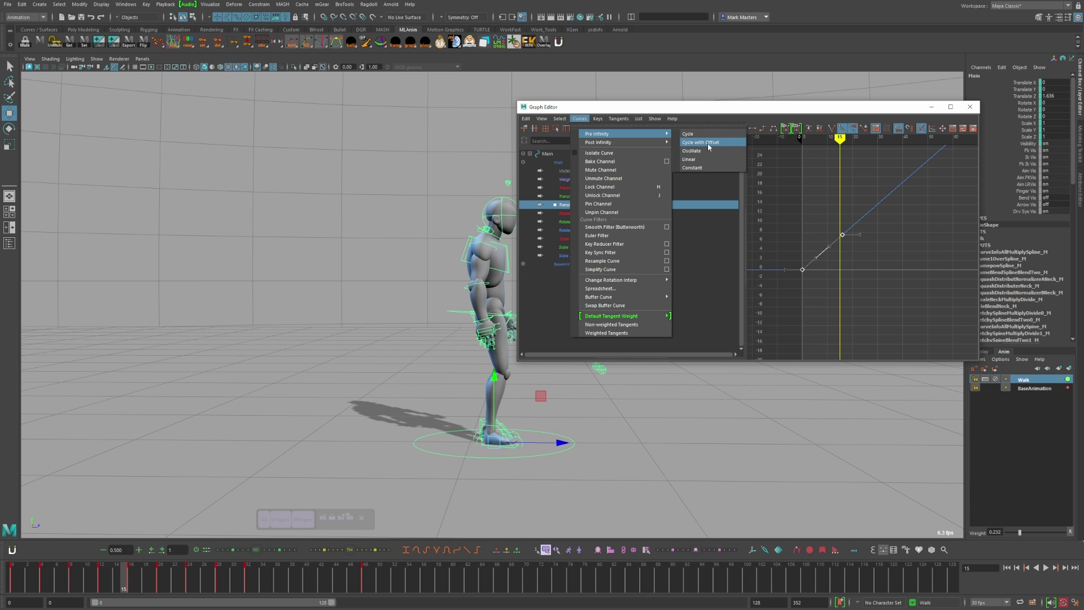
pyautogui.click(717, 142)
pyautogui.press('a')
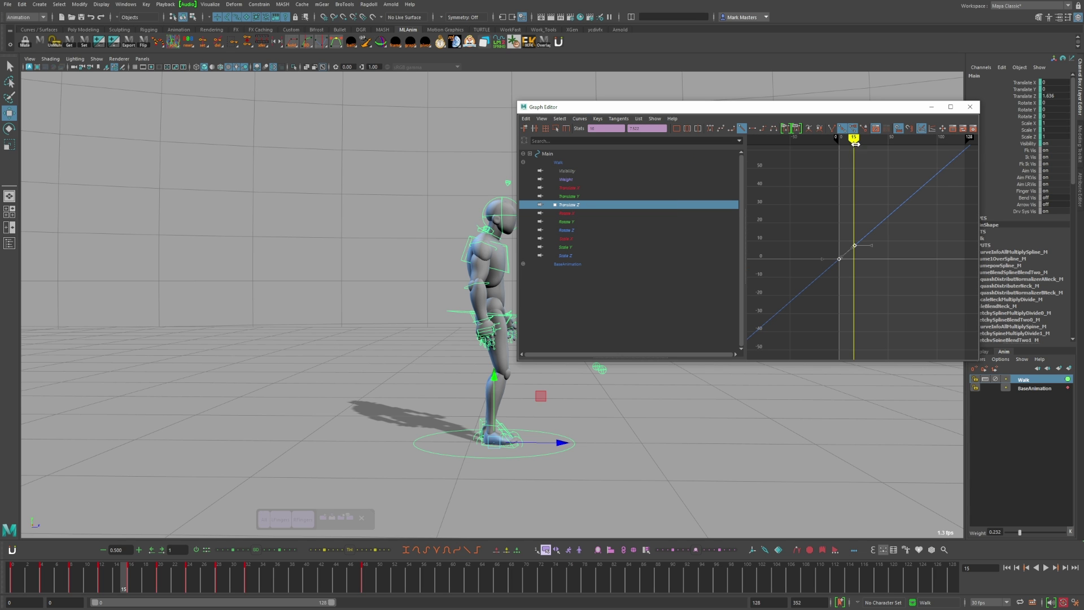
pyautogui.moveTo(856, 143)
pyautogui.mouseDown()
pyautogui.moveTo(876, 141)
pyautogui.moveTo(860, 140)
pyautogui.mouseUp()
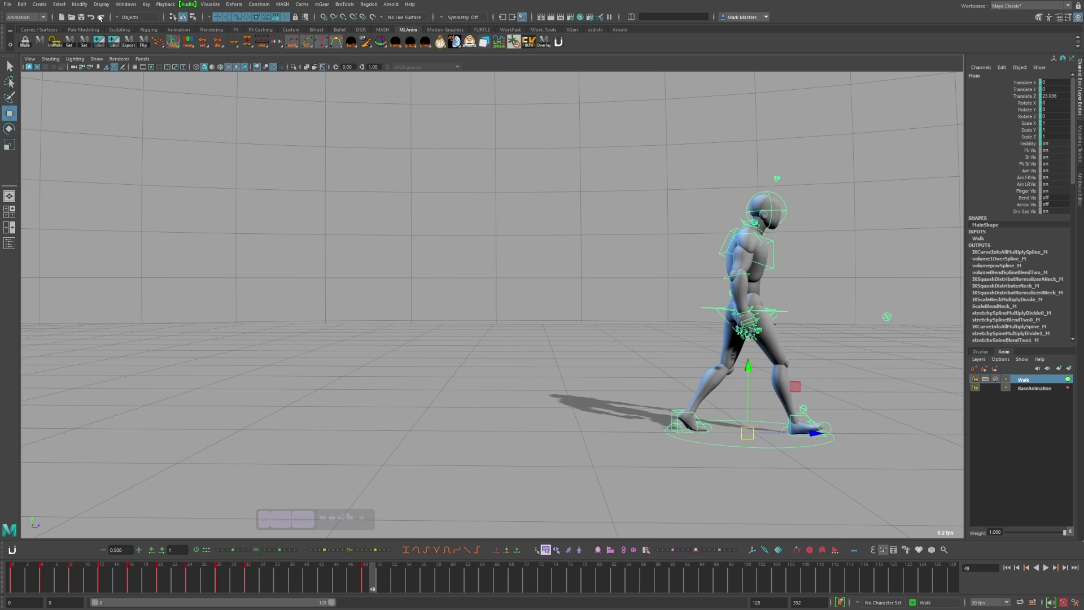
# Reopen the Graph Editor and dock it below the viewport.
pyautogui.click(125, 4)
pyautogui.moveTo(150, 49)
pyautogui.click(248, 51)
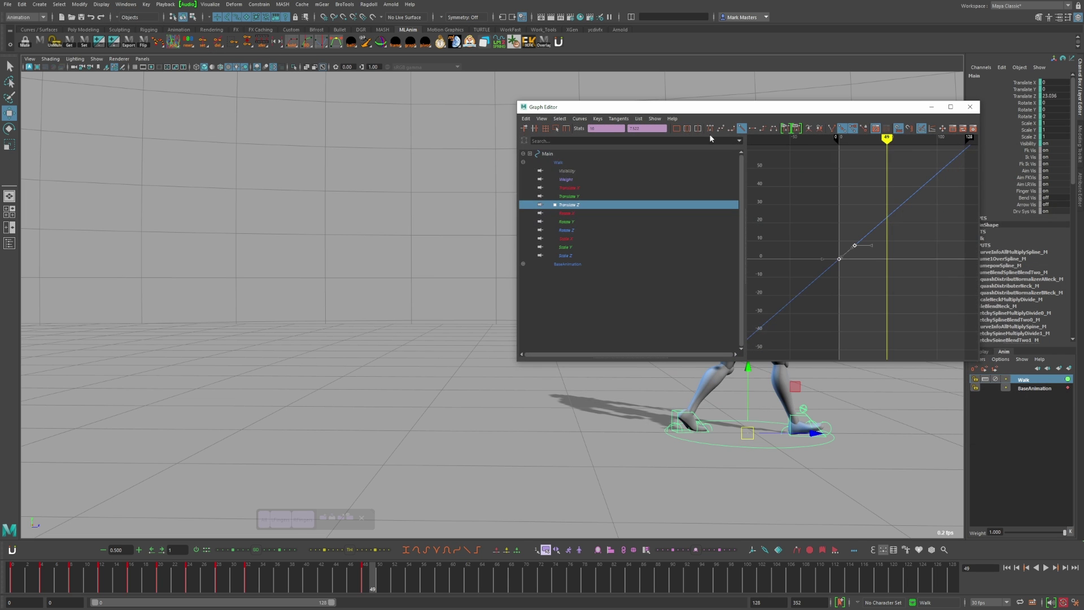
pyautogui.moveTo(669, 113); pyautogui.dragTo(245, 541)
pyautogui.moveTo(255, 296); pyautogui.dragTo(249, 378)
pyautogui.moveTo(229, 446); pyautogui.dragTo(145, 459)
pyautogui.moveTo(164, 378); pyautogui.dragTo(169, 353)
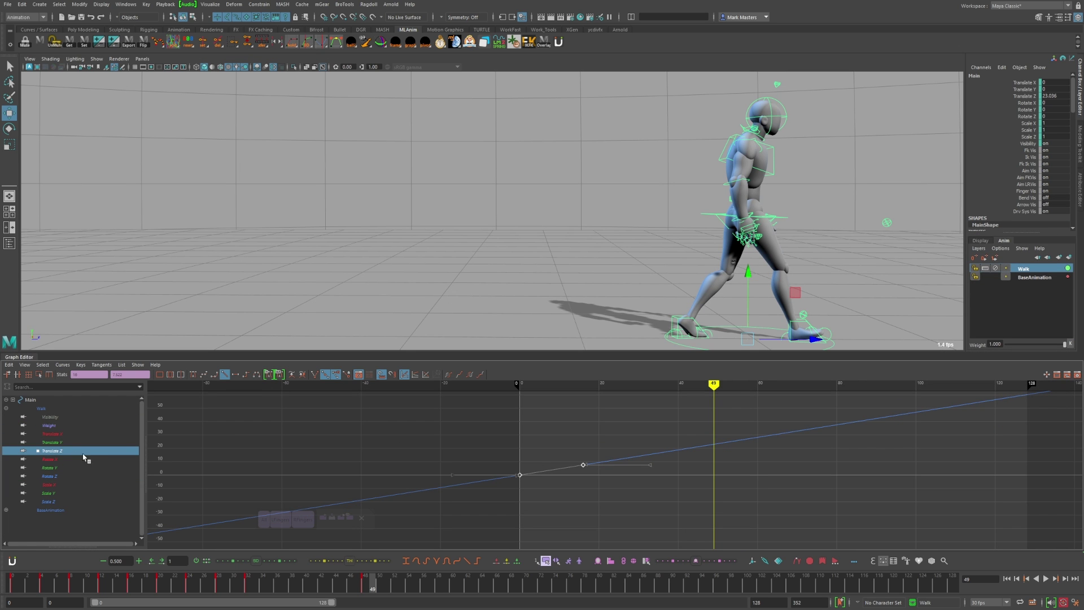
# Display the Walk layer's Weight curve in the Graph Editor and scrub through the blend to examine it.
pyautogui.click(48, 425)
pyautogui.press('f')
pyautogui.keyDown('alt'); pyautogui.moveTo(605, 432); pyautogui.dragTo(619, 457, button='middle'); pyautogui.keyUp('alt')
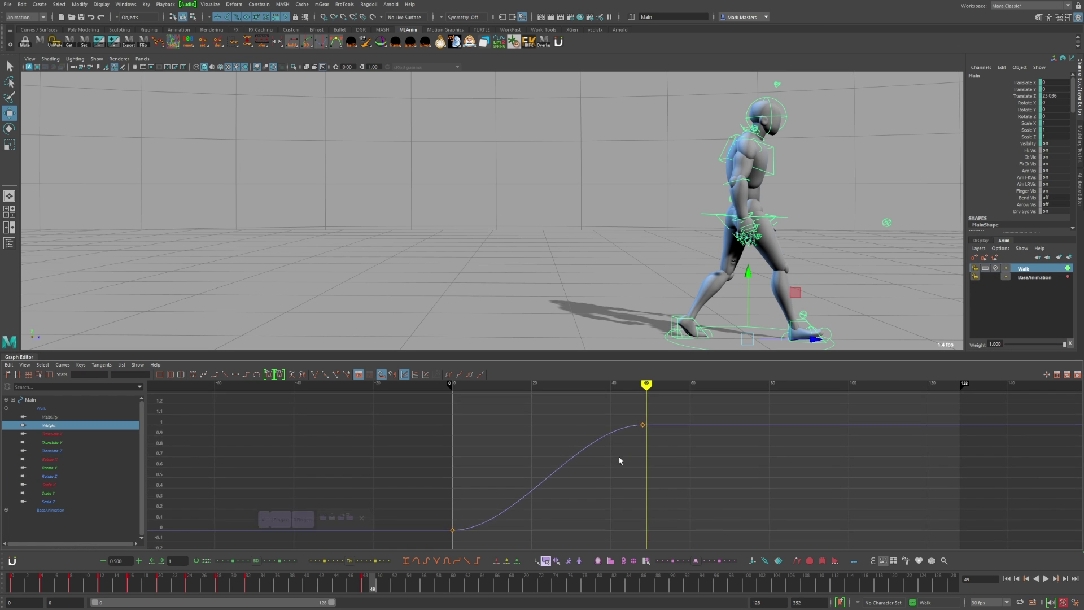
pyautogui.keyDown('alt'); pyautogui.keyDown('shift'); pyautogui.moveTo(620, 457); pyautogui.dragTo(606, 464, button='right'); pyautogui.keyUp('shift'); pyautogui.keyUp('alt')
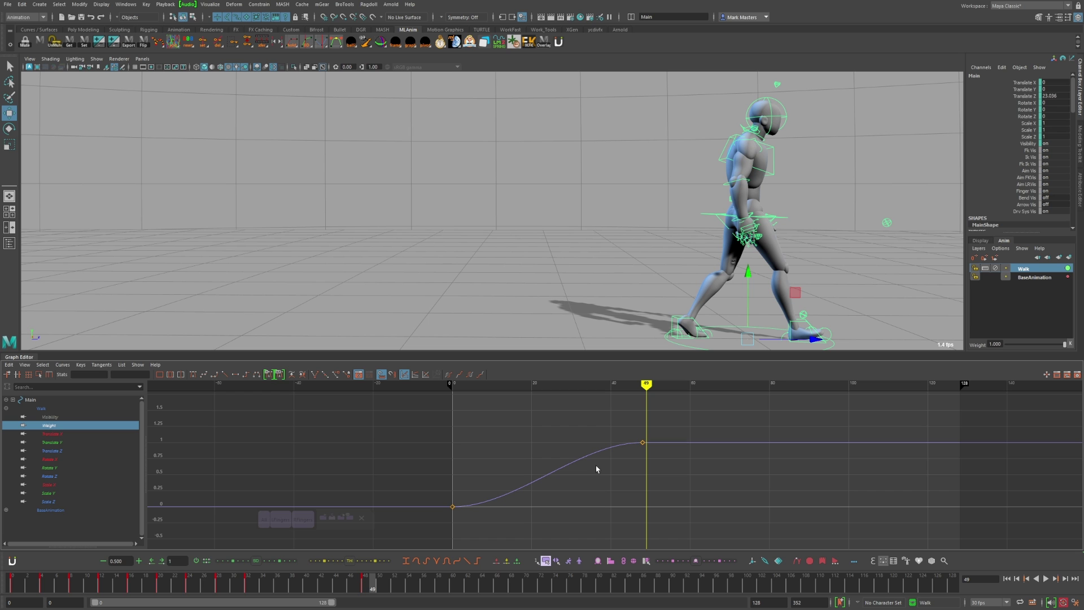
pyautogui.keyDown('alt'); pyautogui.moveTo(590, 466); pyautogui.dragTo(555, 456, button='middle'); pyautogui.keyUp('alt')
pyautogui.moveTo(605, 384); pyautogui.dragTo(483, 455)
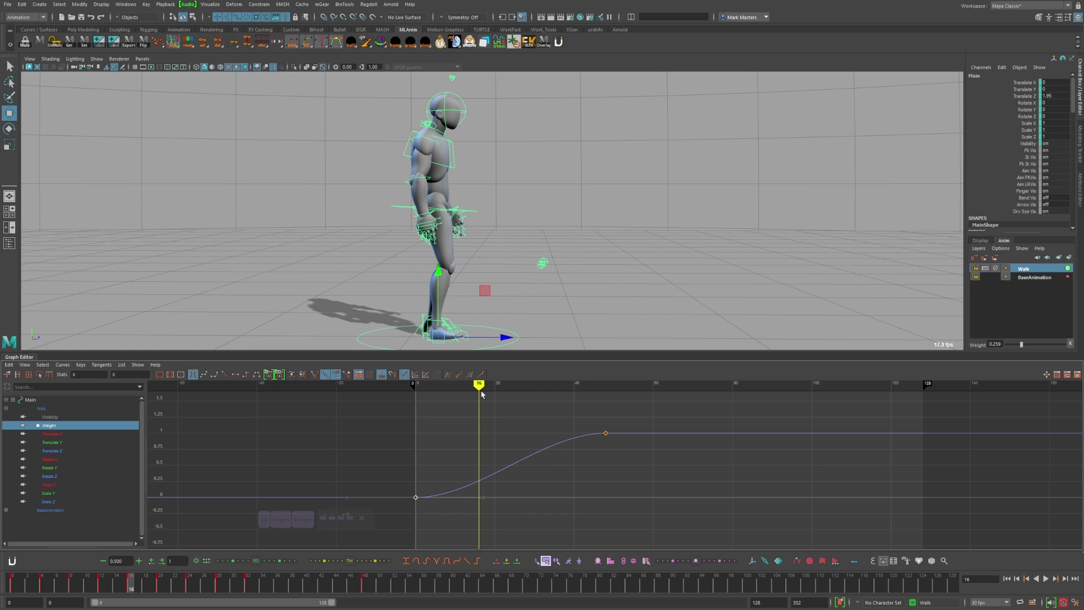
pyautogui.moveTo(482, 394); pyautogui.dragTo(142, 471)
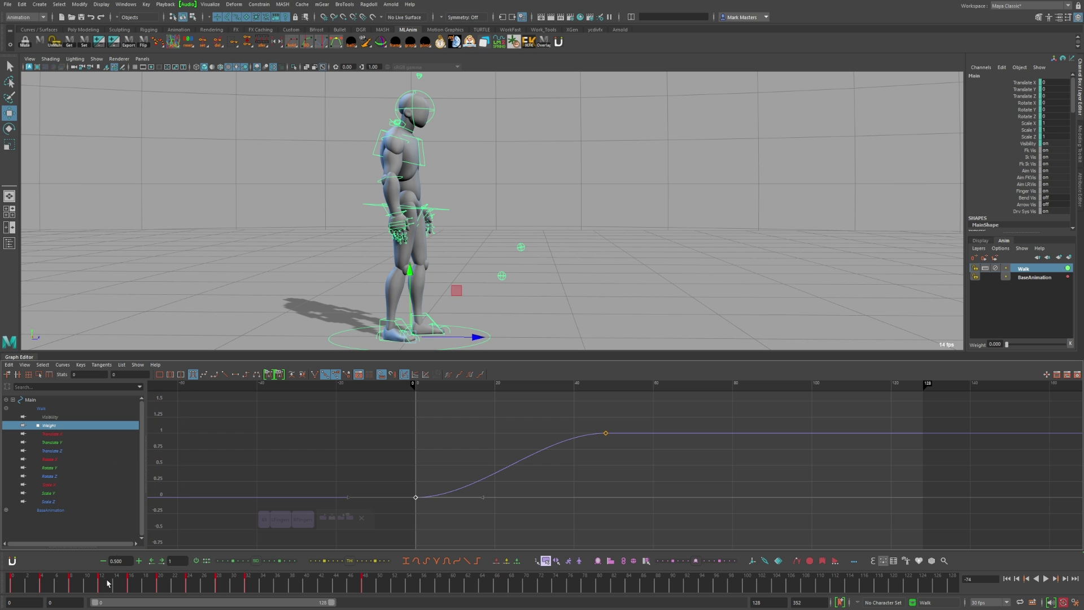
# Play the blended animation from frame 0 and scrub around frame 48 to check the transition.
pyautogui.click(13, 583)
pyautogui.click(1046, 581)
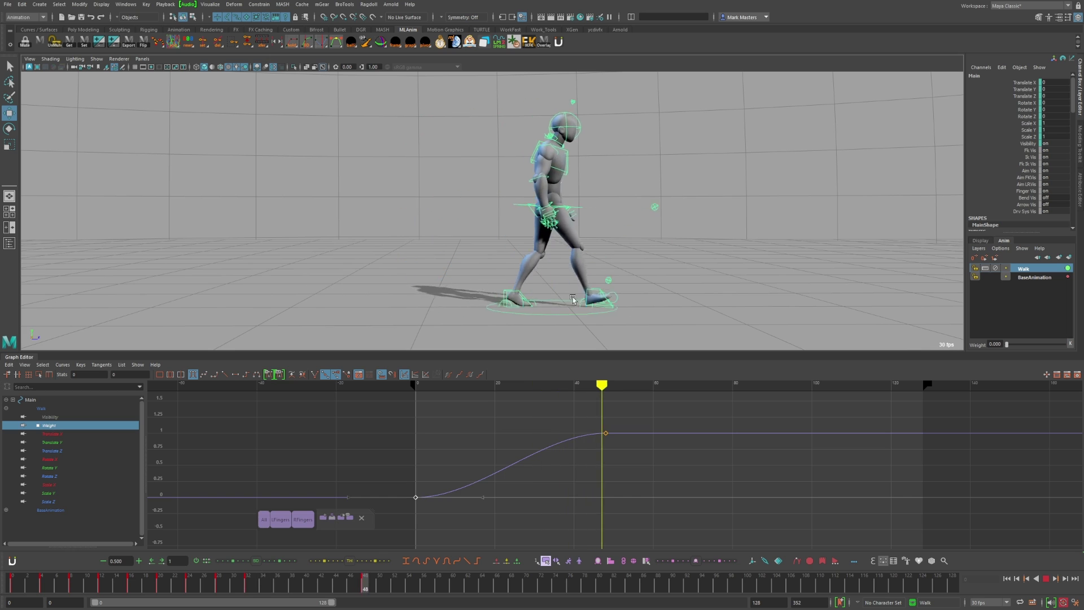
pyautogui.click(364, 589)
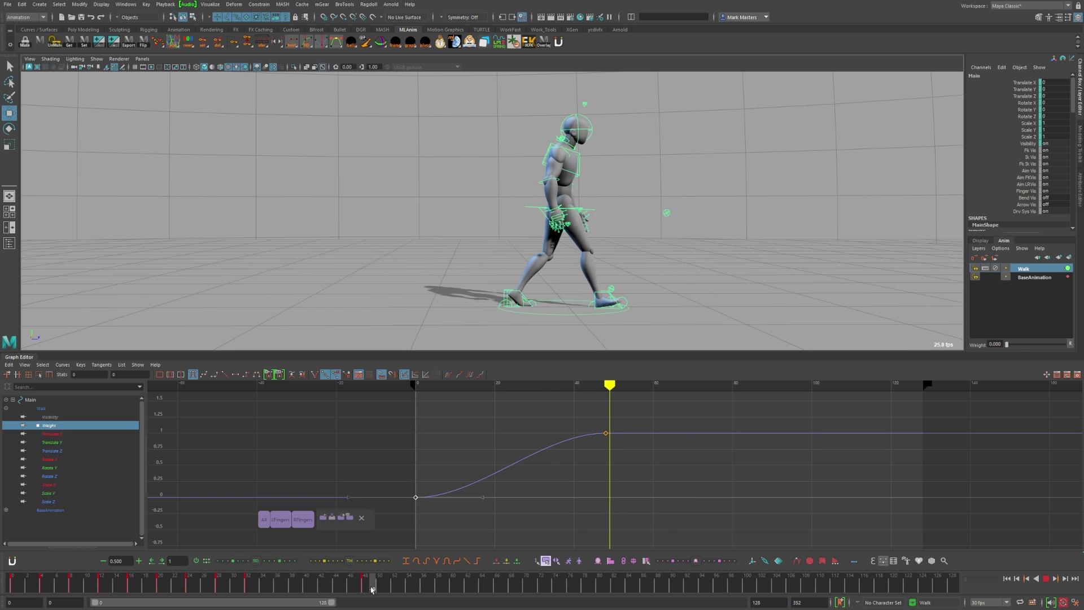
# At frame 16, steepen the tangent of the Weight curve's frame 0 key so the layer weight there reaches about 0.52.
pyautogui.click(130, 589)
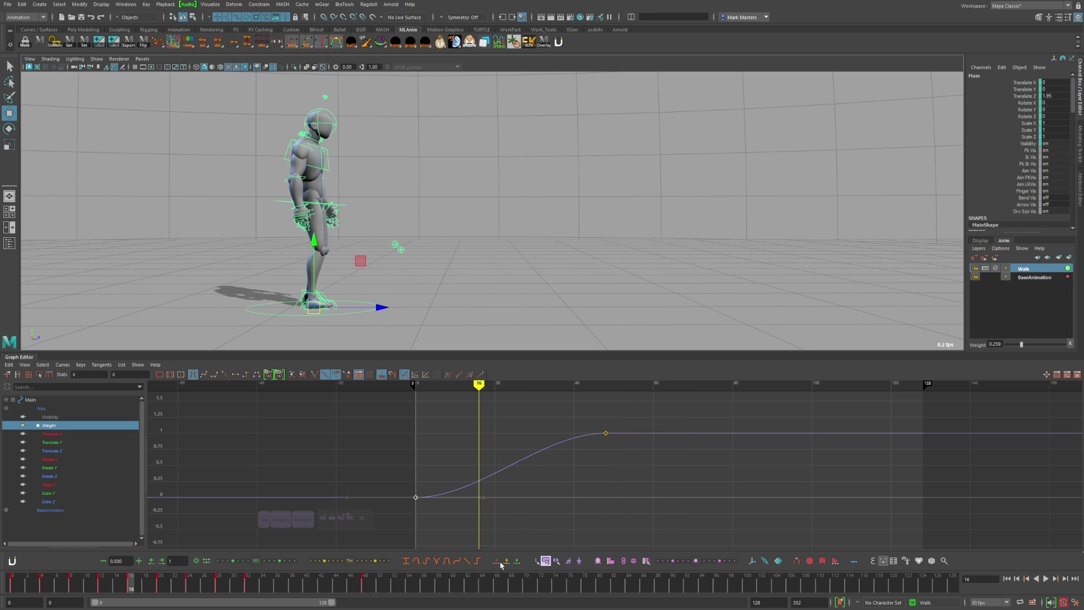
pyautogui.keyDown('alt'); pyautogui.moveTo(523, 444); pyautogui.dragTo(526, 436, button='middle'); pyautogui.keyUp('alt')
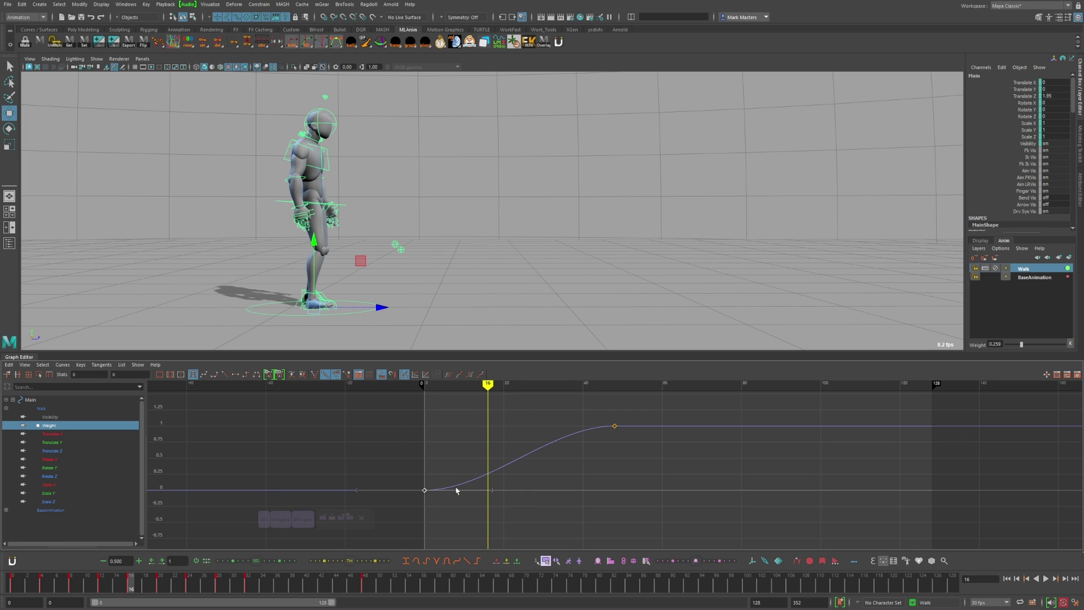
pyautogui.keyDown('alt'); pyautogui.moveTo(457, 490); pyautogui.dragTo(572, 444, button='middle'); pyautogui.keyUp('alt')
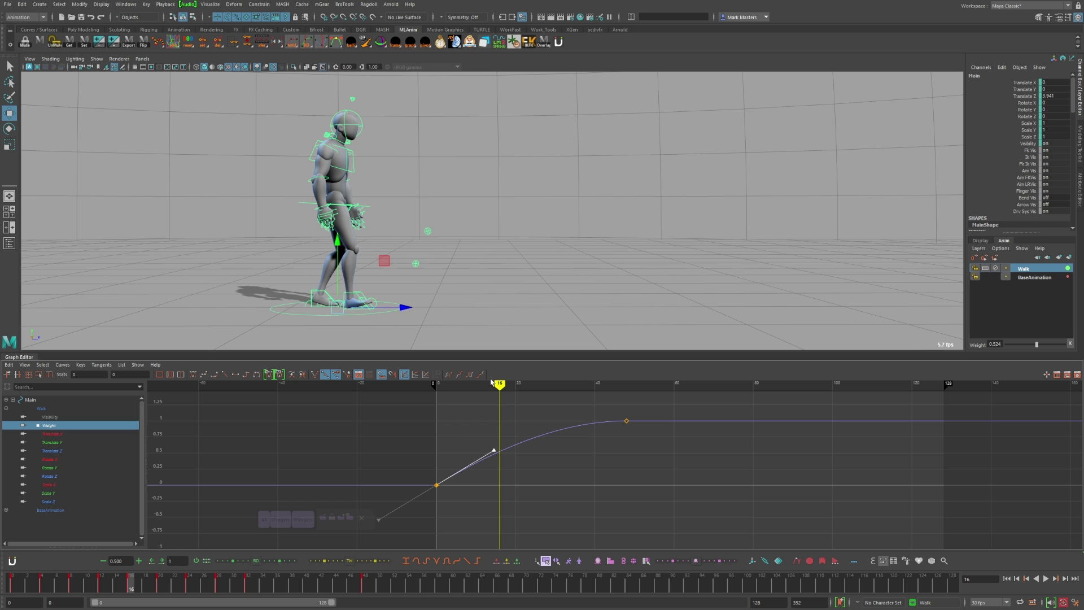
# Play the blend from frame 0 and scrub between frames 28 and 48 to check the faster weight ramp.
pyautogui.moveTo(448, 388); pyautogui.dragTo(444, 388)
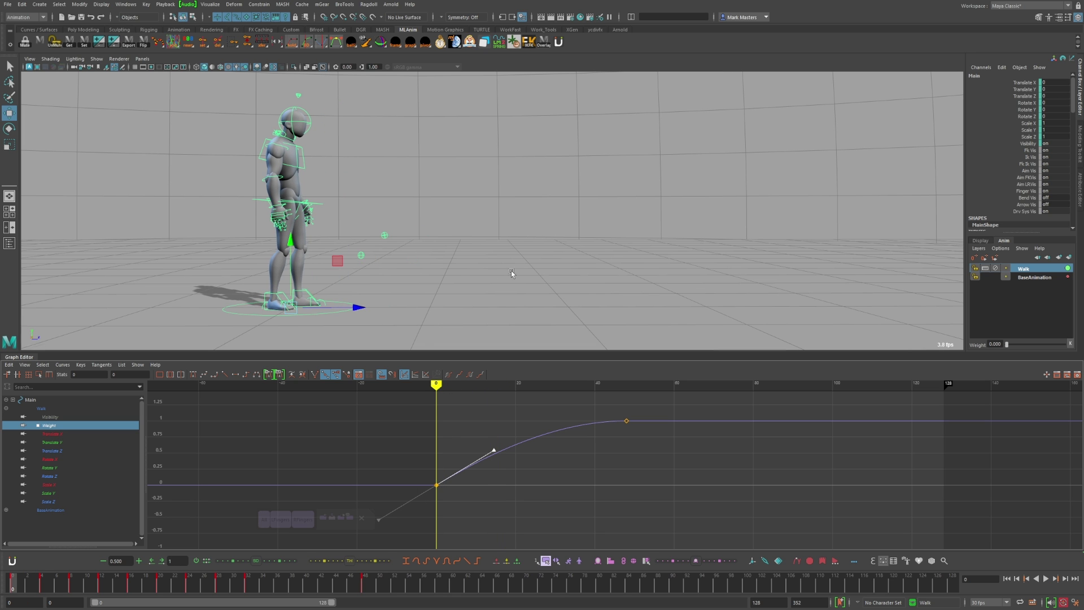
pyautogui.keyDown('alt'); pyautogui.moveTo(511, 273); pyautogui.dragTo(553, 264, button='middle'); pyautogui.keyUp('alt')
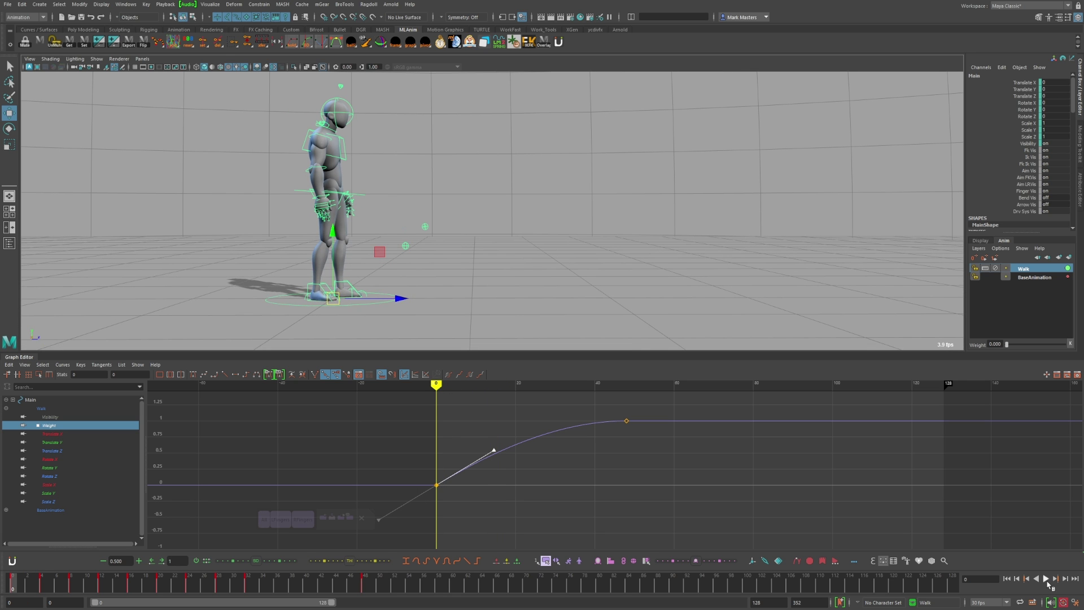
pyautogui.click(1045, 579)
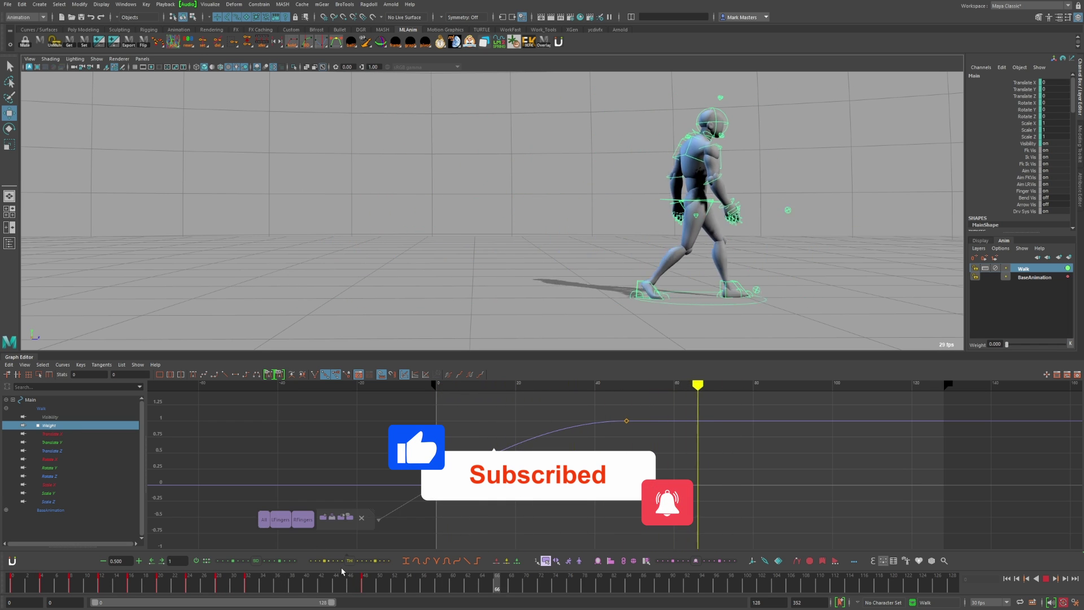
pyautogui.moveTo(198, 574); pyautogui.dragTo(363, 587)
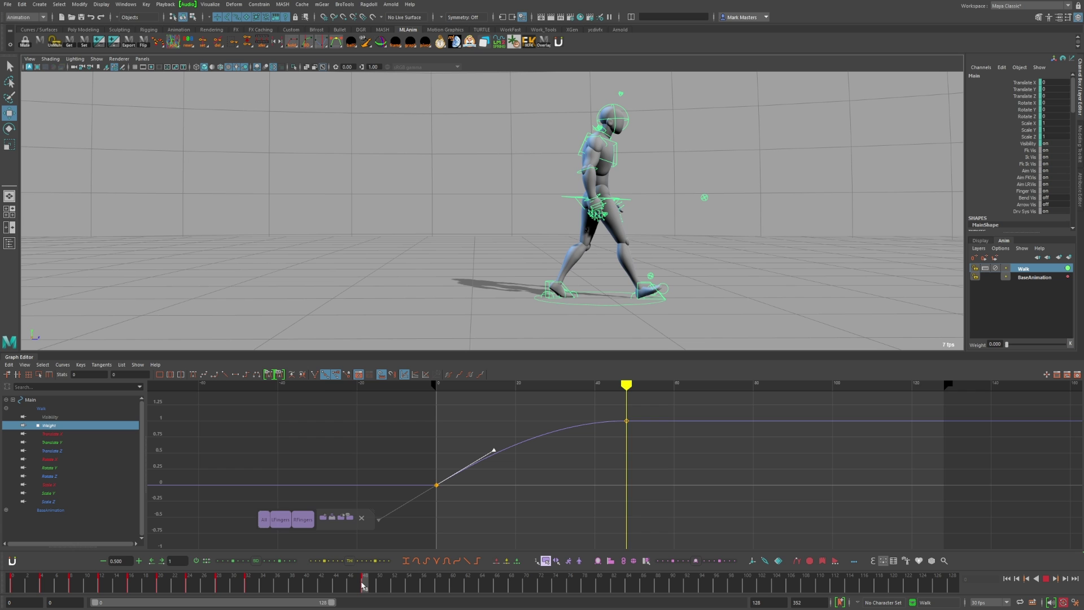
pyautogui.moveTo(363, 585); pyautogui.dragTo(219, 584)
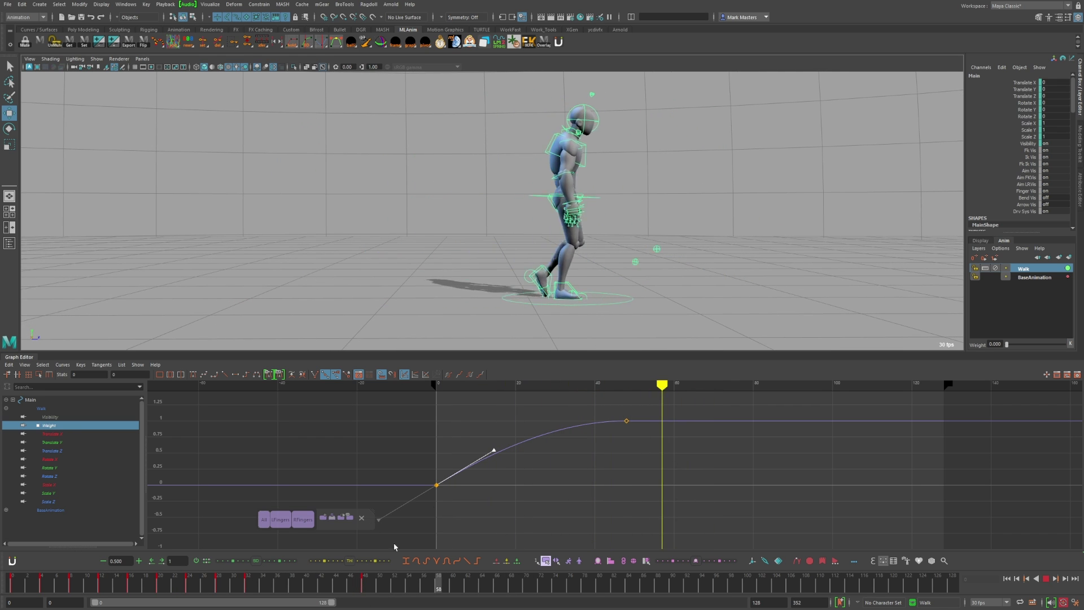
pyautogui.click(367, 586)
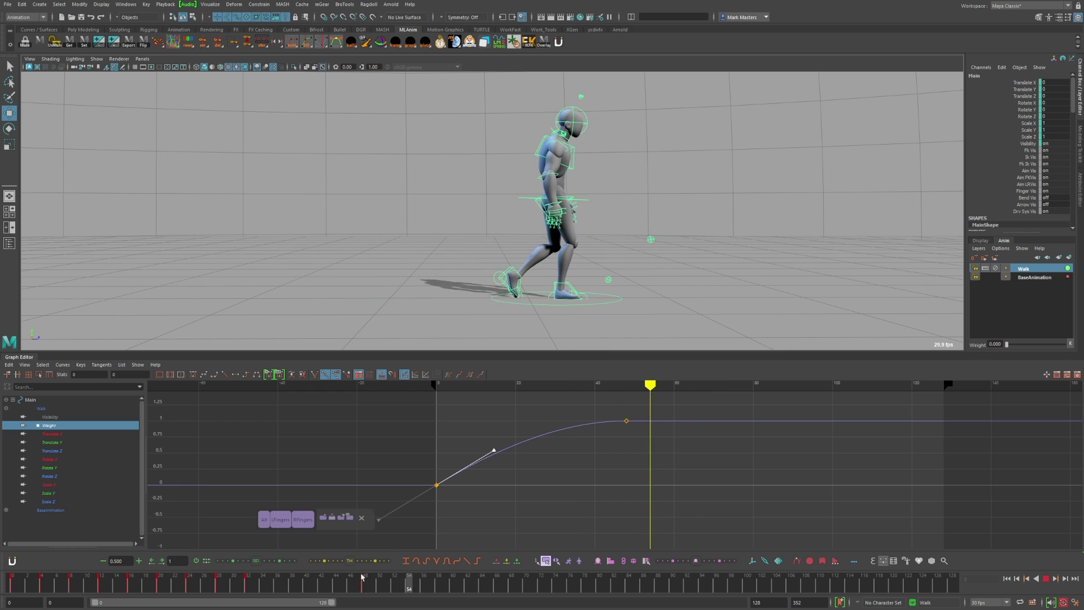
pyautogui.moveTo(361, 576)
pyautogui.mouseDown()
pyautogui.moveTo(300, 584)
pyautogui.moveTo(367, 584)
pyautogui.mouseUp()
pyautogui.hotkey('alt', 'v')
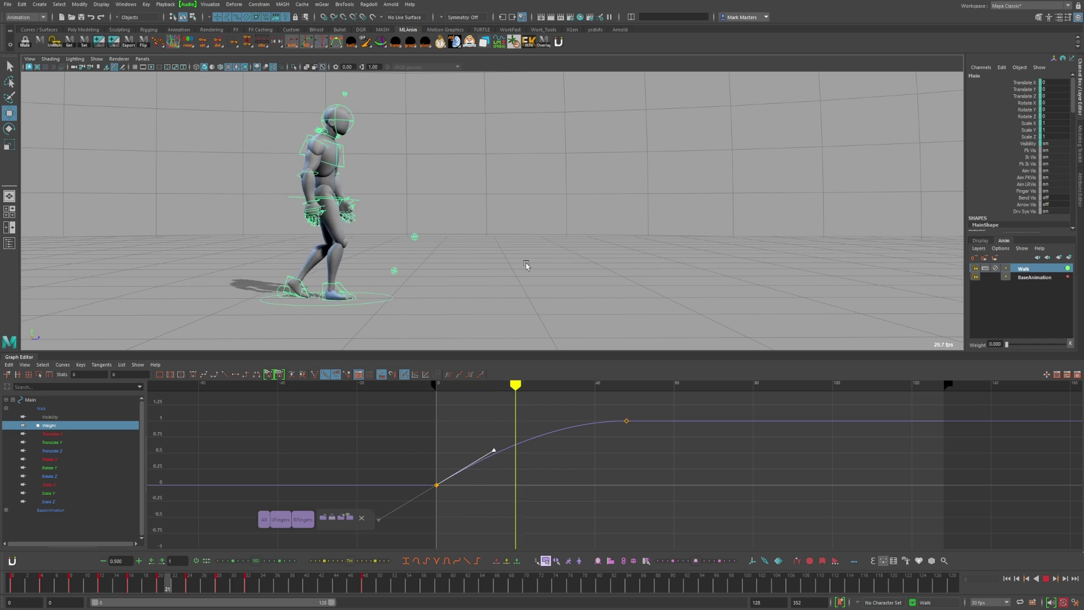
pyautogui.click(1046, 578)
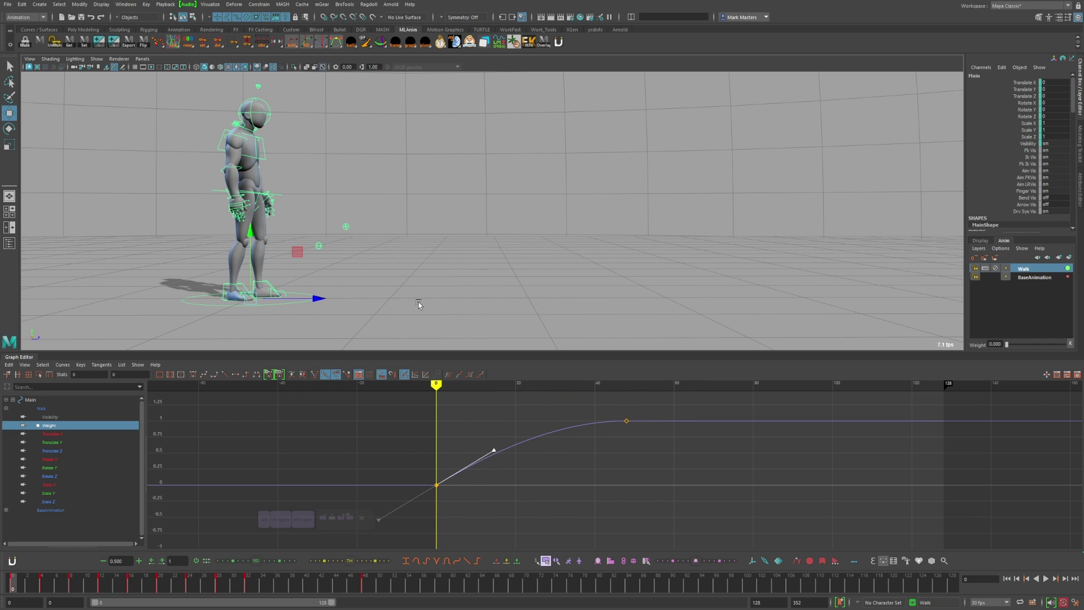
# Display the Walk layer's Translate Z curve, select its two keys, and scrub between frames 0 and 1.
pyautogui.click(88, 451)
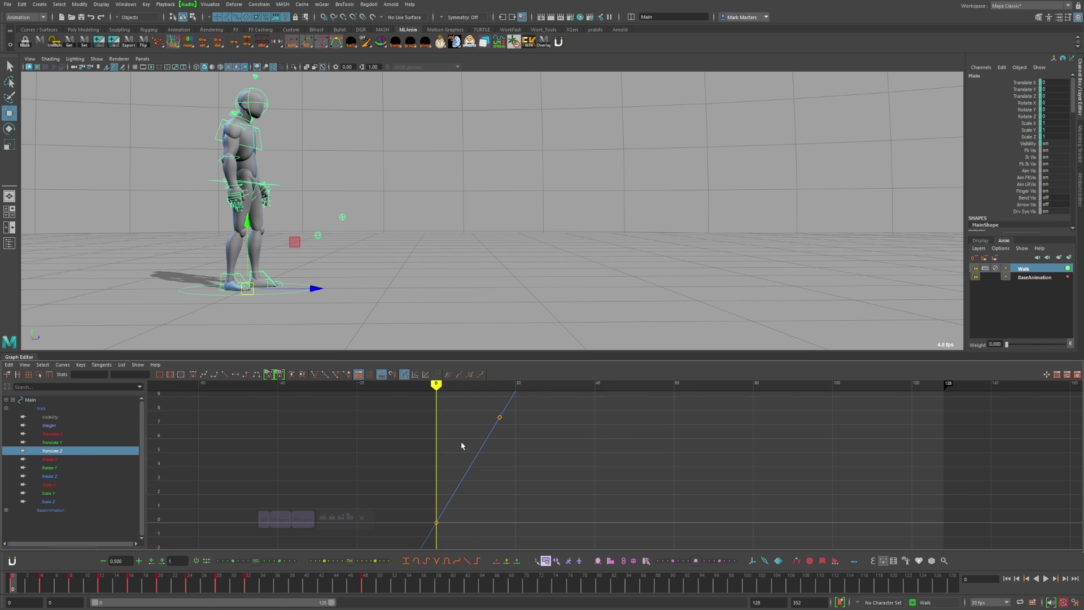
pyautogui.scroll(-5, 461, 446)
pyautogui.keyDown('alt'); pyautogui.keyDown('shift'); pyautogui.moveTo(461, 445); pyautogui.dragTo(577, 448, button='right'); pyautogui.keyUp('shift'); pyautogui.keyUp('alt')
pyautogui.keyDown('alt'); pyautogui.moveTo(556, 441); pyautogui.dragTo(642, 440, button='middle'); pyautogui.keyUp('alt')
pyautogui.keyDown('alt'); pyautogui.keyDown('shift'); pyautogui.moveTo(642, 418); pyautogui.dragTo(638, 443, button='right'); pyautogui.keyUp('shift'); pyautogui.keyUp('alt')
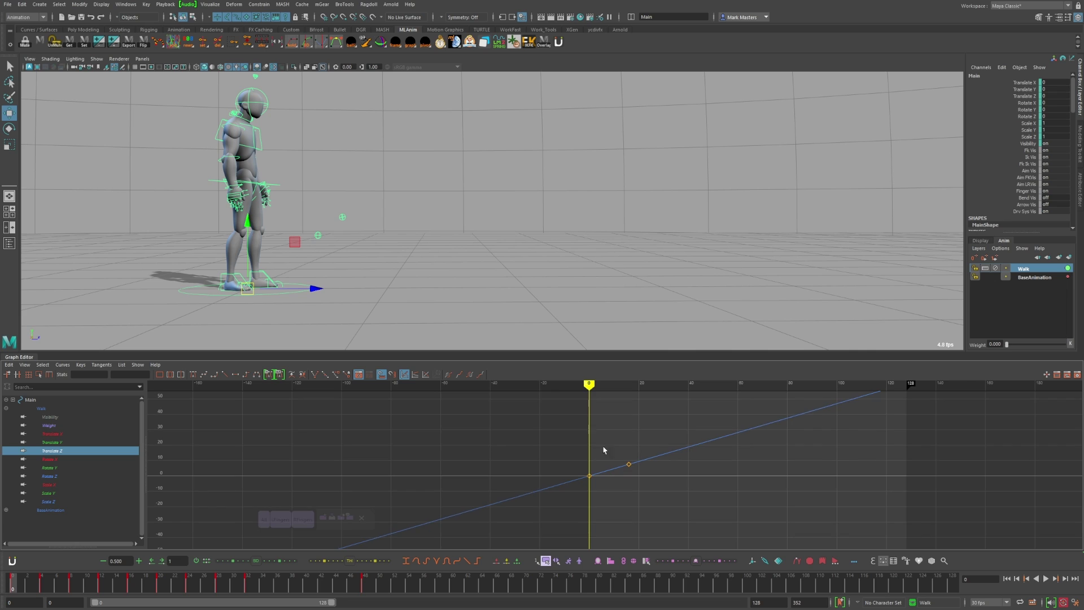
pyautogui.scroll(4, 604, 450)
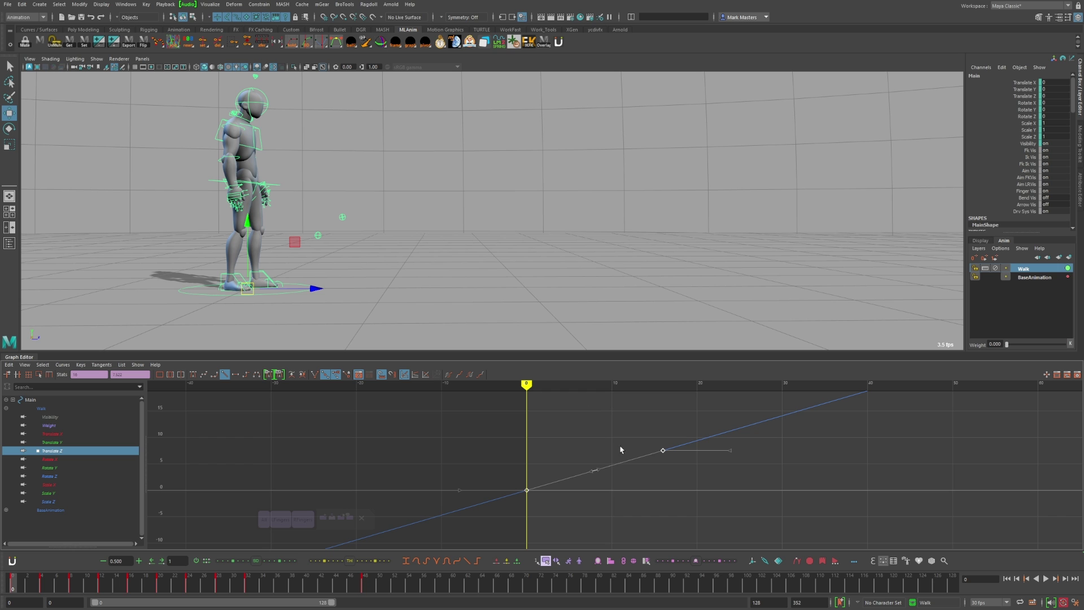
pyautogui.moveTo(544, 386)
pyautogui.mouseDown()
pyautogui.moveTo(680, 387)
pyautogui.moveTo(552, 387)
pyautogui.moveTo(532, 401)
pyautogui.mouseUp()
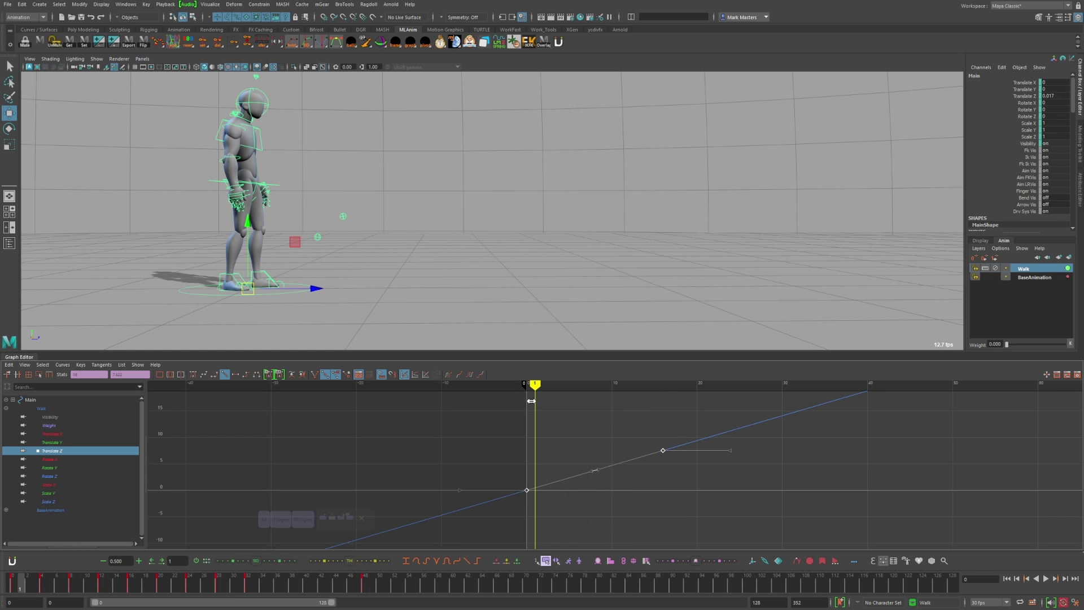
pyautogui.scroll(6, 543, 474)
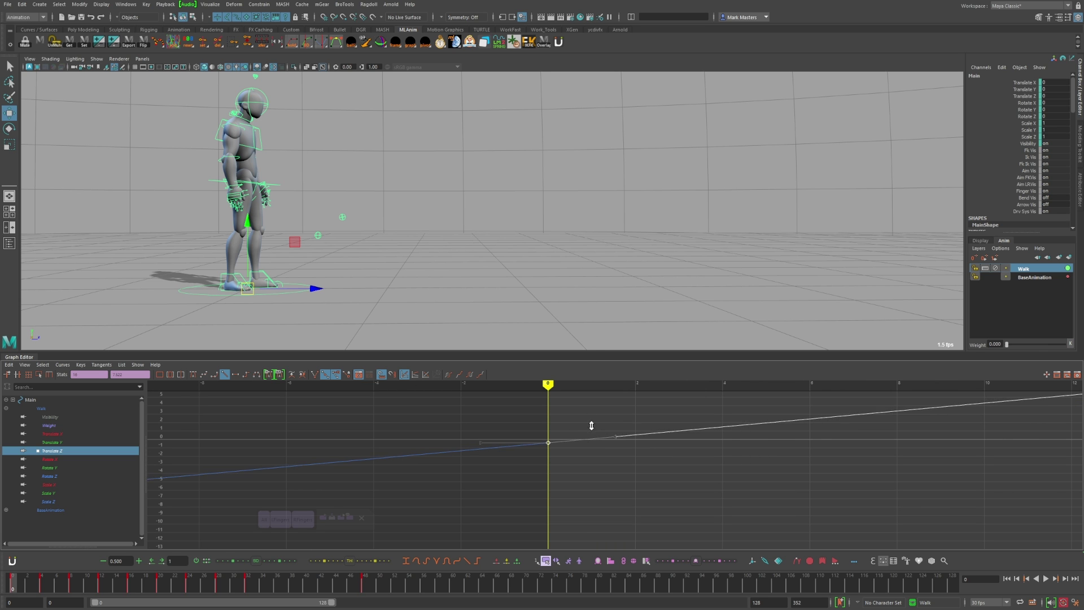
# Shift both Translate Z keys of the Walk layer down to about -700 while staying on frame 0.
pyautogui.moveTo(592, 435); pyautogui.dragTo(592, 466, button='middle')
pyautogui.scroll(-8, 603, 468)
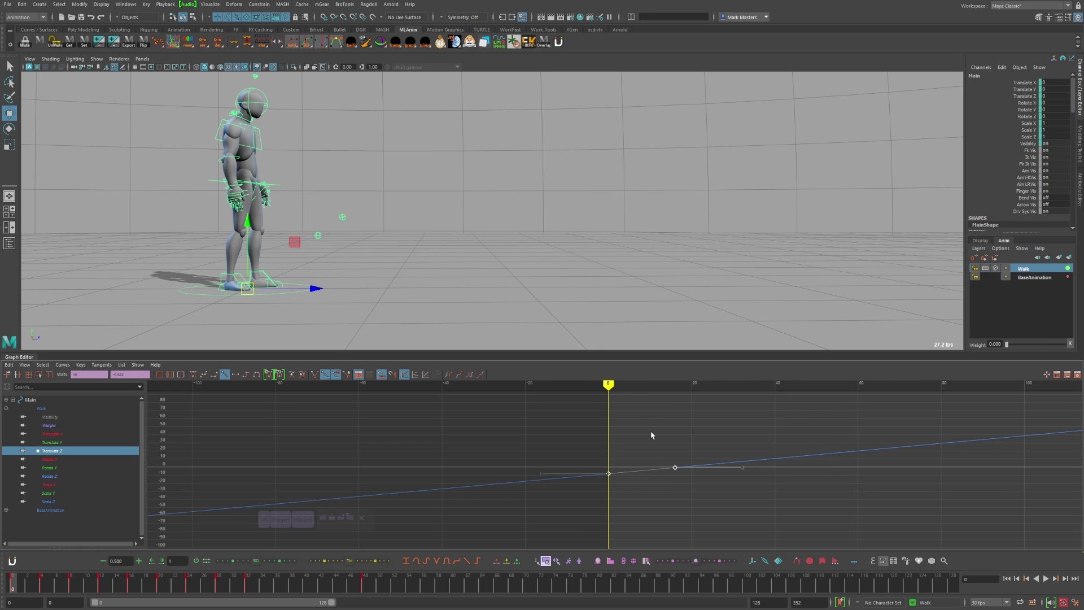
pyautogui.scroll(-8, 649, 486)
pyautogui.scroll(3, 655, 460)
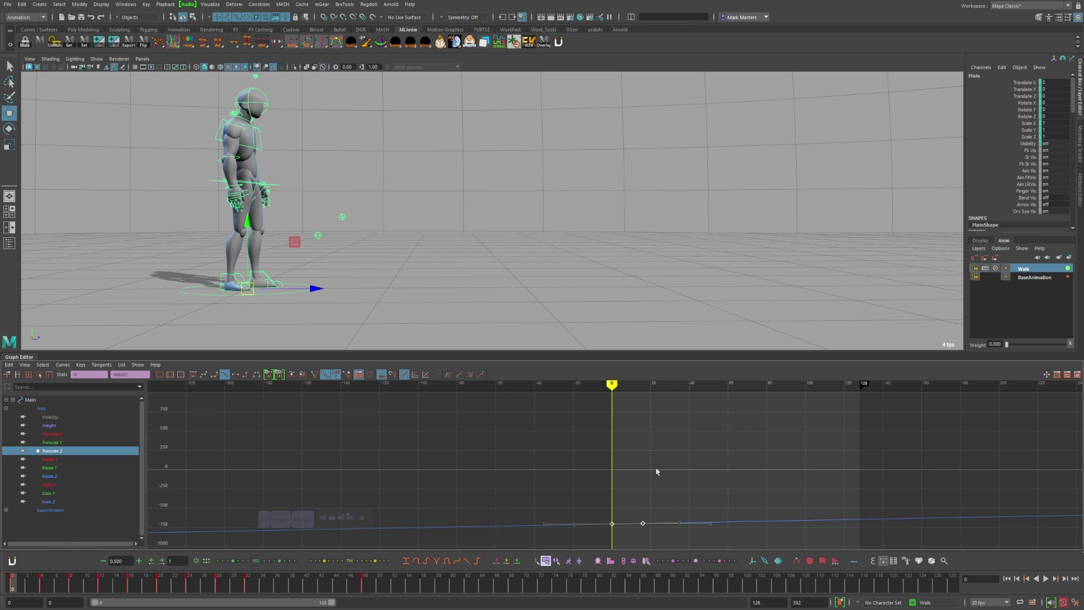
pyautogui.scroll(-15, 658, 470)
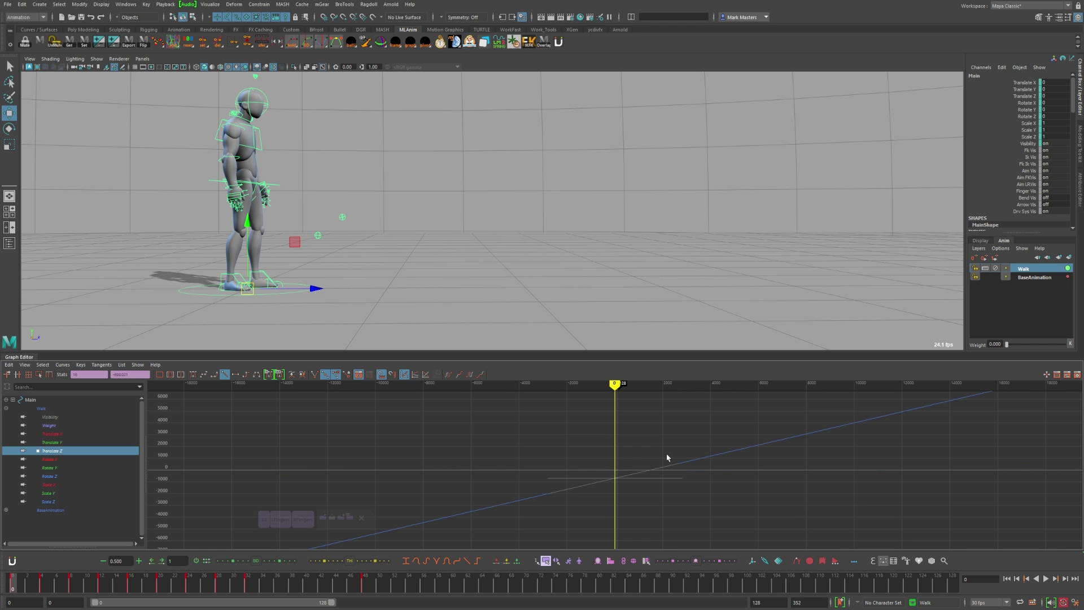
pyautogui.keyDown('alt'); pyautogui.keyDown('shift'); pyautogui.moveTo(637, 461); pyautogui.dragTo(676, 476, button='right'); pyautogui.keyUp('shift'); pyautogui.keyUp('alt')
pyautogui.keyDown('alt'); pyautogui.moveTo(676, 475); pyautogui.dragTo(641, 435, button='middle'); pyautogui.keyUp('alt')
pyautogui.scroll(5, 634, 432)
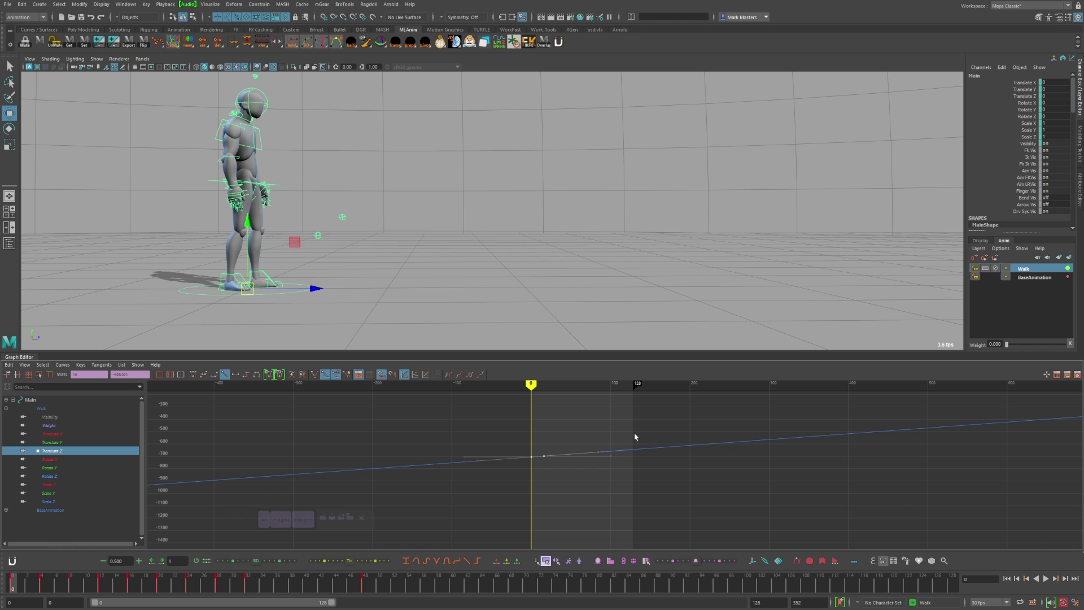
pyautogui.scroll(3, 634, 432)
pyautogui.scroll(4, 531, 428)
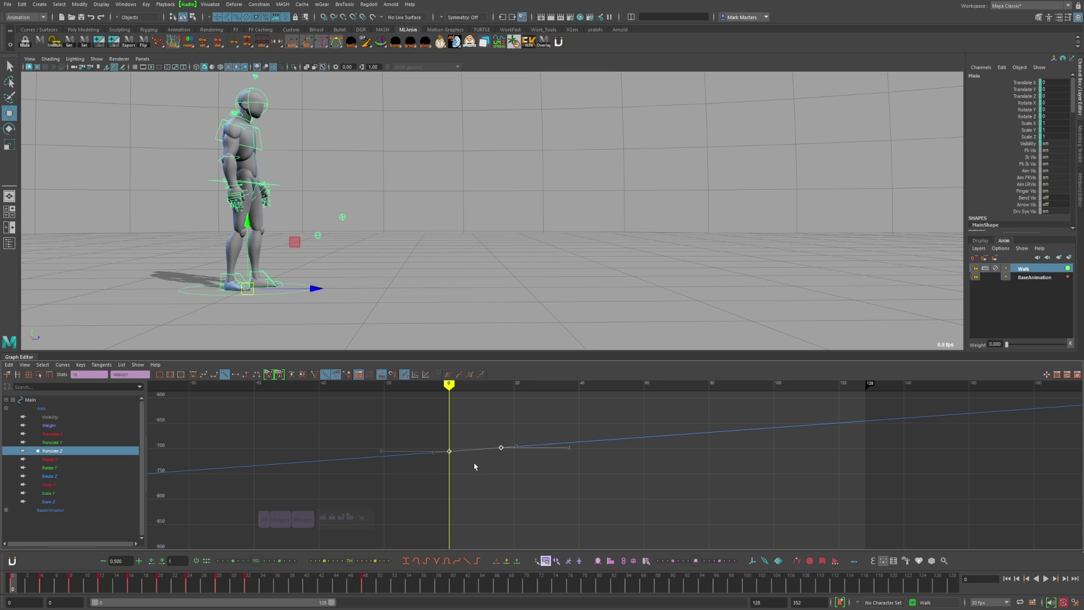
pyautogui.scroll(2, 583, 496)
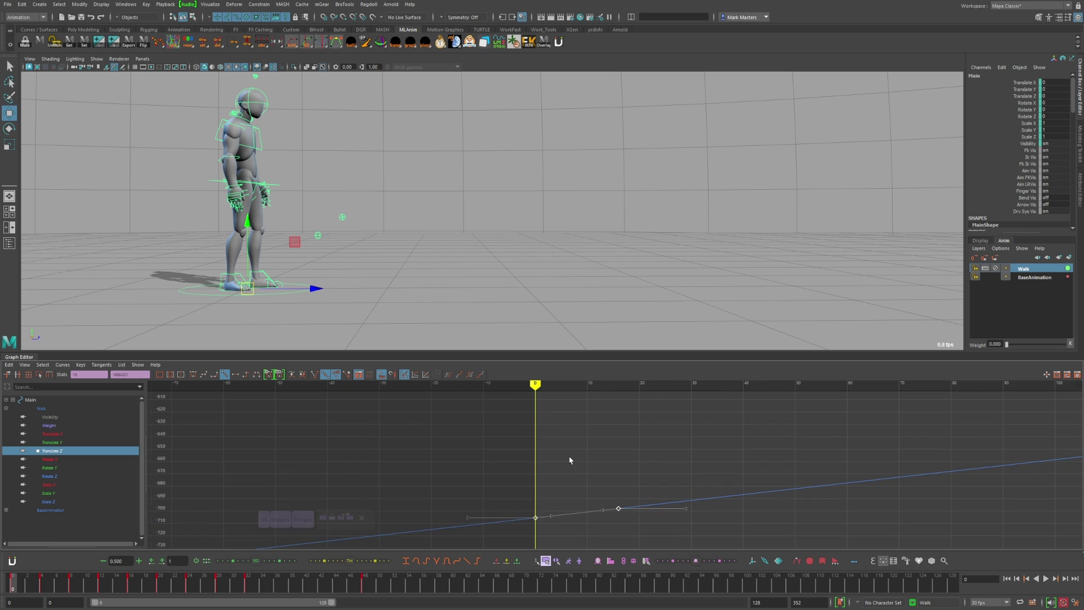
# Raise both Translate Z keys of the Walk layer to about -100.
pyautogui.scroll(-3, 647, 467)
pyautogui.scroll(-3, 620, 439)
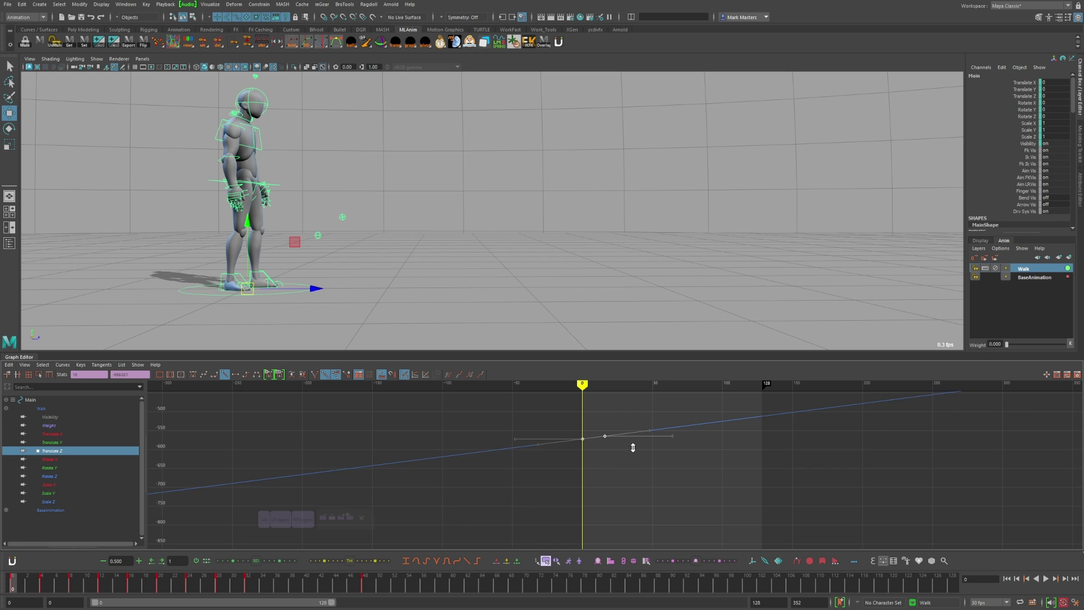
pyautogui.scroll(4, 633, 486)
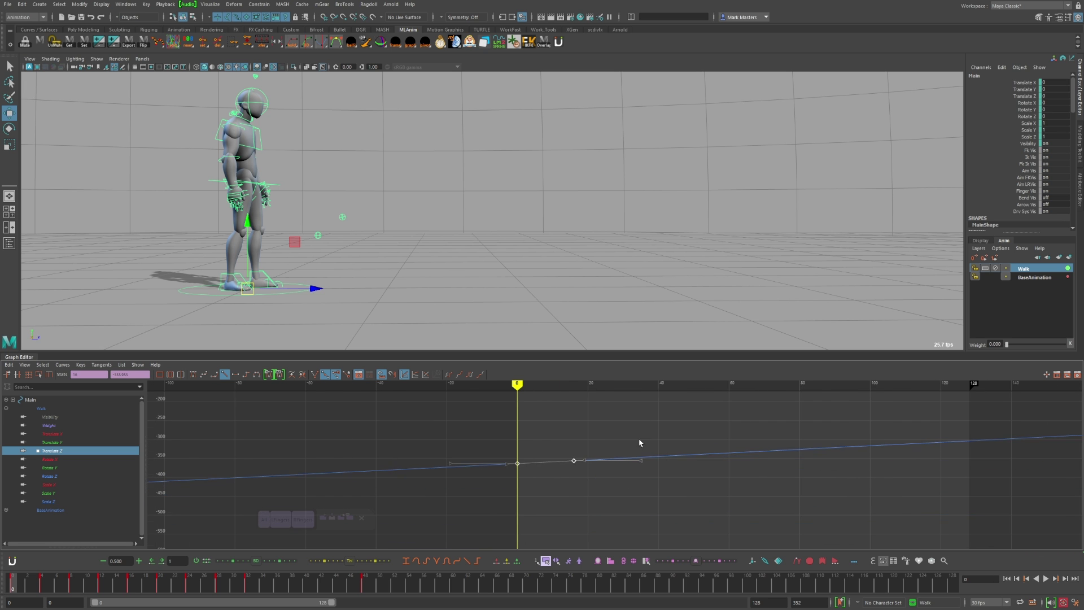
pyautogui.scroll(-4, 640, 468)
pyautogui.scroll(10, 646, 476)
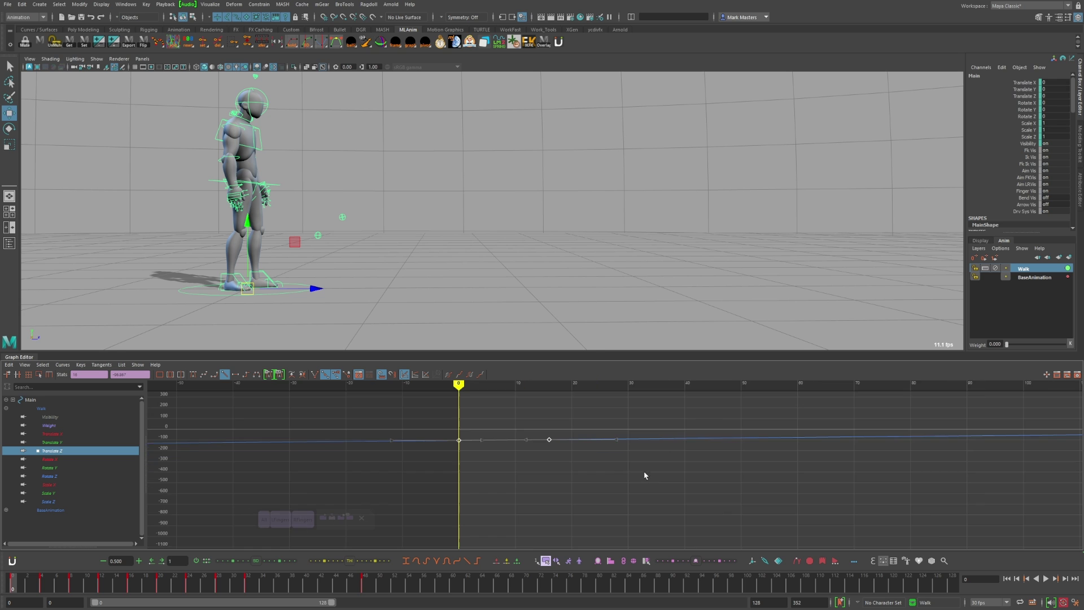
# Step to frame 1 and raise both Translate Z keys until the frame 0 key sits at about -11.5.
pyautogui.hotkey('alt', '.')
pyautogui.scroll(5, 565, 440)
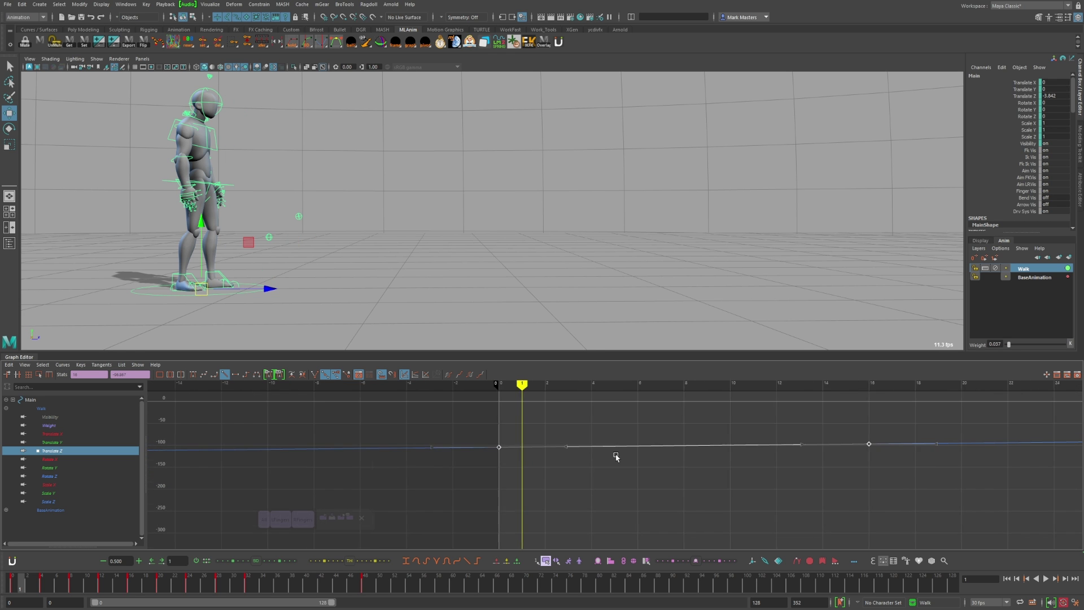
pyautogui.keyDown('alt'); pyautogui.moveTo(562, 427); pyautogui.dragTo(656, 463, button='middle'); pyautogui.keyUp('alt')
pyautogui.scroll(-10, 613, 494)
pyautogui.scroll(3, 644, 492)
pyautogui.keyDown('alt'); pyautogui.keyDown('shift'); pyautogui.moveTo(633, 465); pyautogui.dragTo(682, 468, button='right'); pyautogui.keyUp('shift'); pyautogui.keyUp('alt')
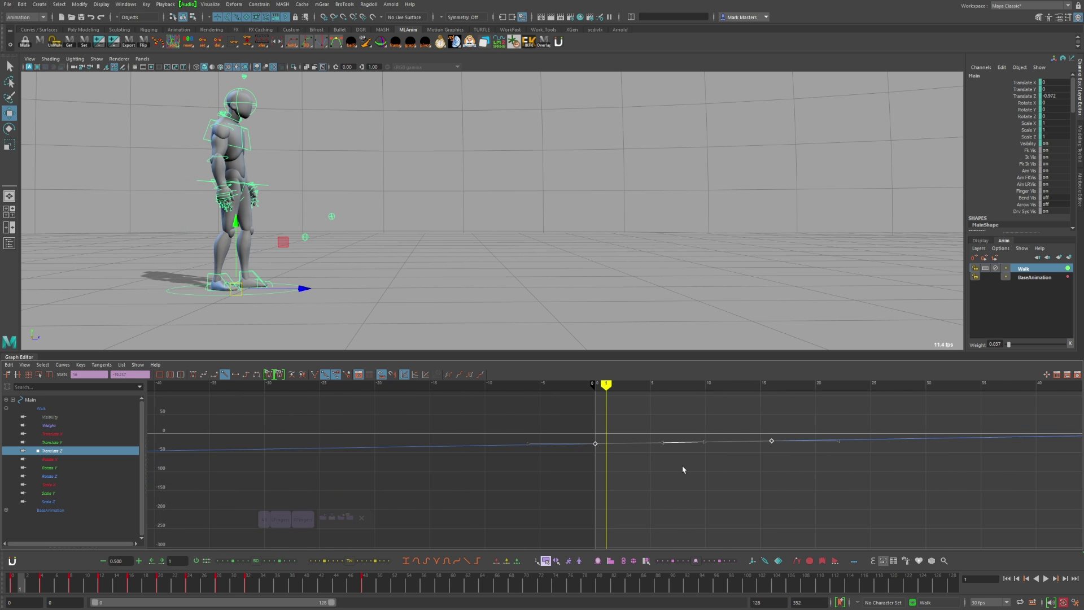
pyautogui.keyDown('shift'); pyautogui.moveTo(653, 492); pyautogui.dragTo(652, 538, button='middle'); pyautogui.keyUp('shift')
pyautogui.scroll(10, 653, 483)
pyautogui.keyDown('alt'); pyautogui.moveTo(597, 438); pyautogui.dragTo(624, 530, button='middle'); pyautogui.keyUp('alt')
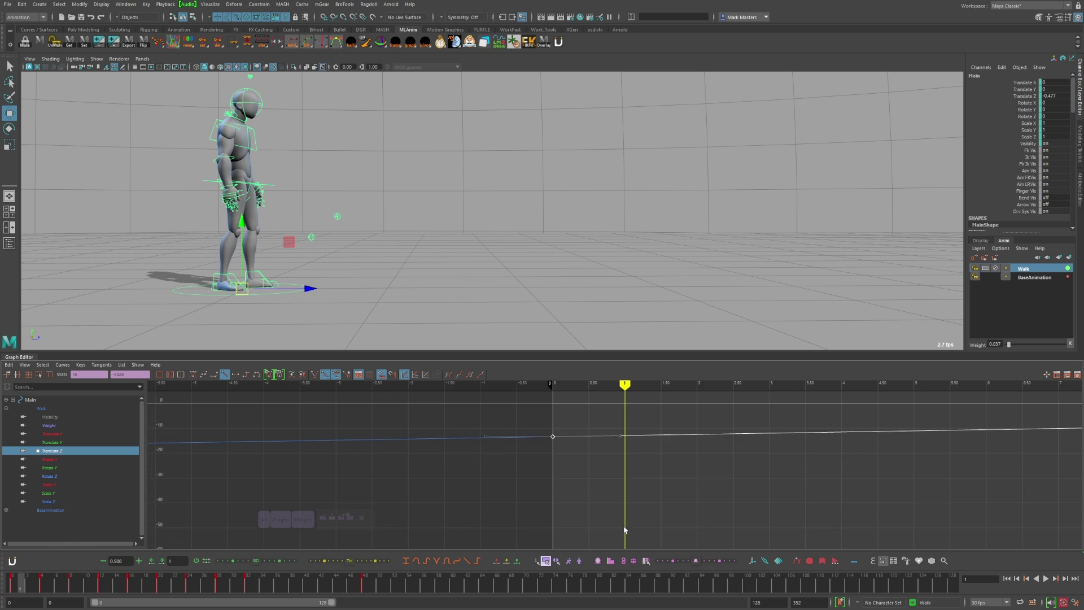
pyautogui.scroll(5, 613, 456)
pyautogui.keyDown('alt'); pyautogui.moveTo(613, 455); pyautogui.dragTo(640, 528, button='middle'); pyautogui.keyUp('alt')
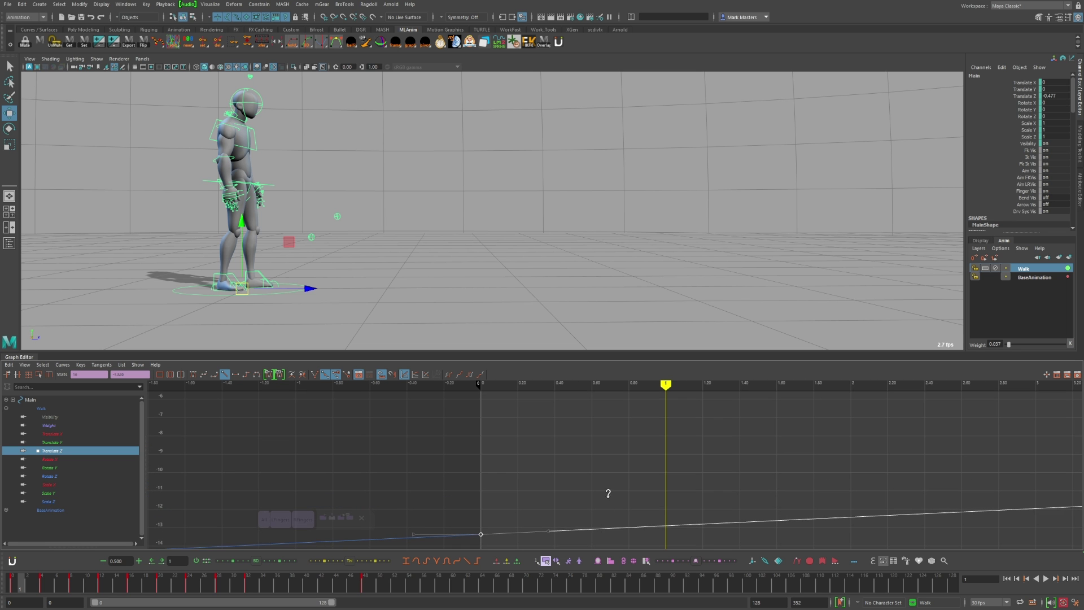
pyautogui.keyDown('shift'); pyautogui.moveTo(608, 493); pyautogui.dragTo(613, 395, button='middle'); pyautogui.keyUp('shift')
pyautogui.keyDown('alt'); pyautogui.moveTo(614, 425); pyautogui.dragTo(606, 486, button='middle'); pyautogui.keyUp('alt')
pyautogui.scroll(10, 604, 481)
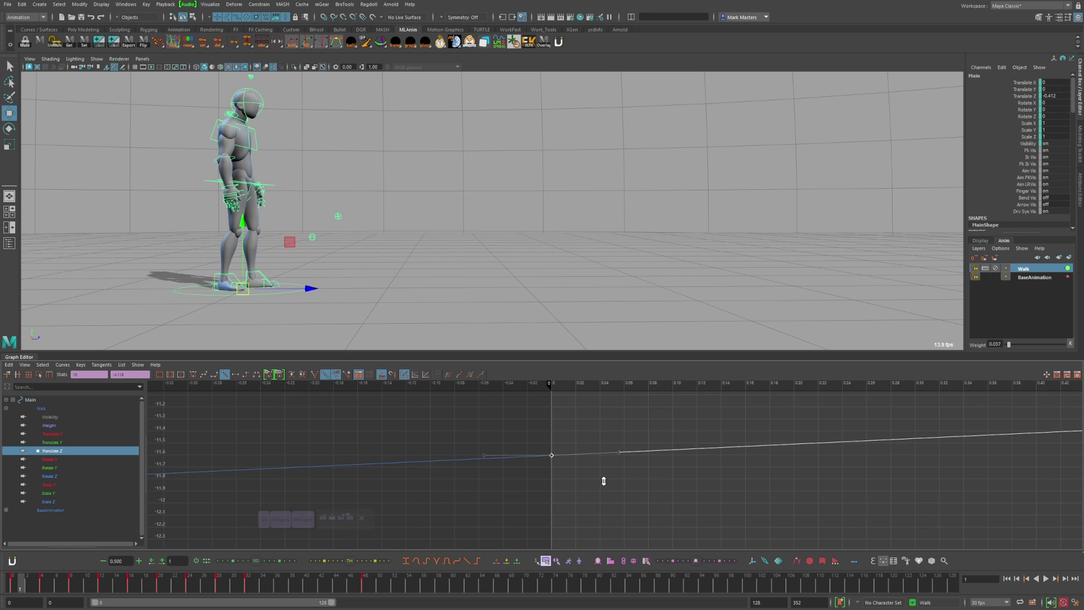
# Return to frame 0 and play the animation to check the shifted Translate Z curve's effect on the start of the blend.
pyautogui.click(9, 584)
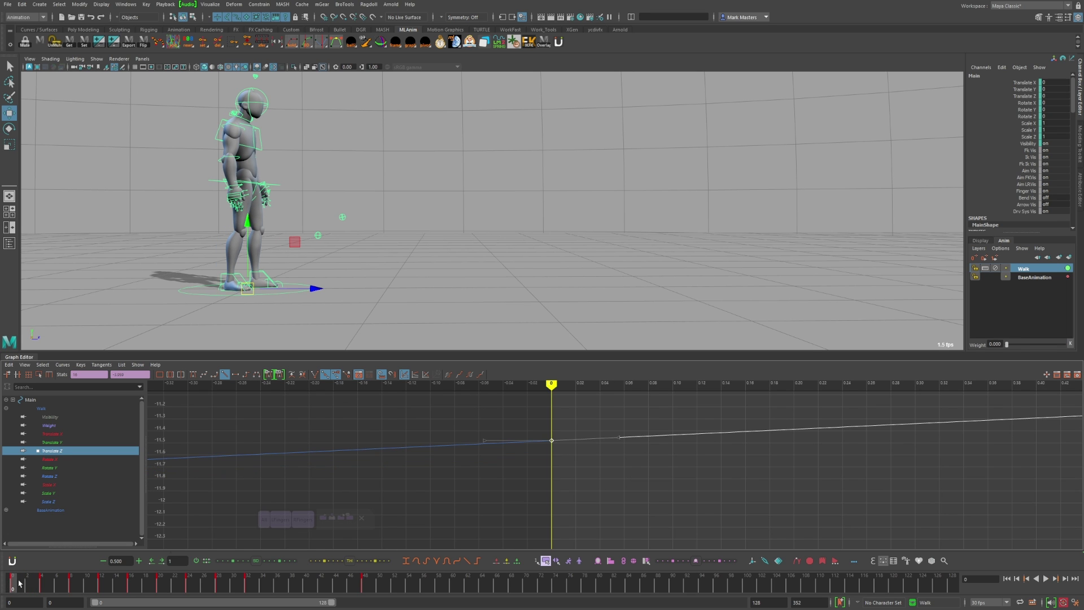
pyautogui.scroll(-5, 546, 464)
pyautogui.keyDown('alt'); pyautogui.moveTo(709, 417); pyautogui.dragTo(625, 469, button='middle'); pyautogui.keyUp('alt')
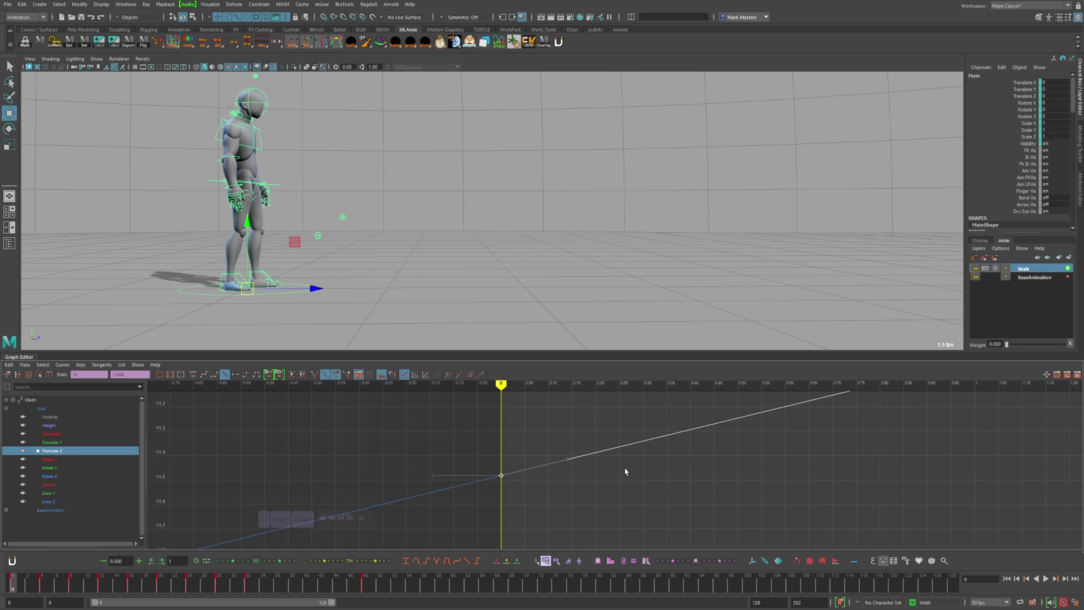
pyautogui.keyDown('alt'); pyautogui.moveTo(623, 470); pyautogui.dragTo(543, 520, button='right'); pyautogui.keyUp('alt')
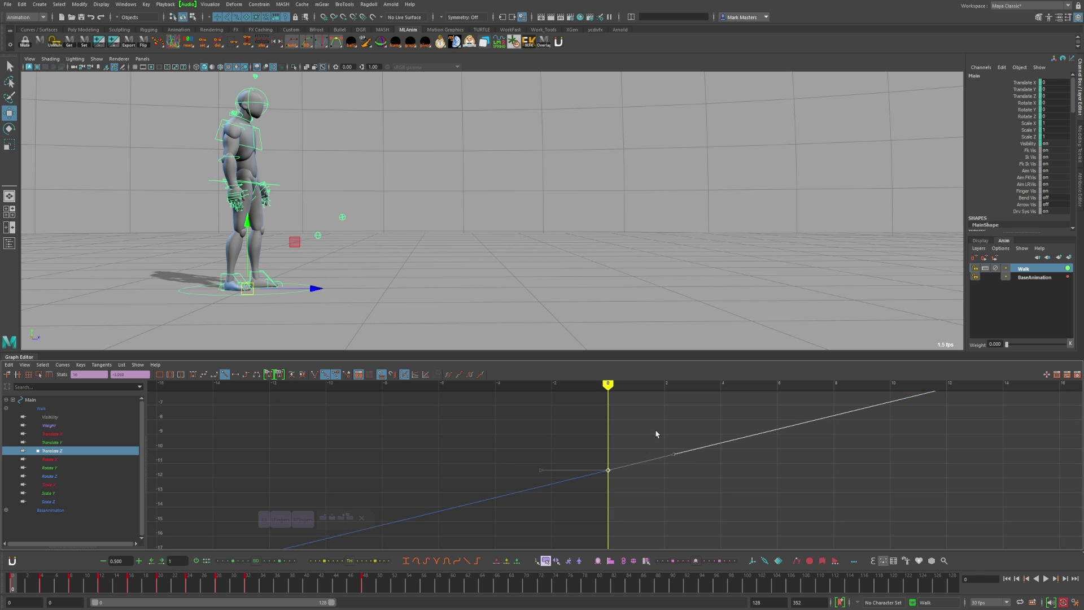
pyautogui.keyDown('alt'); pyautogui.moveTo(689, 455); pyautogui.dragTo(631, 457, button='middle'); pyautogui.keyUp('alt')
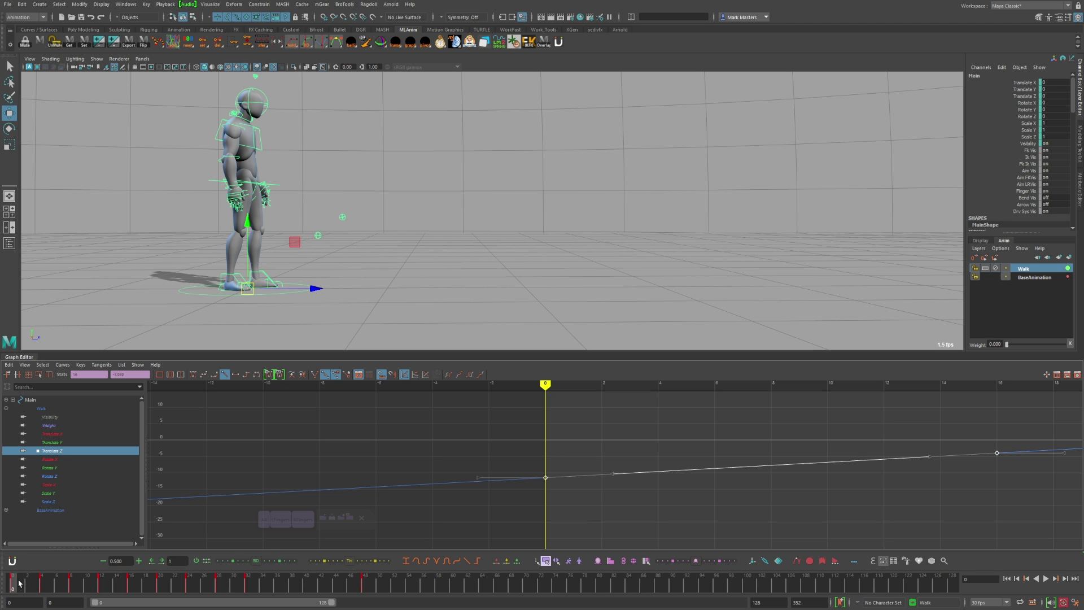
pyautogui.hotkey('alt', 'v')
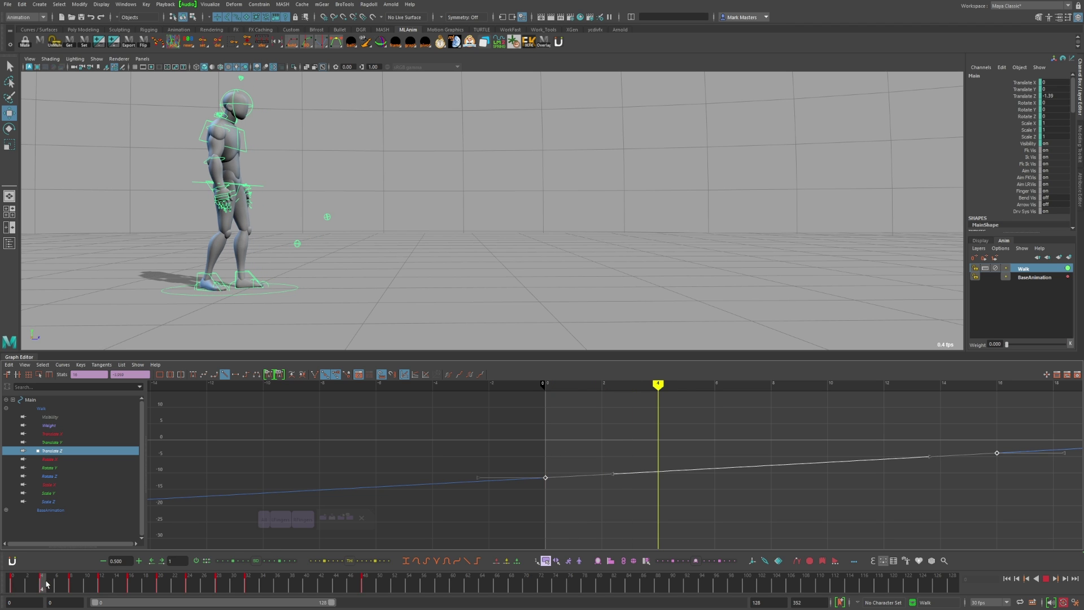
# Replay the start from frame 0, then raise both Translate Z keys of the Walk layer until the frame 0 key sits at about -5.5.
pyautogui.click(14, 582)
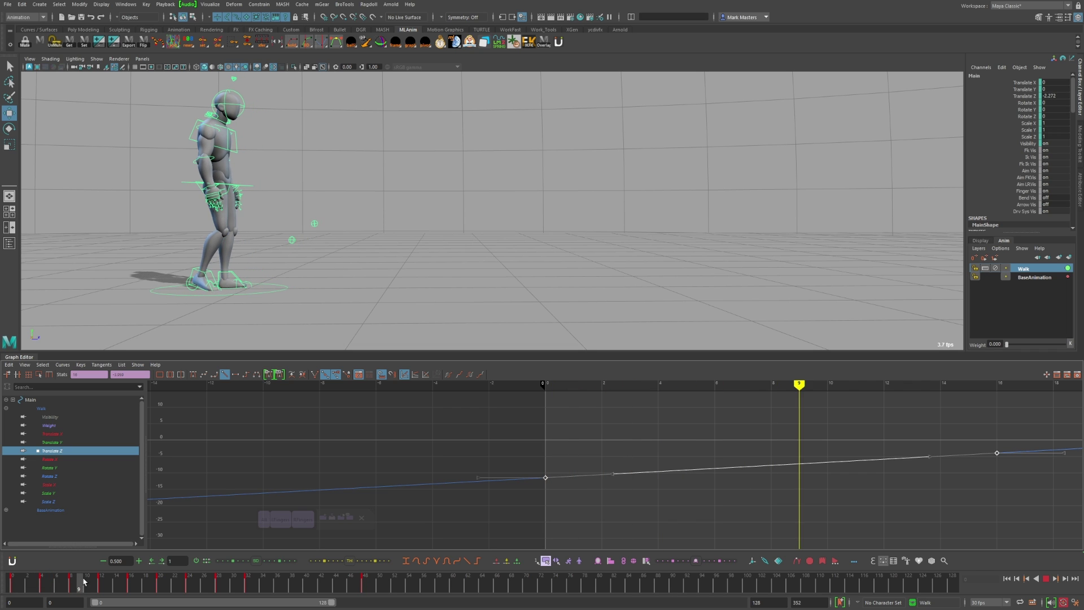
pyautogui.hotkey('alt', 'v')
pyautogui.press('a')
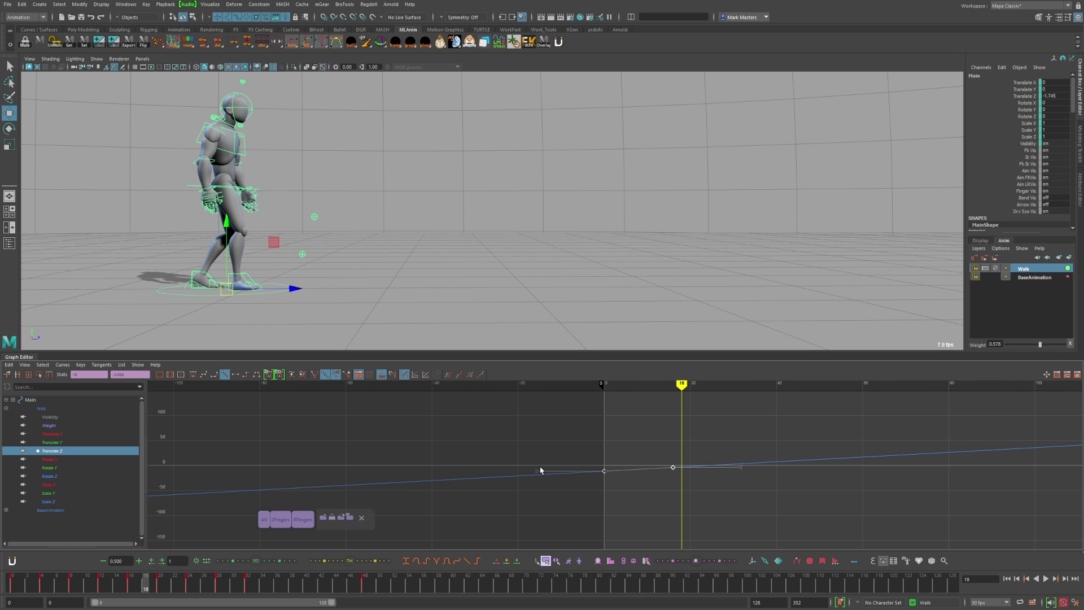
pyautogui.keyDown('alt'); pyautogui.keyDown('shift'); pyautogui.moveTo(626, 484); pyautogui.dragTo(619, 423, button='right'); pyautogui.keyUp('shift'); pyautogui.keyUp('alt')
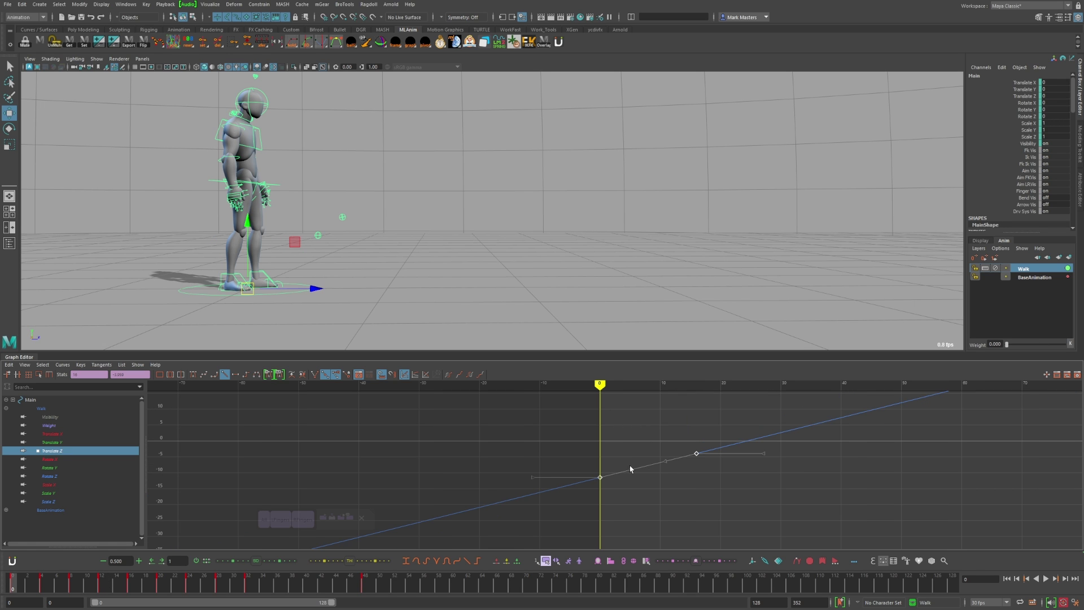
pyautogui.scroll(5, 630, 457)
pyautogui.keyDown('alt'); pyautogui.keyDown('shift'); pyautogui.moveTo(601, 458); pyautogui.dragTo(631, 456, button='right'); pyautogui.keyUp('shift'); pyautogui.keyUp('alt')
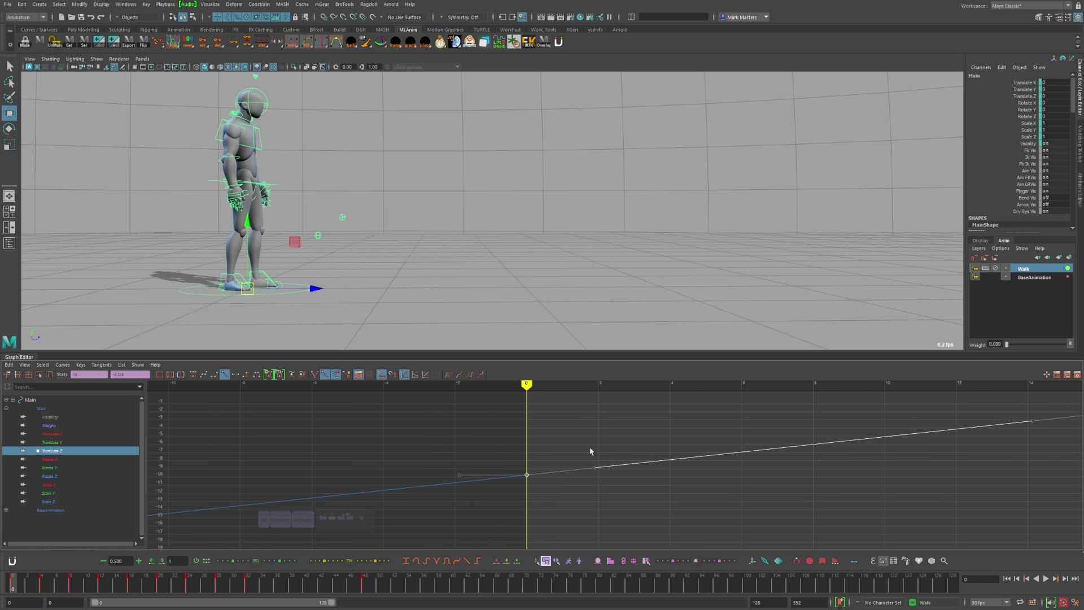
pyautogui.moveTo(644, 483); pyautogui.dragTo(644, 472, button='middle')
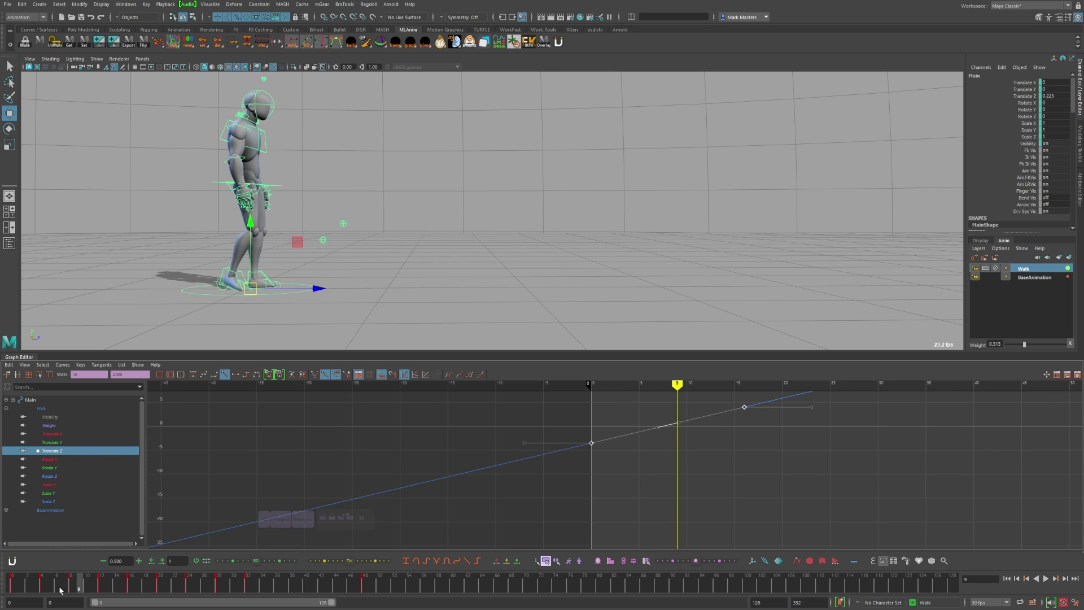
pyautogui.moveTo(718, 450); pyautogui.dragTo(718, 457, button='middle')
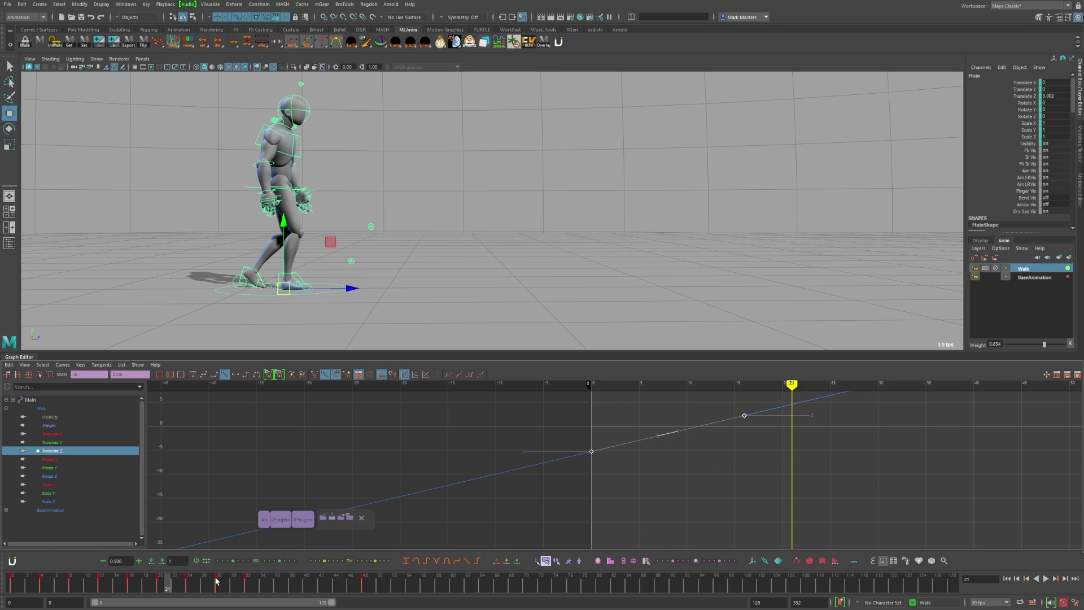
# Play and scrub the start of the walk, viewing the character from behind and from both sides to check the forward motion.
pyautogui.hotkey('alt', 'v')
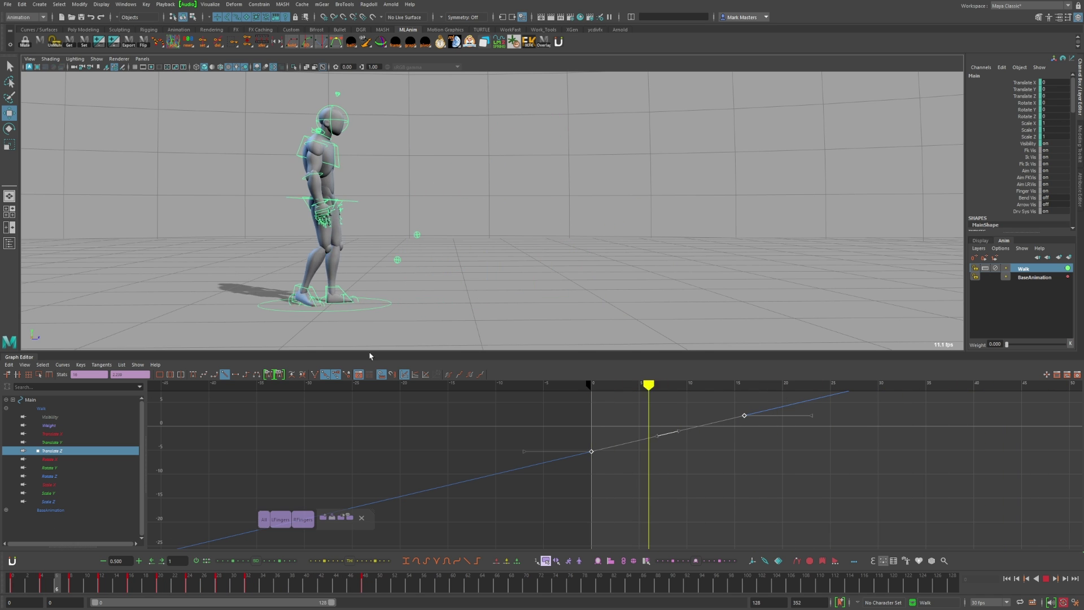
pyautogui.keyDown('alt'); pyautogui.moveTo(479, 309); pyautogui.dragTo(544, 316); pyautogui.keyUp('alt')
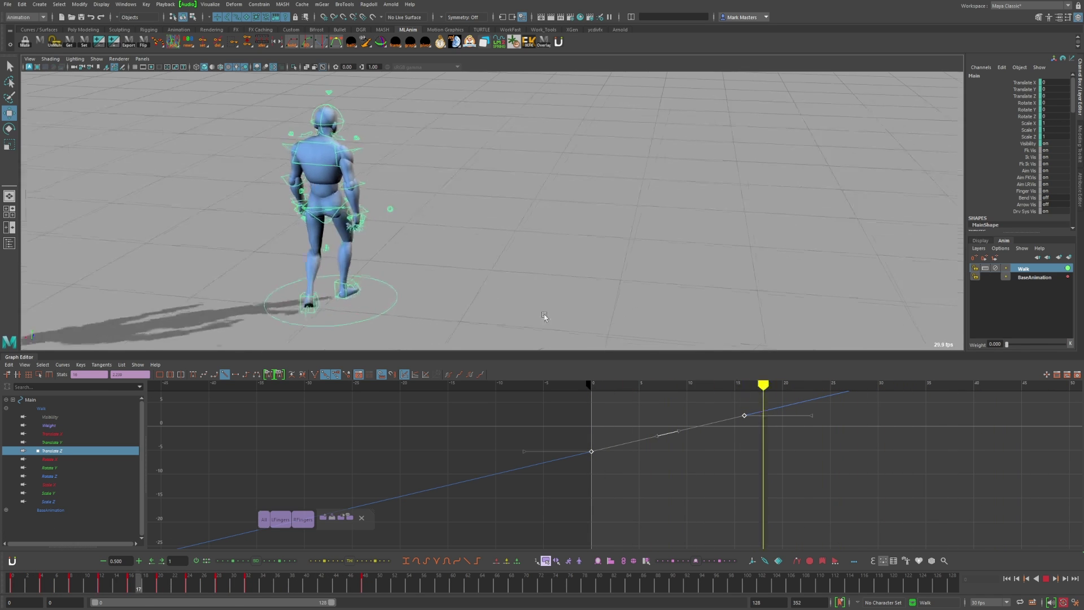
pyautogui.keyDown('alt'); pyautogui.moveTo(367, 307); pyautogui.dragTo(557, 322); pyautogui.keyUp('alt')
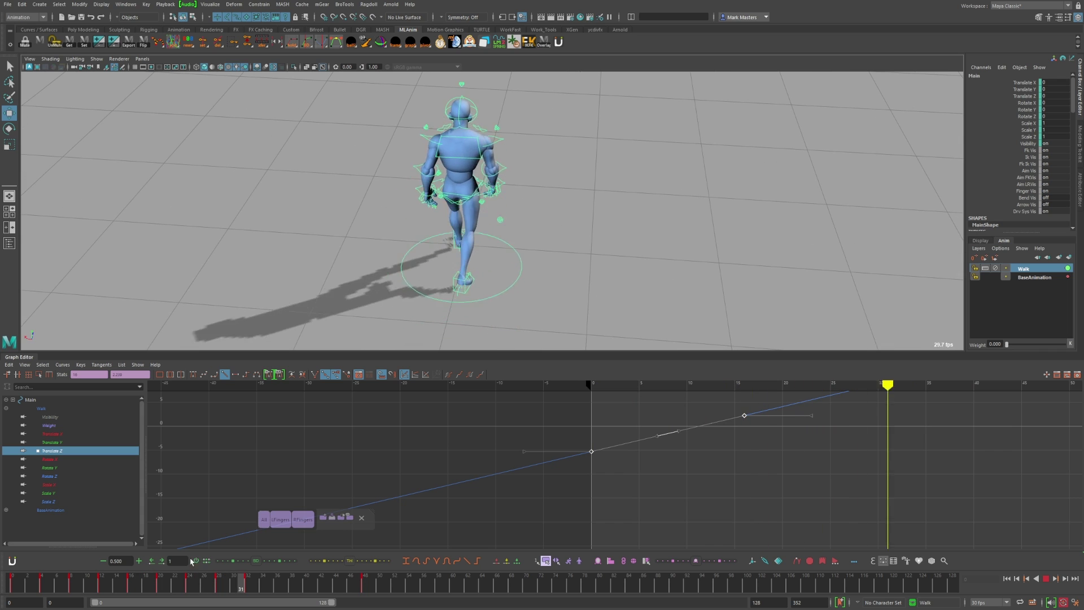
pyautogui.keyDown('alt'); pyautogui.moveTo(632, 313); pyautogui.dragTo(508, 316); pyautogui.keyUp('alt')
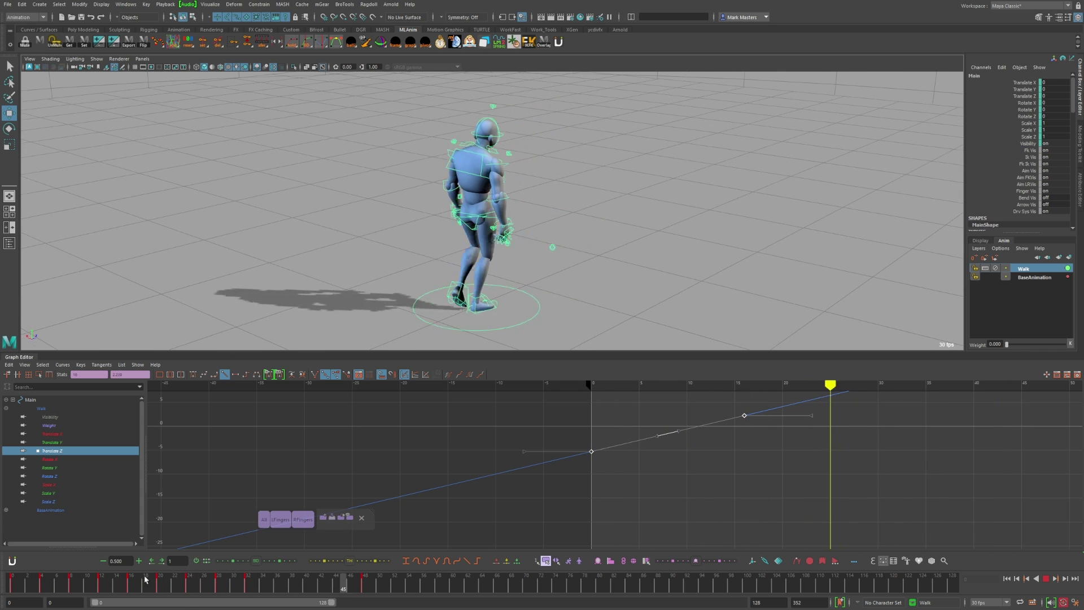
pyautogui.moveTo(145, 580); pyautogui.dragTo(12, 581)
pyautogui.keyDown('alt'); pyautogui.moveTo(627, 316); pyautogui.dragTo(632, 275); pyautogui.keyUp('alt')
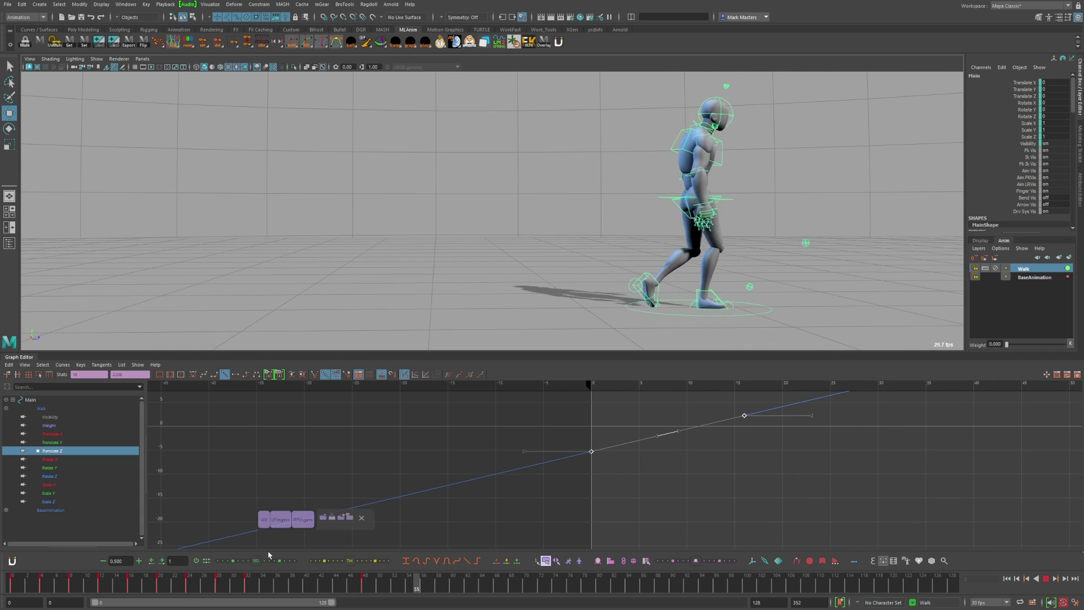
pyautogui.click(1045, 581)
pyautogui.moveTo(218, 584); pyautogui.dragTo(6, 520)
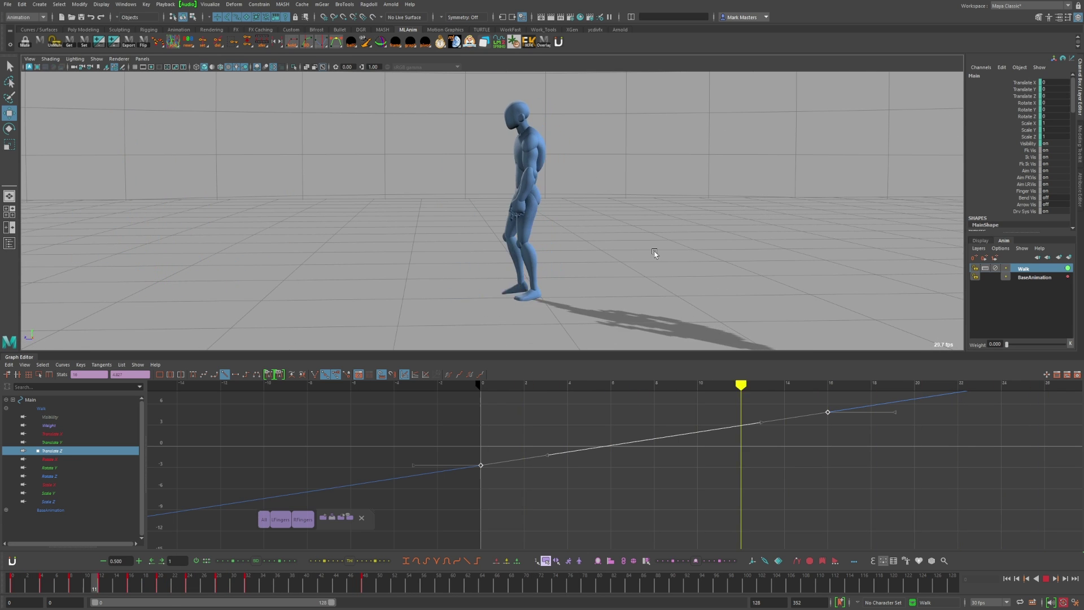
pyautogui.keyDown('alt'); pyautogui.moveTo(653, 252); pyautogui.dragTo(537, 252); pyautogui.keyUp('alt')
pyautogui.keyDown('alt'); pyautogui.moveTo(577, 284); pyautogui.dragTo(463, 284); pyautogui.keyUp('alt')
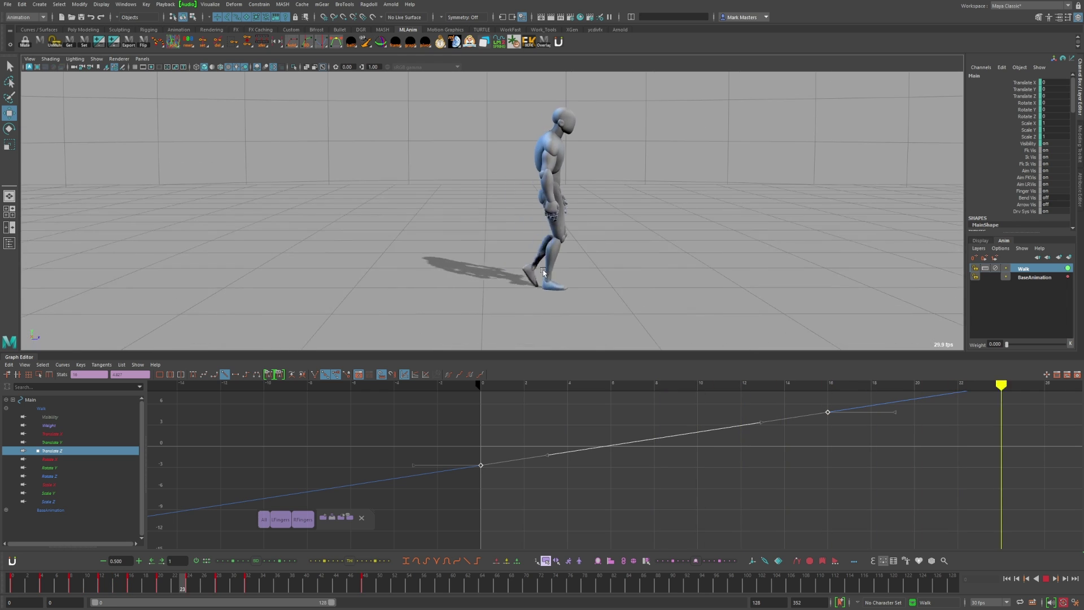
pyautogui.press('Escape')
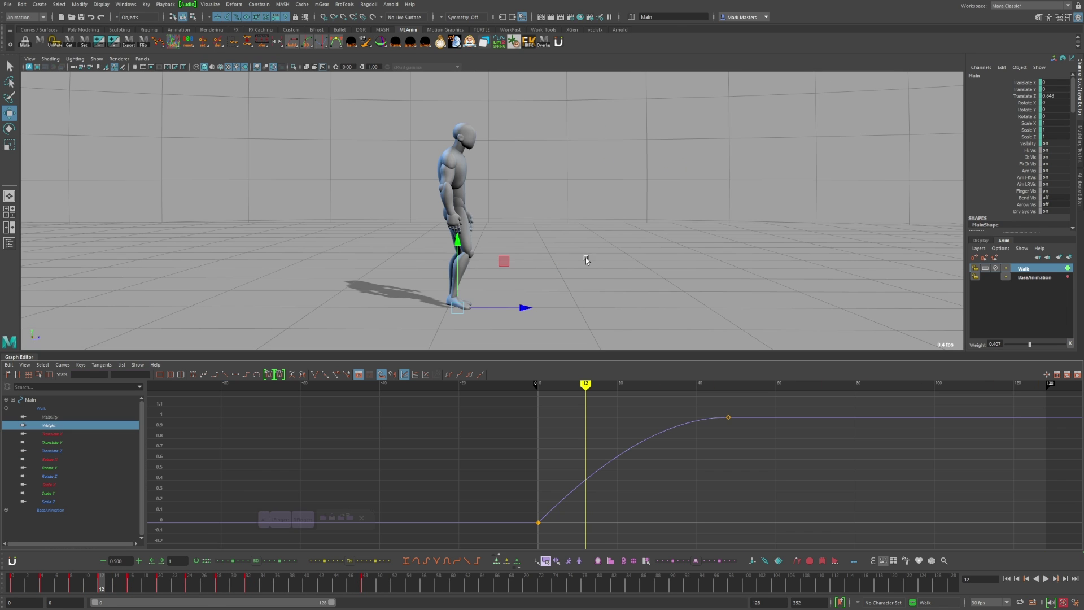
# Deselect the main control, display the rig controls, and select the right foot's IK control.
pyautogui.keyDown('alt'); pyautogui.moveTo(585, 258); pyautogui.dragTo(559, 195); pyautogui.keyUp('alt')
pyautogui.click(542, 169)
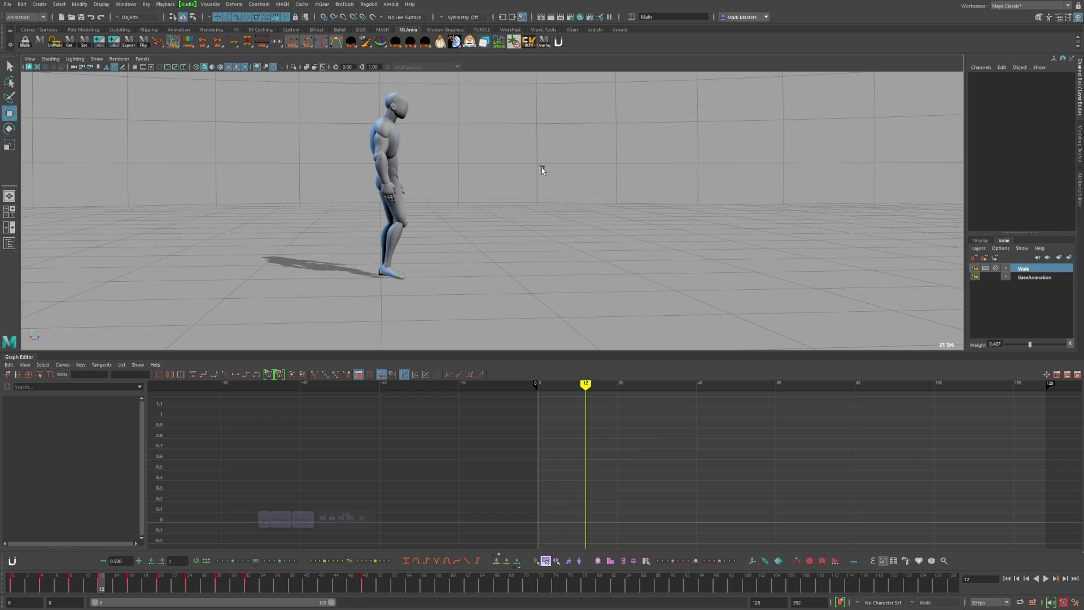
pyautogui.keyDown('alt'); pyautogui.moveTo(402, 300); pyautogui.dragTo(455, 296); pyautogui.keyUp('alt')
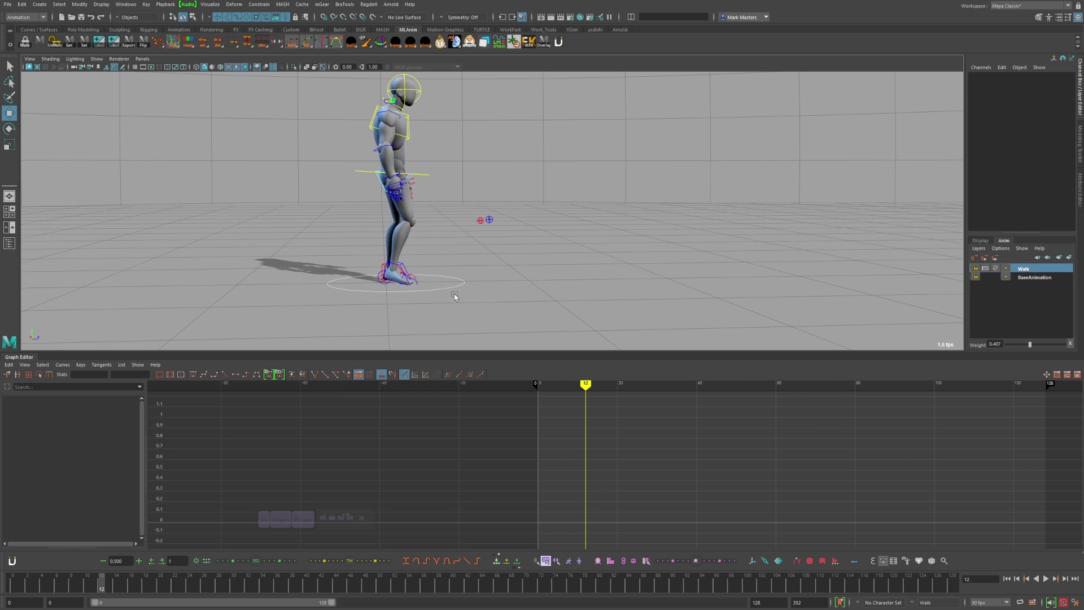
pyautogui.click(404, 264)
pyautogui.keyDown('alt'); pyautogui.moveTo(404, 265); pyautogui.dragTo(509, 280); pyautogui.keyUp('alt')
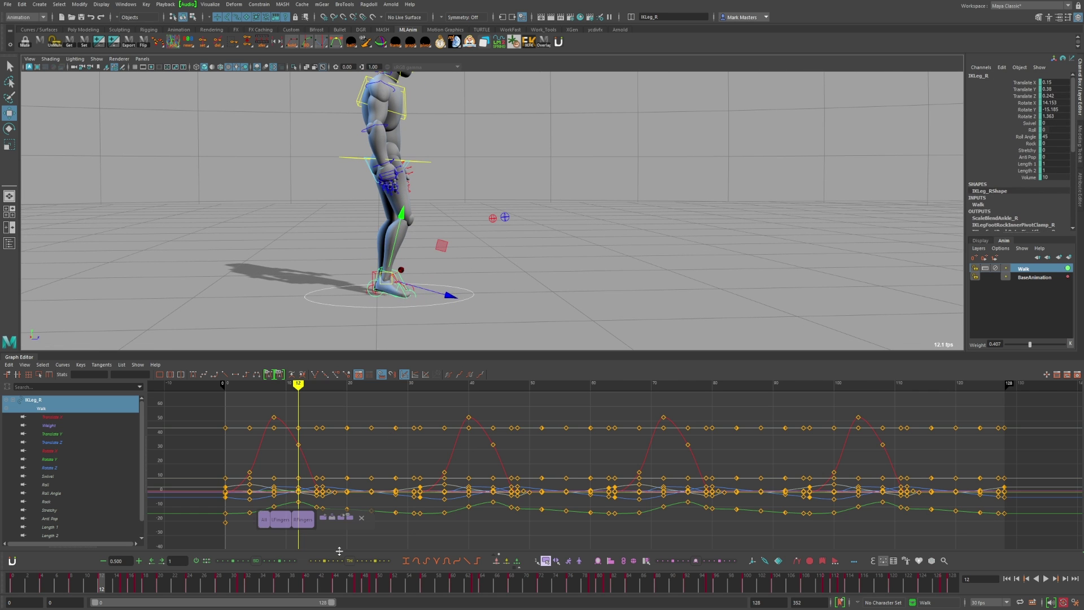
# Scrub between frames 21 and 24 with the feet in close view to examine the planted right foot for sliding.
pyautogui.moveTo(149, 589); pyautogui.dragTo(190, 578)
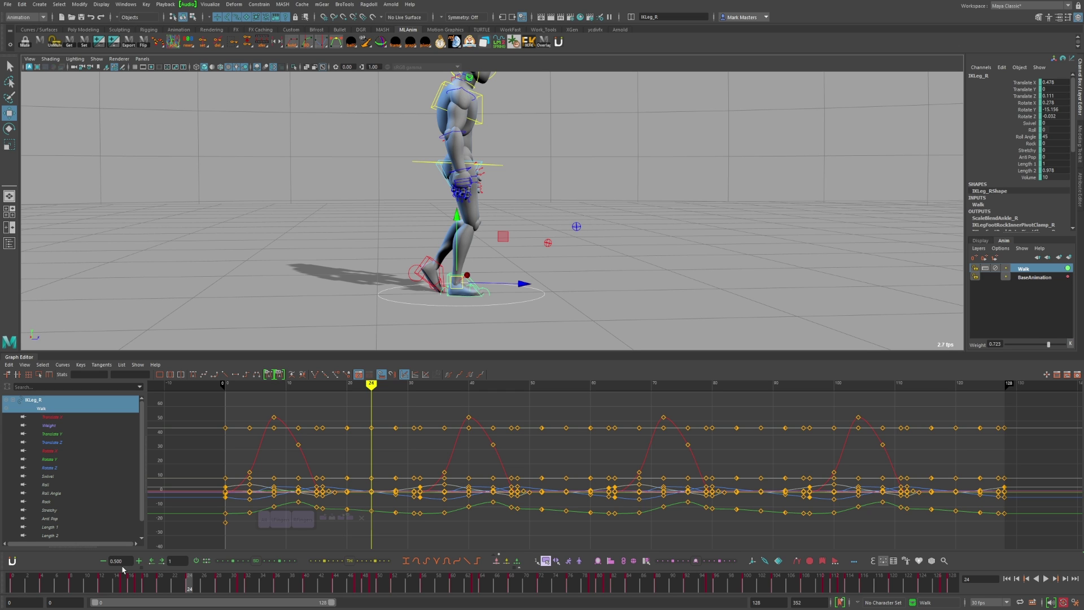
pyautogui.moveTo(84, 564); pyautogui.dragTo(60, 555)
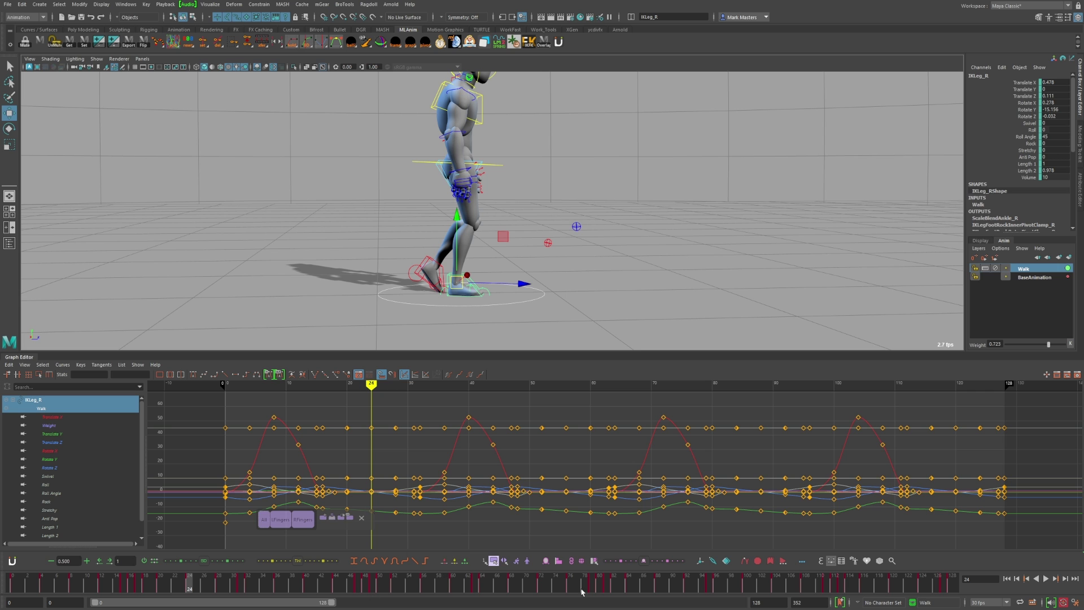
pyautogui.moveTo(181, 592)
pyautogui.mouseDown()
pyautogui.moveTo(144, 593)
pyautogui.moveTo(168, 593)
pyautogui.mouseUp()
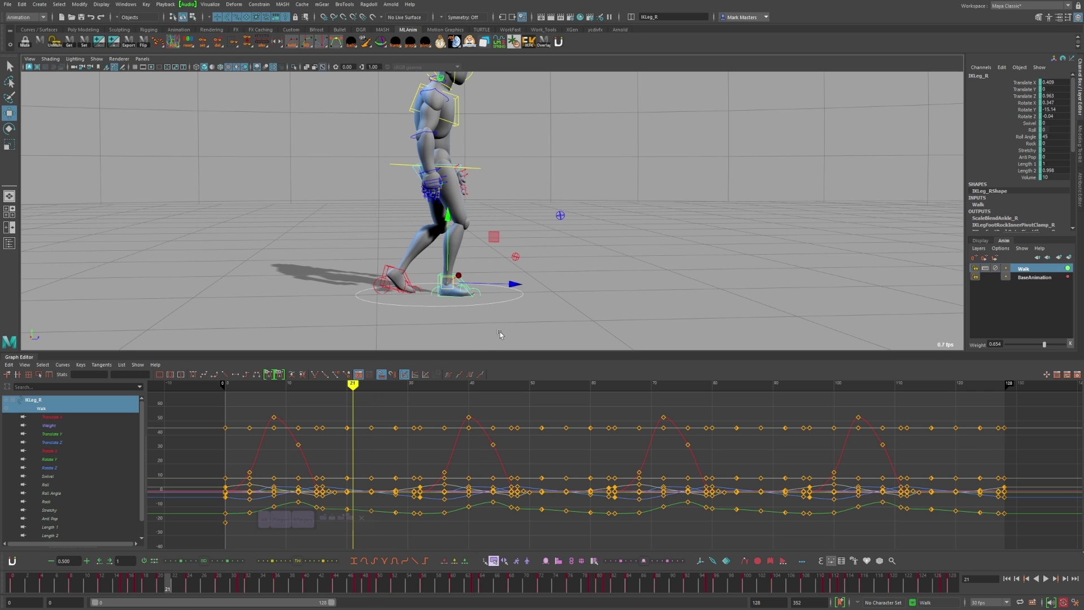
pyautogui.keyDown('alt'); pyautogui.moveTo(500, 333); pyautogui.dragTo(490, 314); pyautogui.keyUp('alt')
pyautogui.keyDown('alt'); pyautogui.moveTo(490, 314); pyautogui.dragTo(503, 311, button='right'); pyautogui.keyUp('alt')
pyautogui.keyDown('alt'); pyautogui.moveTo(502, 311); pyautogui.dragTo(589, 252, button='middle'); pyautogui.keyUp('alt')
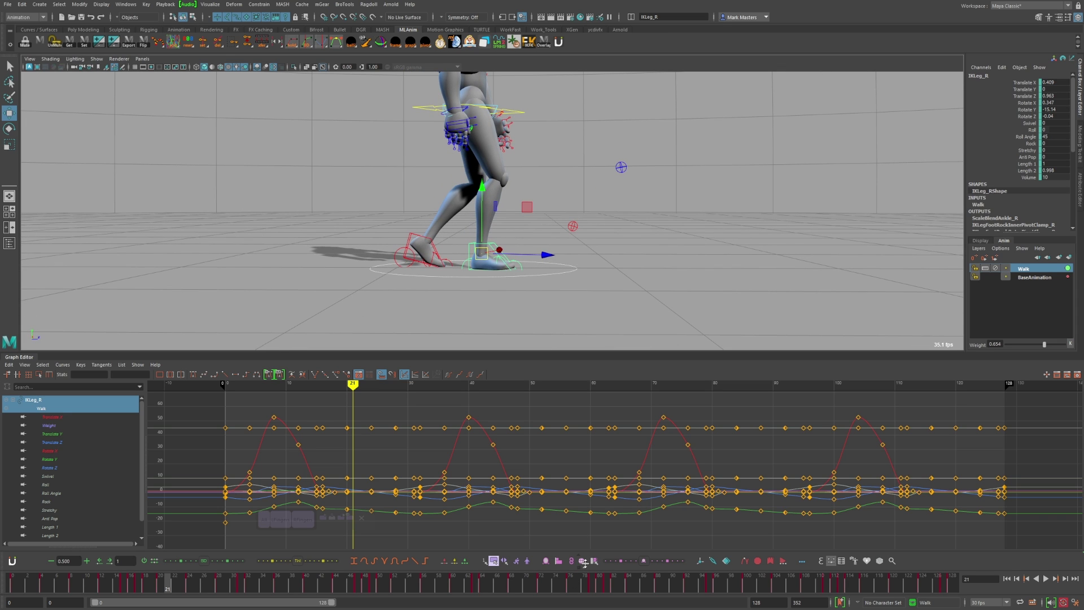
pyautogui.moveTo(166, 583); pyautogui.dragTo(189, 579)
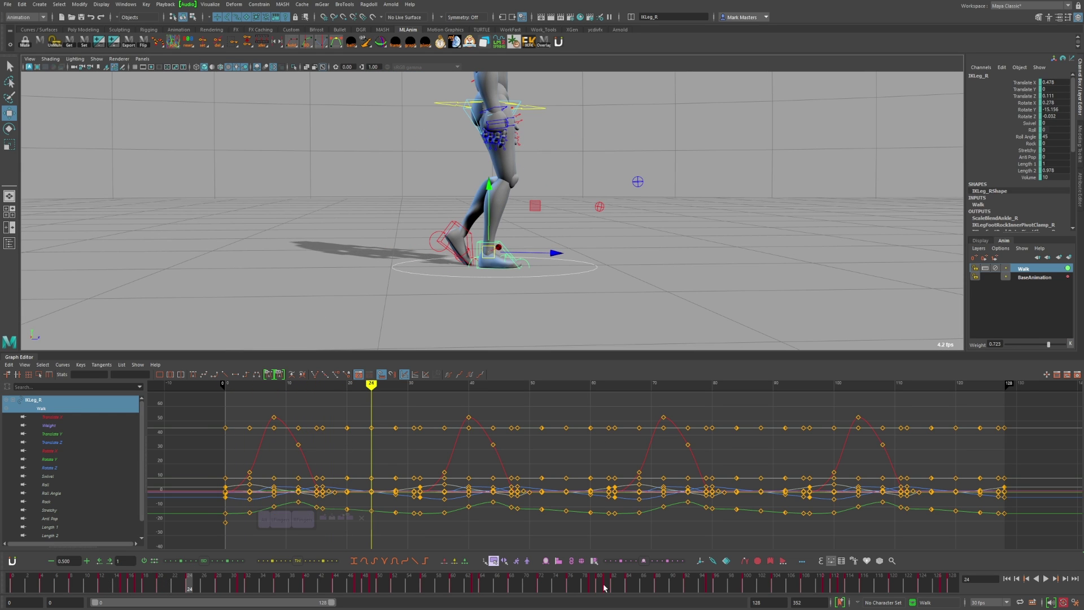
# Copy the right foot IK control's Xform at frame 24, and copy it again at frame 32.
pyautogui.click(580, 562)
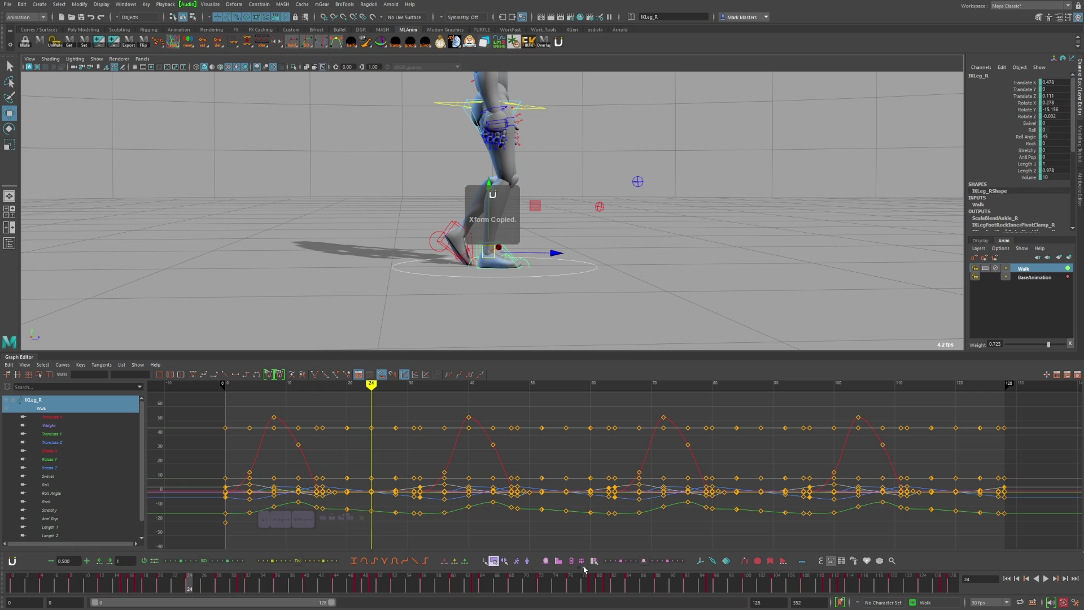
pyautogui.click(571, 562)
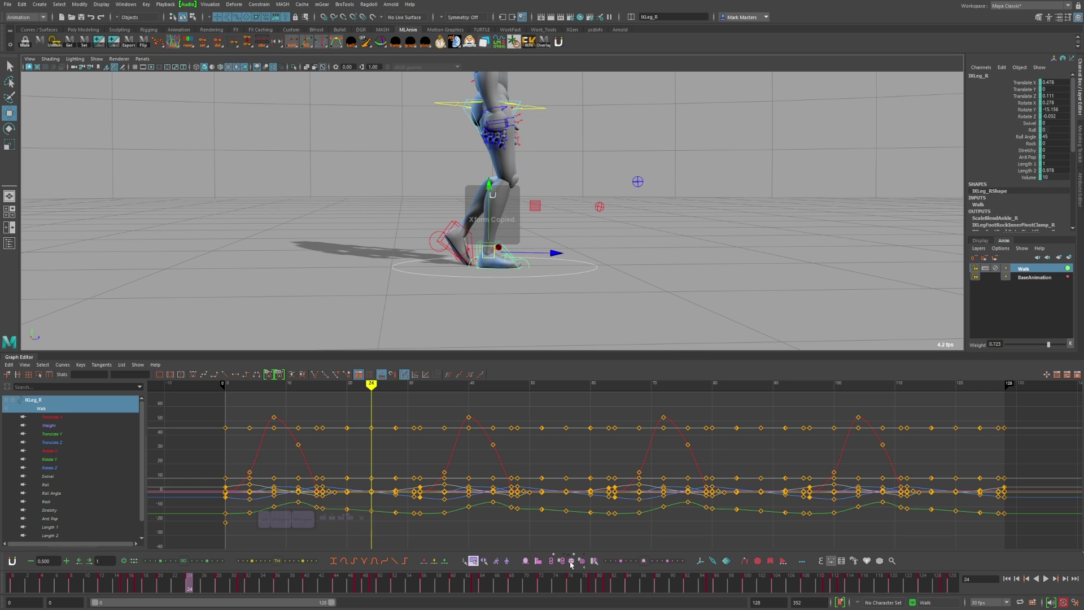
pyautogui.click(199, 584)
pyautogui.moveTo(200, 585); pyautogui.dragTo(241, 584)
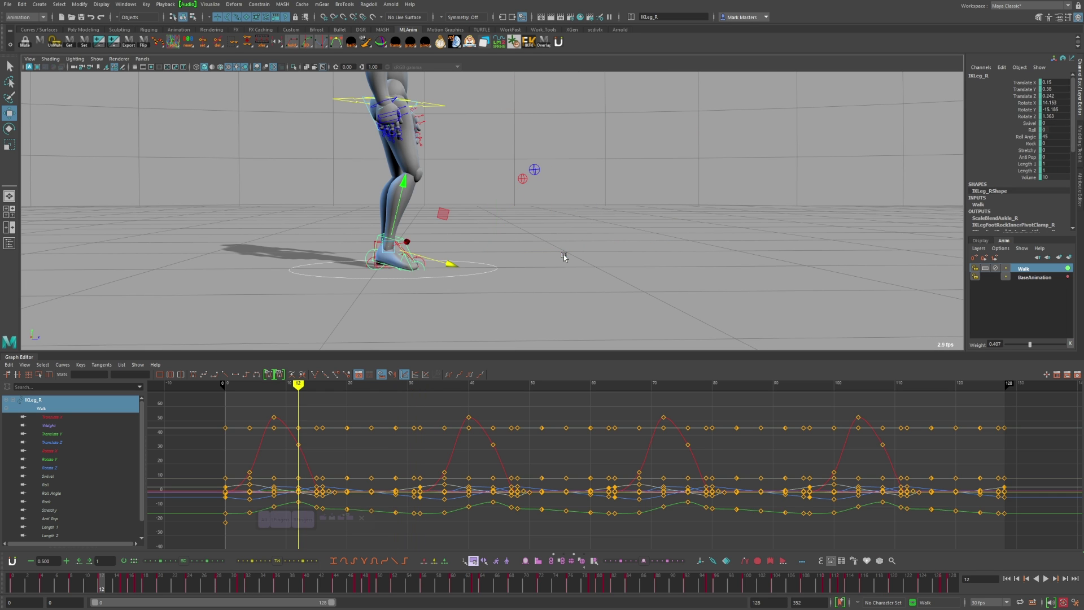
pyautogui.click(248, 579)
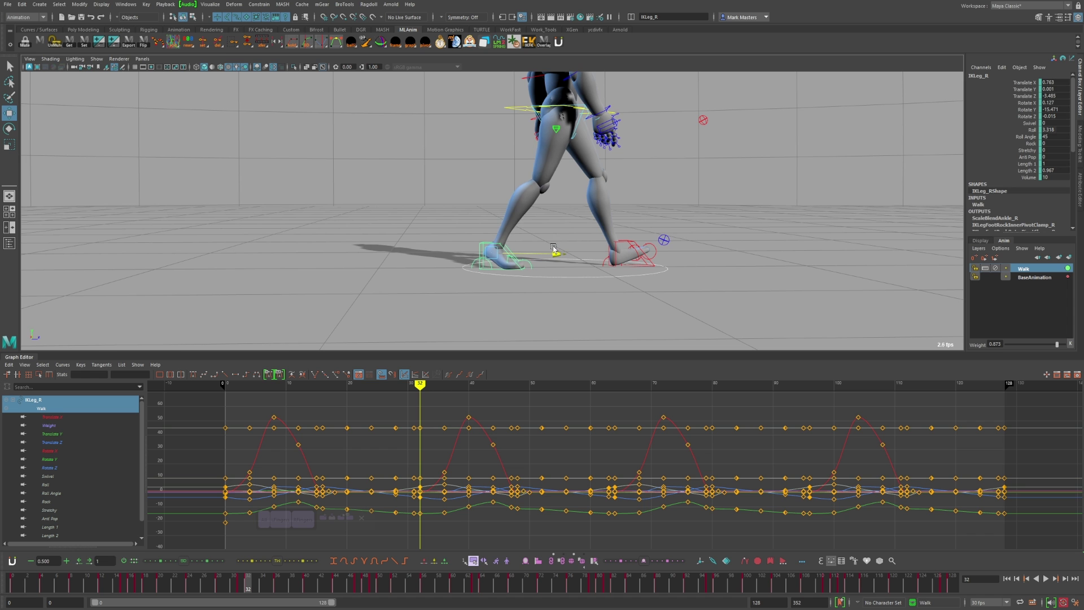
pyautogui.keyDown('alt'); pyautogui.moveTo(554, 249); pyautogui.dragTo(450, 251); pyautogui.keyUp('alt')
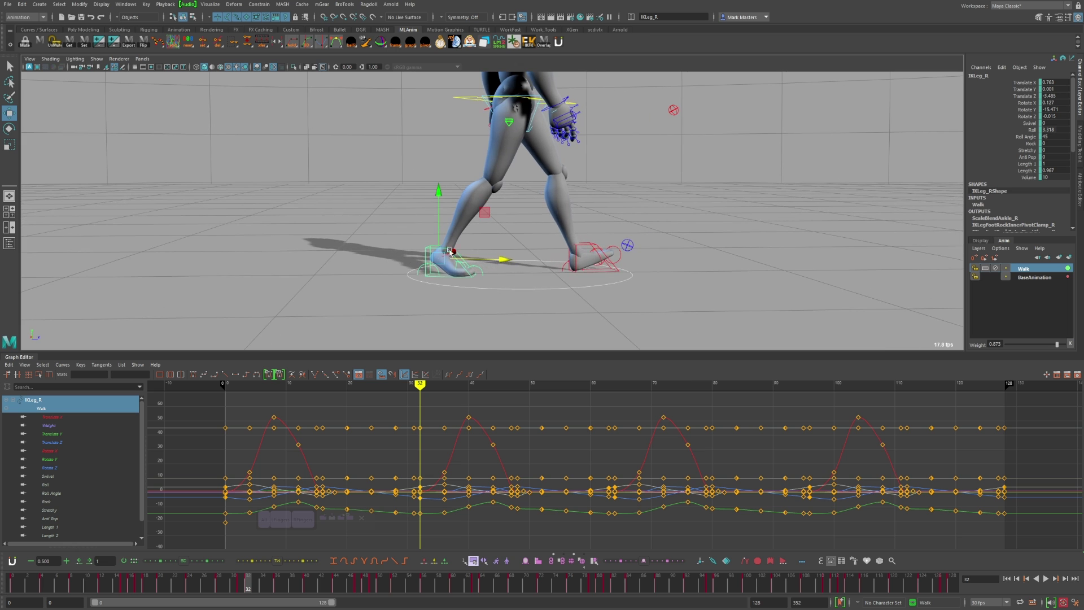
pyautogui.click(570, 561)
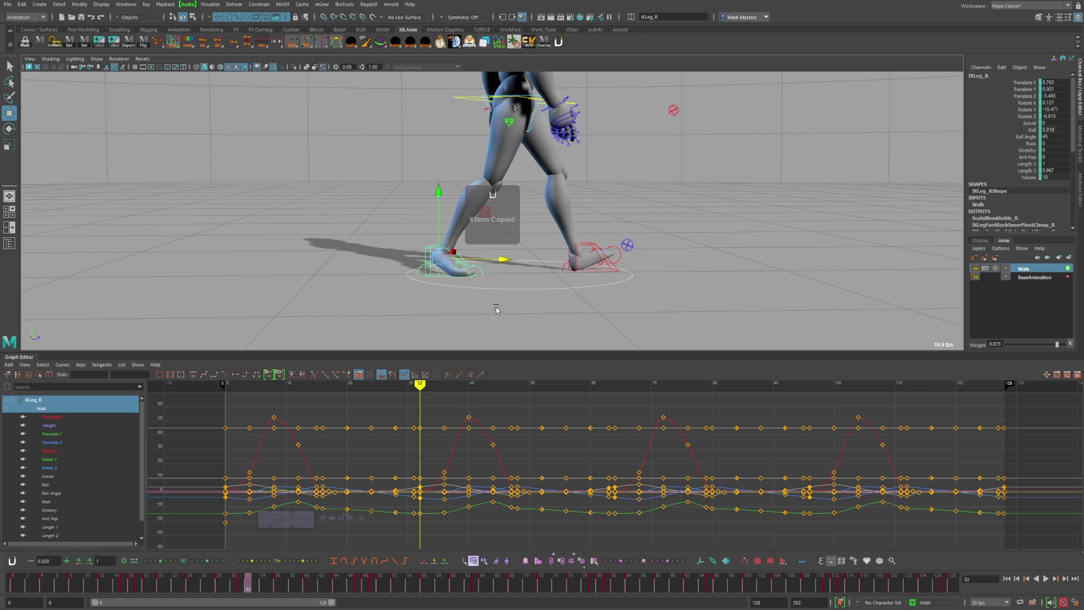
# Step backwards from frame 32, pasting the copied Xform onto the right foot IK control on each frame back to frame 20.
pyautogui.keyDown('alt'); pyautogui.moveTo(495, 305); pyautogui.dragTo(512, 281, button='middle'); pyautogui.keyUp('alt')
pyautogui.press(',')
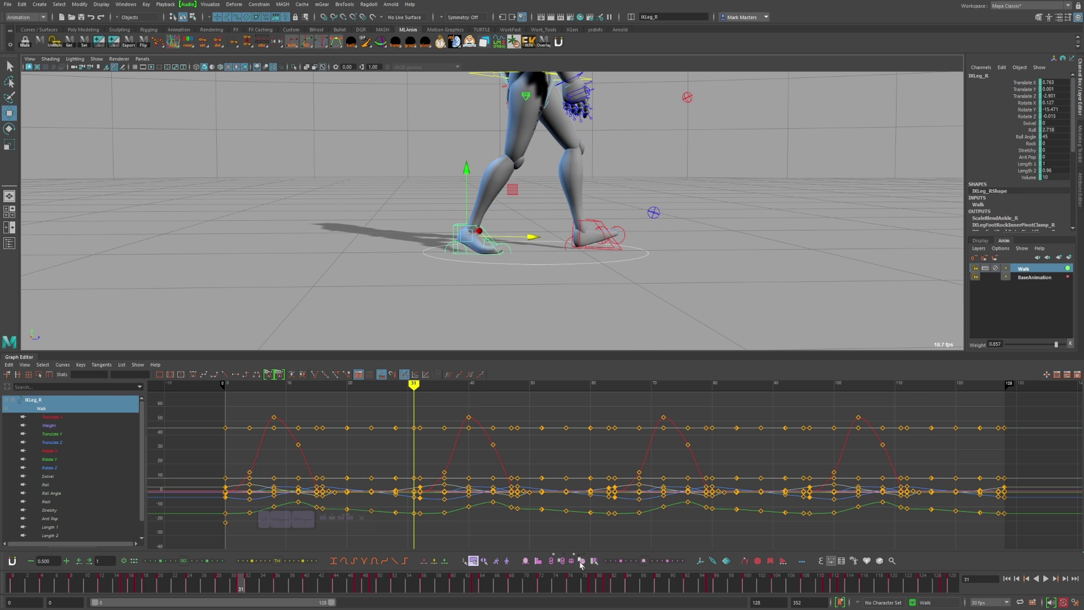
pyautogui.press(',')
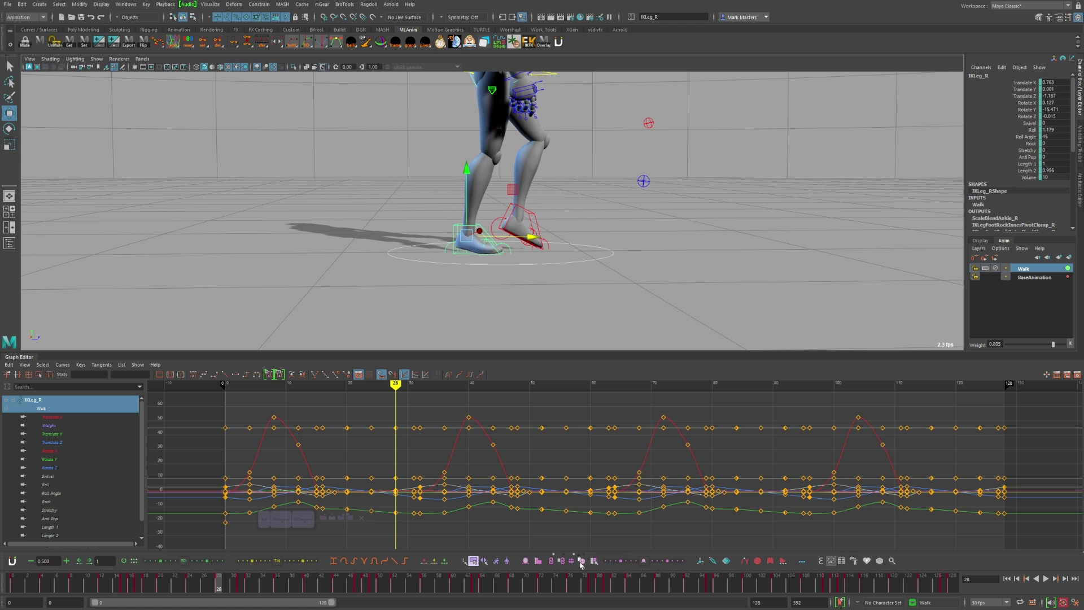
pyautogui.press(',')
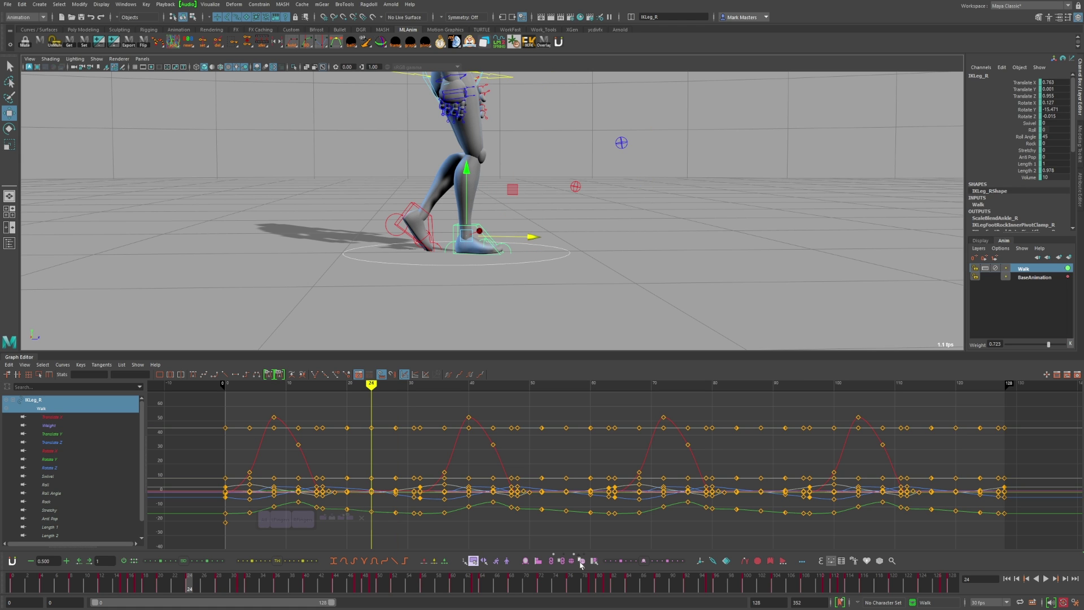
pyautogui.press(',')
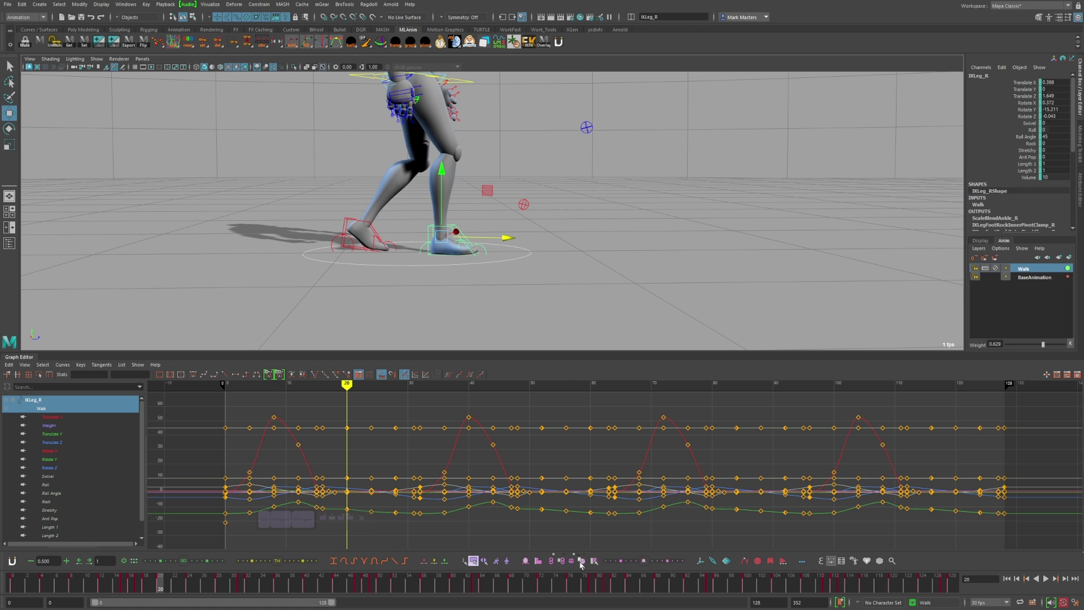
# Step back and forth through frames 16 to 20 to examine where the right foot lands before its locked position.
pyautogui.moveTo(576, 293)
pyautogui.keyDown('alt'); pyautogui.mouseDown()
pyautogui.moveTo(464, 293)
pyautogui.moveTo(564, 293)
pyautogui.mouseUp(); pyautogui.keyUp('alt')
pyautogui.press(',')
pyautogui.press(',')
pyautogui.press('.')
pyautogui.press('.')
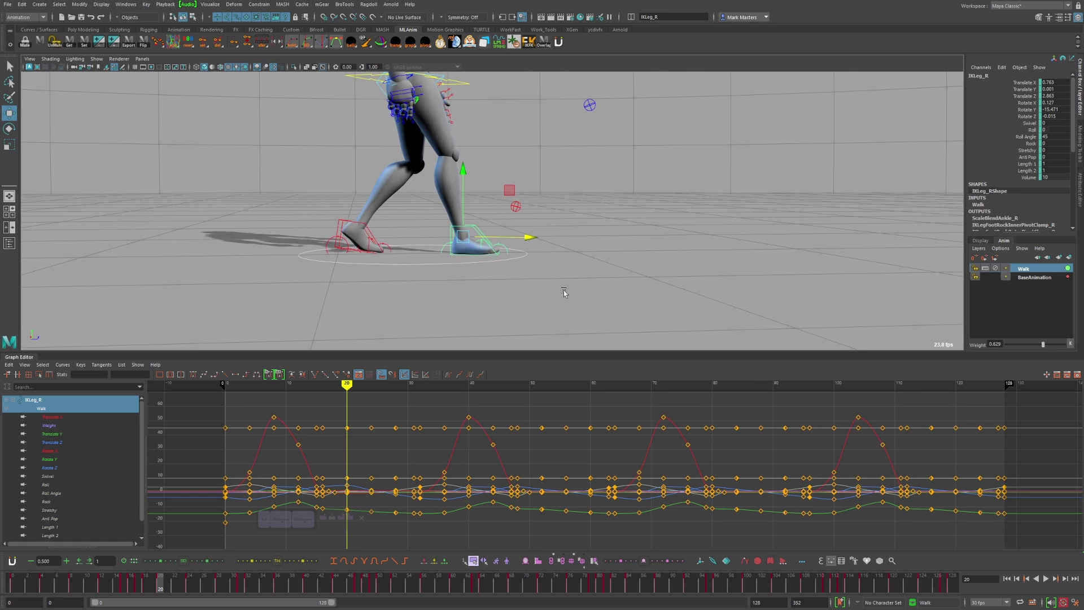
pyautogui.press(',')
pyautogui.press('.')
pyautogui.press('.')
pyautogui.press(',')
pyautogui.press(',')
pyautogui.press(',')
pyautogui.press(',')
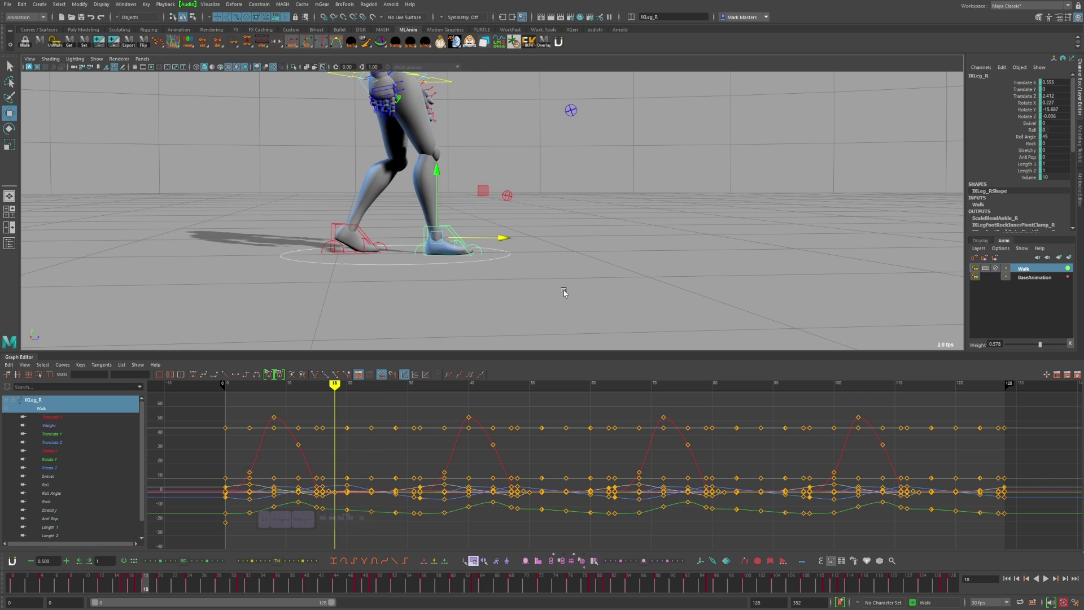
pyautogui.press('.')
pyautogui.press('.')
pyautogui.press('.')
pyautogui.press('.')
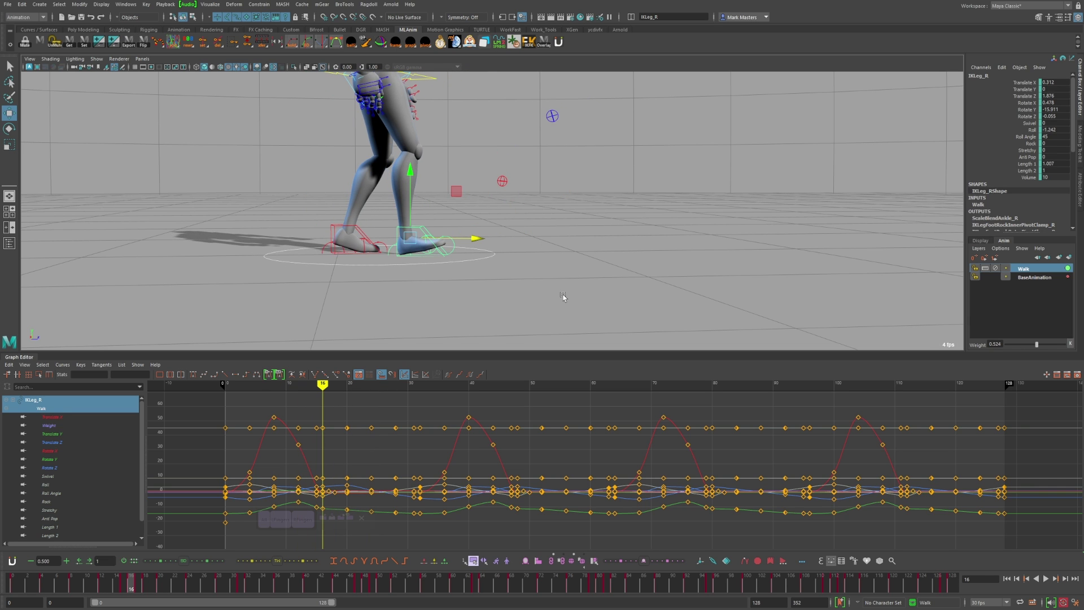
# Move the right foot IK control forward at frame 18 and rotate its toes up to a Rotate X of about -6.
pyautogui.press(',')
pyautogui.press(',')
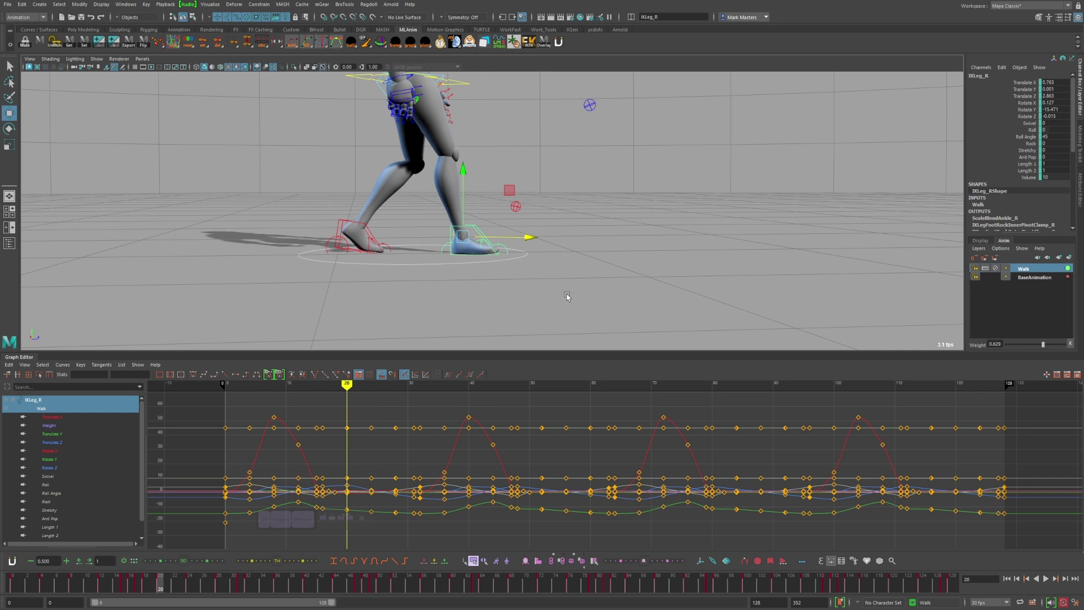
pyautogui.press('.')
pyautogui.press(',')
pyautogui.press(',')
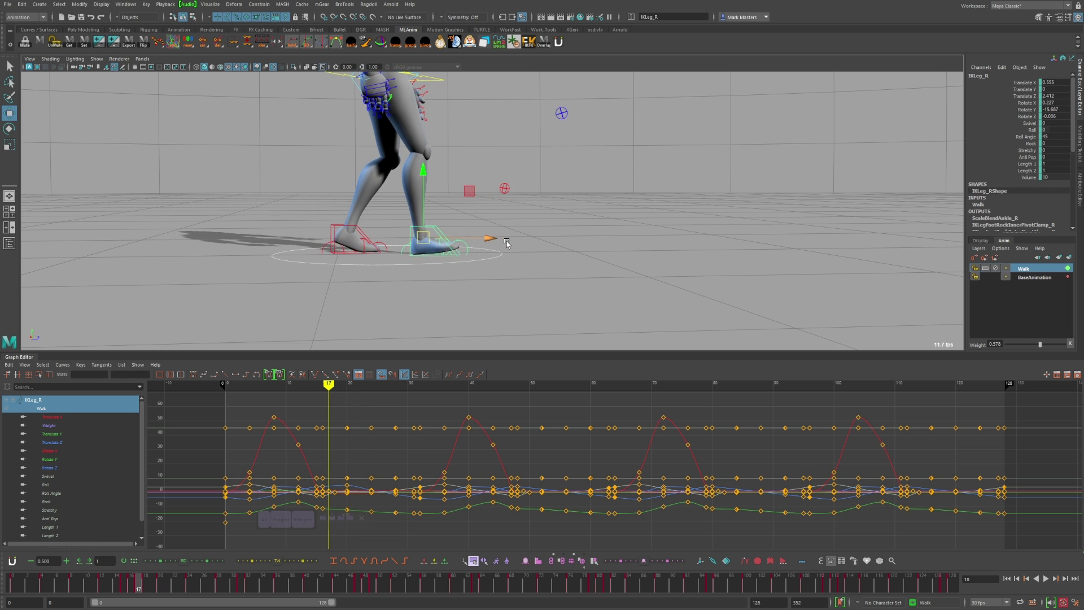
pyautogui.press('.')
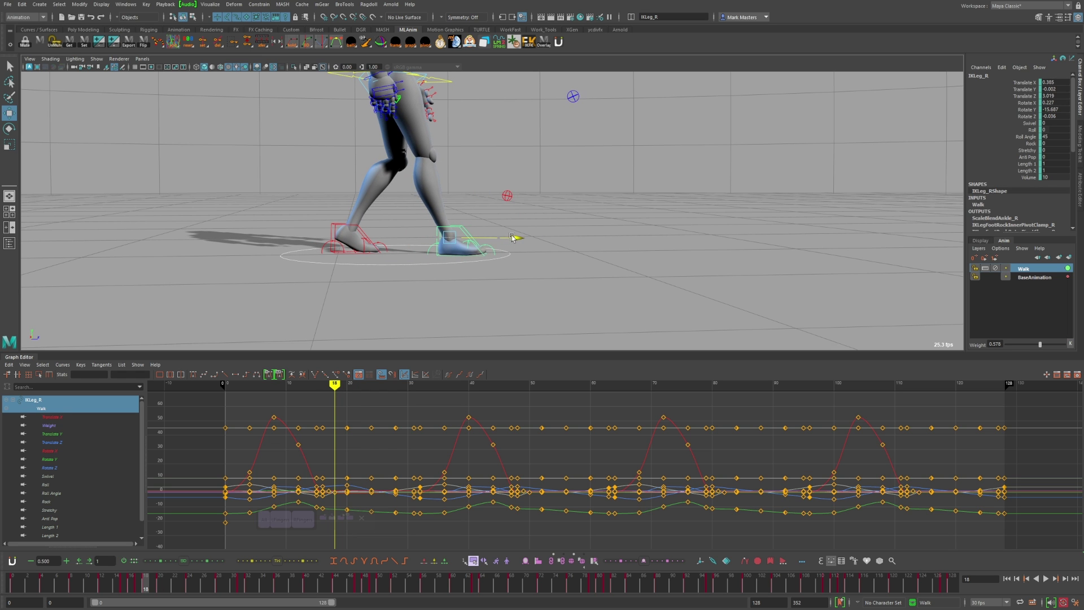
pyautogui.moveTo(512, 238); pyautogui.dragTo(513, 236)
pyautogui.press('e')
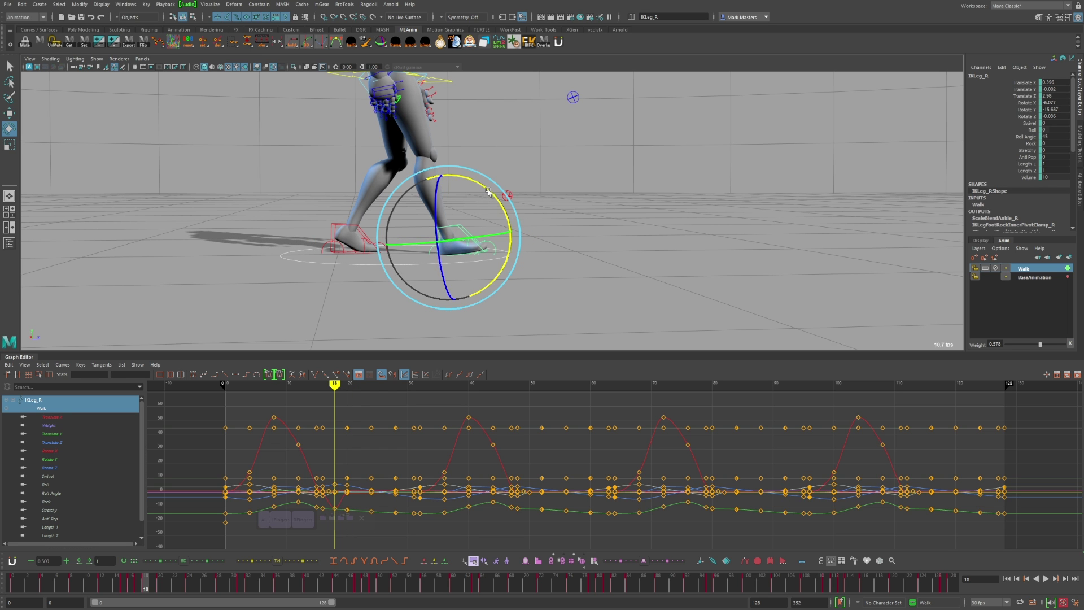
pyautogui.keyDown('alt'); pyautogui.moveTo(488, 191); pyautogui.dragTo(562, 239); pyautogui.keyUp('alt')
pyautogui.press('w')
# Compare the right foot's pose across frames 18 to 21, and delete its control's keys between frames 15 and 18.
pyautogui.hotkey('alt', '.')
pyautogui.hotkey('alt', '.')
pyautogui.hotkey('alt', ',')
pyautogui.hotkey('alt', ',')
pyautogui.hotkey('alt', '.')
pyautogui.hotkey('alt', '.')
pyautogui.hotkey('alt', '.')
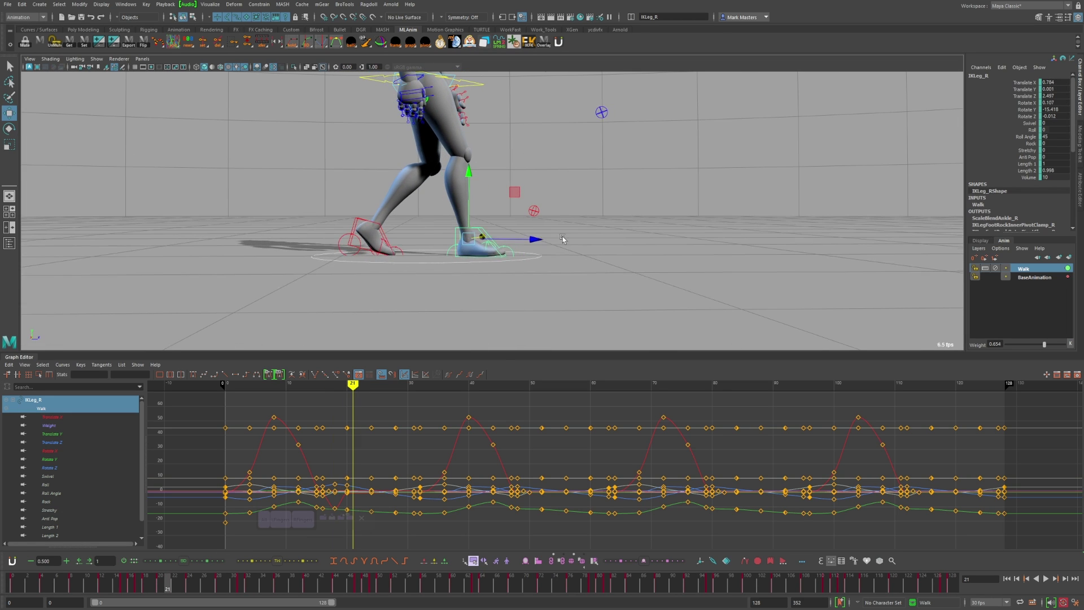
pyautogui.moveTo(139, 585)
pyautogui.mouseDown()
pyautogui.moveTo(125, 584)
pyautogui.moveTo(139, 585)
pyautogui.mouseUp()
pyautogui.rightClick(139, 584)
pyautogui.click(166, 447)
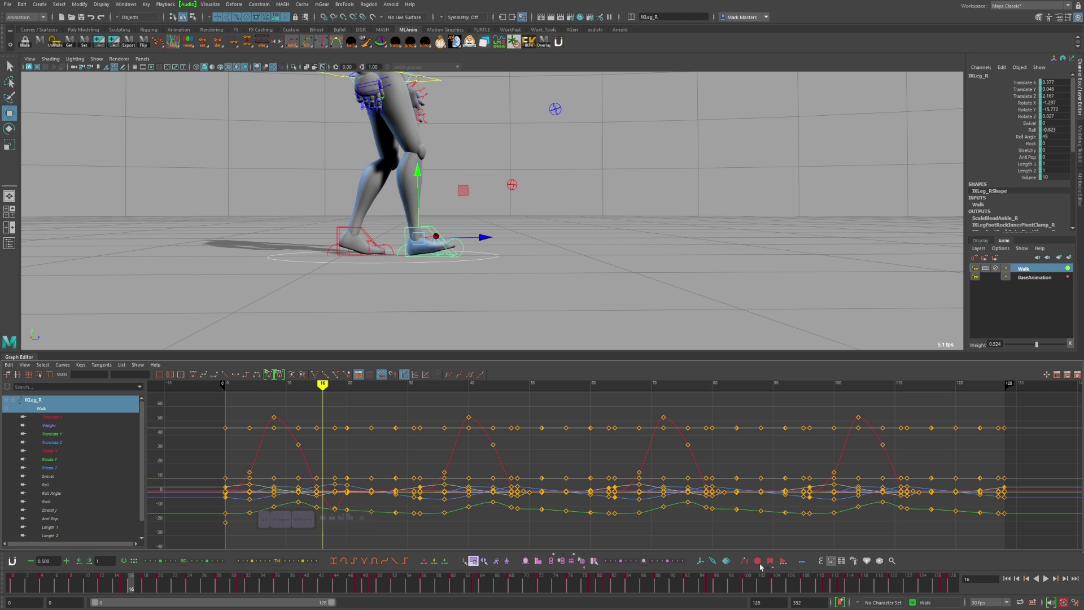
# Display the right foot control's motion trail and step through its keys between frames 0 and 15 to examine the swing arc.
pyautogui.press(',')
pyautogui.press(',')
pyautogui.press(',')
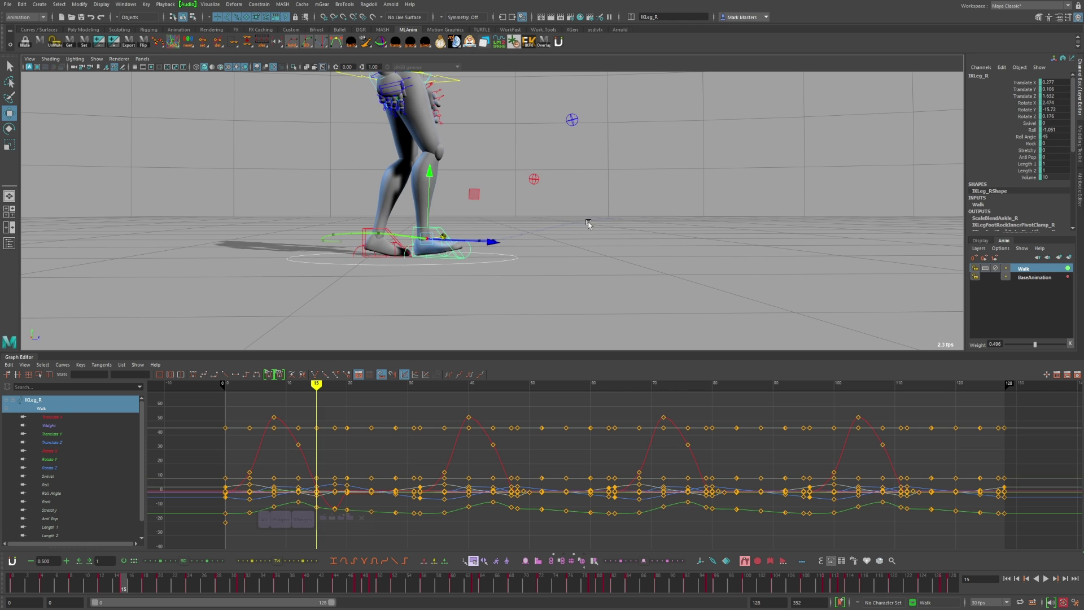
pyautogui.press(',')
pyautogui.press('.')
pyautogui.press(',')
pyautogui.press(',')
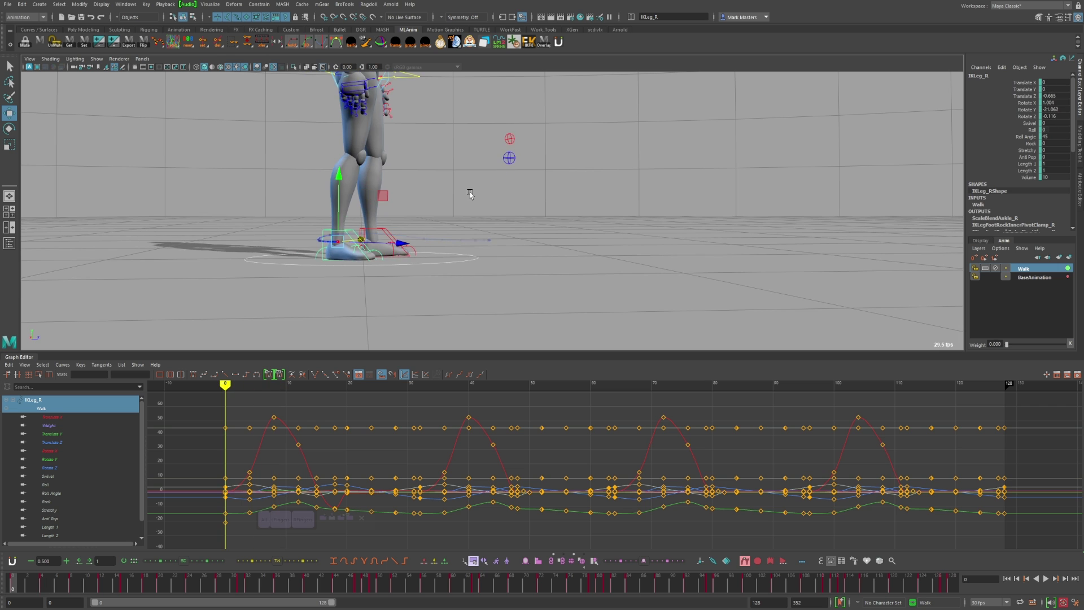
pyautogui.press('.')
pyautogui.press('.')
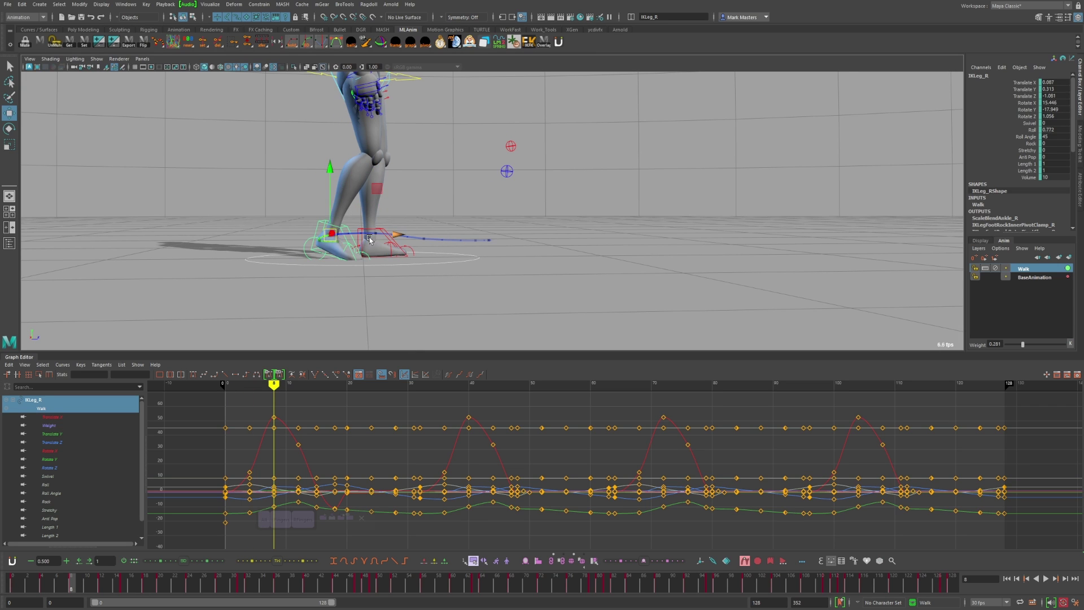
# Move the right foot IK control back at frame 8 to a Translate Z of about -1.26 and adjust its pose at frame 12.
pyautogui.moveTo(369, 240); pyautogui.dragTo(422, 210)
pyautogui.click(433, 223)
pyautogui.hotkey('ctrl', 'z')
pyautogui.press('.')
pyautogui.press('e')
pyautogui.press('w')
pyautogui.press('.')
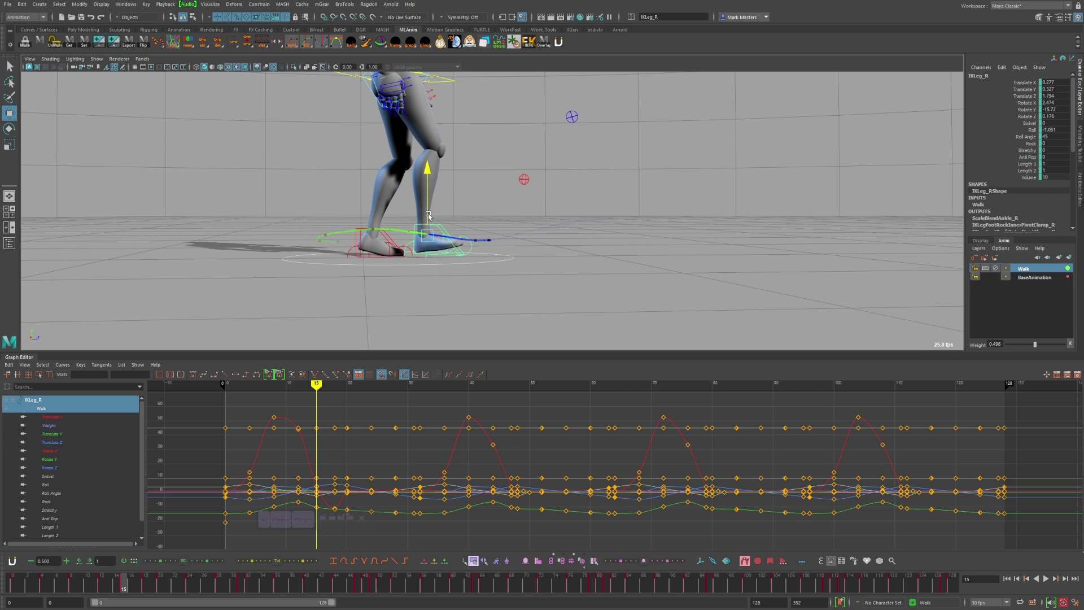
# Raise the right foot at frame 15 to Translate Y 0.408 with Rotate X 16.799, and lift it to Translate Y 0.1 at frame 18.
pyautogui.press('e')
pyautogui.press('w')
pyautogui.press('.')
pyautogui.moveTo(462, 186); pyautogui.dragTo(479, 201)
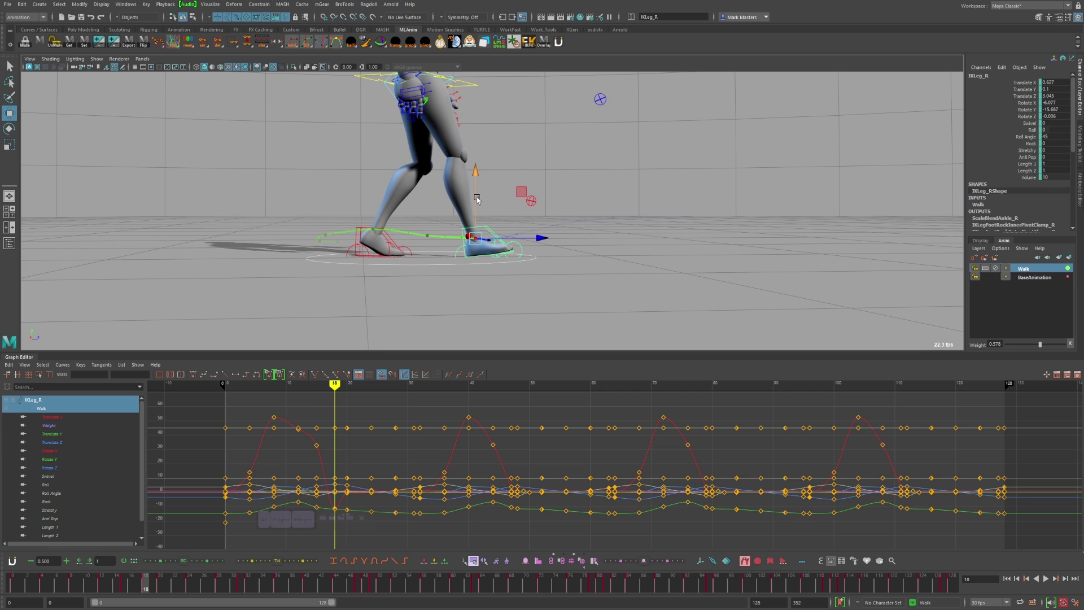
pyautogui.press('.')
pyautogui.press(',')
pyautogui.press(',')
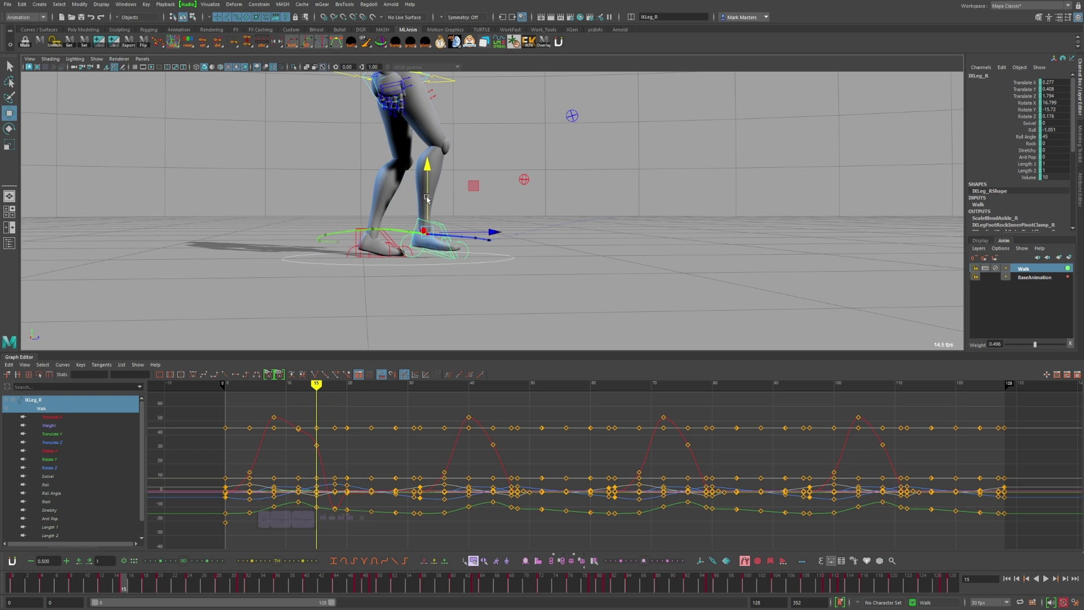
# Step through the adjusted right foot keys and play the animation from frame 0 to review the first step's arc.
pyautogui.press(',')
pyautogui.press('.')
pyautogui.press(',')
pyautogui.press(',')
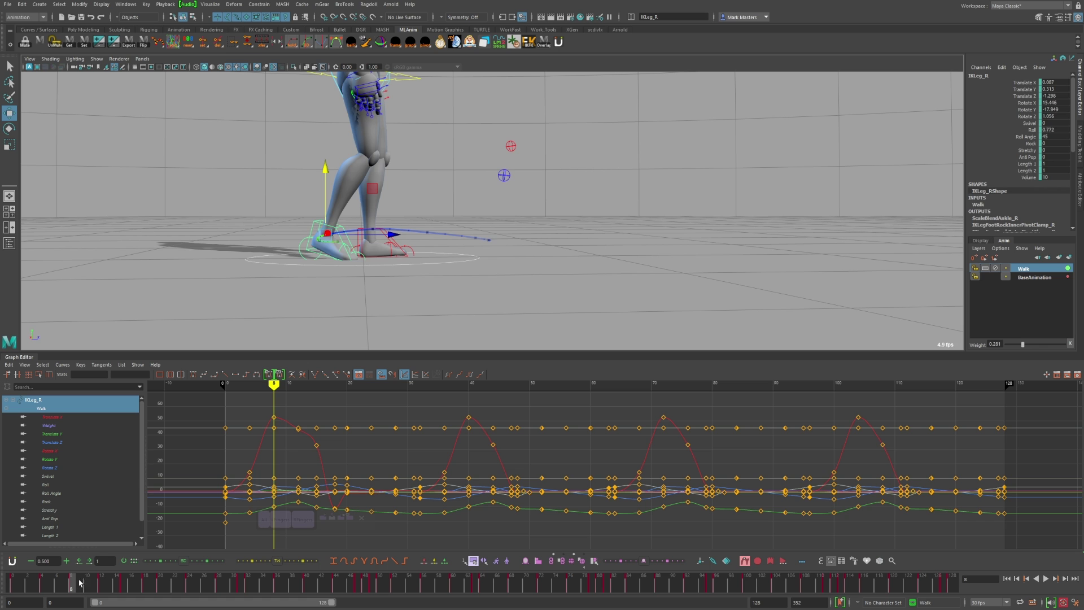
pyautogui.moveTo(79, 583); pyautogui.dragTo(1, 543)
pyautogui.hotkey('alt', 'v')
pyautogui.keyDown('alt'); pyautogui.moveTo(538, 258); pyautogui.dragTo(533, 265); pyautogui.keyUp('alt')
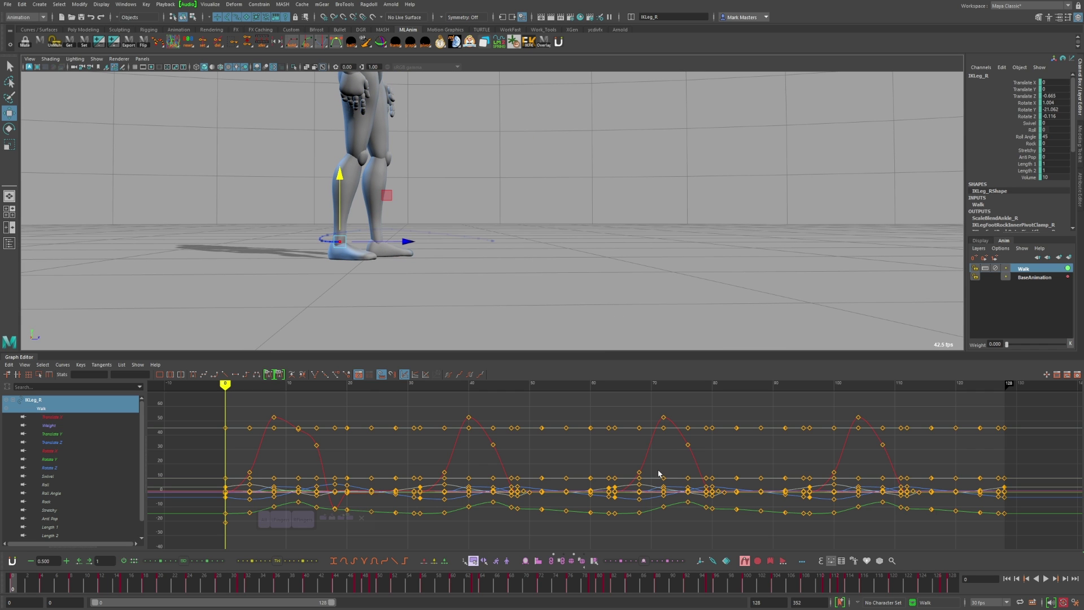
pyautogui.click(1047, 580)
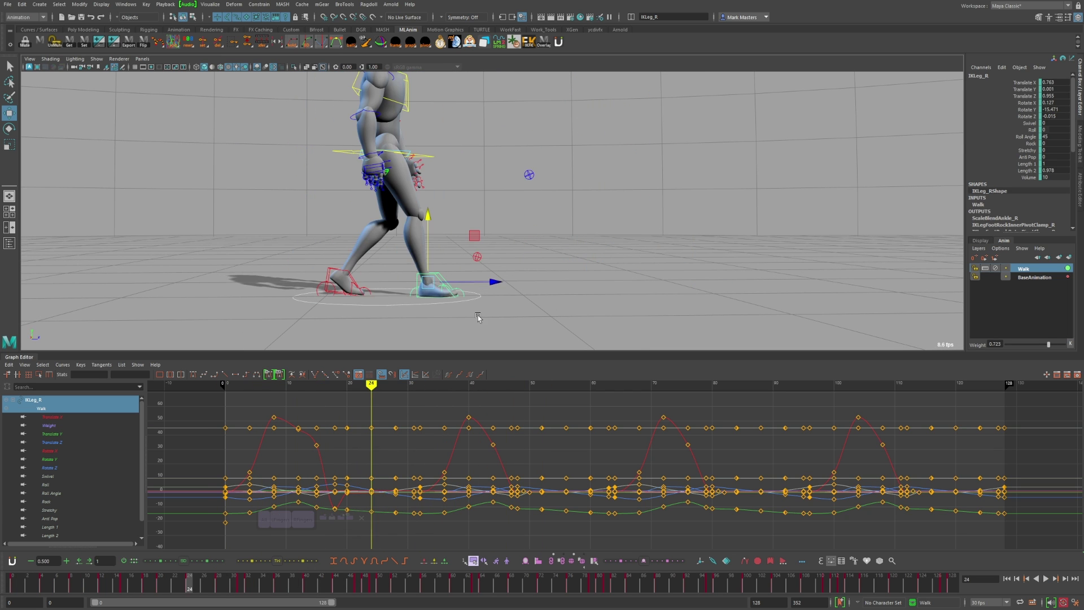
# Step back and forth through frames 20 to 24 to examine the planted right foot for sliding.
pyautogui.press('Escape')
pyautogui.hotkey('alt', '.')
pyautogui.hotkey('alt', '.')
pyautogui.hotkey('alt', '.')
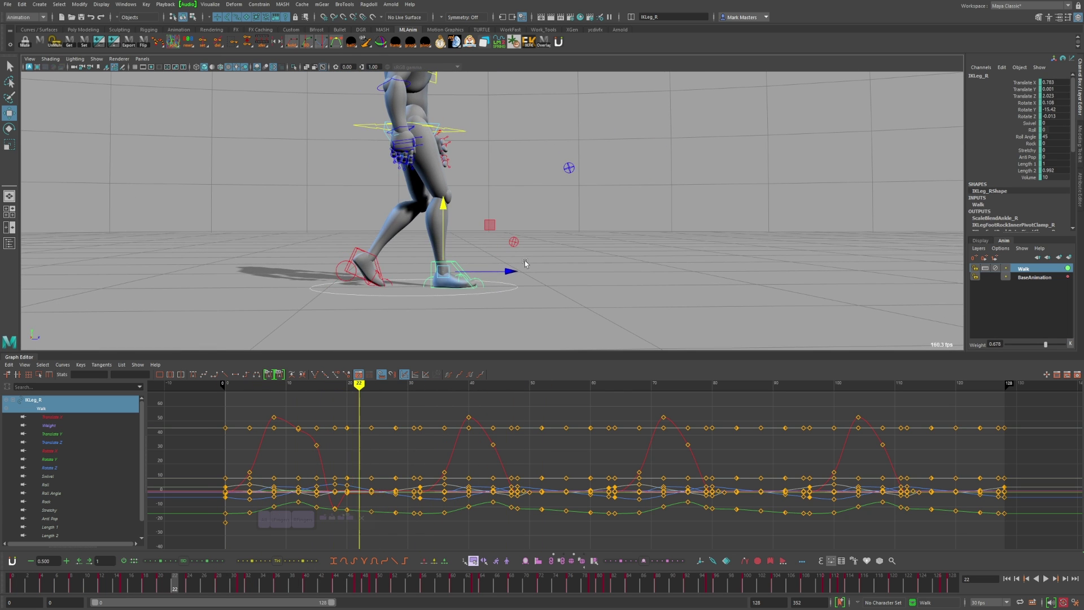
pyautogui.hotkey('alt', ',')
pyautogui.hotkey('alt', ',')
pyautogui.hotkey('alt', ',')
pyautogui.hotkey('alt', '.')
pyautogui.hotkey('alt', '.')
pyautogui.hotkey('alt', '.')
pyautogui.hotkey('alt', '.')
pyautogui.hotkey('alt', '.')
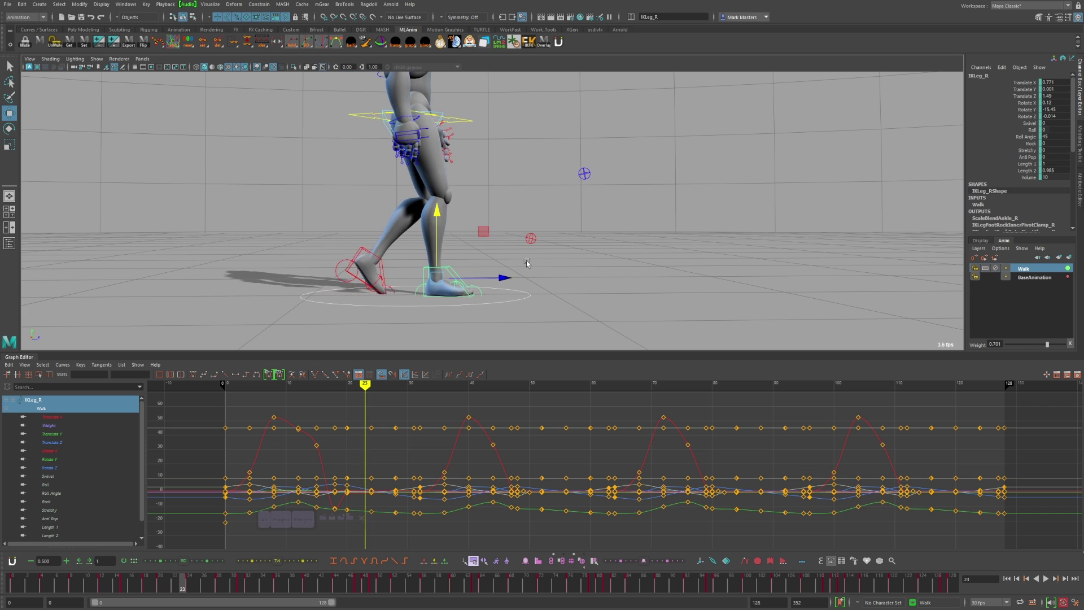
pyautogui.hotkey('alt', ',')
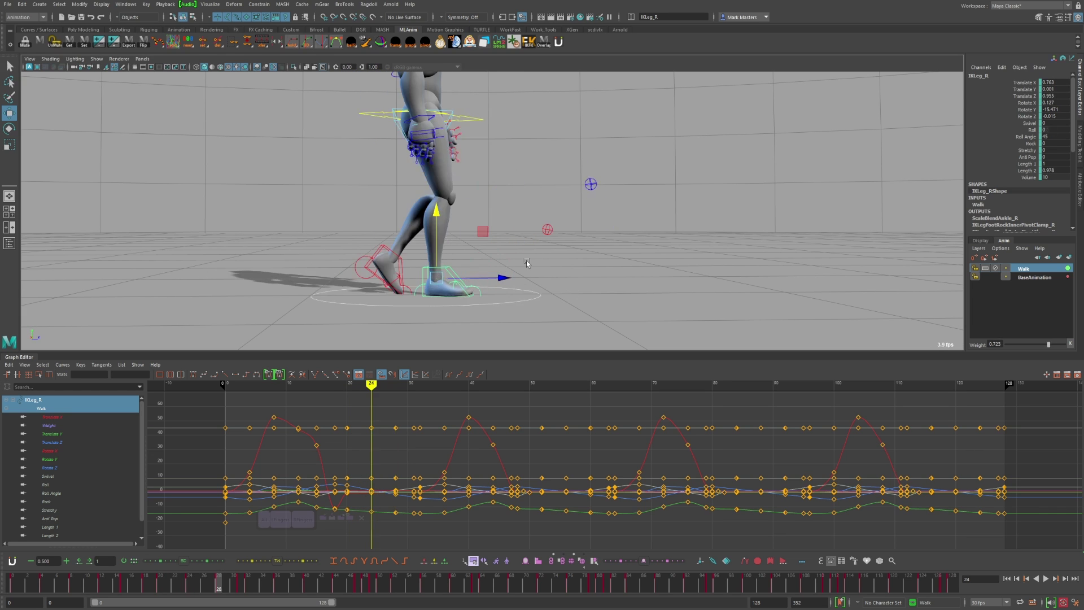
# Step between the right foot's keys and in-between frames from 24 to 31 to examine whether its contact position holds.
pyautogui.press('.')
pyautogui.press(',')
pyautogui.press(',')
pyautogui.press('.')
pyautogui.press('.')
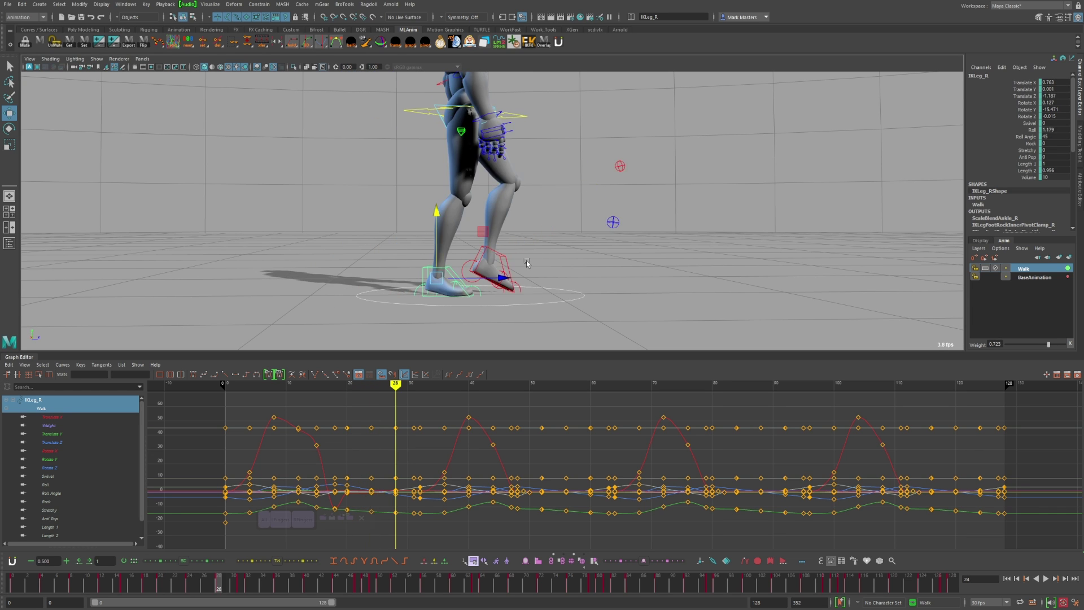
pyautogui.press('.')
pyautogui.press(',')
pyautogui.press(',')
pyautogui.press(',')
pyautogui.press('.')
pyautogui.press('.')
pyautogui.press('.')
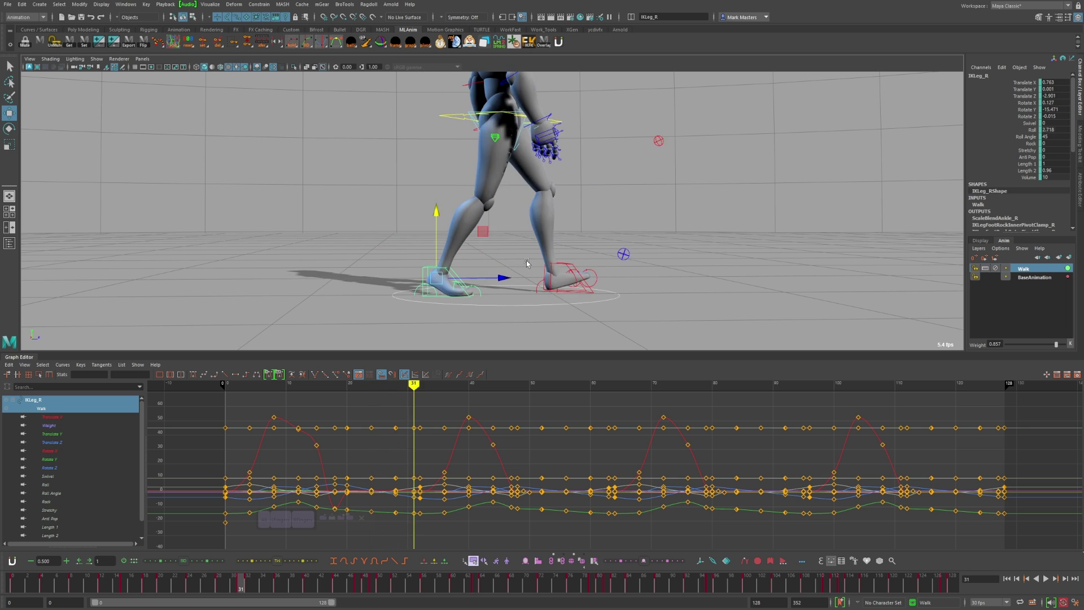
pyautogui.press(',')
pyautogui.press(',')
pyautogui.press(',')
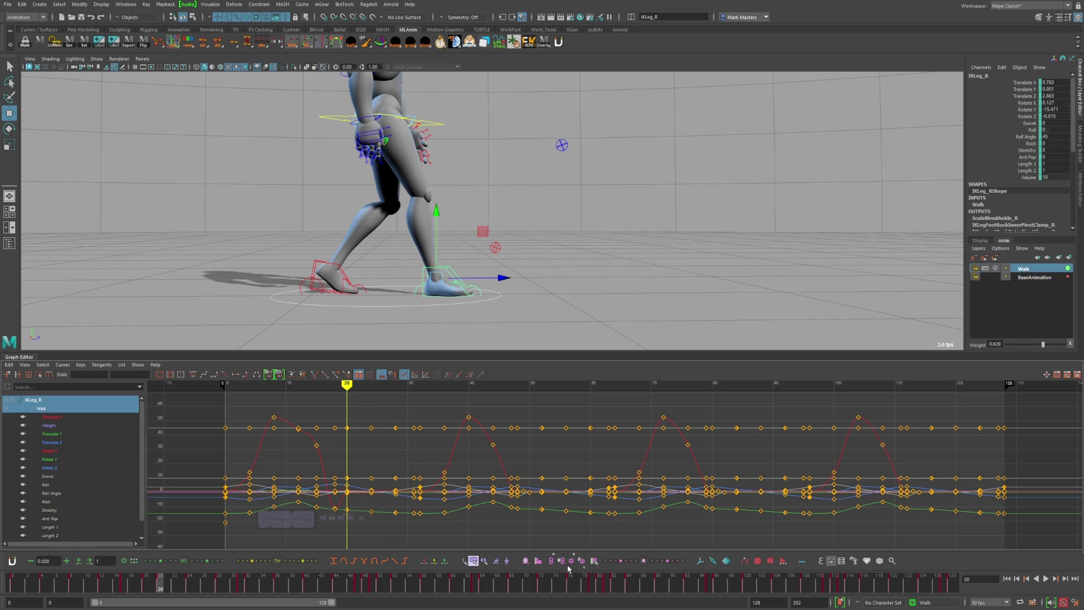
# Copy the right foot IK control's Xform at frame 20 and paste it onto every following frame up to frame 31.
pyautogui.press('.')
pyautogui.press(',')
pyautogui.click(581, 561)
pyautogui.press('.')
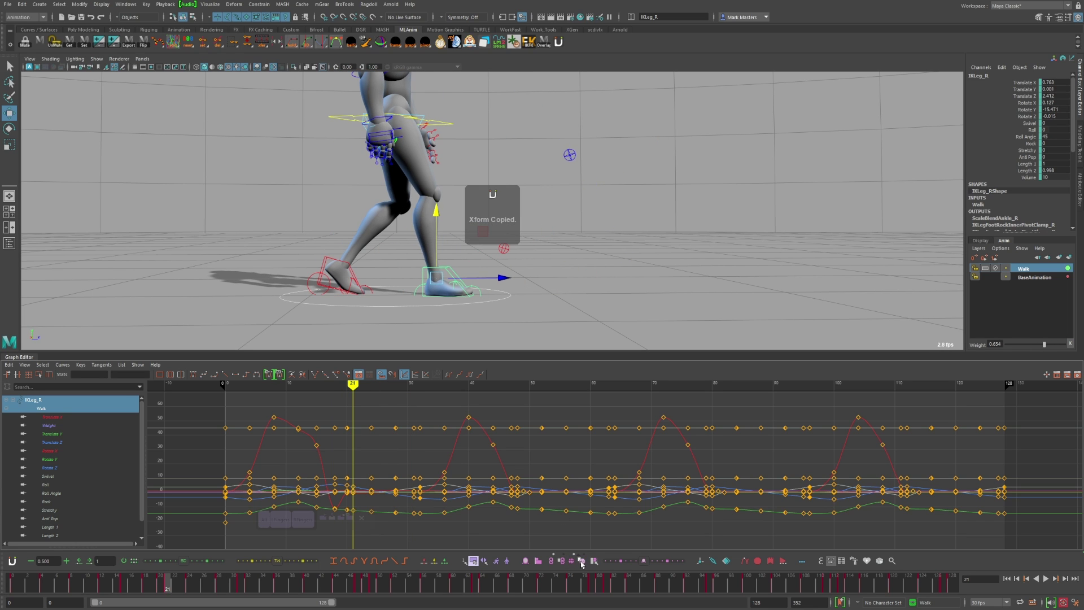
pyautogui.hotkey('alt', '.')
pyautogui.click(581, 563)
pyautogui.hotkey('alt', '.')
pyautogui.click(582, 563)
pyautogui.hotkey('alt', '.')
pyautogui.click(581, 563)
pyautogui.hotkey('alt', '.')
pyautogui.click(582, 563)
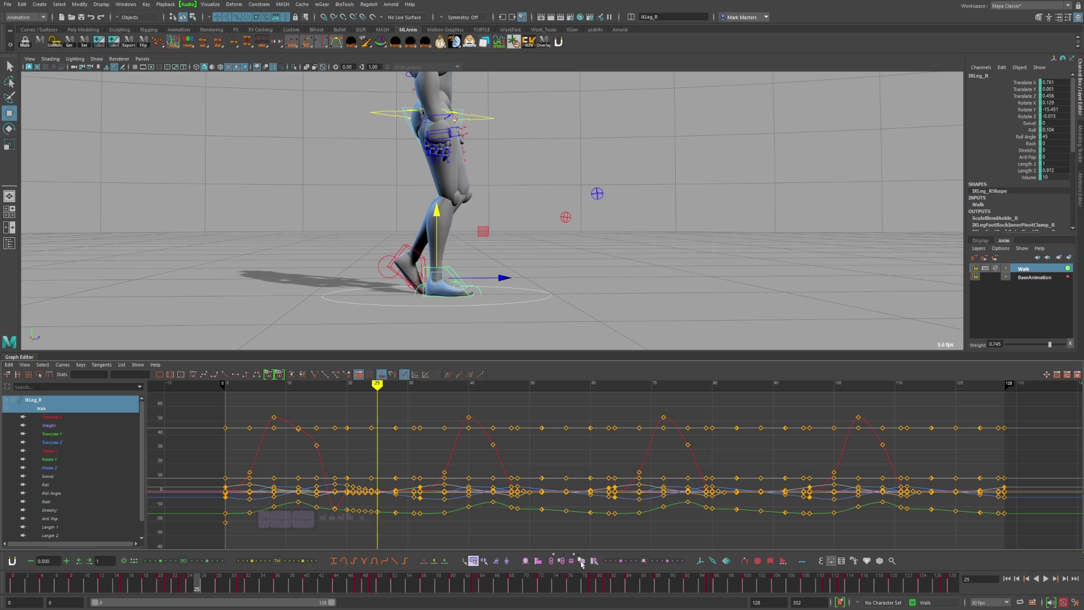
pyautogui.hotkey('alt', '.')
pyautogui.click(582, 563)
pyautogui.hotkey('alt', '.')
pyautogui.click(581, 563)
pyautogui.hotkey('alt', '.')
pyautogui.click(581, 563)
pyautogui.hotkey('alt', '.')
pyautogui.click(581, 562)
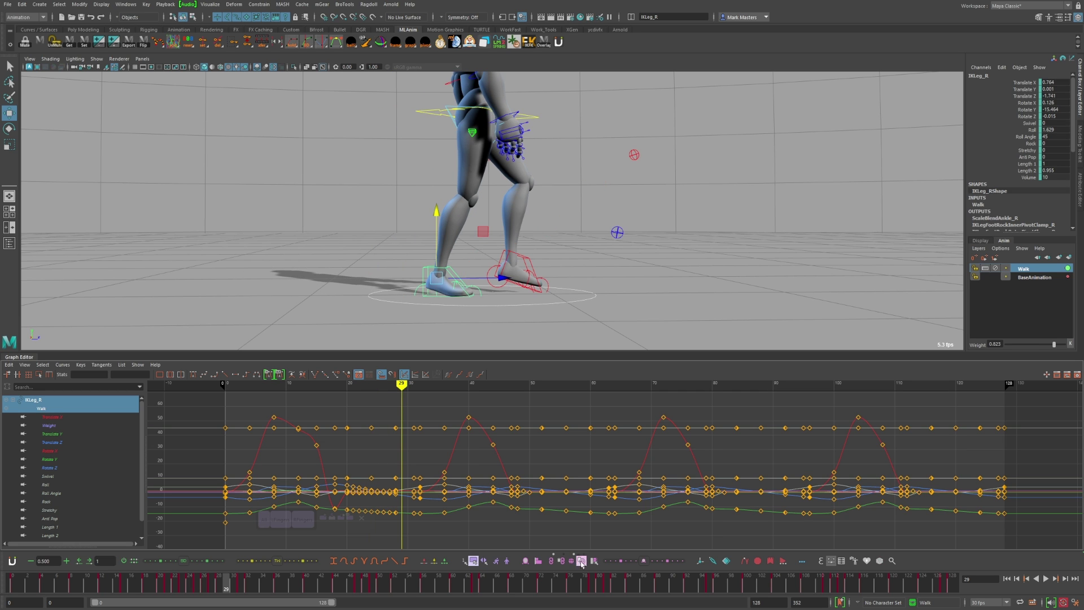
pyautogui.click(582, 562)
pyautogui.hotkey('alt', '.')
pyautogui.click(582, 562)
pyautogui.hotkey('alt', '.')
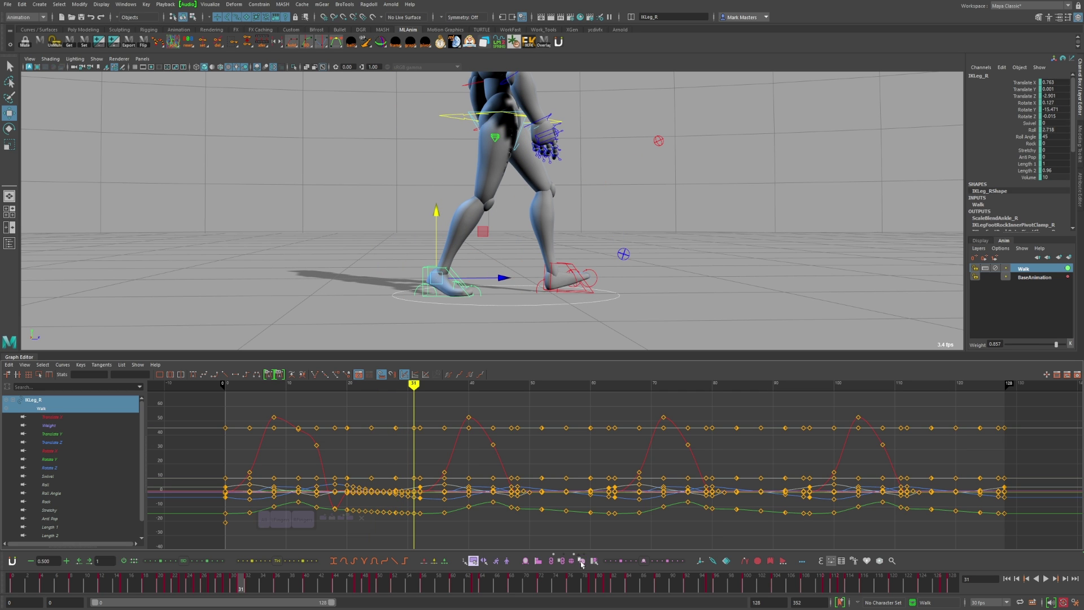
pyautogui.hotkey('alt', '.')
# Scrub through the right foot's lift-off around frames 33 to 36 and play the animation to review the locked contact.
pyautogui.moveTo(256, 584); pyautogui.dragTo(270, 560)
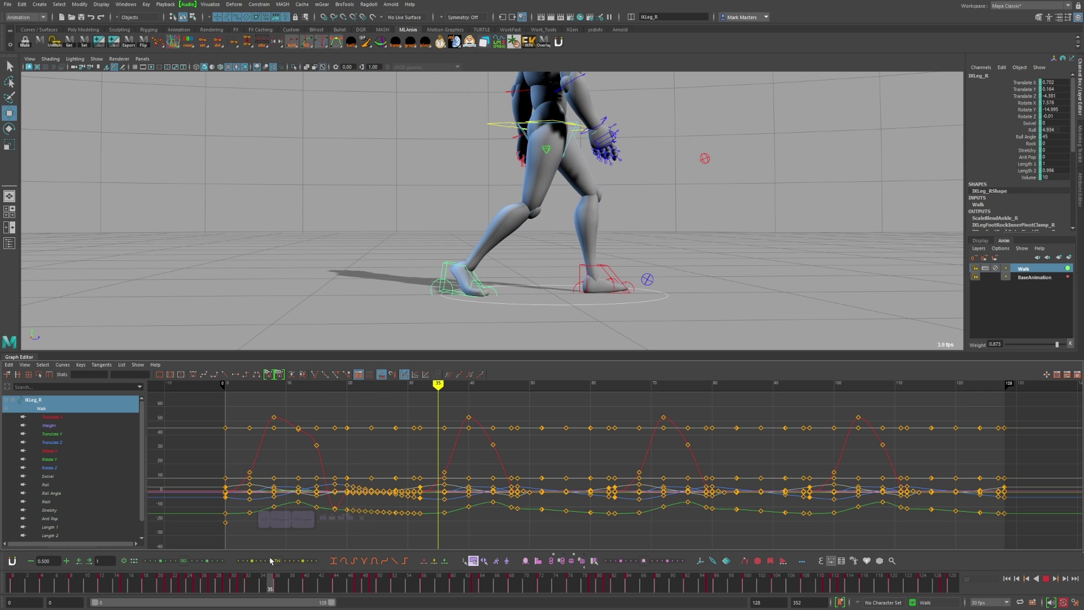
pyautogui.press(',')
pyautogui.press('.')
pyautogui.moveTo(526, 271); pyautogui.dragTo(458, 252)
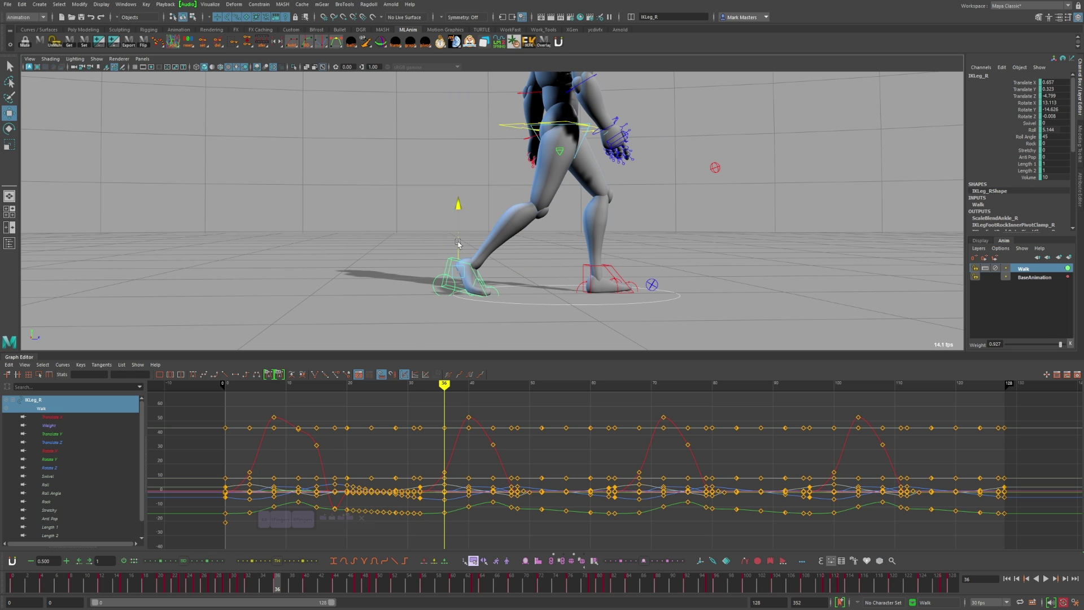
pyautogui.press('e')
pyautogui.moveTo(251, 585); pyautogui.dragTo(343, 584)
pyautogui.moveTo(343, 584); pyautogui.dragTo(364, 584)
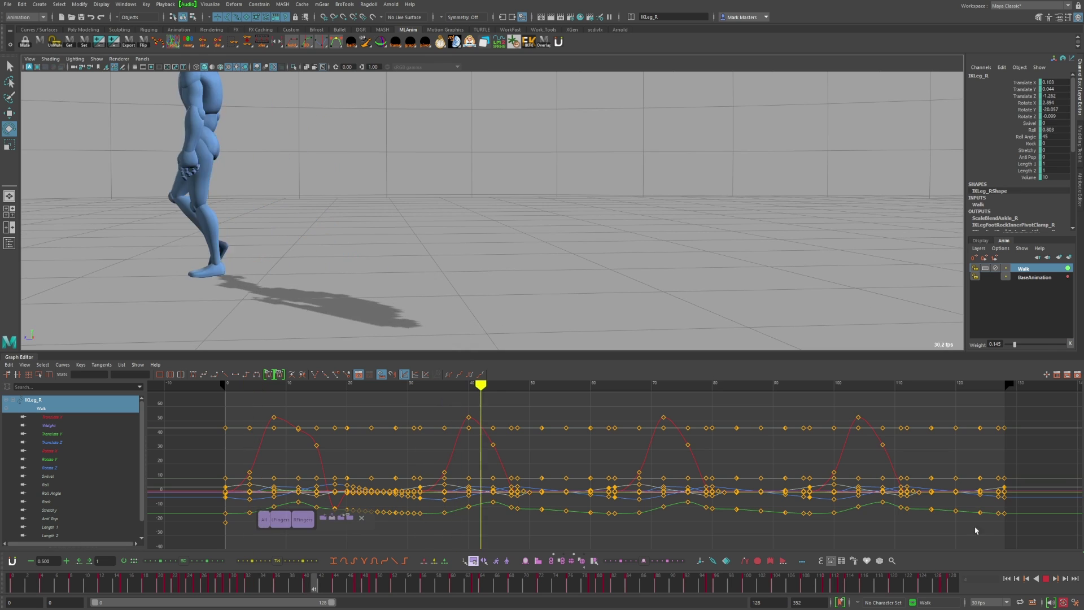
pyautogui.click(1047, 579)
pyautogui.moveTo(138, 586); pyautogui.dragTo(79, 584)
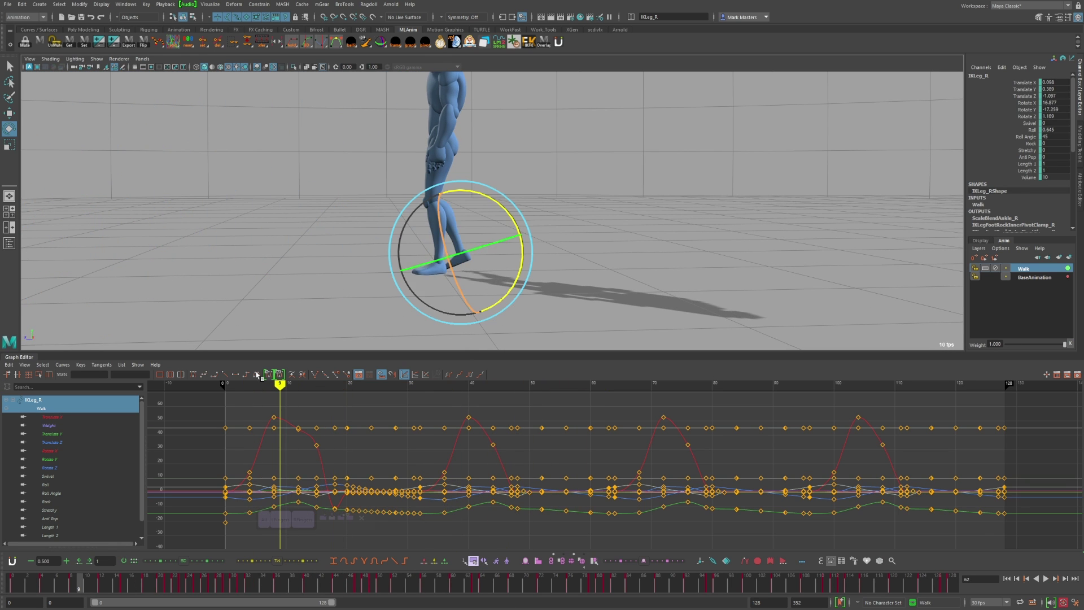
# Select the left foot IK control, copy its Xform at frame 0 and paste it onto its keys up to frame 16.
pyautogui.hotkey('alt', '1')
pyautogui.press('q')
pyautogui.click(433, 254)
pyautogui.hotkey('alt', ',')
pyautogui.hotkey('alt', ',')
pyautogui.hotkey('alt', ',')
pyautogui.hotkey('alt', ',')
pyautogui.hotkey('alt', ',')
pyautogui.hotkey('alt', ',')
pyautogui.hotkey('alt', ',')
pyautogui.hotkey('alt', ',')
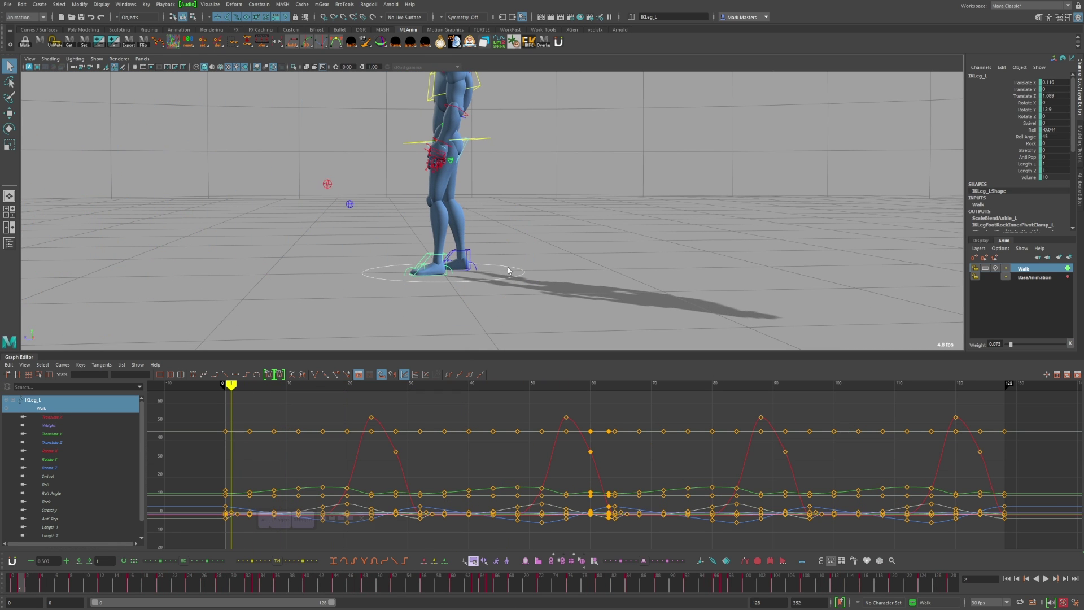
pyautogui.keyDown('alt'); pyautogui.moveTo(508, 268); pyautogui.dragTo(537, 242, button='right'); pyautogui.keyUp('alt')
pyautogui.hotkey('alt', ',')
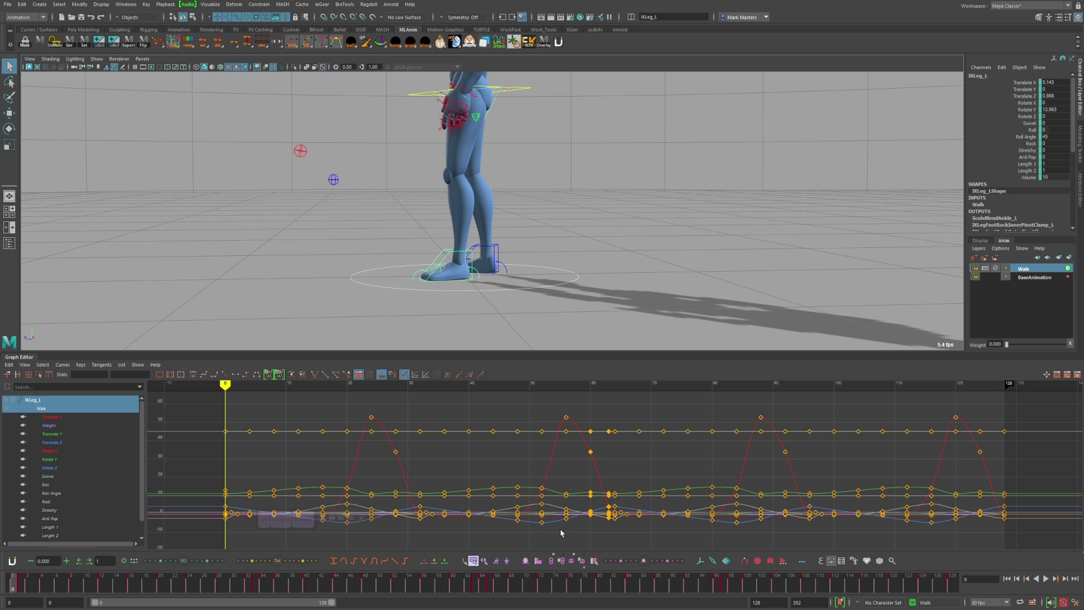
pyautogui.click(574, 560)
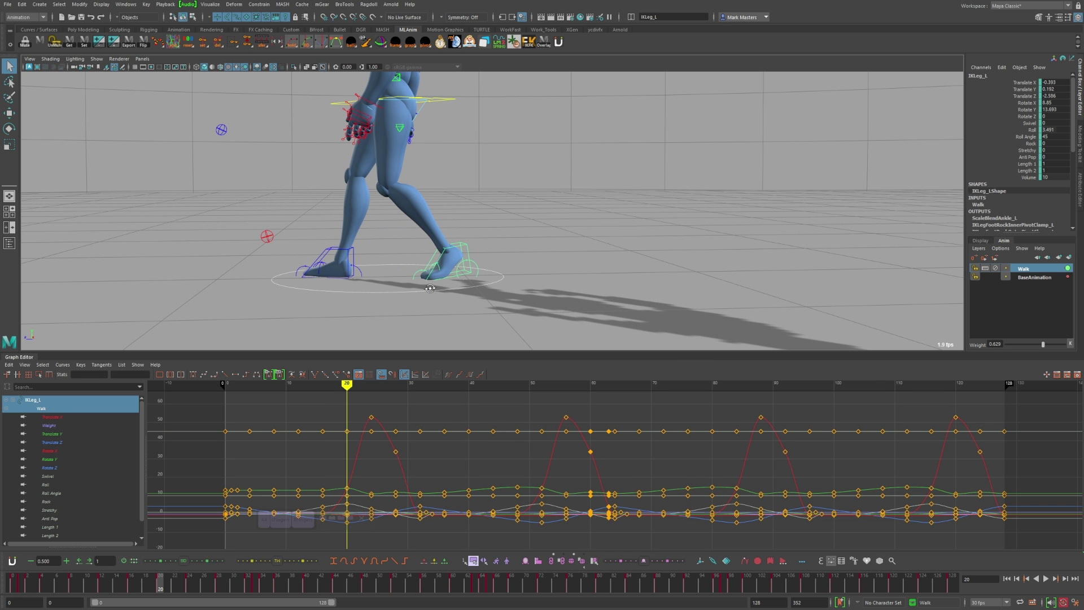
# Step through the left foot's keys up to frame 20 and play from frame 0 to examine its planted contact and roll.
pyautogui.keyDown('alt'); pyautogui.moveTo(451, 312); pyautogui.dragTo(318, 301); pyautogui.keyUp('alt')
pyautogui.press(',')
pyautogui.press('.')
pyautogui.press(',')
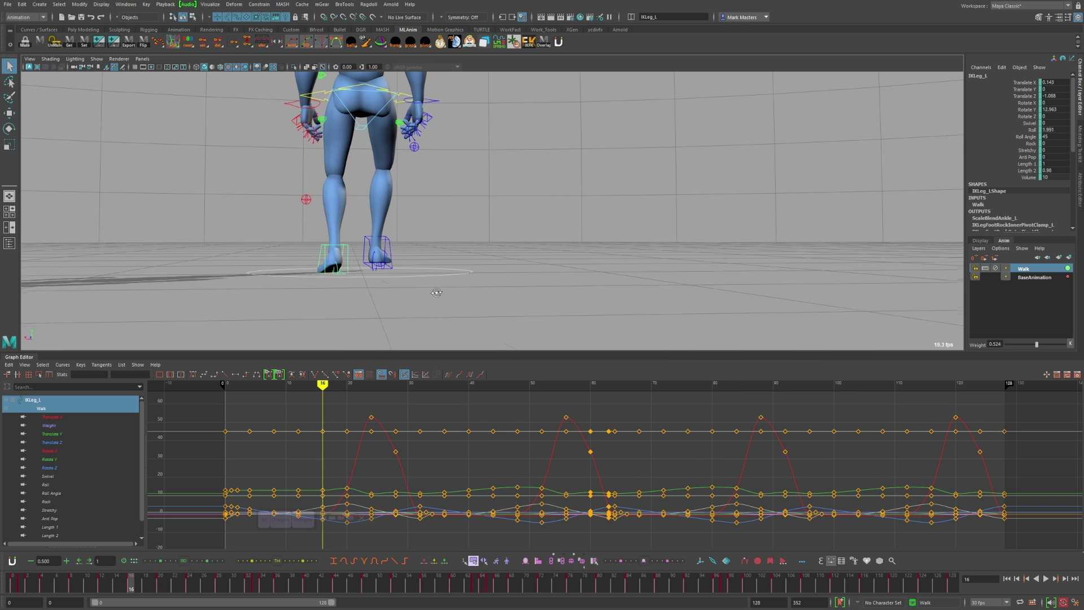
pyautogui.press('.')
pyautogui.press(',')
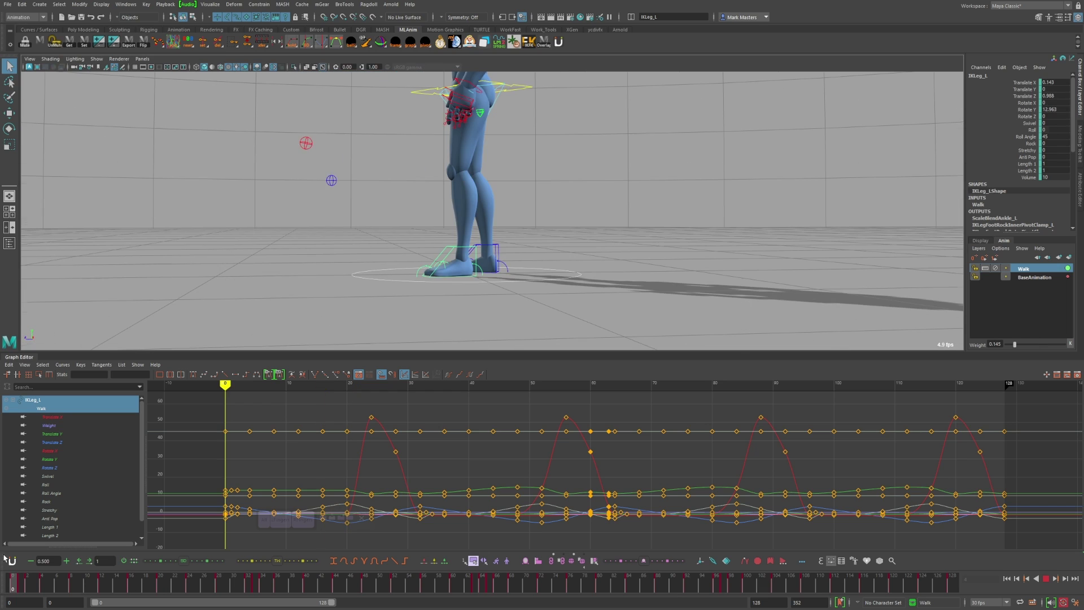
pyautogui.hotkey('alt', 'v')
pyautogui.keyDown('alt'); pyautogui.moveTo(400, 312); pyautogui.dragTo(463, 296, button='right'); pyautogui.keyUp('alt')
pyautogui.press(',')
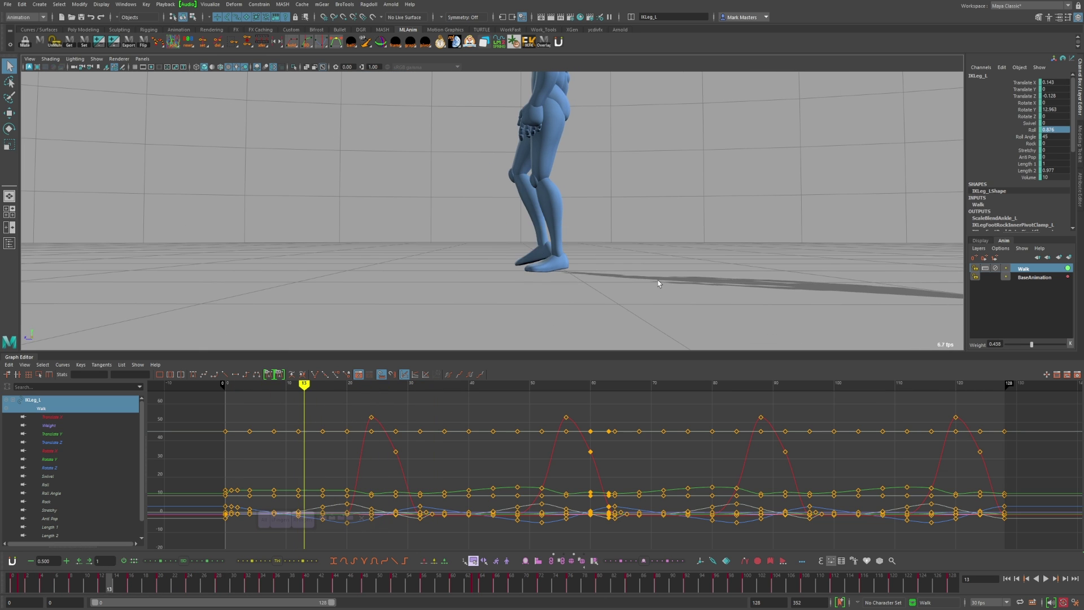
# Copy the left foot IK control's Xform at frame 16 and paste it onto the following frames up to frame 20.
pyautogui.click(48, 579)
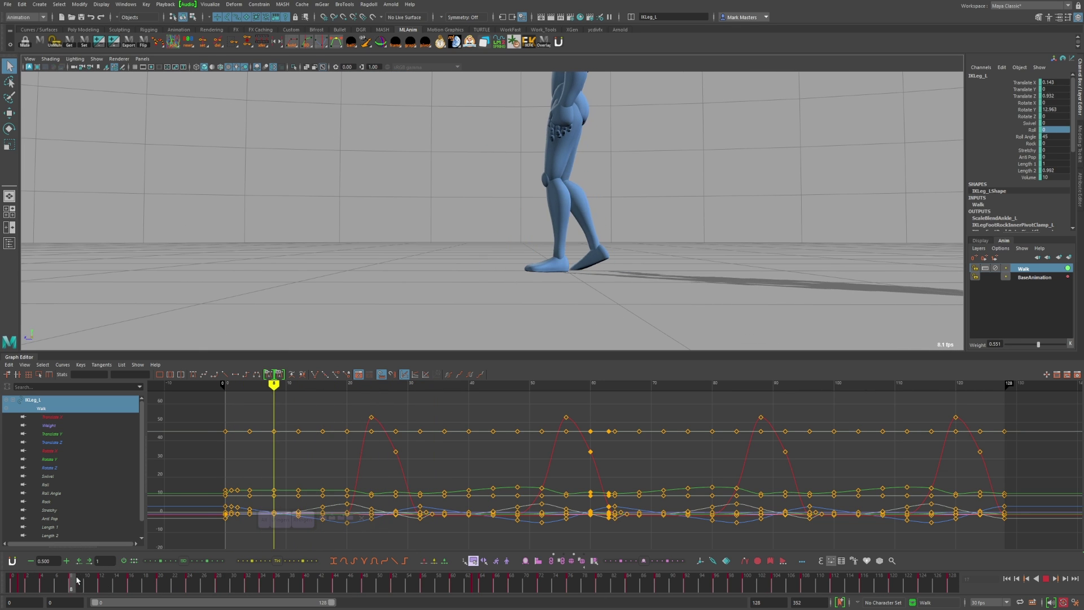
pyautogui.moveTo(78, 579); pyautogui.dragTo(131, 582)
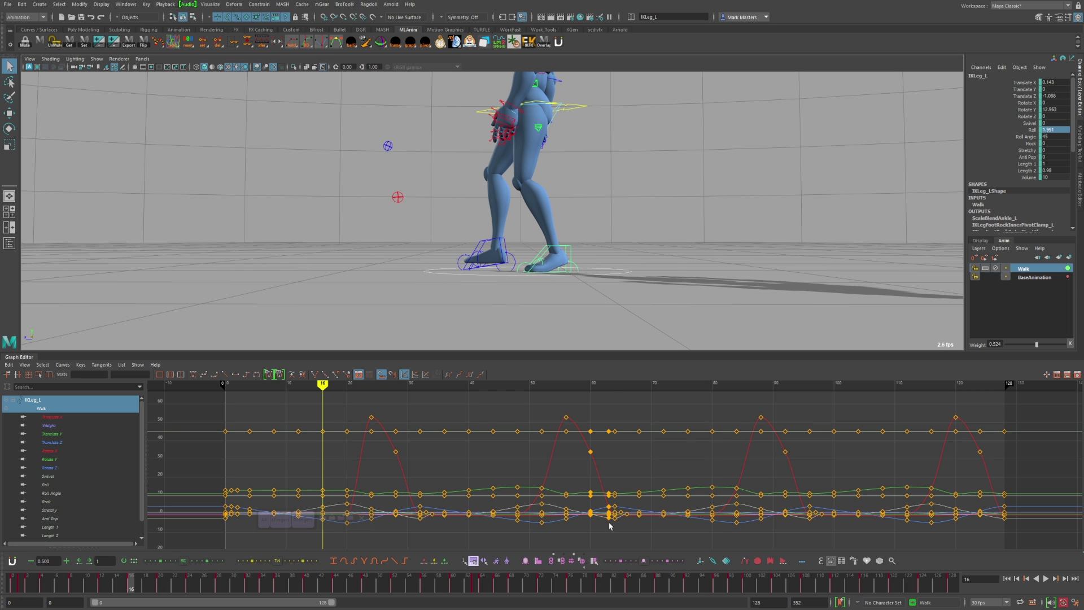
pyautogui.click(571, 563)
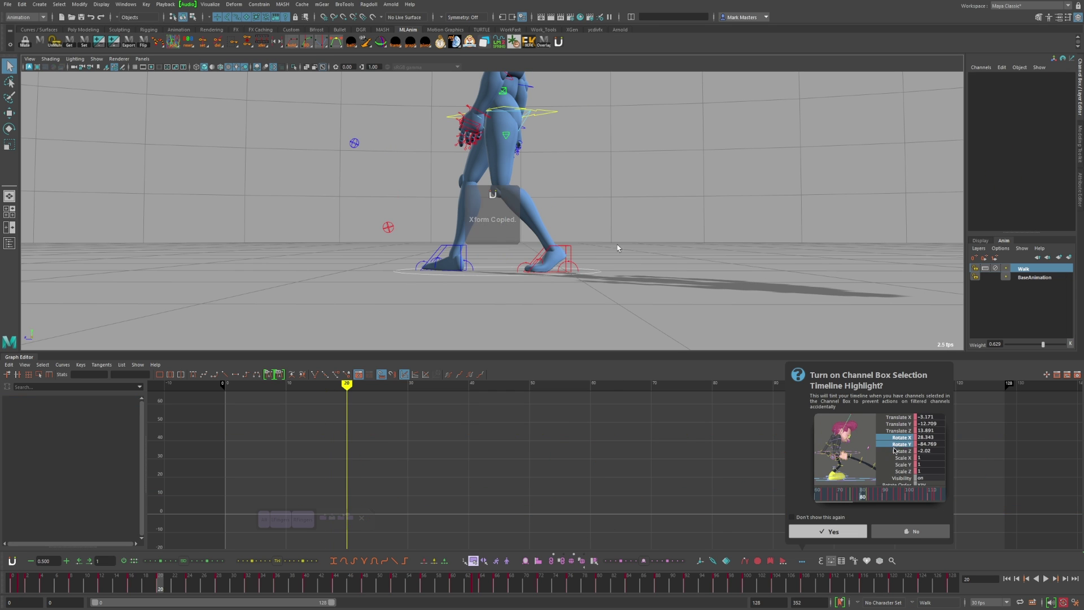
pyautogui.press(',')
pyautogui.hotkey('alt', '.')
pyautogui.hotkey('alt', '.')
pyautogui.press(',')
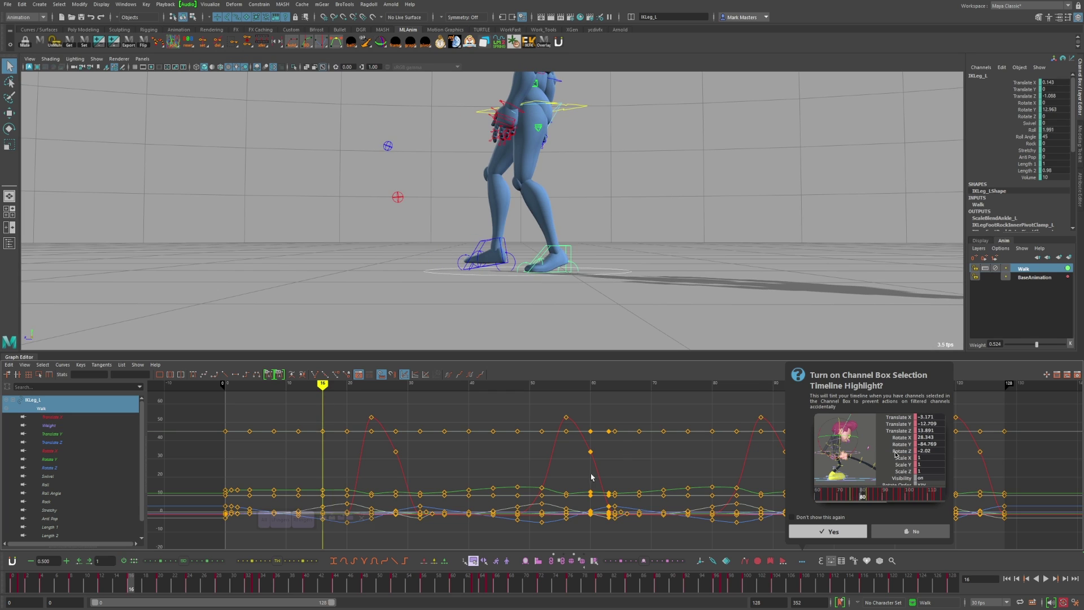
pyautogui.hotkey('alt', '.')
pyautogui.hotkey('alt', '.')
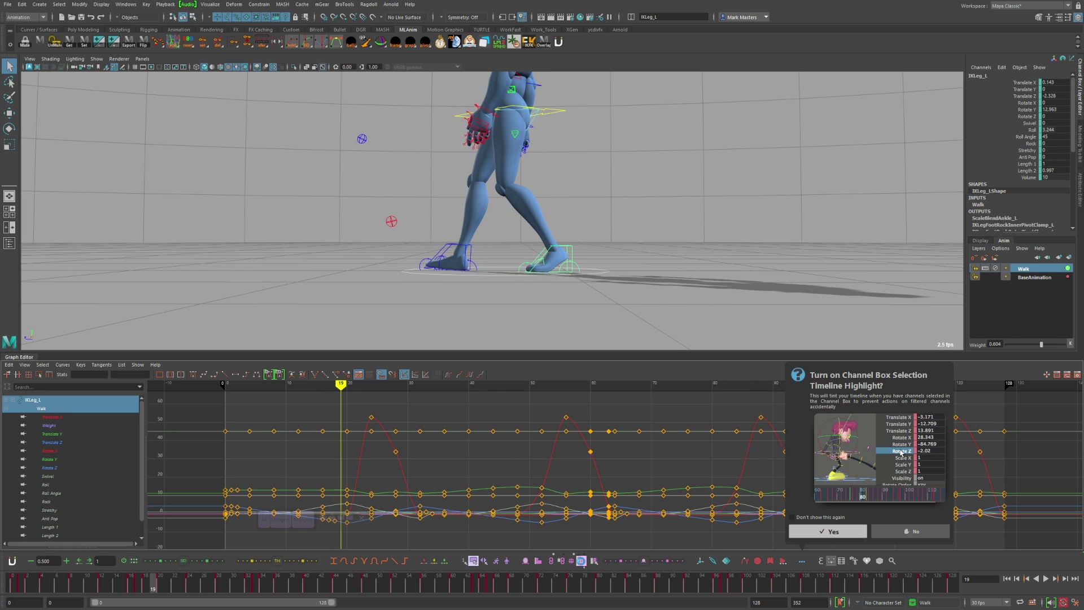
pyautogui.hotkey('alt', ',')
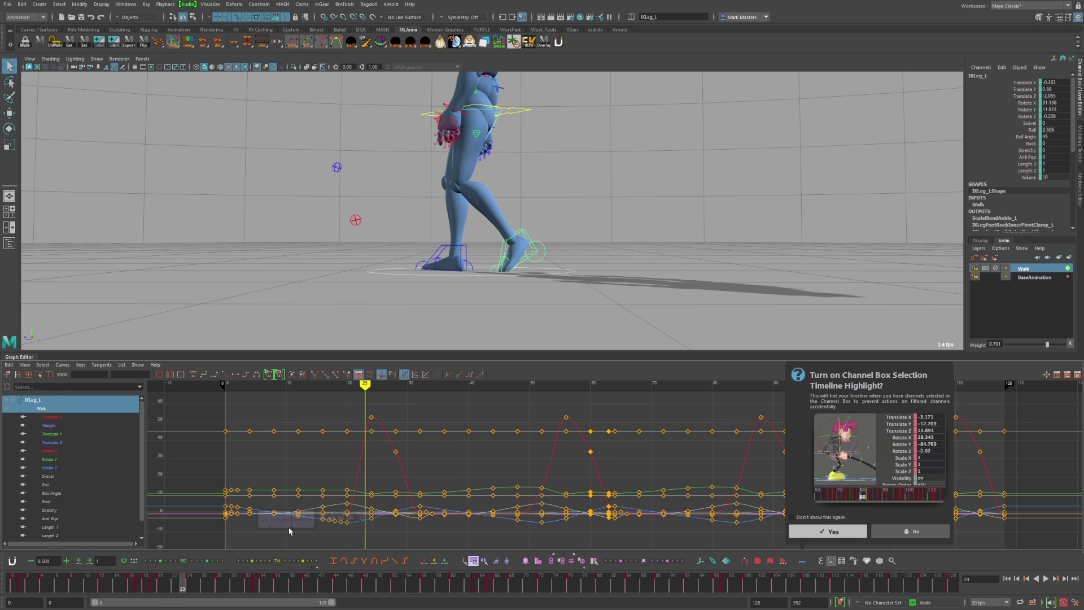
# Adjust the left foot IK control's position and rotation at frame 24, and decline the Channel Box timeline highlight option.
pyautogui.press('w')
pyautogui.hotkey('alt', '.')
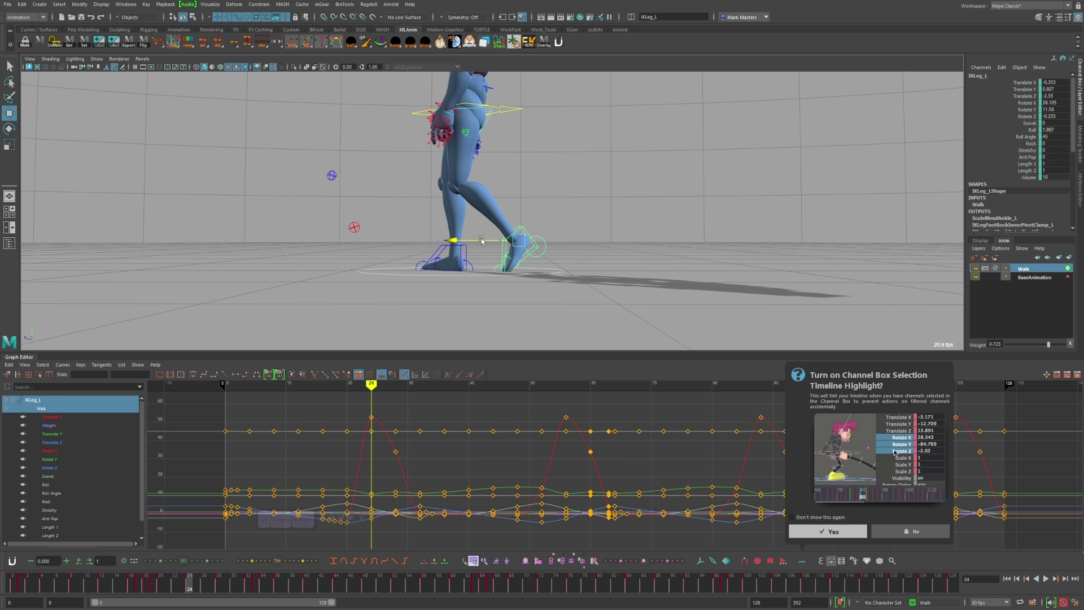
pyautogui.moveTo(481, 241); pyautogui.dragTo(482, 241)
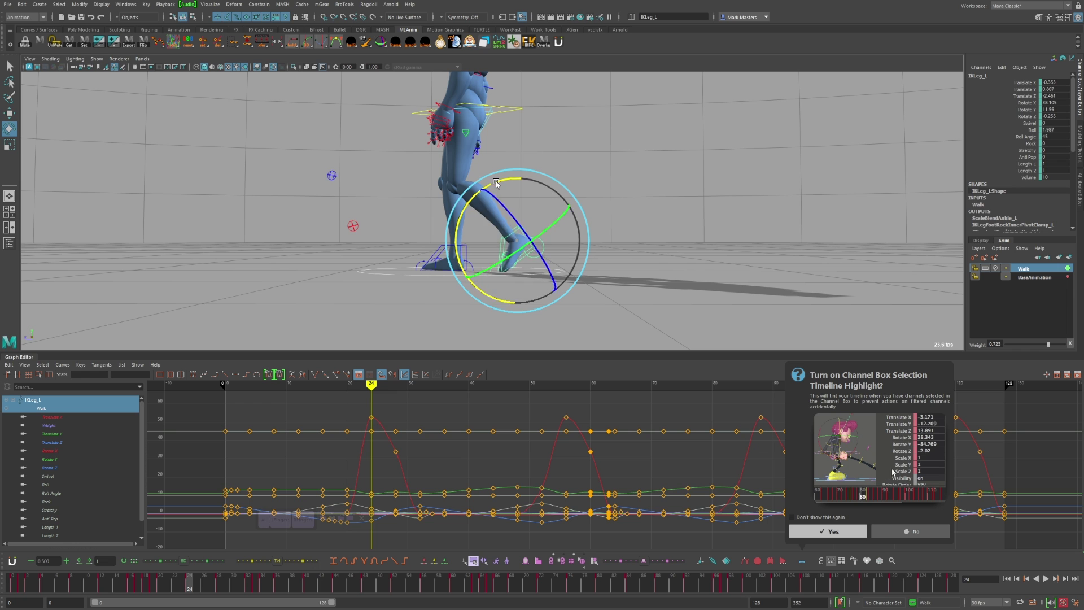
pyautogui.press('.')
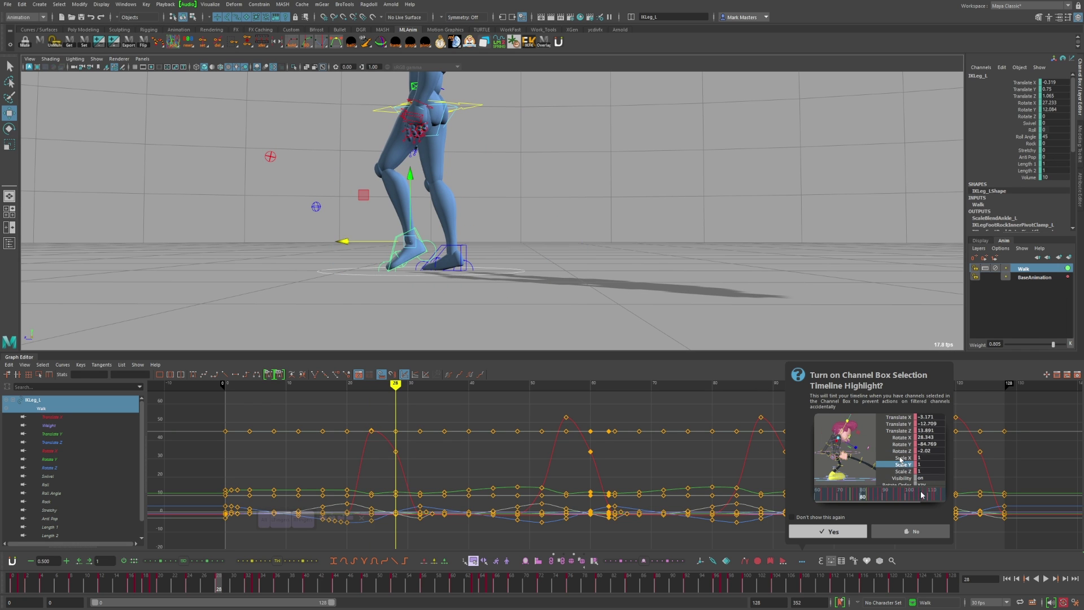
pyautogui.click(910, 531)
# Play and scrub the walk from several angles to examine the foot contacts, especially the left foot around frame 48.
pyautogui.hotkey('alt', 'v')
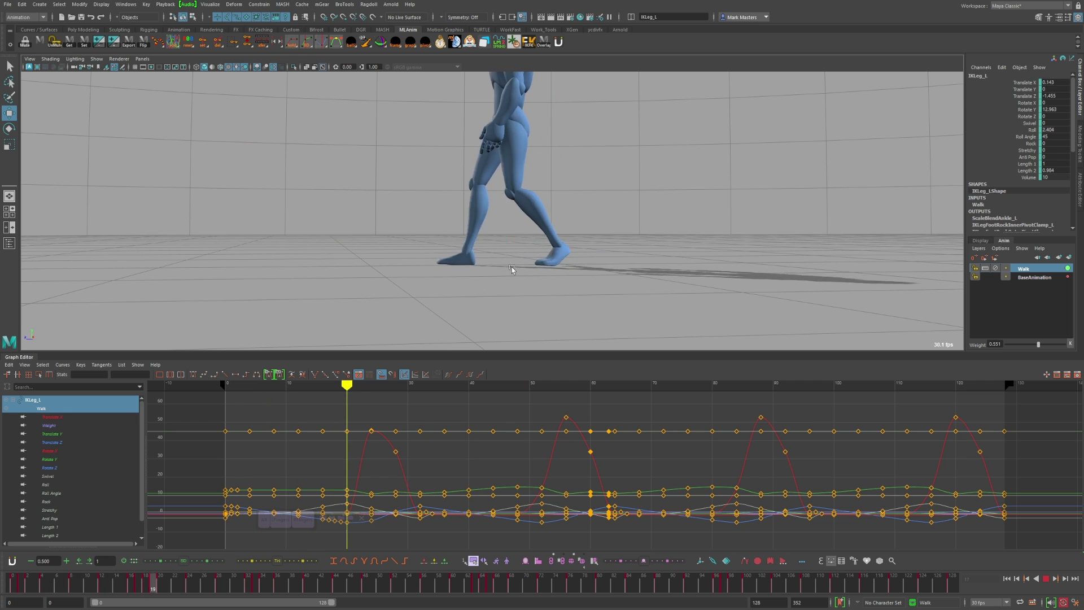
pyautogui.click(83, 575)
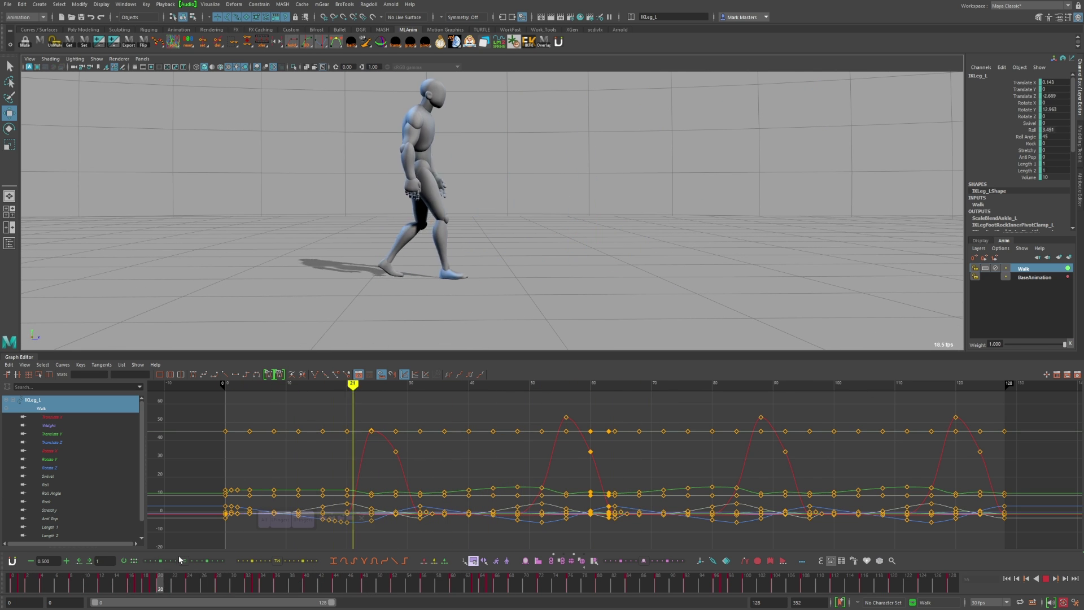
pyautogui.press('Escape')
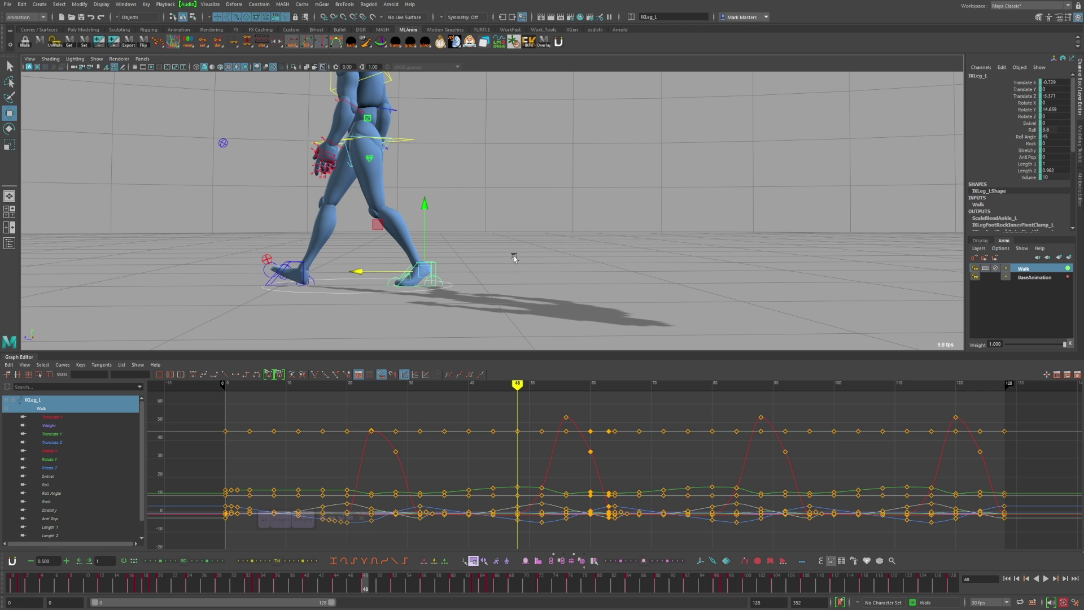
pyautogui.keyDown('alt'); pyautogui.moveTo(514, 258); pyautogui.dragTo(623, 239); pyautogui.keyUp('alt')
pyautogui.hotkey('alt', 'v')
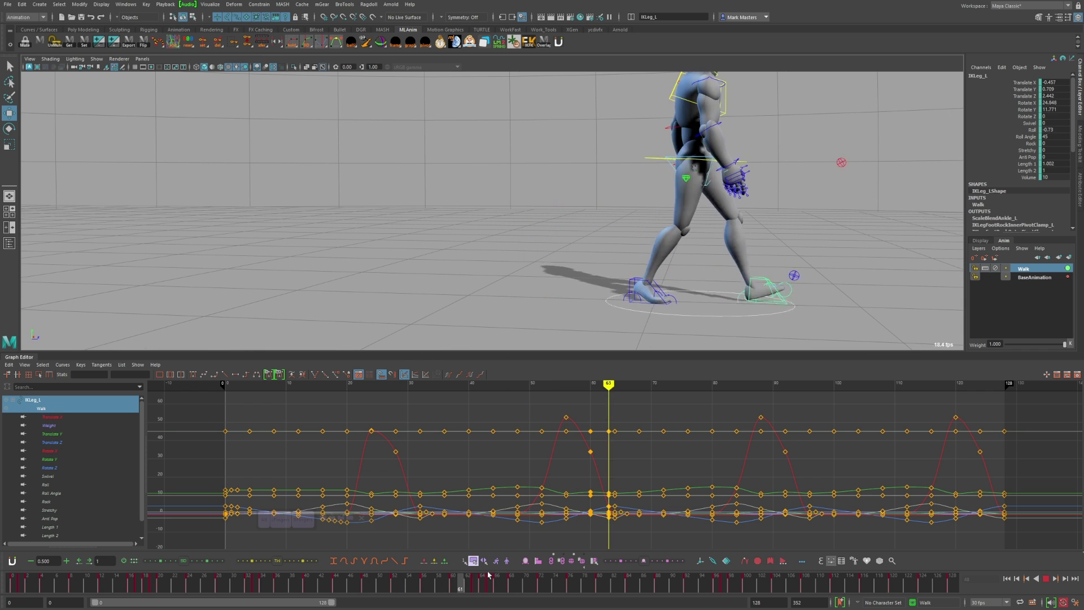
pyautogui.moveTo(623, 577); pyautogui.dragTo(687, 574)
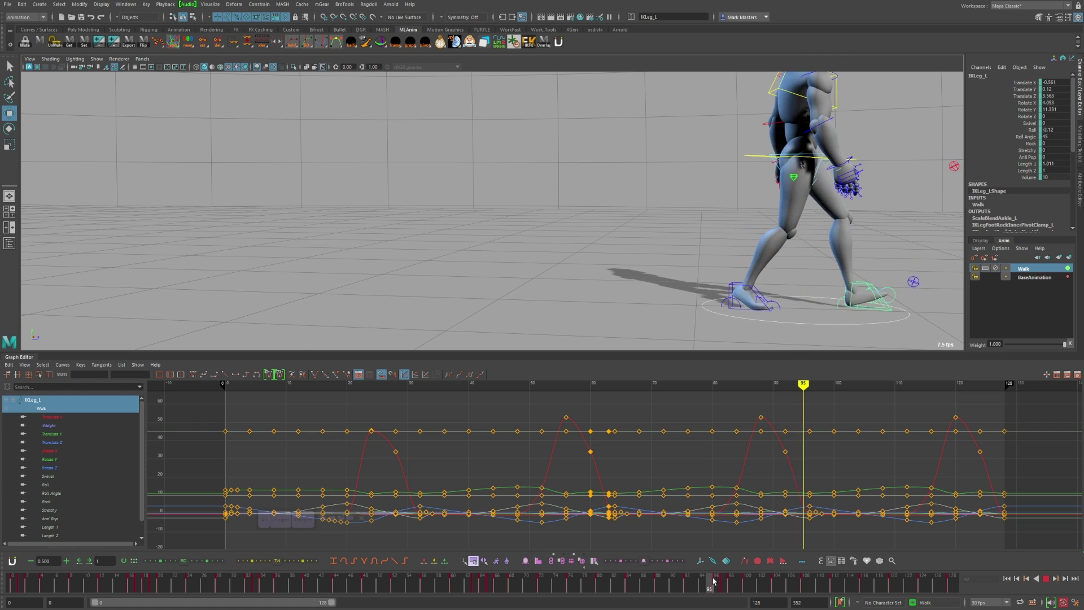
pyautogui.click(286, 581)
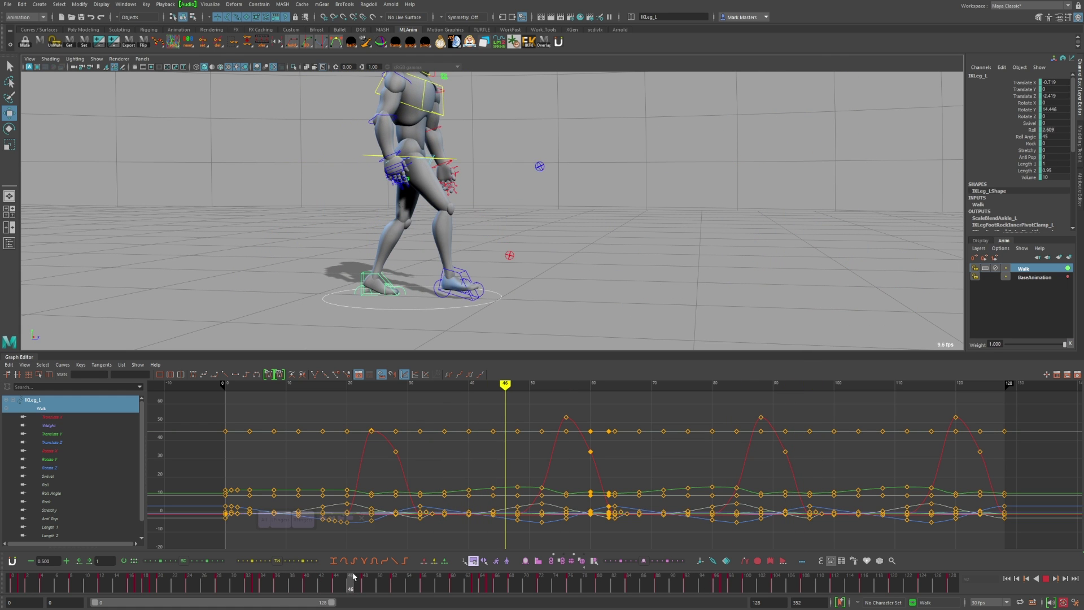
pyautogui.hotkey('alt', 'v')
pyautogui.keyDown('alt'); pyautogui.moveTo(585, 247); pyautogui.dragTo(558, 270); pyautogui.keyUp('alt')
pyautogui.press(',')
pyautogui.keyDown('alt'); pyautogui.moveTo(558, 270); pyautogui.dragTo(486, 280, button='middle'); pyautogui.keyUp('alt')
pyautogui.press('.')
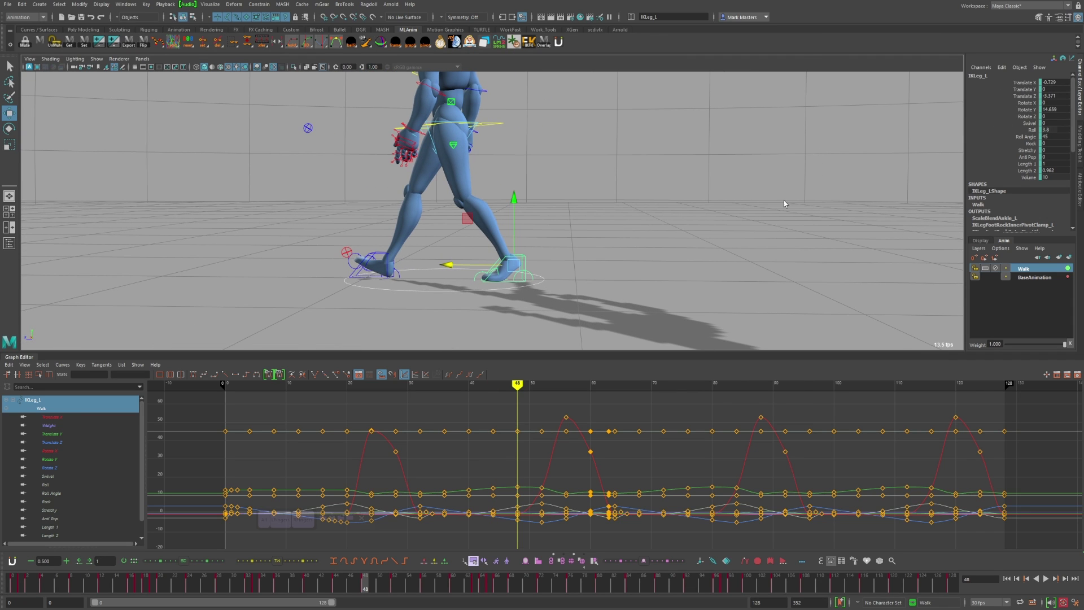
# Check the left foot's first landing between frames 28 and 33, and delete its key at frame 33.
pyautogui.keyDown('alt'); pyautogui.moveTo(784, 201); pyautogui.dragTo(697, 196); pyautogui.keyUp('alt')
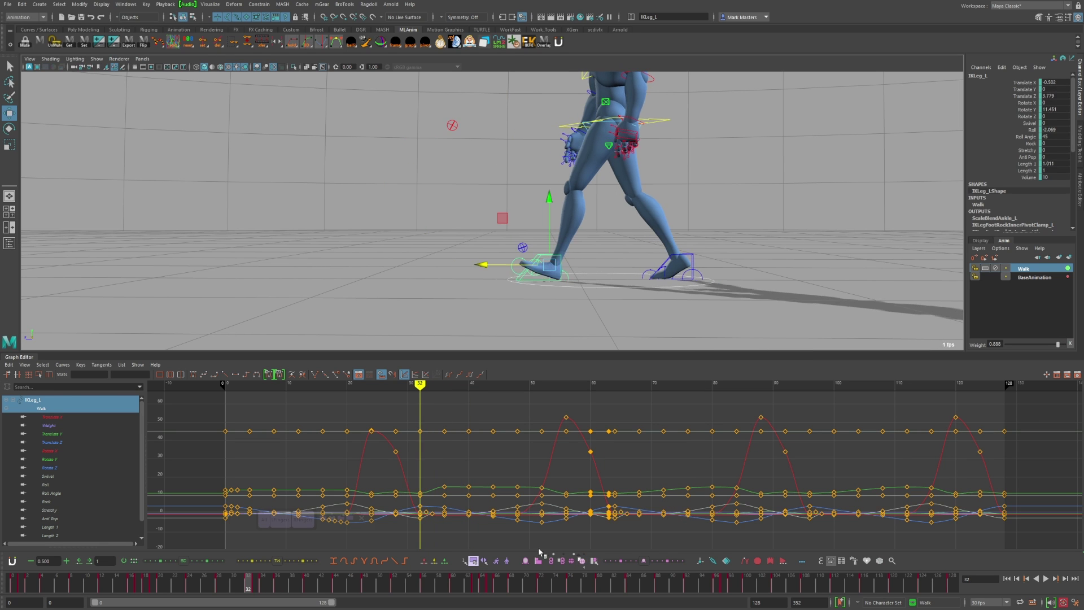
pyautogui.press('.')
pyautogui.press('.')
pyautogui.press('.')
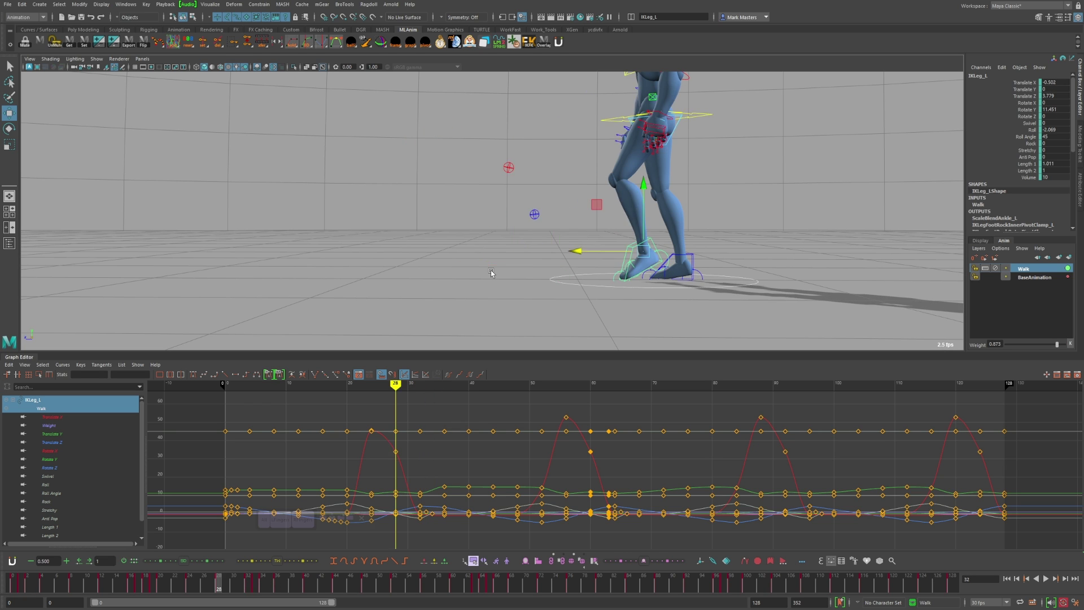
pyautogui.press('.')
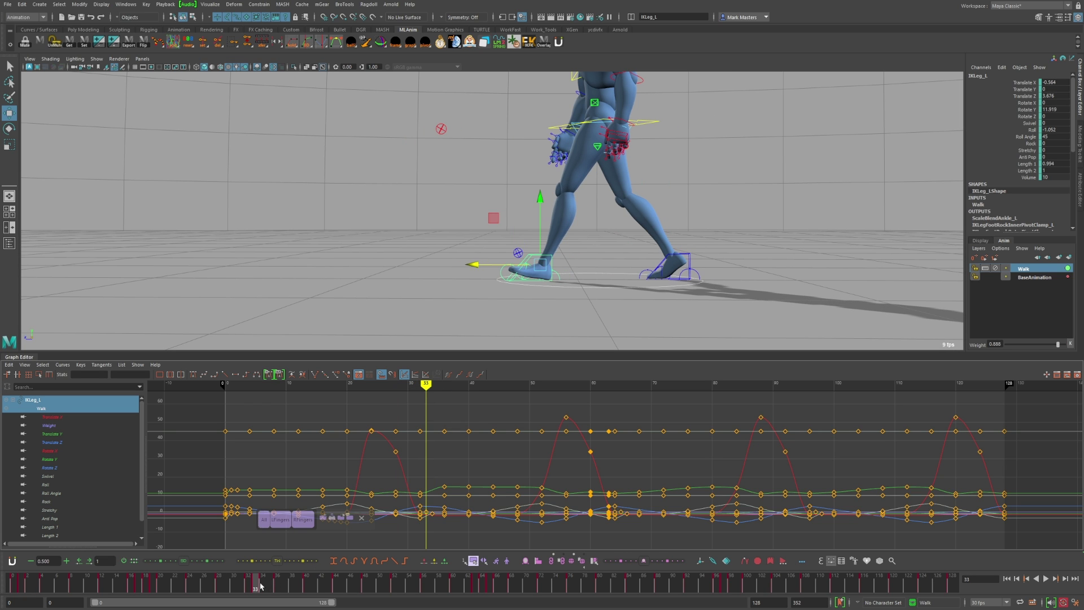
pyautogui.rightClick(256, 581)
pyautogui.click(290, 451)
pyautogui.press('.')
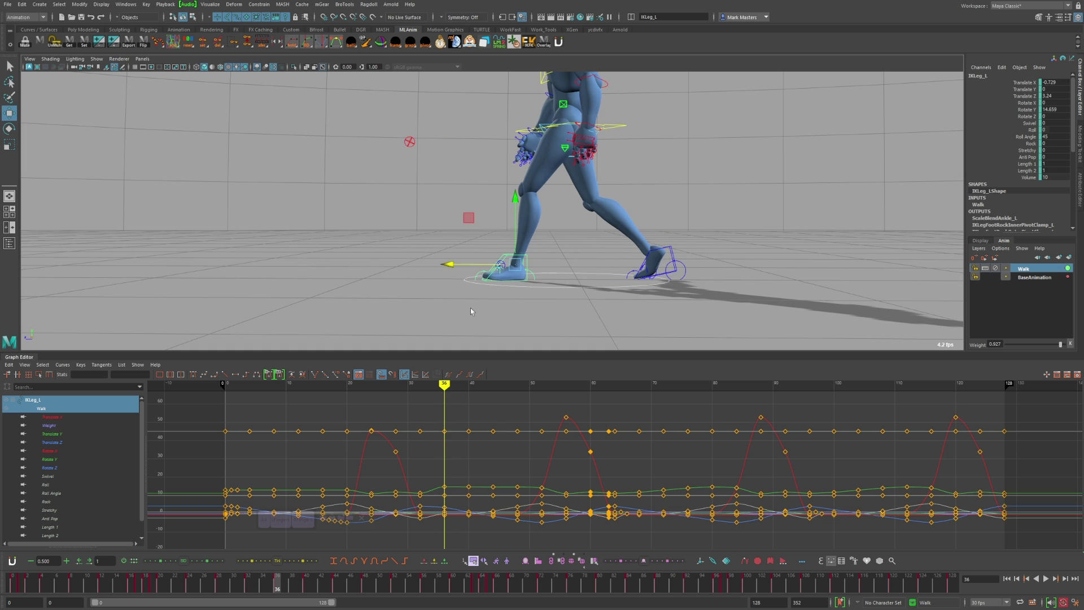
# Show the left foot's motion trail and reposition its IK control at frame 32 to refine the landing arc.
pyautogui.press('.')
pyautogui.press('.')
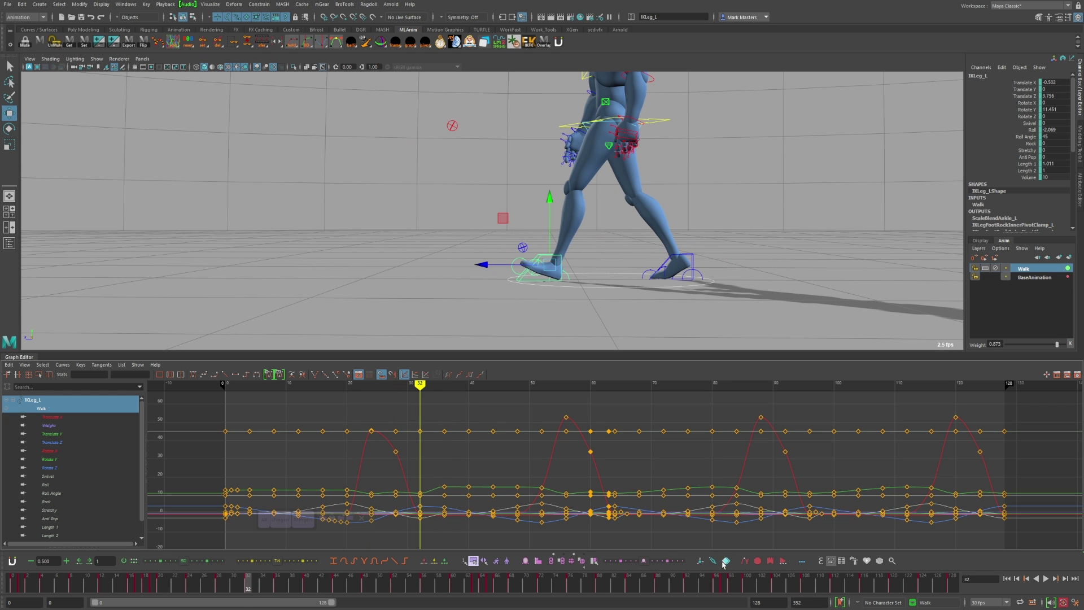
pyautogui.keyDown('alt'); pyautogui.moveTo(710, 323); pyautogui.dragTo(685, 324, button='middle'); pyautogui.keyUp('alt')
pyautogui.press('.')
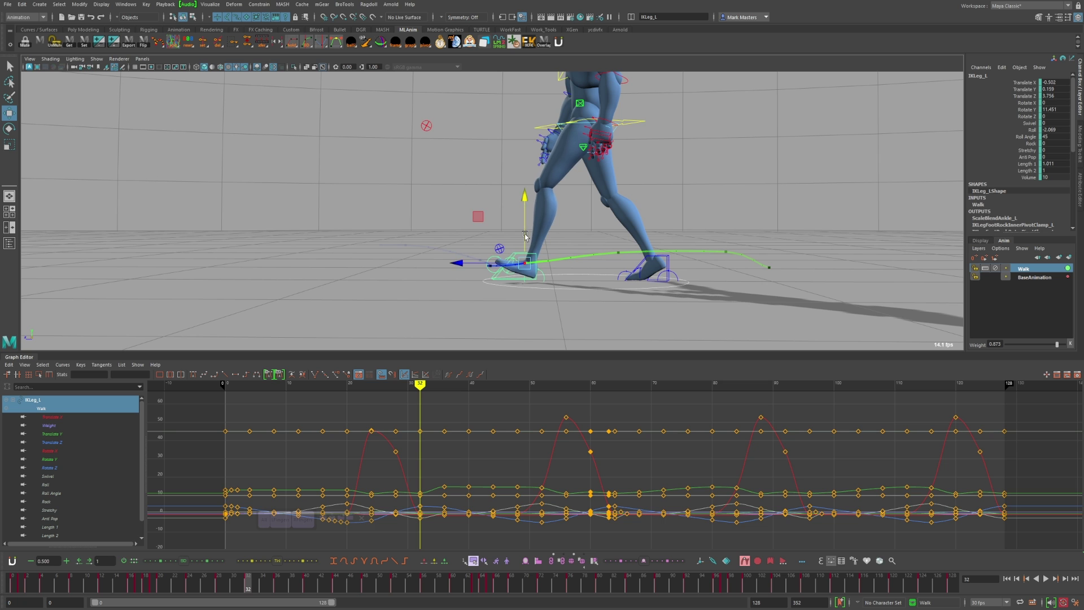
pyautogui.moveTo(160, 582); pyautogui.dragTo(253, 581)
pyautogui.moveTo(477, 268); pyautogui.dragTo(466, 263)
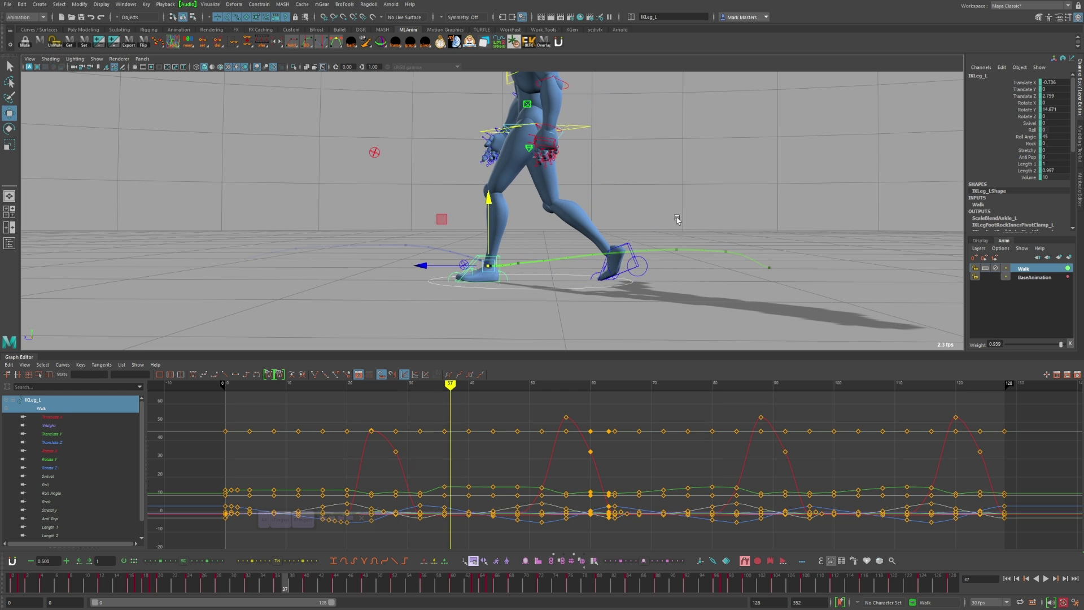
# Select the left foot IK control and copy its Xform at frame 36, comparing the foot's placement with frame 37.
pyautogui.click(449, 176)
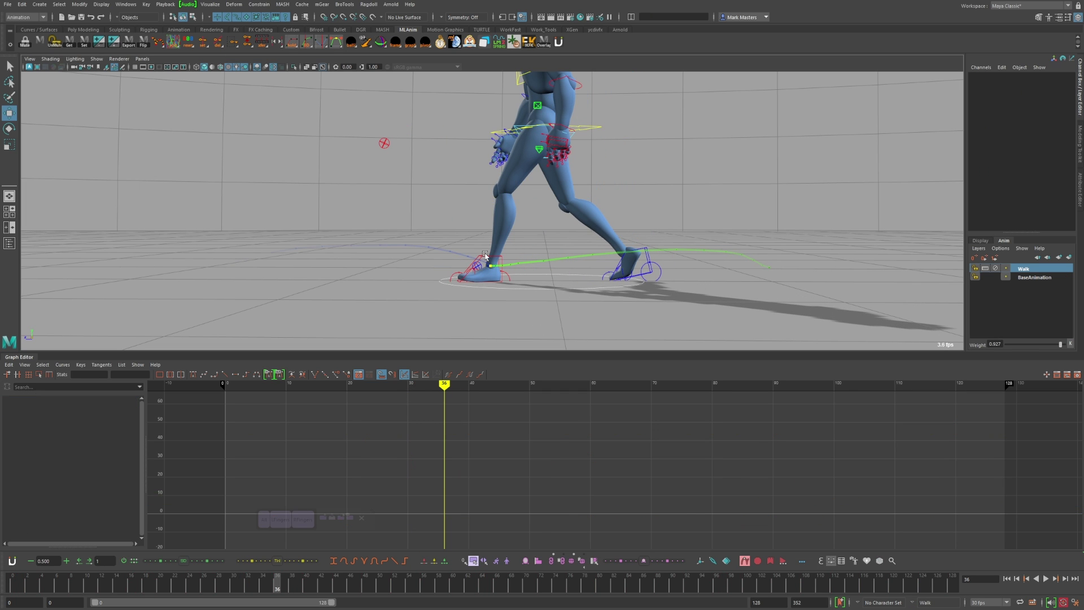
pyautogui.click(485, 255)
pyautogui.press(',')
pyautogui.press('.')
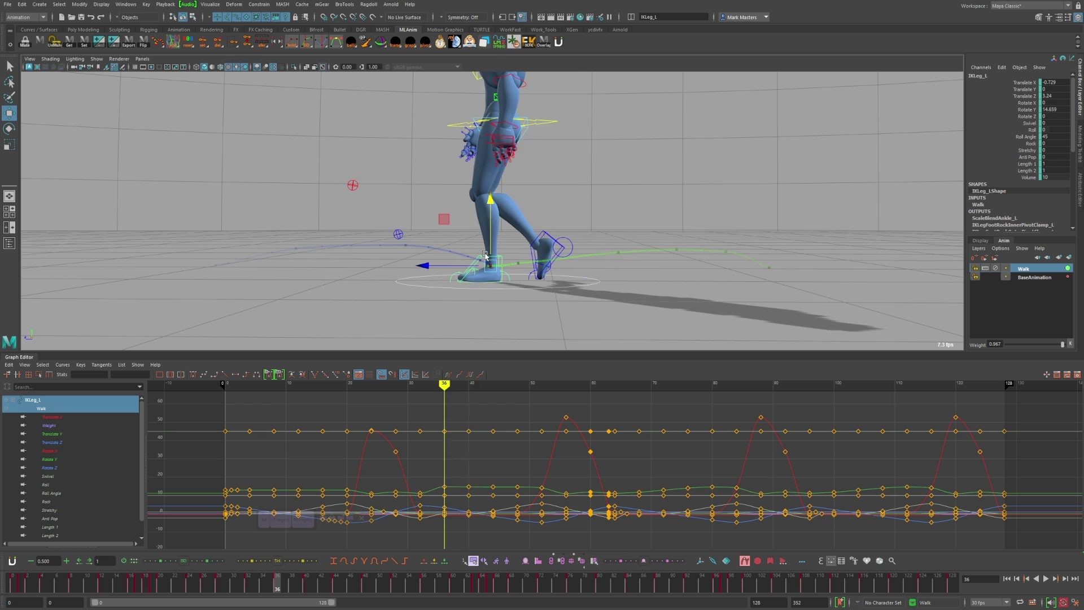
pyautogui.press(',')
pyautogui.hotkey('alt', '.')
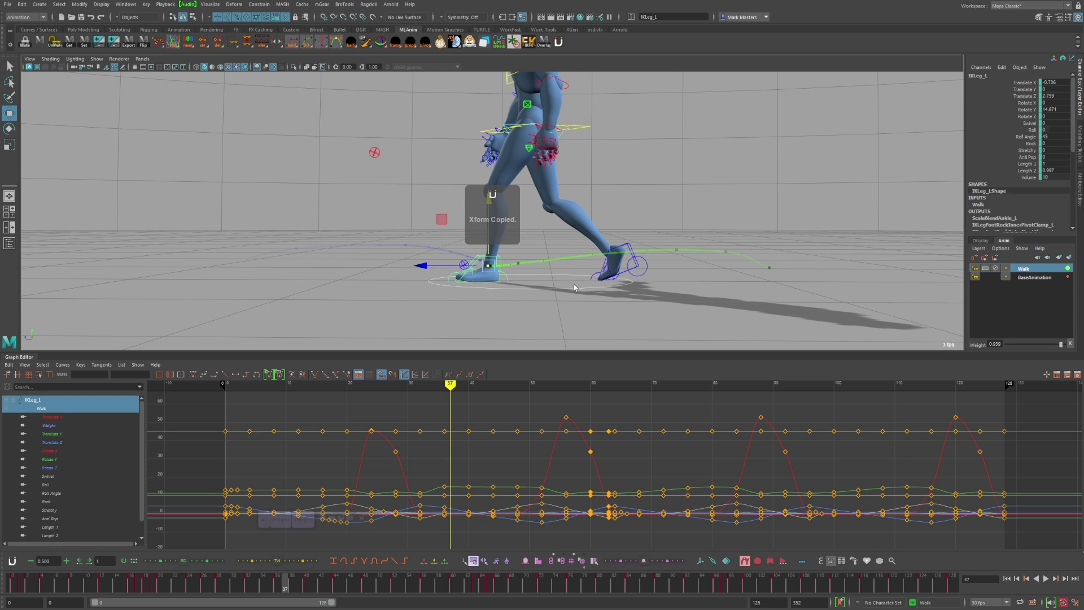
pyautogui.hotkey('alt', ',')
pyautogui.hotkey('alt', '.')
pyautogui.hotkey('alt', ',')
pyautogui.hotkey('alt', '.')
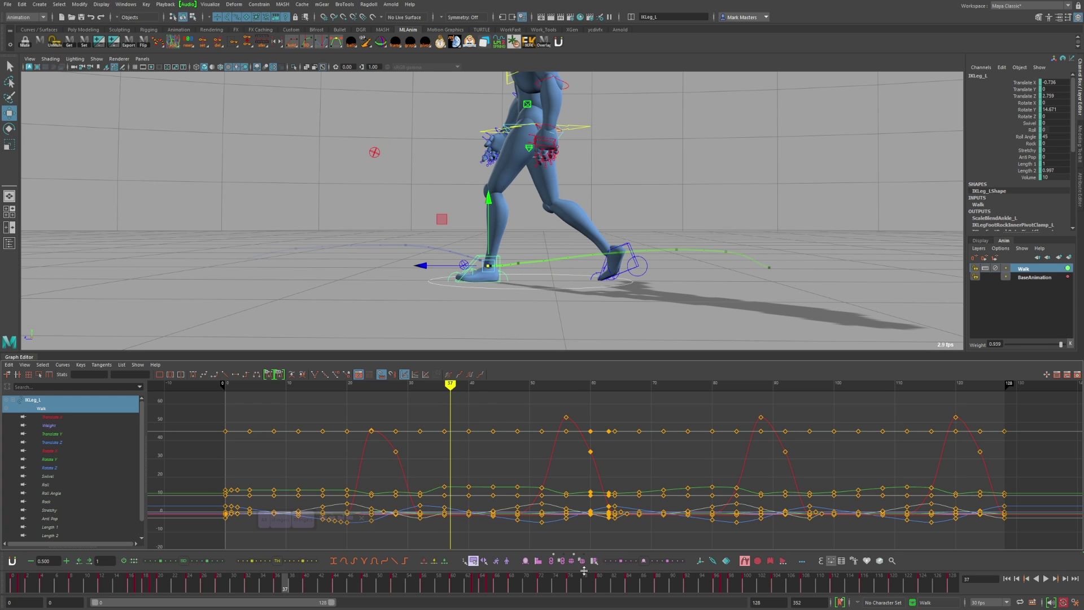
# Paste the copied Xform onto the left foot IK control at every frame from 37 to 43.
pyautogui.hotkey('alt', '.')
pyautogui.hotkey('alt', '.')
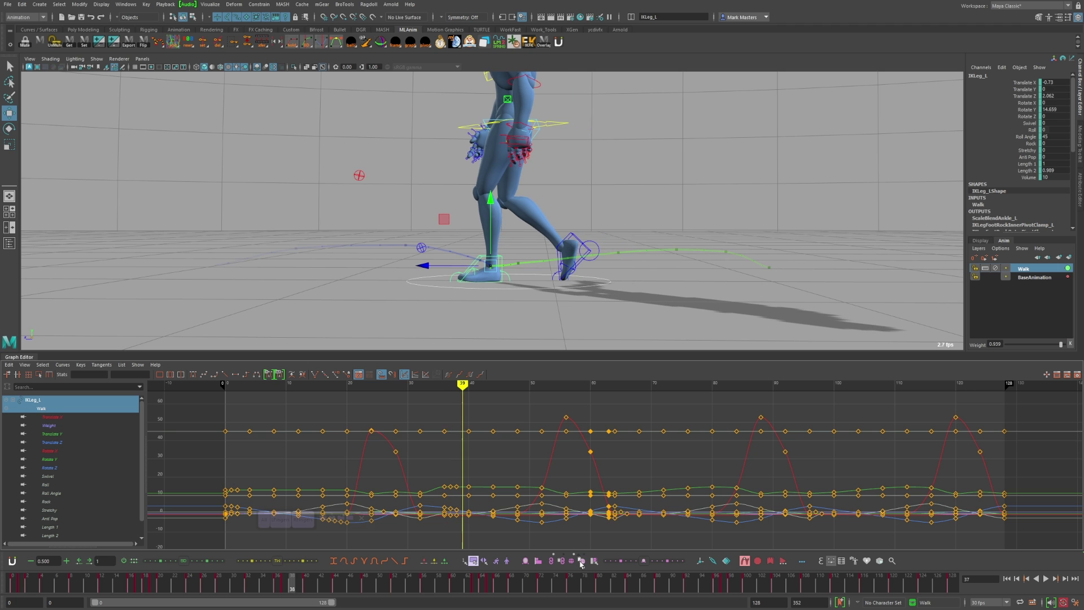
pyautogui.hotkey('alt', '.')
pyautogui.hotkey('alt', ',')
pyautogui.hotkey('alt', ',')
pyautogui.hotkey('alt', ',')
pyautogui.hotkey('alt', ',')
pyautogui.hotkey('alt', ',')
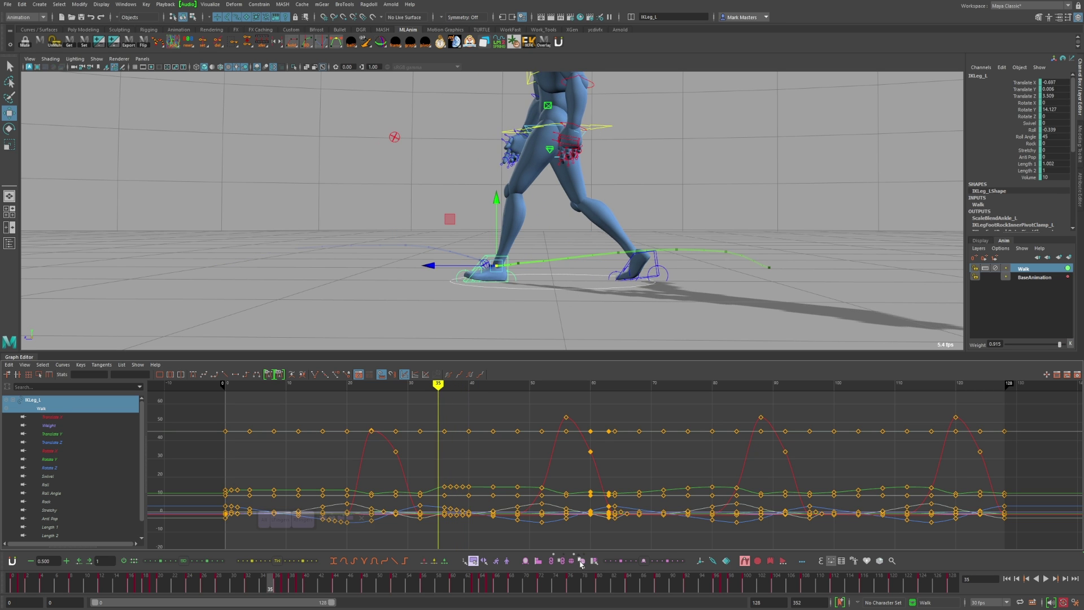
pyautogui.hotkey('alt', '.')
pyautogui.hotkey('alt', '.')
pyautogui.hotkey('alt', '.')
pyautogui.hotkey('alt', '.')
pyautogui.hotkey('alt', '.')
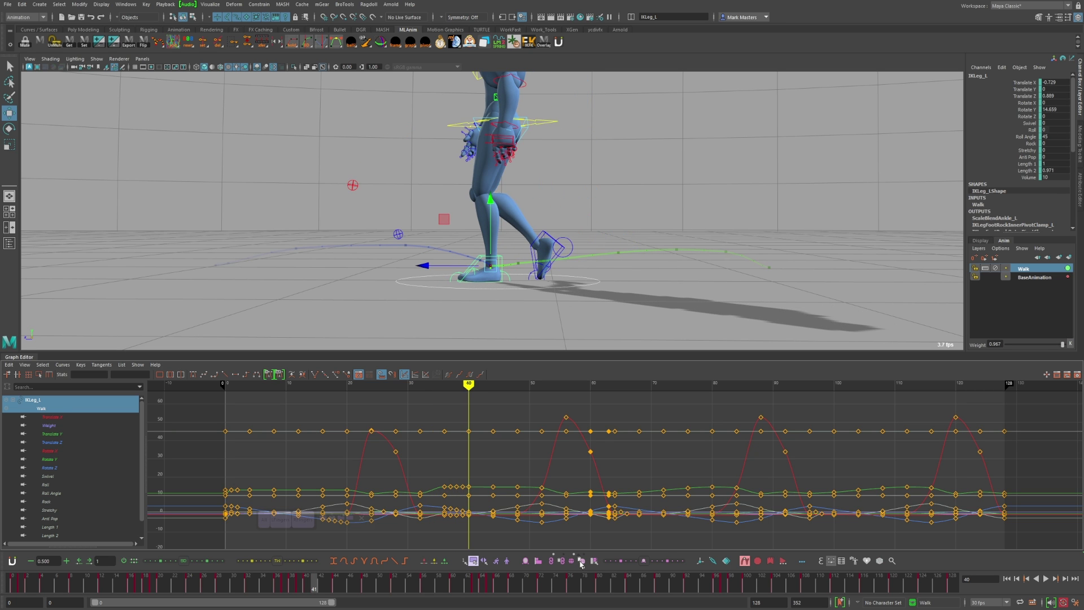
pyautogui.hotkey('alt', '.')
pyautogui.hotkey('alt', '.')
pyautogui.hotkey('alt', '.')
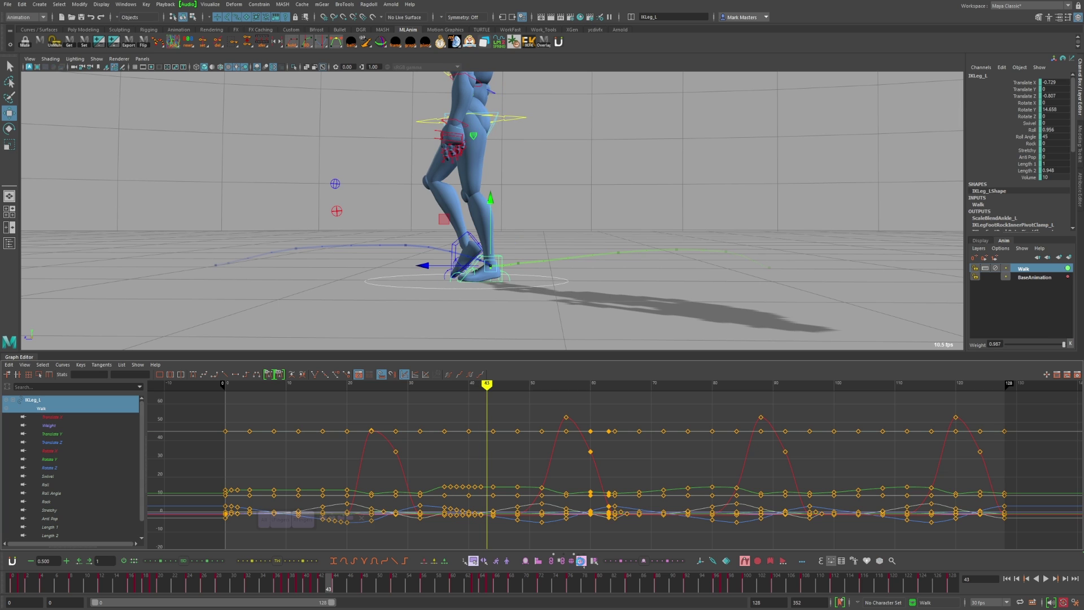
# Step through the left foot's frames up to frame 50 to examine where its heel lifts off.
pyautogui.hotkey('alt', '.')
pyautogui.hotkey('alt', '.')
pyautogui.hotkey('alt', '.')
pyautogui.hotkey('alt', '.')
pyautogui.hotkey('alt', '.')
pyautogui.hotkey('alt', '.')
pyautogui.hotkey('alt', '.')
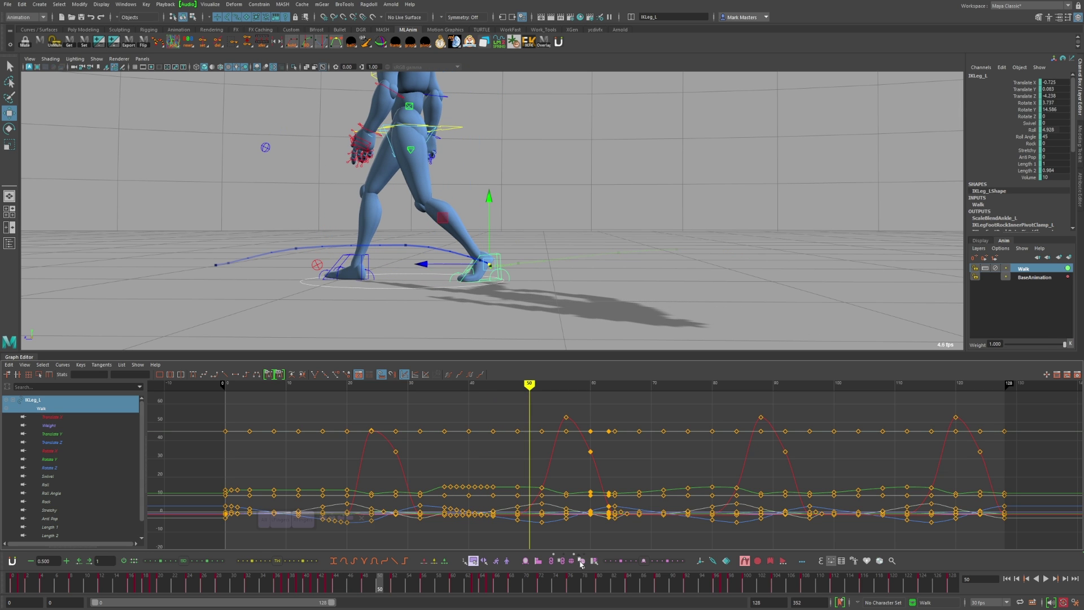
pyautogui.hotkey('alt', ',')
pyautogui.hotkey('alt', ',')
pyautogui.moveTo(344, 586)
pyautogui.mouseDown()
pyautogui.moveTo(332, 586)
pyautogui.moveTo(384, 585)
pyautogui.moveTo(173, 585)
pyautogui.moveTo(416, 481)
pyautogui.mouseUp()
# Play the animation from the start with the whole character in view to review the locked foot contacts.
pyautogui.hotkey('alt', 'shift', 'v')
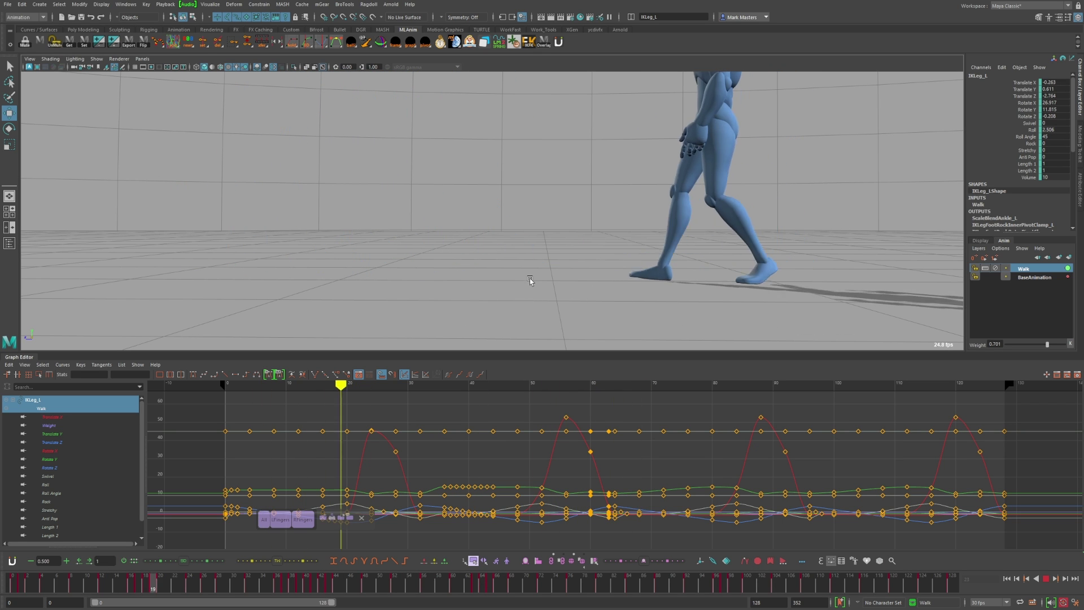
pyautogui.scroll(-3, 532, 281)
pyautogui.keyDown('alt'); pyautogui.moveTo(538, 272); pyautogui.dragTo(538, 303); pyautogui.keyUp('alt')
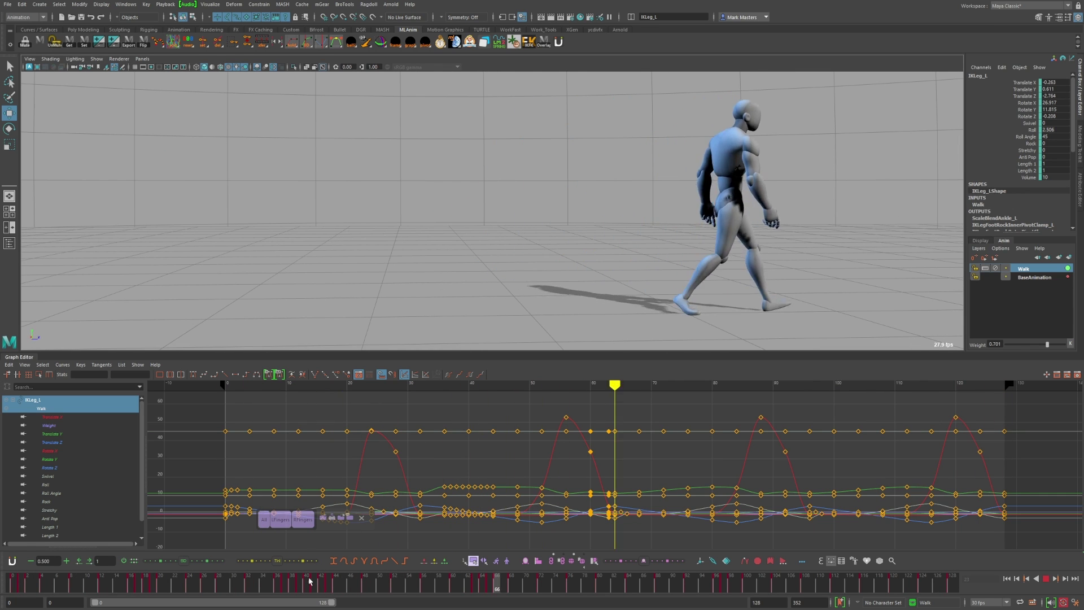
pyautogui.click(14, 581)
pyautogui.keyDown('alt'); pyautogui.moveTo(537, 281); pyautogui.dragTo(558, 265); pyautogui.keyUp('alt')
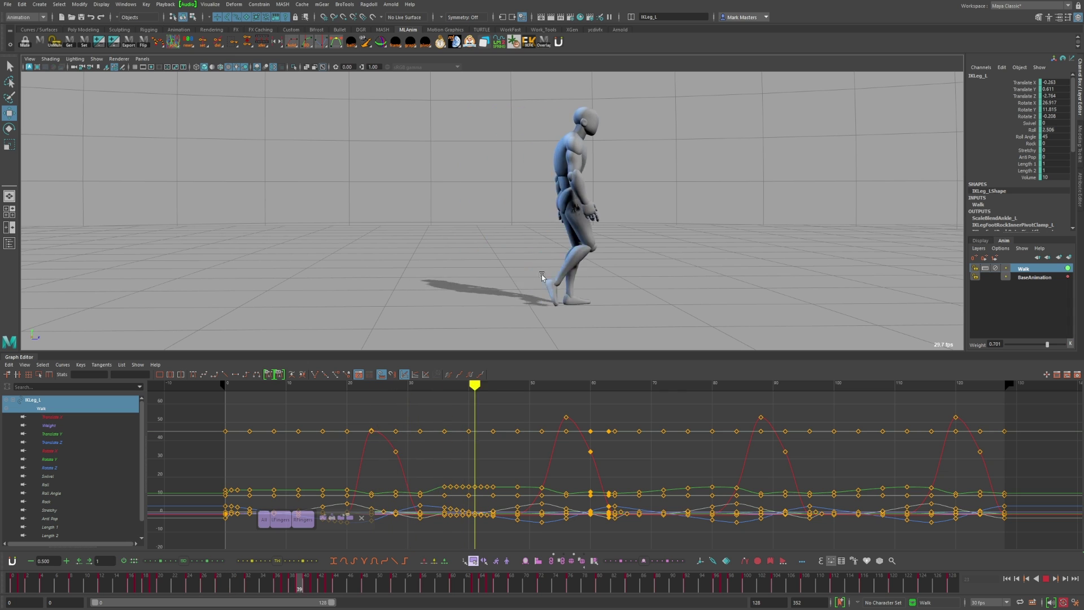
# Stop playback, scrub back to frame 34 and display the rig's control curves over the character.
pyautogui.click(1046, 578)
pyautogui.moveTo(350, 579); pyautogui.dragTo(267, 573)
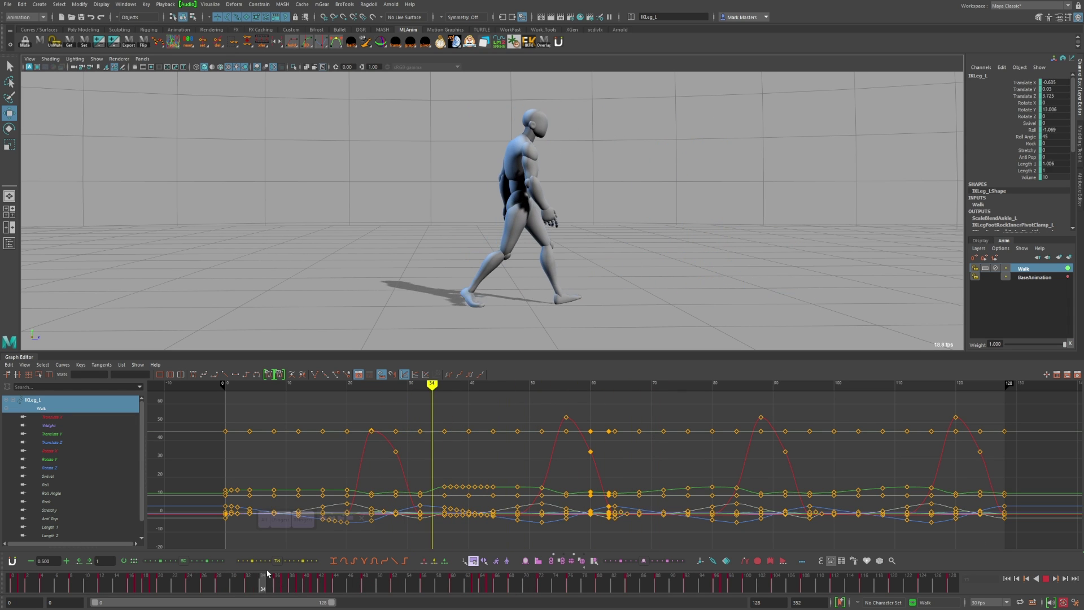
pyautogui.hotkey('alt', ',')
pyautogui.hotkey('alt', ',')
pyautogui.scroll(3, 546, 208)
pyautogui.hotkey('alt', '1')
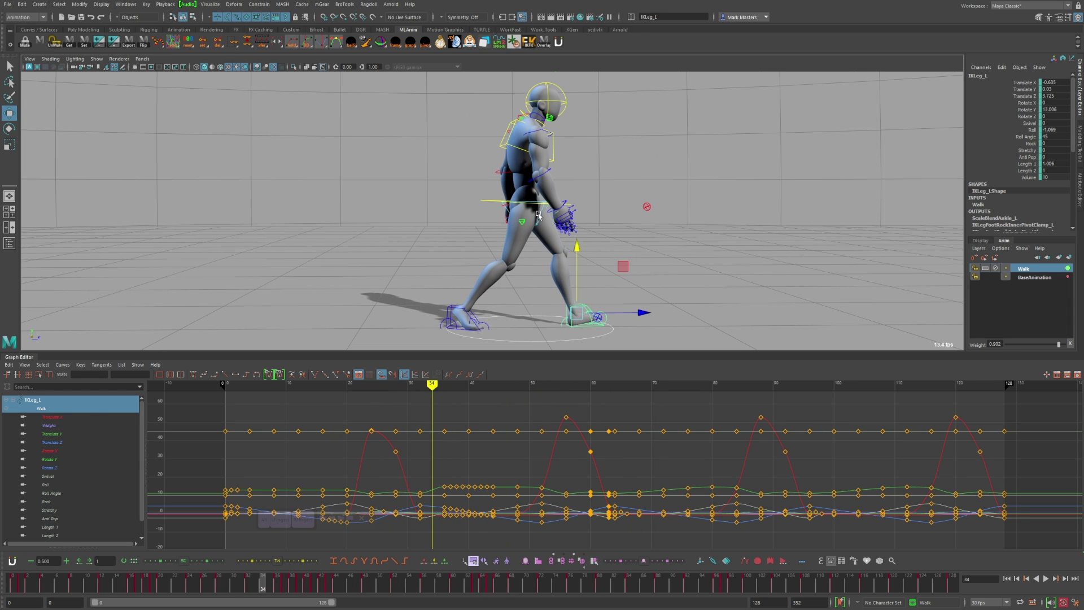
# Select the lower spine control and step back and forth around frame 35 to examine the body's motion over the planted foot.
pyautogui.click(538, 215)
pyautogui.press('e')
pyautogui.hotkey('alt', '.')
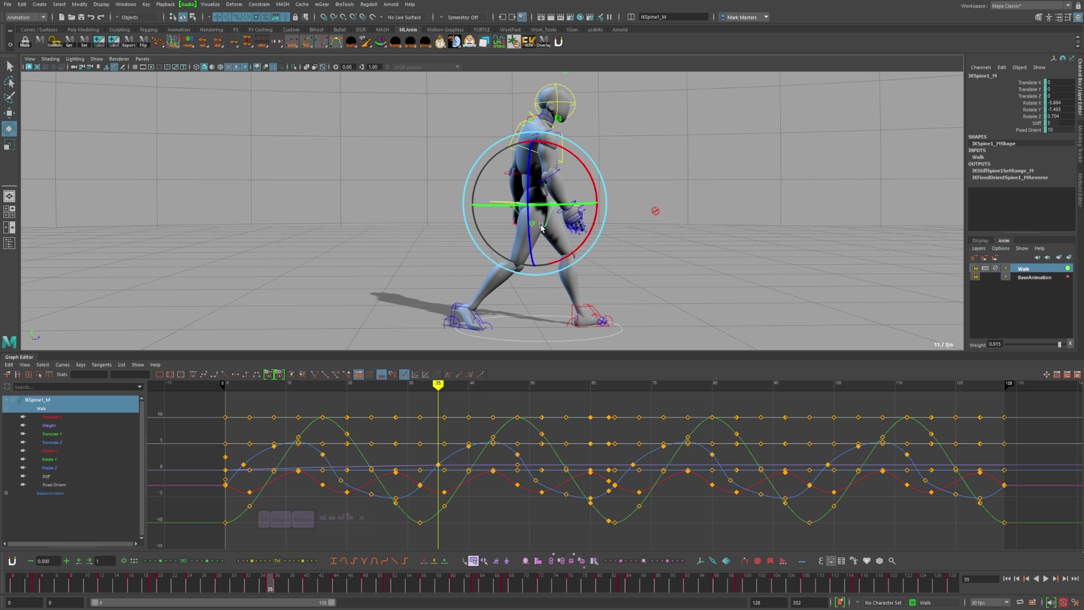
pyautogui.hotkey('alt', '.')
pyautogui.hotkey('alt', '.')
pyautogui.hotkey('alt', '.')
pyautogui.hotkey('alt', ',')
pyautogui.hotkey('alt', ',')
pyautogui.hotkey('alt', ',')
pyautogui.hotkey('alt', ',')
pyautogui.hotkey('alt', '.')
pyautogui.hotkey('alt', '.')
pyautogui.hotkey('alt', '.')
# Examine the left foot's landing around frame 35 from the opposite side with its IK control selected.
pyautogui.keyDown('alt'); pyautogui.moveTo(667, 274); pyautogui.dragTo(389, 253); pyautogui.keyUp('alt')
pyautogui.hotkey('alt', ',')
pyautogui.hotkey('alt', ',')
pyautogui.hotkey('alt', ',')
pyautogui.click(330, 268)
pyautogui.click(301, 262)
pyautogui.keyDown('alt'); pyautogui.moveTo(317, 247); pyautogui.dragTo(329, 253); pyautogui.keyUp('alt')
pyautogui.hotkey('alt', '.')
pyautogui.hotkey('alt', '.')
pyautogui.hotkey('alt', '.')
pyautogui.hotkey('alt', '.')
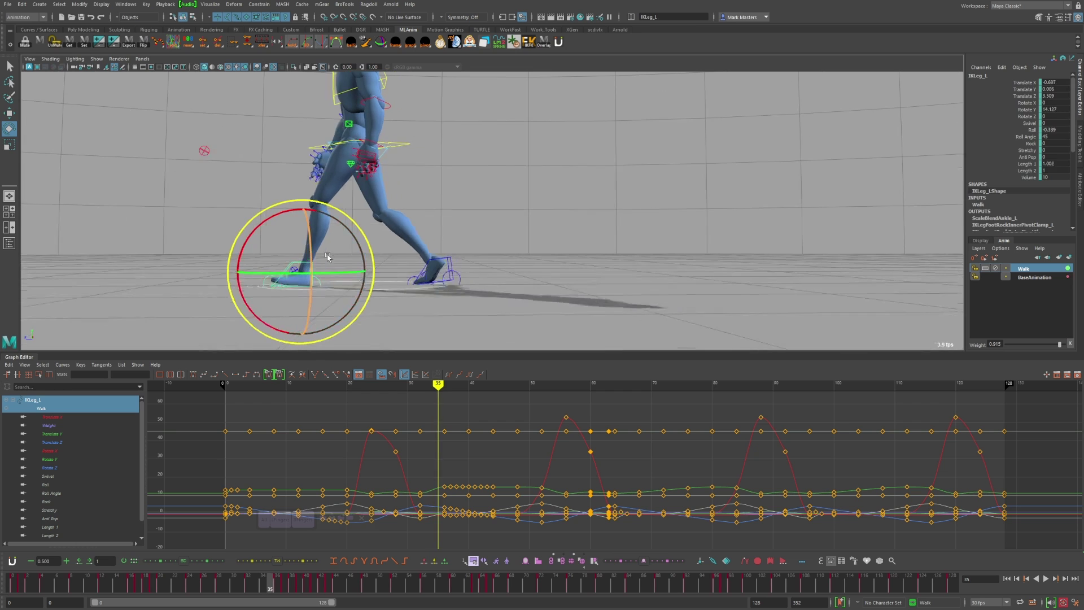
# Play the walk from the side and the front with the right foot IK control selected to review both feet.
pyautogui.hotkey('alt', 'v')
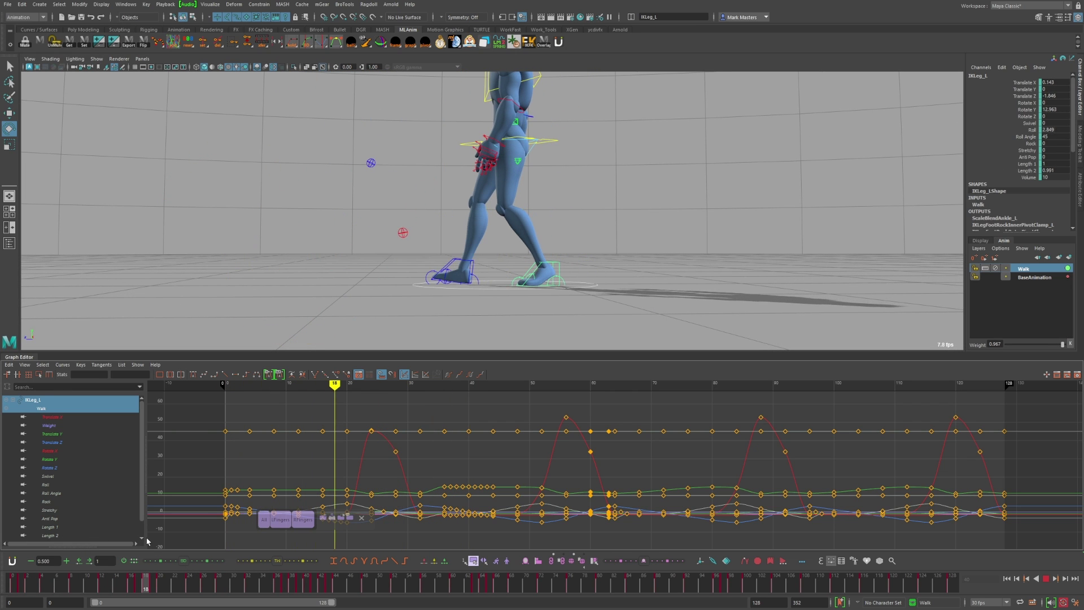
pyautogui.hotkey('alt', 'v')
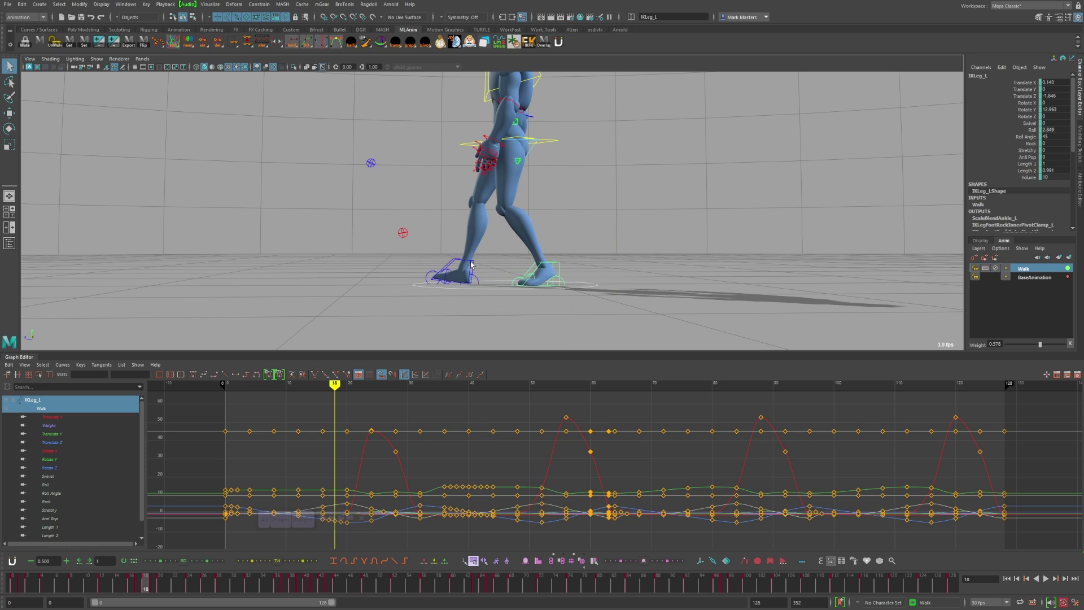
pyautogui.click(471, 264)
pyautogui.press('e')
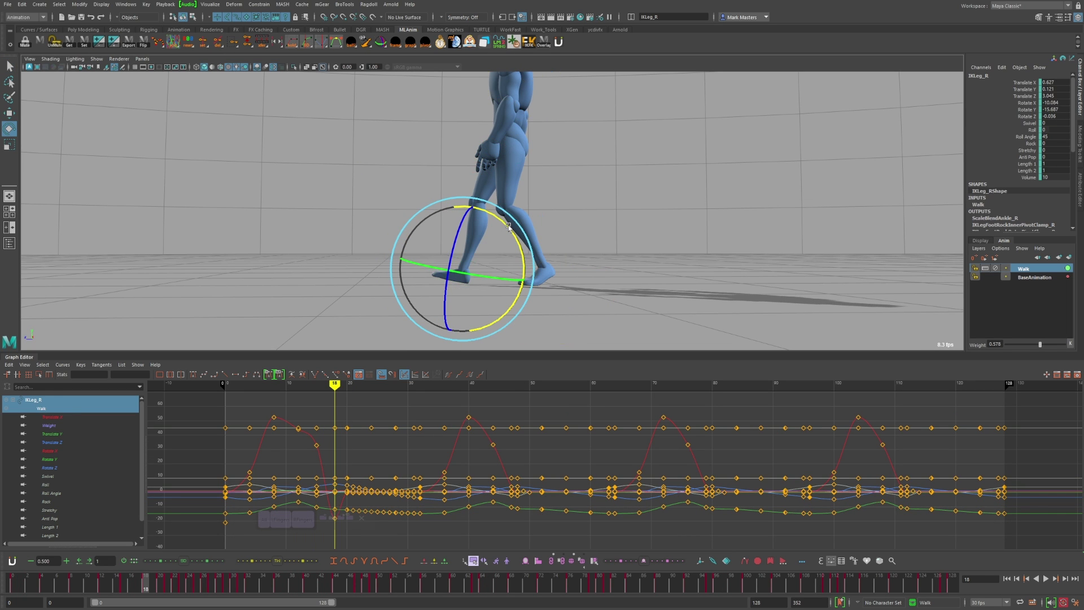
pyautogui.hotkey('alt', 'v')
pyautogui.hotkey('alt', 'shift', 'v')
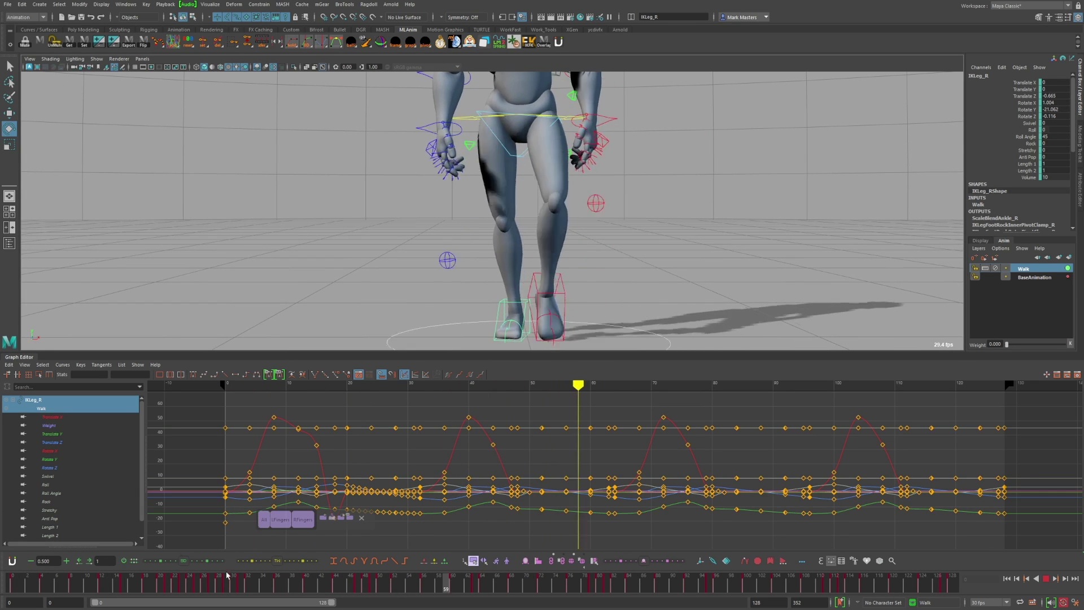
pyautogui.hotkey('alt', 'shift', 'v')
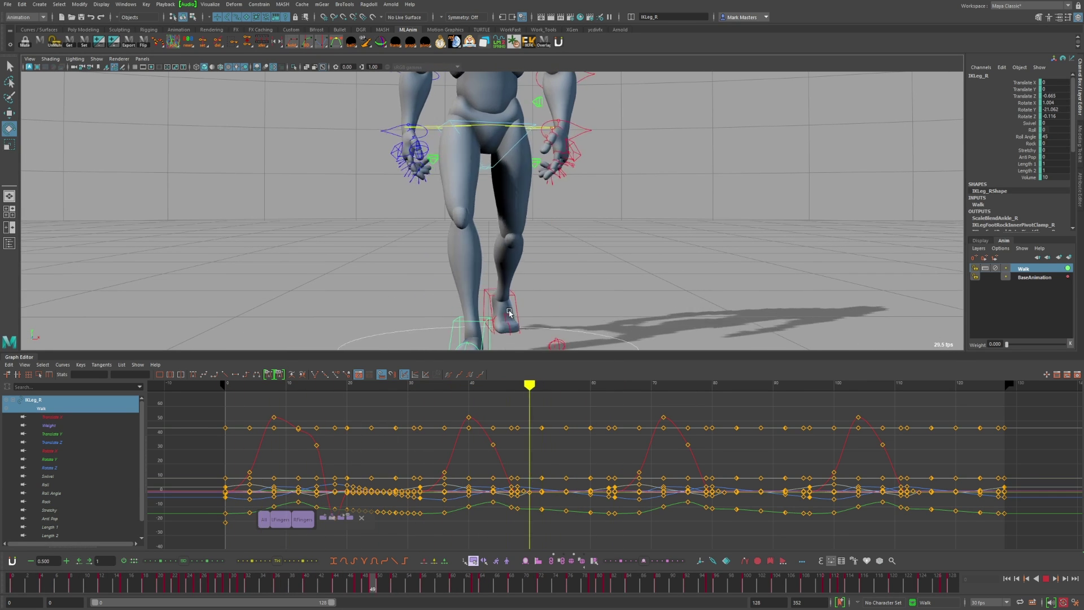
# Return to frame 0 and replay the first steps from the side to examine the transition out of the idle.
pyautogui.click(12, 583)
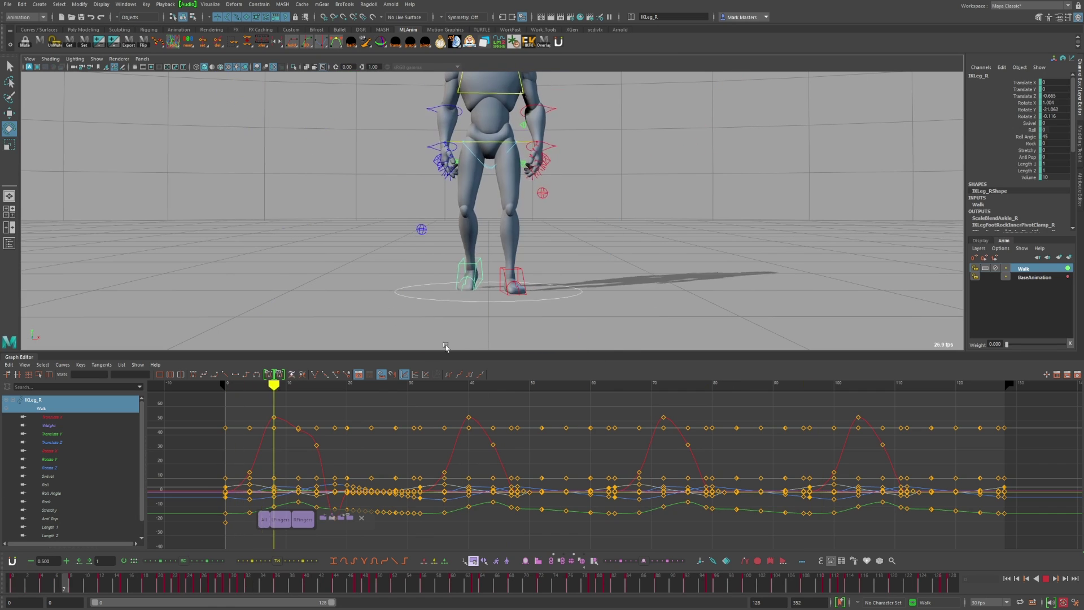
pyautogui.click(1046, 579)
pyautogui.keyDown('alt'); pyautogui.moveTo(444, 279); pyautogui.dragTo(621, 278); pyautogui.keyUp('alt')
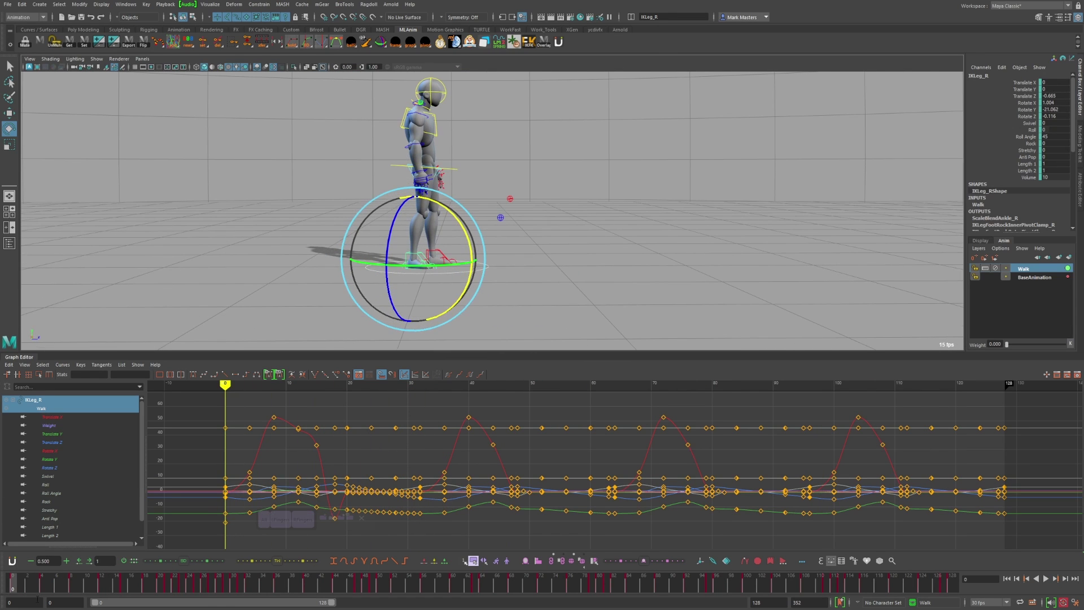
pyautogui.hotkey('alt', 'v')
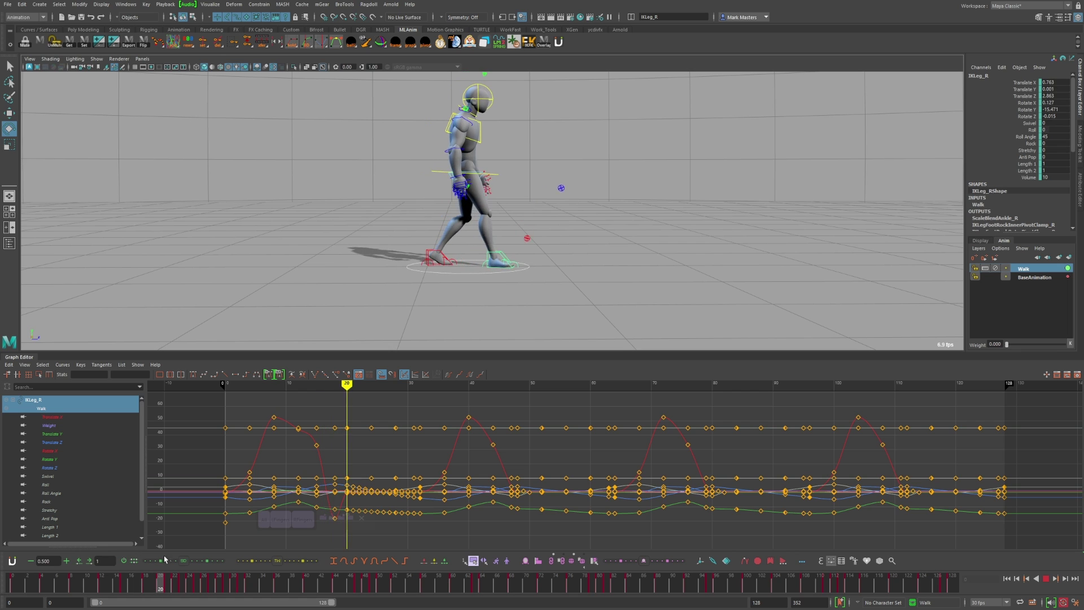
pyautogui.hotkey('alt', 'v')
pyautogui.scroll(3, 489, 246)
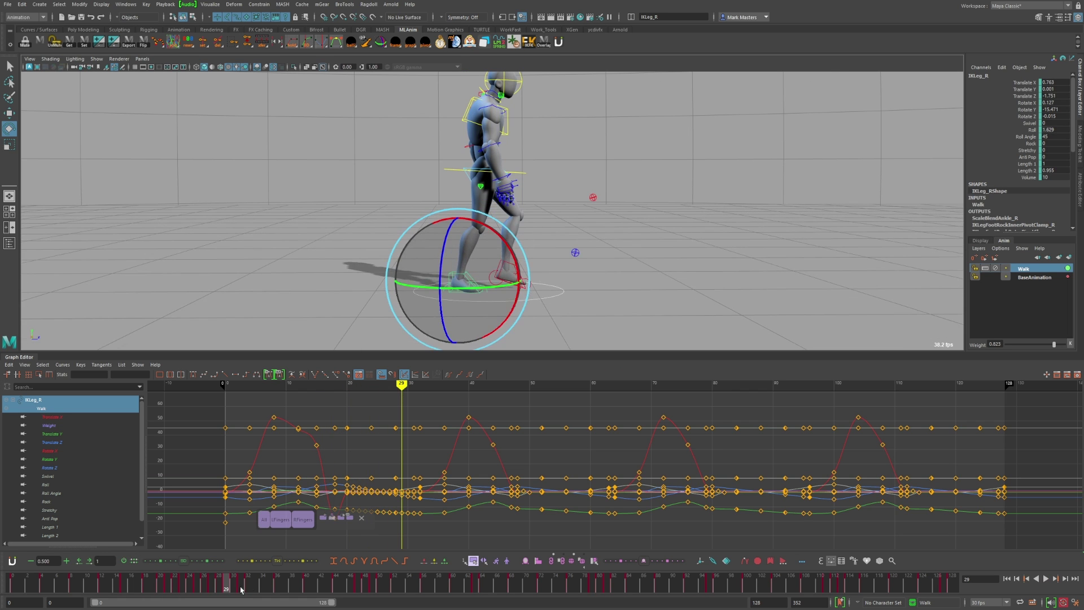
pyautogui.hotkey('alt', 'v')
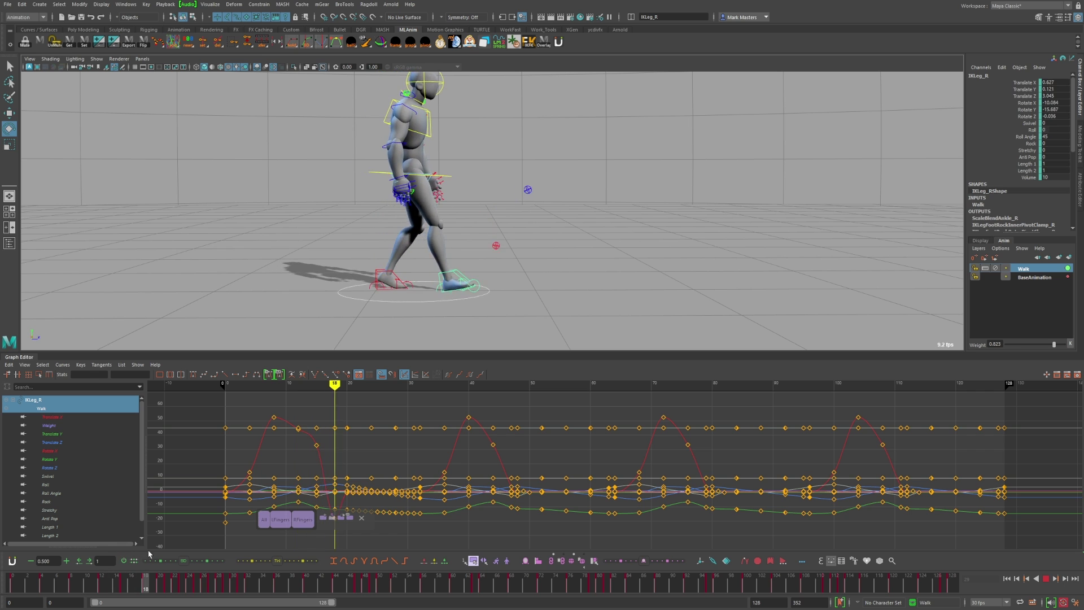
# From the front, move the left foot IK control slightly sideways as it swings forward after frame 20 to refine its arc.
pyautogui.moveTo(148, 554)
pyautogui.mouseDown()
pyautogui.moveTo(210, 555)
pyautogui.moveTo(148, 555)
pyautogui.mouseUp()
pyautogui.keyDown('alt'); pyautogui.moveTo(598, 317); pyautogui.dragTo(490, 305); pyautogui.keyUp('alt')
pyautogui.press('q')
pyautogui.press('.')
pyautogui.click(464, 301)
pyautogui.press('.')
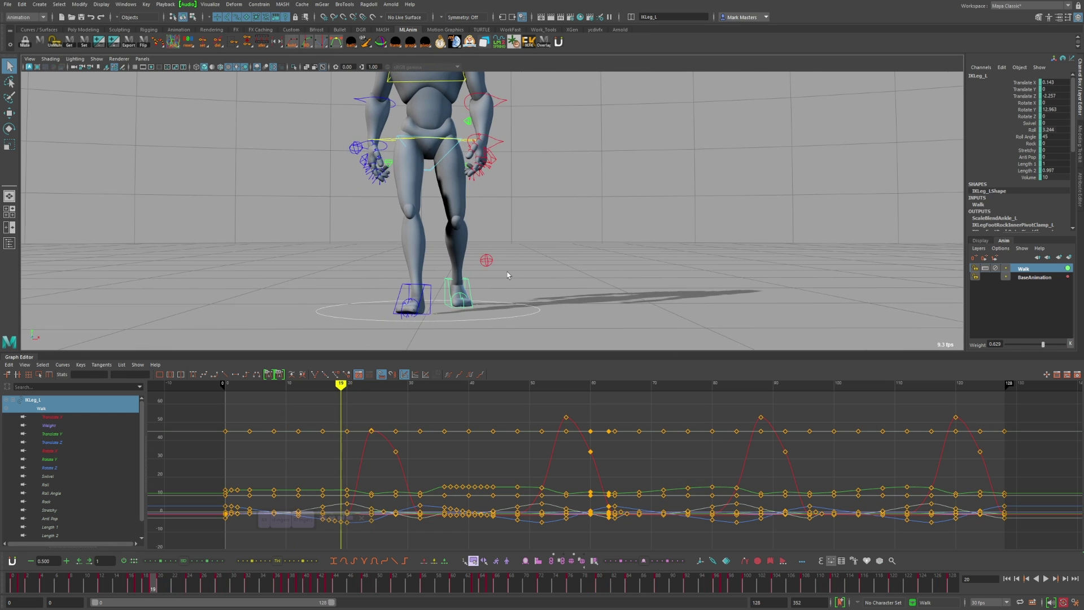
pyautogui.press('.')
pyautogui.press('.')
pyautogui.press('w')
pyautogui.moveTo(506, 275); pyautogui.dragTo(514, 275)
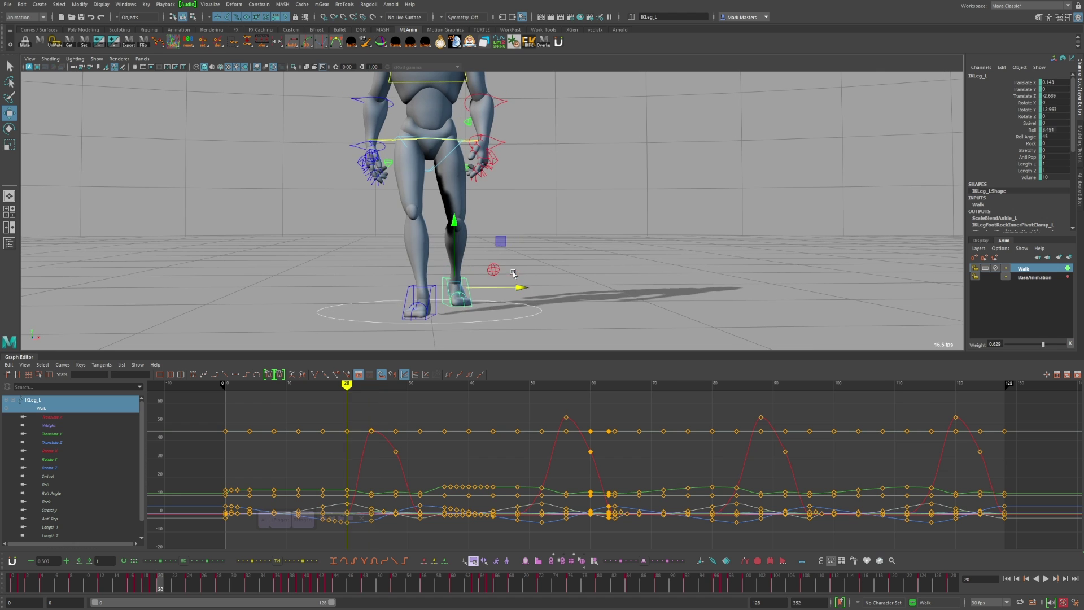
pyautogui.press('.')
# Replay the adjusted step, select the root control and scrub from frame 0 to 16 to examine the hips' movement.
pyautogui.click(1046, 579)
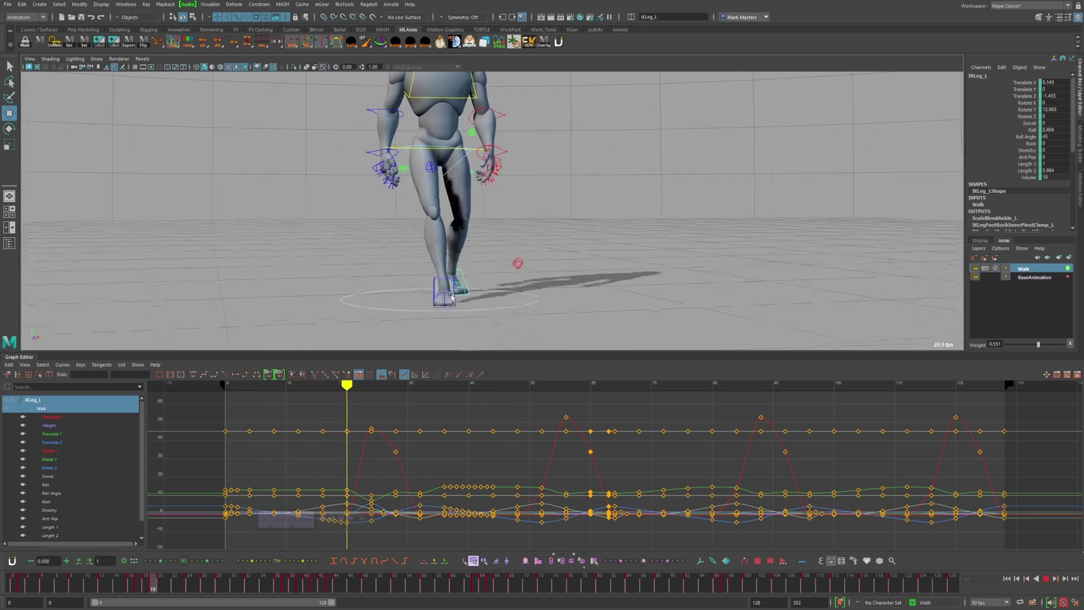
pyautogui.keyDown('alt'); pyautogui.moveTo(399, 305); pyautogui.dragTo(548, 275); pyautogui.keyUp('alt')
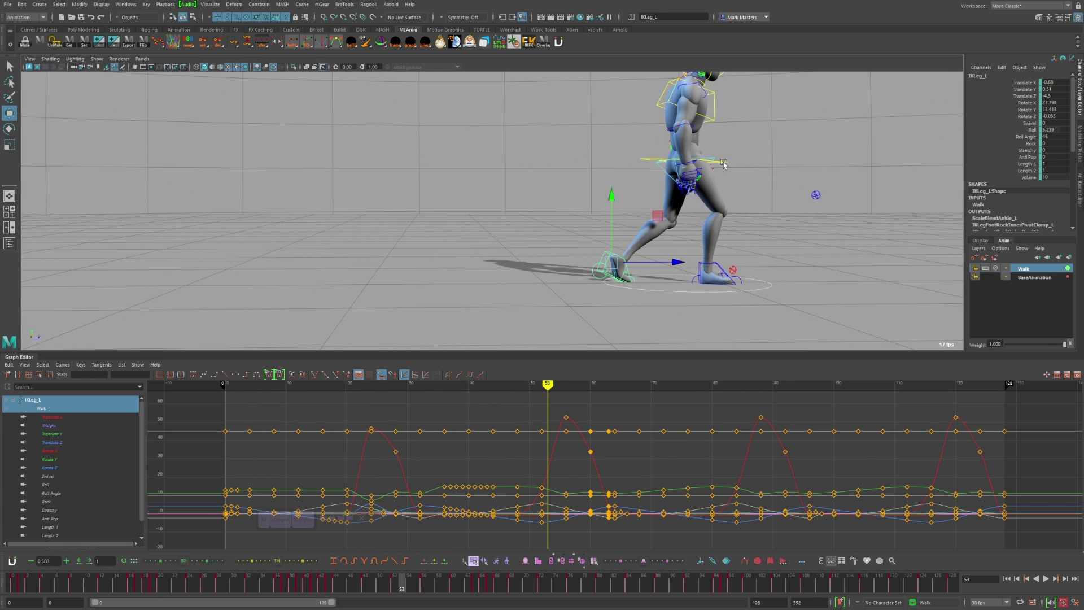
pyautogui.click(723, 164)
pyautogui.hotkey('alt', 'shift', 'v')
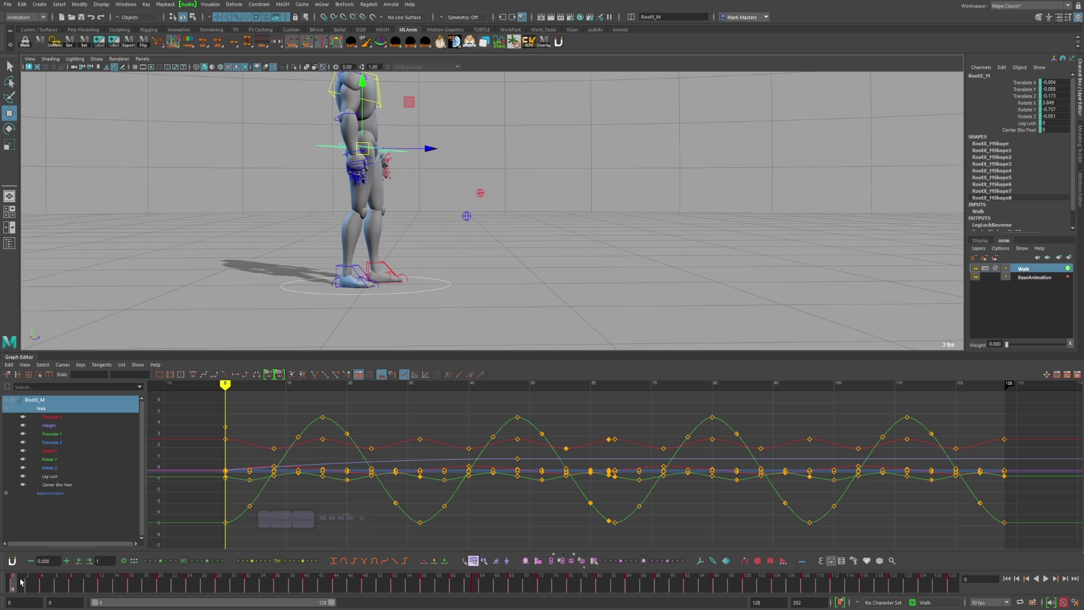
pyautogui.hotkey('alt', 'v')
pyautogui.click(60, 583)
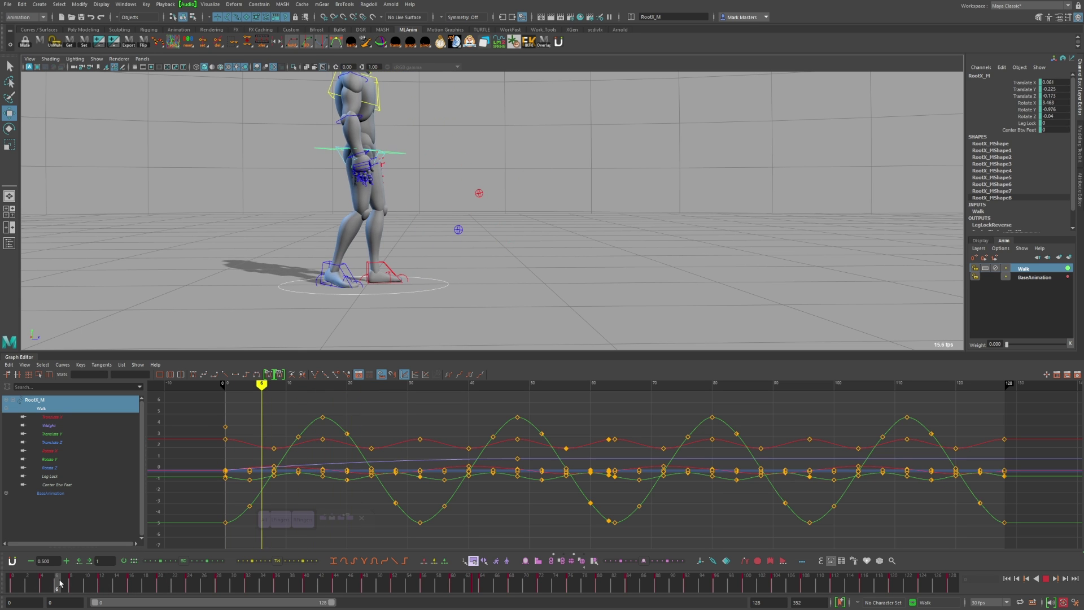
pyautogui.hotkey('alt', 'v')
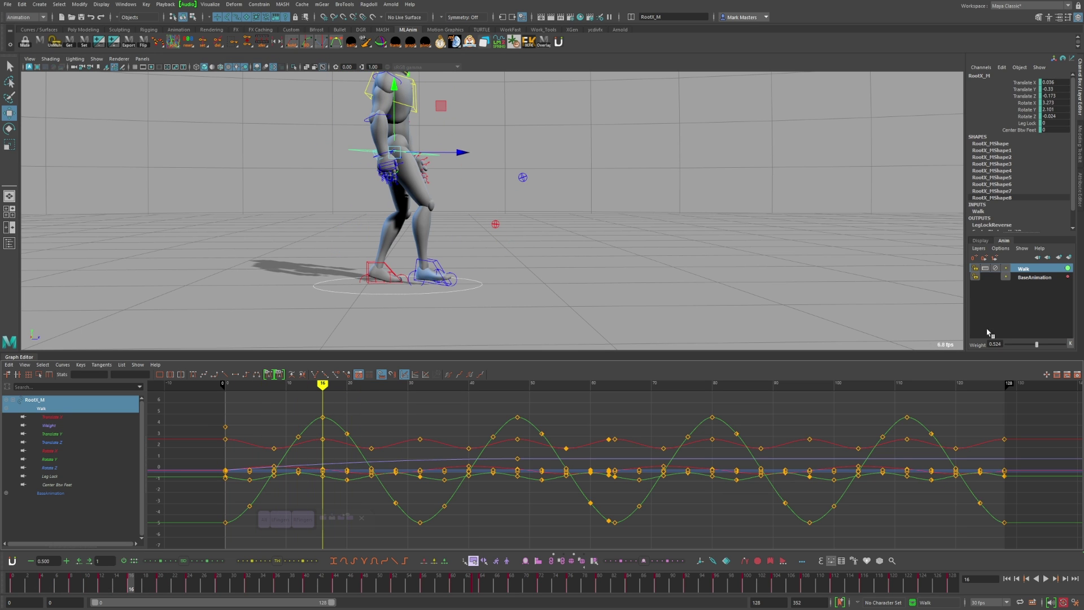
# Raise the root's Translate Y key at frame 16 and shift it to frame 15, lifting the low key at frame 20 slightly.
pyautogui.click(82, 434)
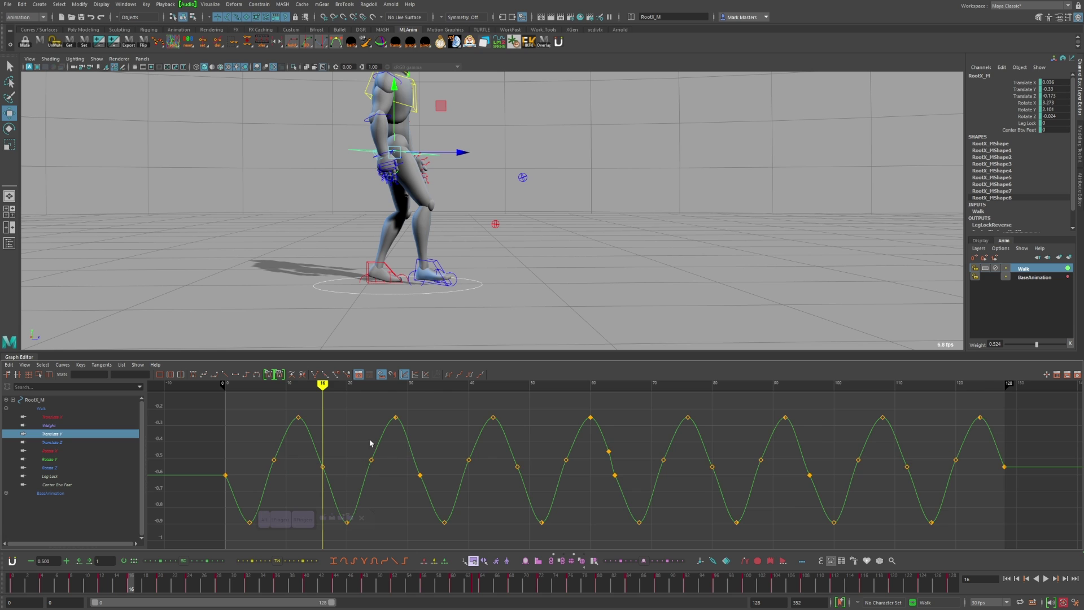
pyautogui.keyDown('alt'); pyautogui.keyDown('shift'); pyautogui.moveTo(370, 444); pyautogui.dragTo(721, 381, button='right'); pyautogui.keyUp('shift'); pyautogui.keyUp('alt')
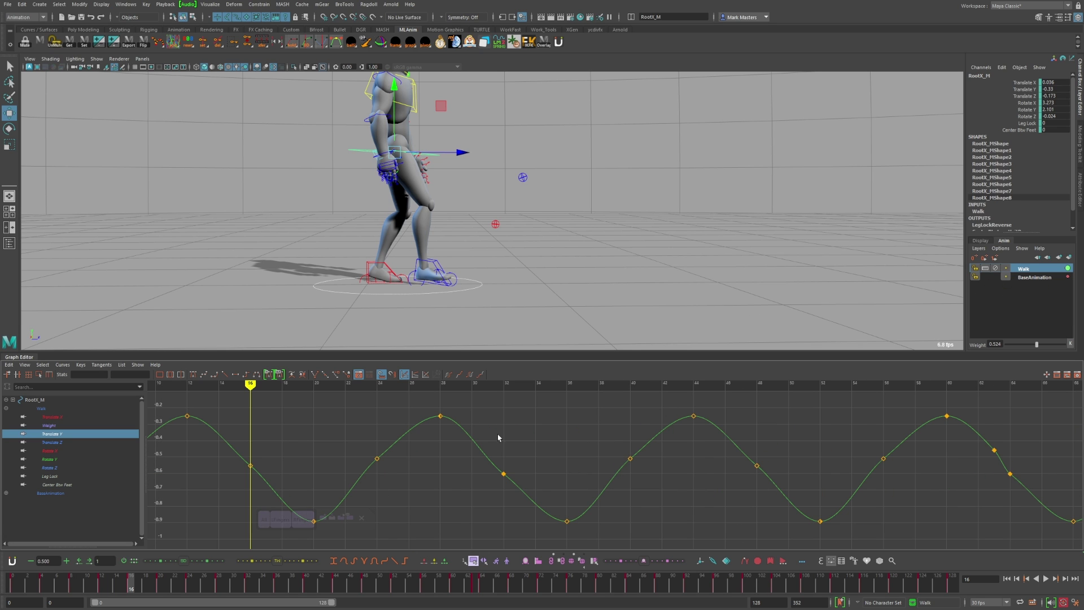
pyautogui.keyDown('alt'); pyautogui.moveTo(233, 476); pyautogui.dragTo(341, 471, button='middle'); pyautogui.keyUp('alt')
pyautogui.moveTo(409, 462); pyautogui.dragTo(443, 438, button='middle')
pyautogui.moveTo(387, 384)
pyautogui.mouseDown()
pyautogui.moveTo(297, 385)
pyautogui.moveTo(407, 384)
pyautogui.mouseUp()
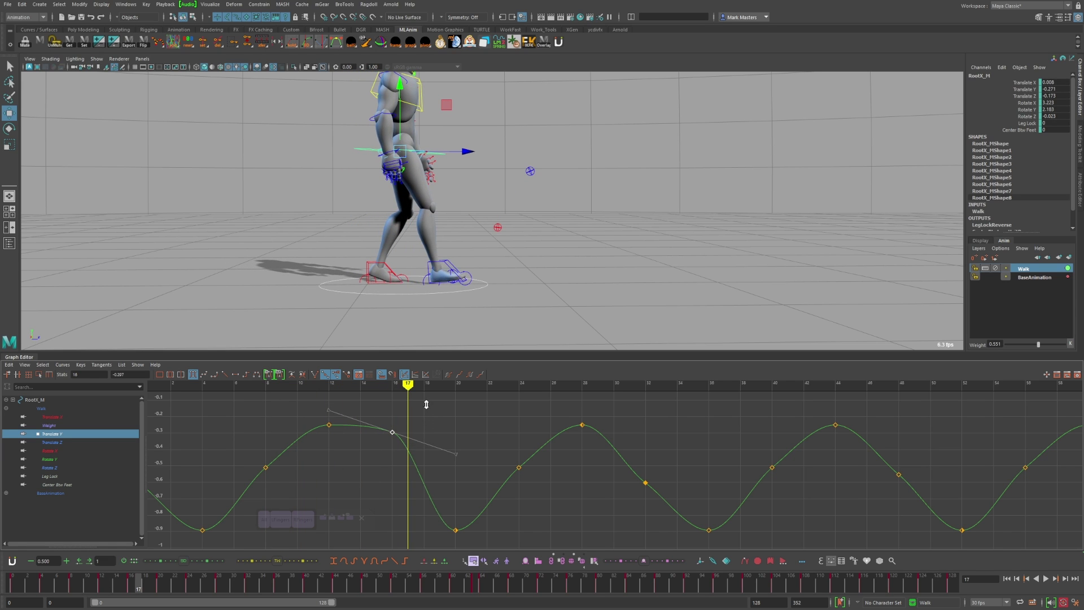
pyautogui.keyDown('shift'); pyautogui.moveTo(439, 438); pyautogui.dragTo(427, 432, button='middle'); pyautogui.keyUp('shift')
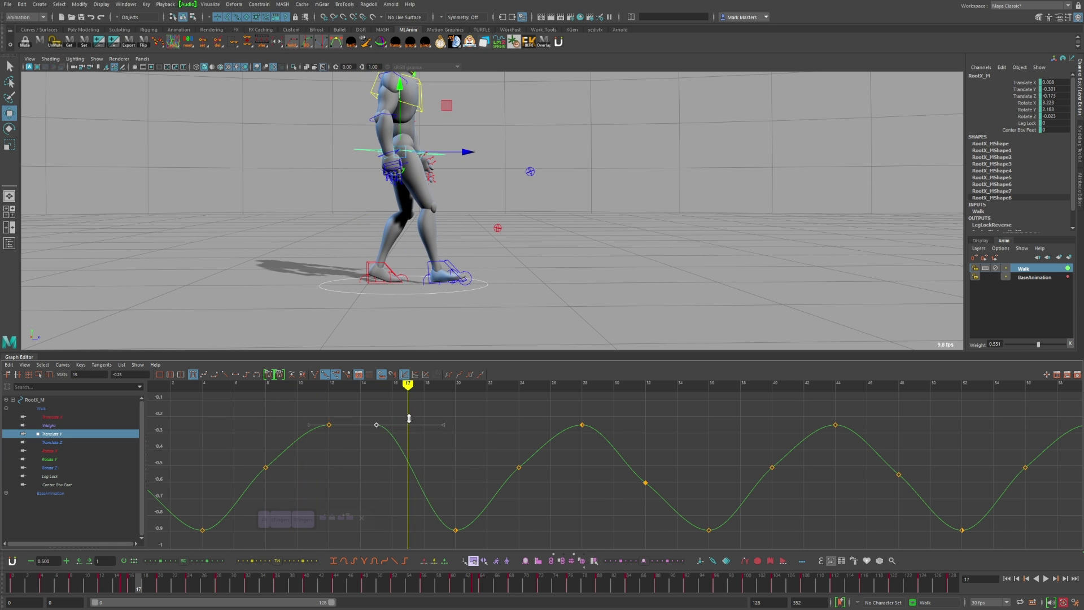
pyautogui.moveTo(406, 385)
pyautogui.mouseDown()
pyautogui.moveTo(297, 384)
pyautogui.moveTo(455, 389)
pyautogui.moveTo(394, 390)
pyautogui.moveTo(439, 389)
pyautogui.mouseUp()
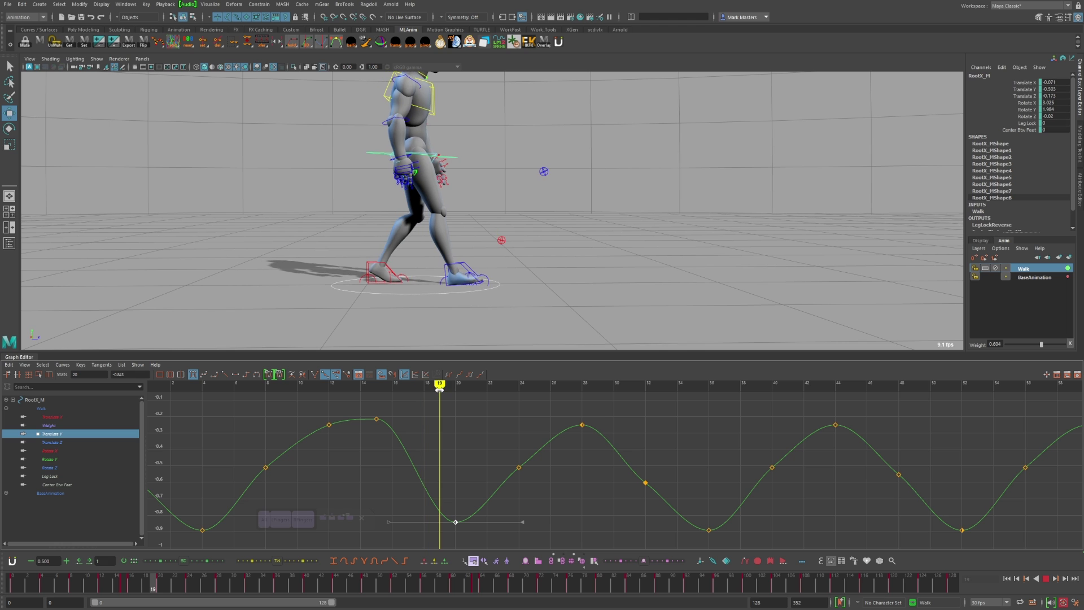
pyautogui.click(519, 468)
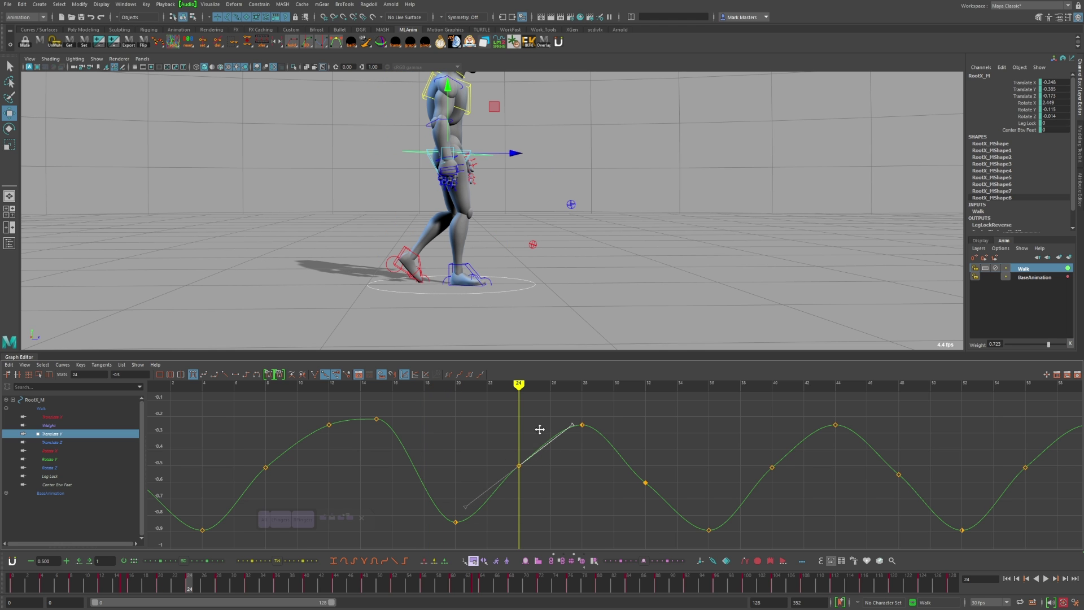
# Isolate the root's Translate Z curve on the Walk layer and raise its key at frame 16 to about 0.5.
pyautogui.moveTo(62, 441); pyautogui.dragTo(79, 450)
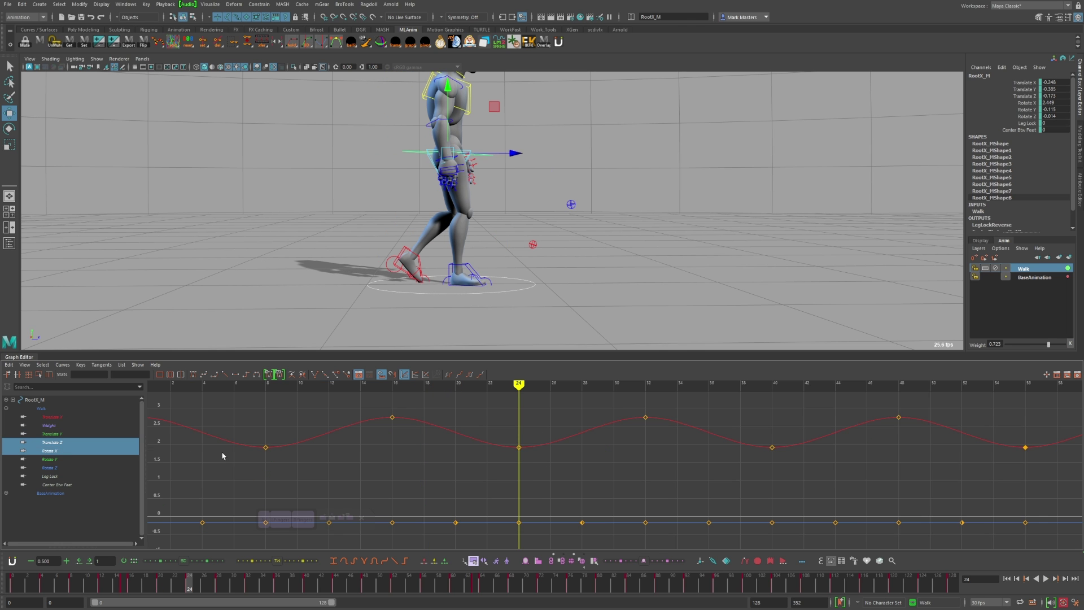
pyautogui.click(87, 450)
pyautogui.click(75, 444)
pyautogui.press('a')
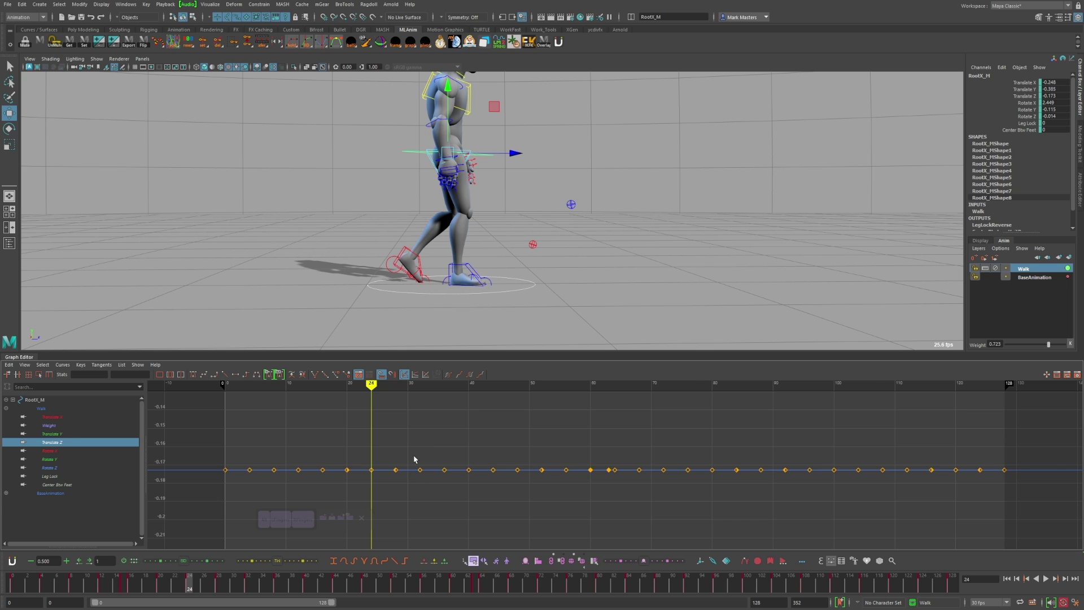
pyautogui.keyDown('alt'); pyautogui.moveTo(415, 459); pyautogui.dragTo(499, 472, button='middle'); pyautogui.keyUp('alt')
pyautogui.moveTo(473, 384)
pyautogui.mouseDown()
pyautogui.moveTo(328, 387)
pyautogui.moveTo(423, 397)
pyautogui.mouseUp()
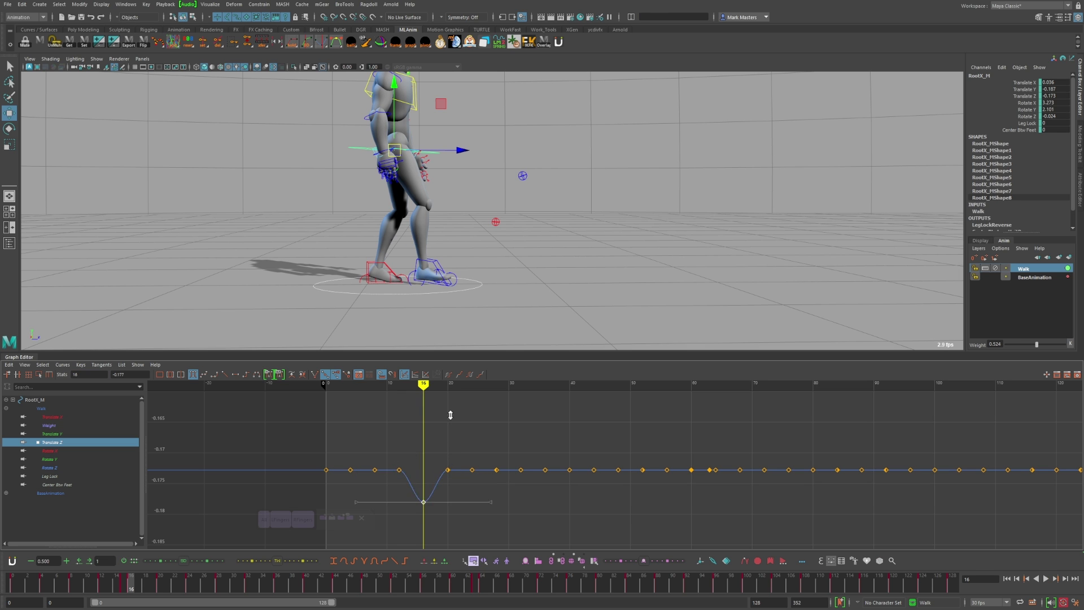
pyautogui.keyDown('shift'); pyautogui.moveTo(450, 415); pyautogui.dragTo(450, 357, button='middle'); pyautogui.keyUp('shift')
pyautogui.keyDown('alt'); pyautogui.moveTo(485, 395); pyautogui.dragTo(437, 467, button='right'); pyautogui.keyUp('alt')
pyautogui.keyDown('shift'); pyautogui.moveTo(436, 467); pyautogui.dragTo(437, 454, button='middle'); pyautogui.keyUp('shift')
pyautogui.keyDown('alt'); pyautogui.moveTo(443, 452); pyautogui.dragTo(520, 443, button='middle'); pyautogui.keyUp('alt')
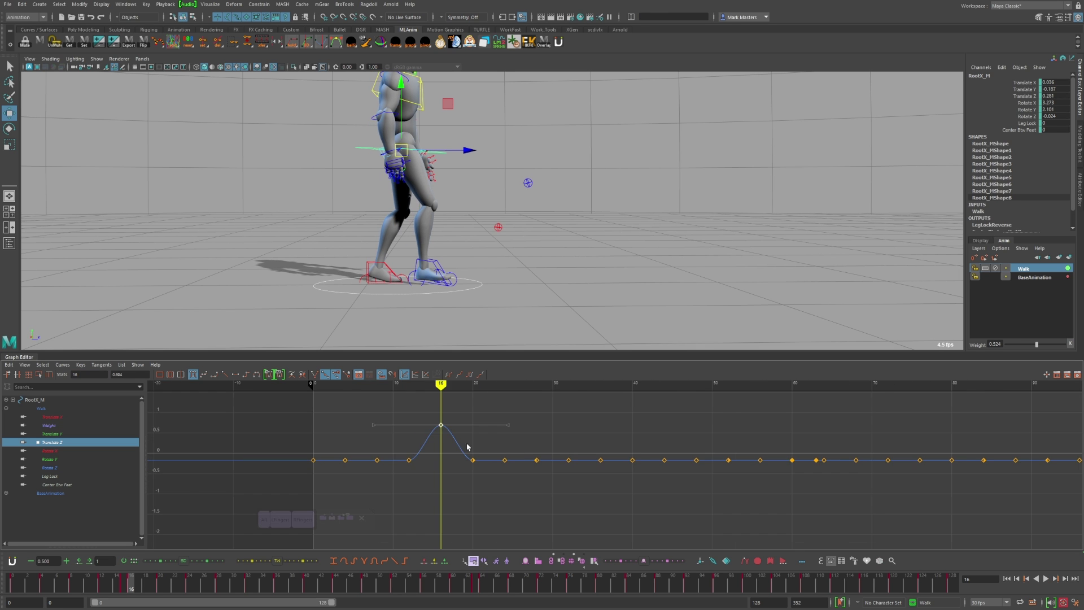
pyautogui.keyDown('alt'); pyautogui.moveTo(466, 446); pyautogui.dragTo(528, 437, button='right'); pyautogui.keyUp('alt')
pyautogui.keyDown('alt'); pyautogui.moveTo(528, 437); pyautogui.dragTo(472, 431, button='middle'); pyautogui.keyUp('alt')
pyautogui.keyDown('alt'); pyautogui.moveTo(472, 431); pyautogui.dragTo(460, 429, button='middle'); pyautogui.keyUp('alt')
# Delete the root's Translate Z key at frame 12 and raise the frame 8 key to about -0.06.
pyautogui.moveTo(438, 418); pyautogui.dragTo(392, 490)
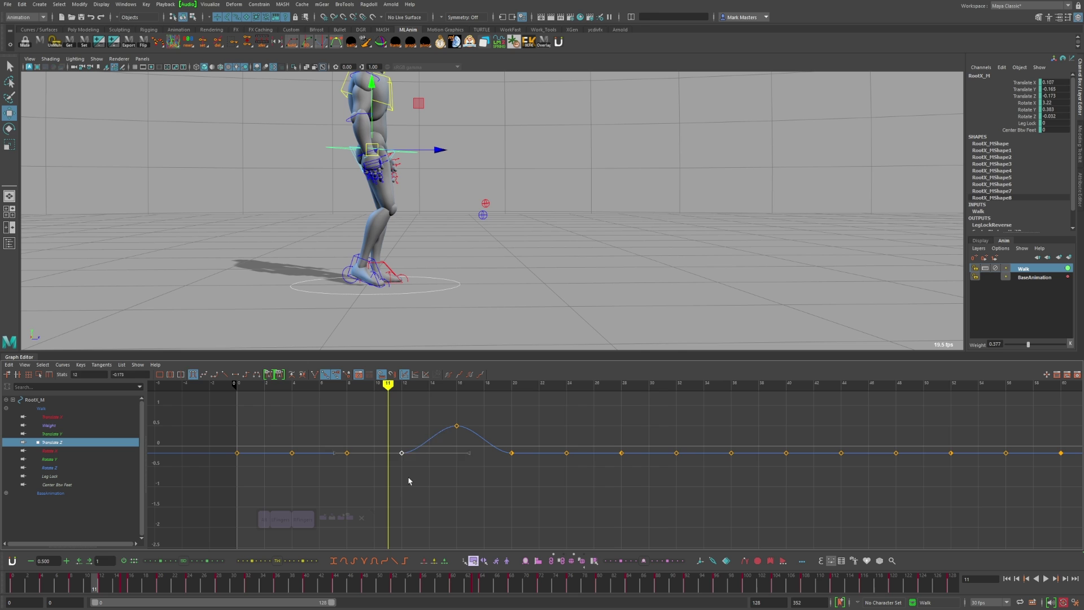
pyautogui.press('Delete')
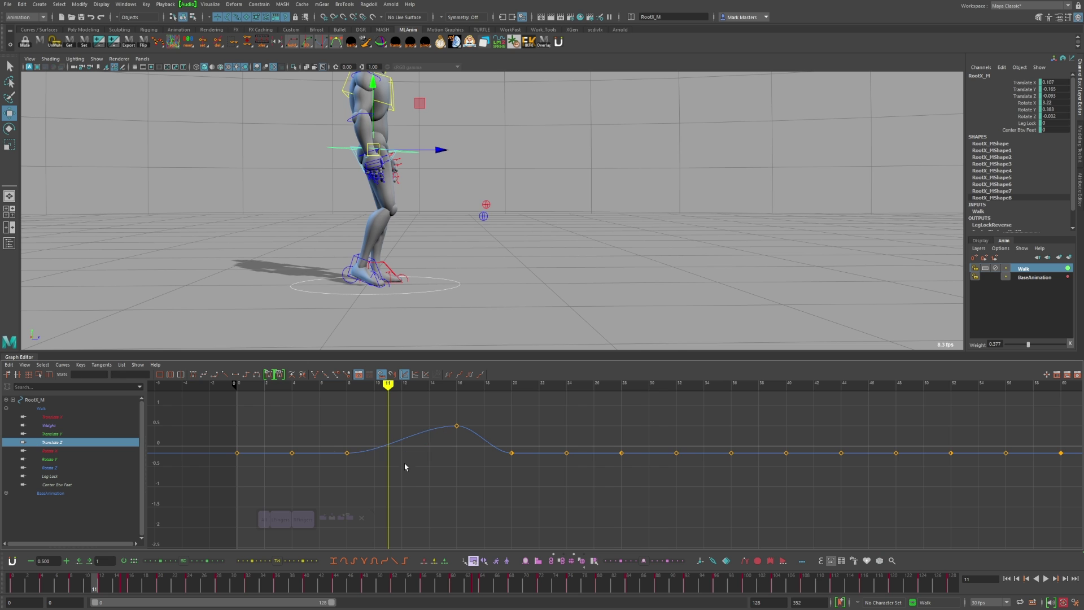
pyautogui.moveTo(369, 387); pyautogui.dragTo(341, 387)
pyautogui.click(346, 386)
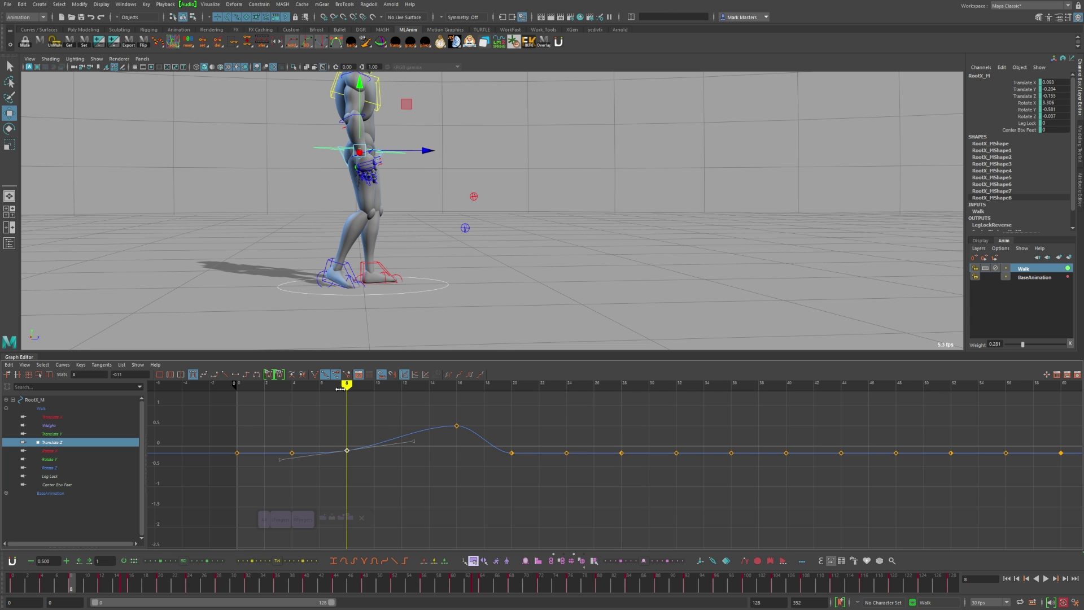
pyautogui.moveTo(341, 388)
pyautogui.mouseDown()
pyautogui.moveTo(292, 387)
pyautogui.moveTo(346, 395)
pyautogui.mouseUp()
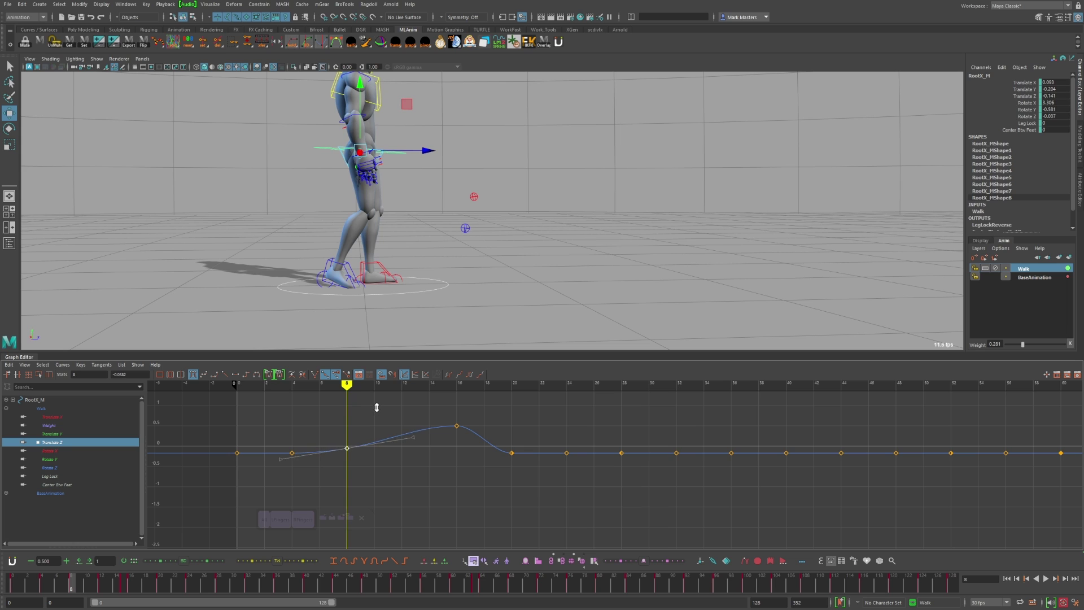
# Nudge the root's Translate Z key at frame 8 on the Walk layer slightly upward.
pyautogui.moveTo(347, 386)
pyautogui.mouseDown()
pyautogui.moveTo(290, 388)
pyautogui.moveTo(345, 389)
pyautogui.mouseUp()
pyautogui.moveTo(407, 261); pyautogui.dragTo(409, 282, button='middle')
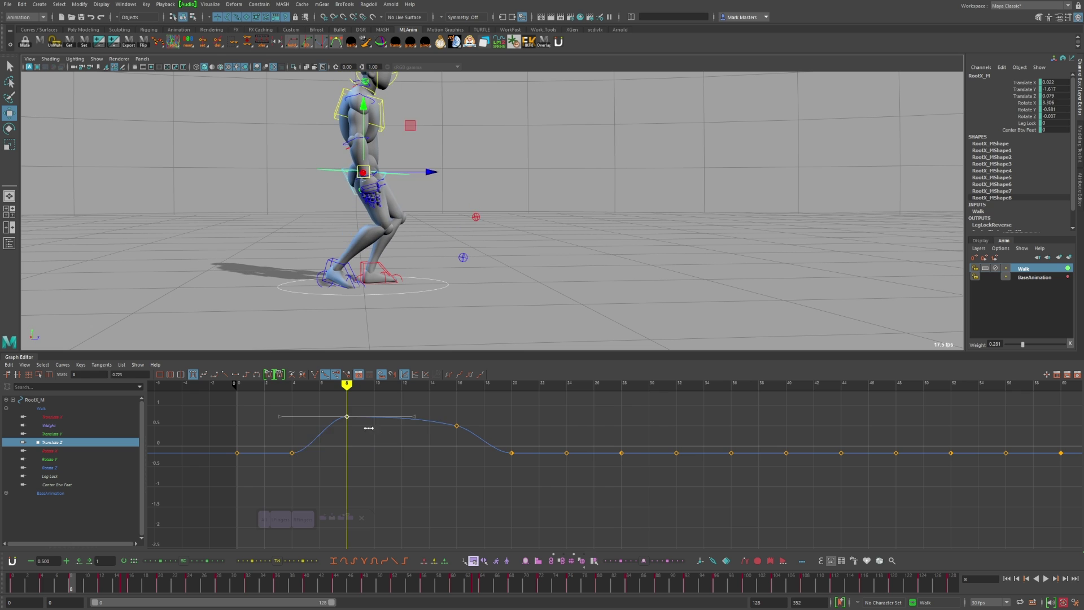
pyautogui.hotkey('ctrl', 'z')
pyautogui.moveTo(373, 409)
pyautogui.keyDown('shift'); pyautogui.mouseDown(button='middle')
pyautogui.moveTo(370, 468)
pyautogui.moveTo(368, 400)
pyautogui.mouseUp(button='middle'); pyautogui.keyUp('shift')
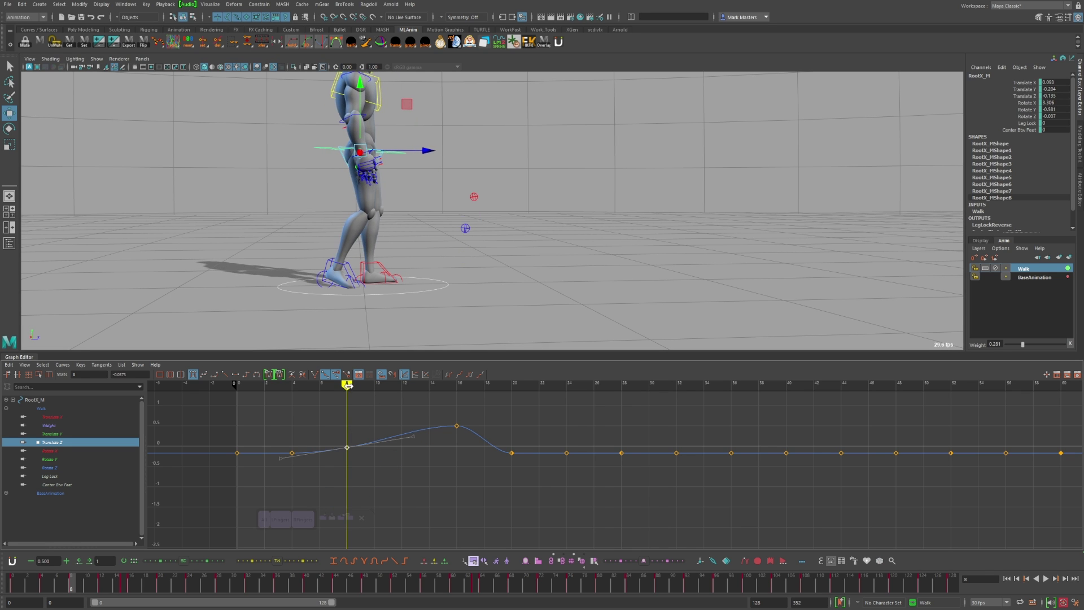
# Delete the root's Translate Z key at frame 20 and replay the motion.
pyautogui.moveTo(349, 388)
pyautogui.mouseDown()
pyautogui.moveTo(264, 388)
pyautogui.moveTo(476, 386)
pyautogui.moveTo(502, 399)
pyautogui.moveTo(550, 390)
pyautogui.moveTo(511, 390)
pyautogui.mouseUp()
pyautogui.moveTo(534, 417); pyautogui.dragTo(487, 487)
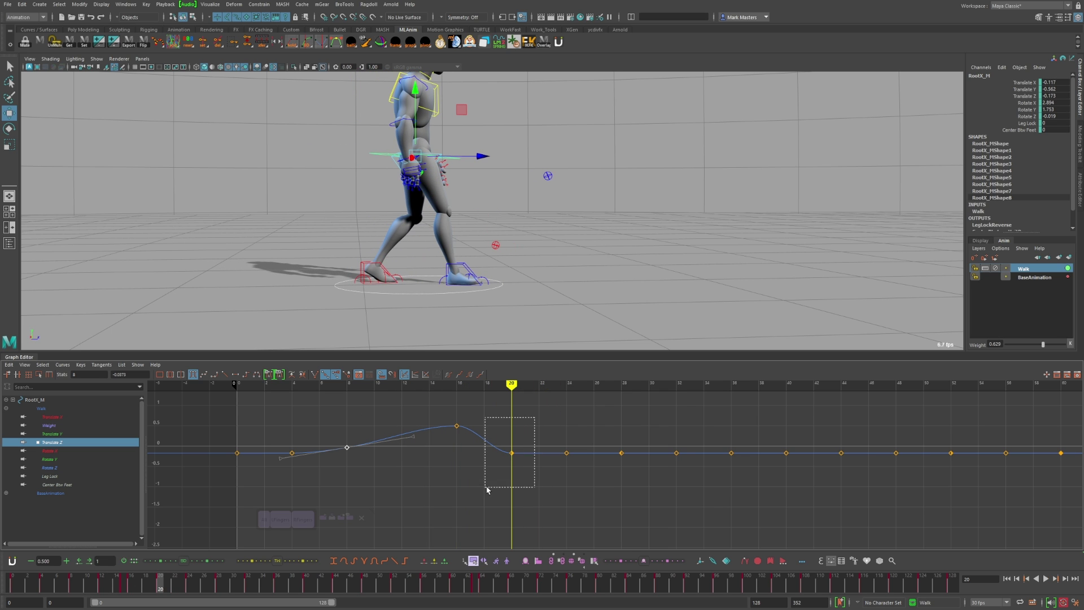
pyautogui.press('Delete')
pyautogui.click(455, 384)
pyautogui.hotkey('alt', 'v')
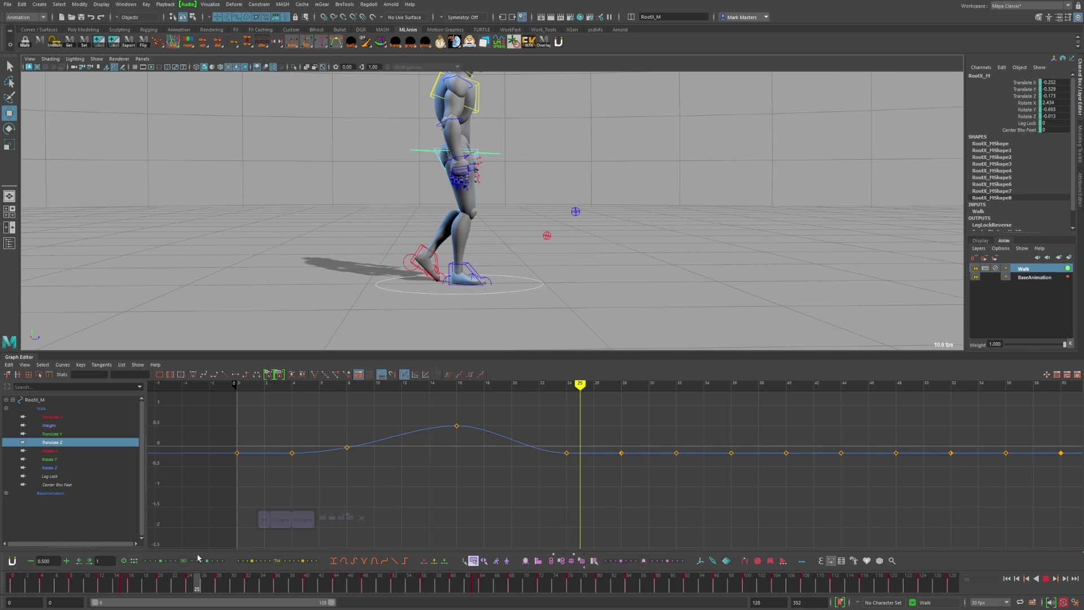
# Raise the root's Translate Z key at frame 24 to just below zero and replay the result.
pyautogui.moveTo(194, 549); pyautogui.dragTo(193, 547)
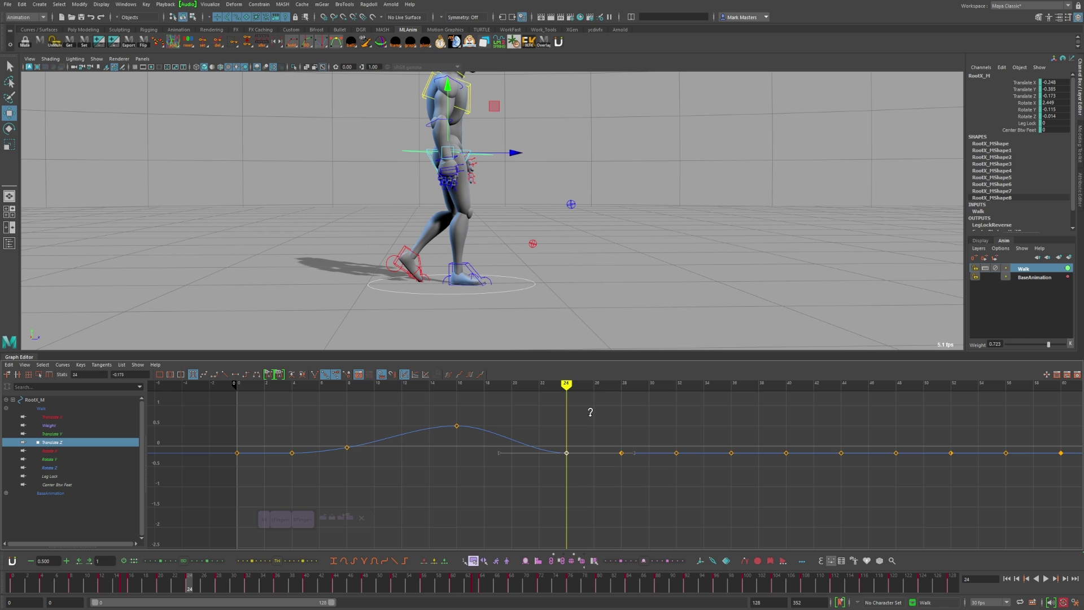
pyautogui.moveTo(589, 413); pyautogui.dragTo(591, 409, button='middle')
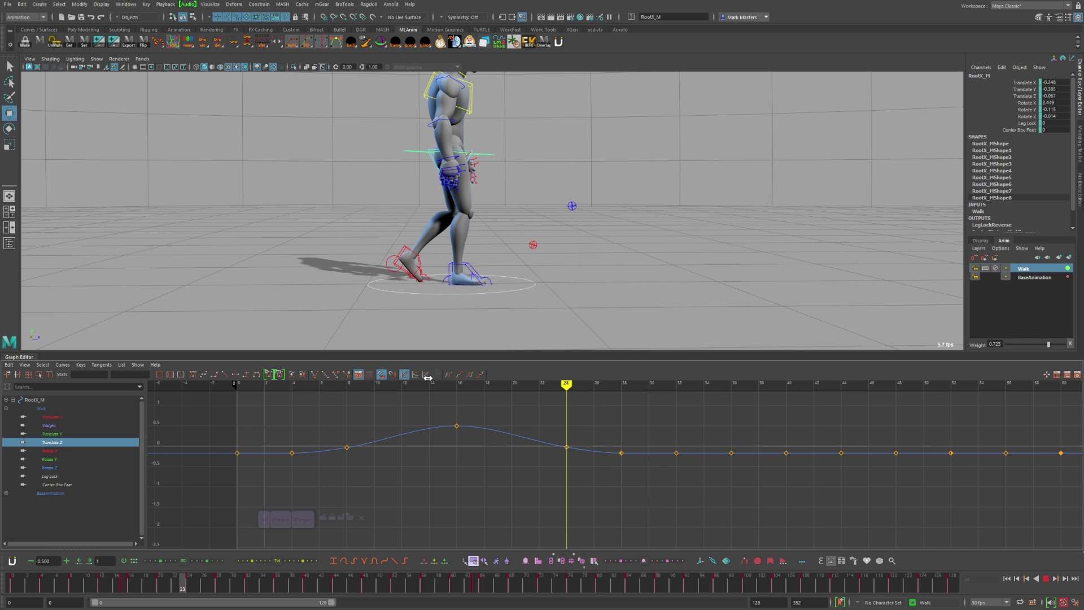
pyautogui.moveTo(427, 378); pyautogui.dragTo(497, 375)
pyautogui.hotkey('alt', 'v')
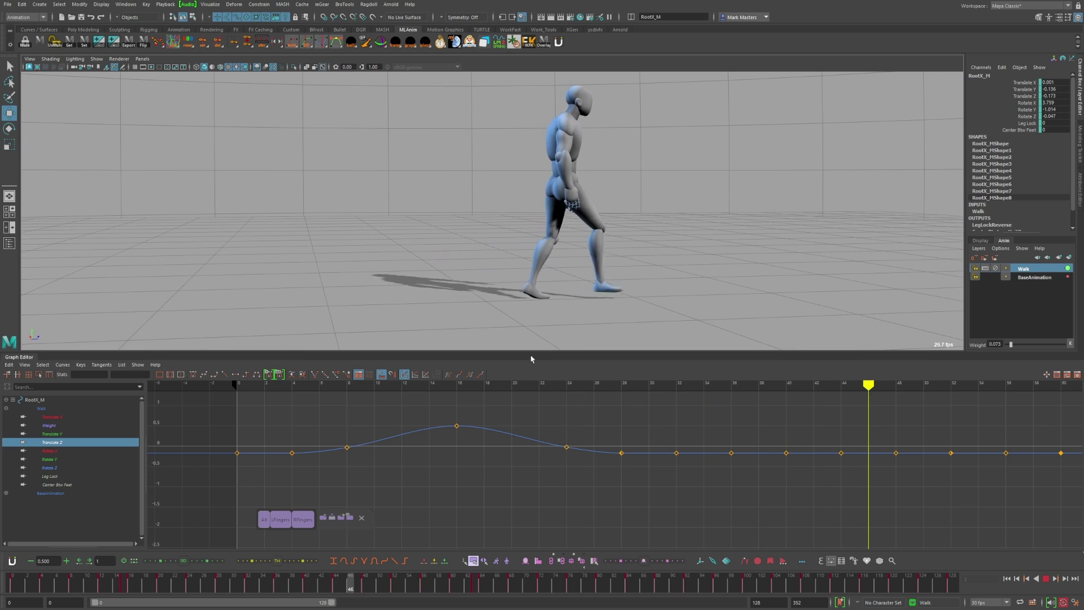
# Replay the idle-to-walk blend from the front to examine the hips' side-to-side weight shift.
pyautogui.keyDown('alt'); pyautogui.moveTo(542, 272); pyautogui.dragTo(483, 266); pyautogui.keyUp('alt')
pyautogui.click(10, 582)
pyautogui.keyDown('alt'); pyautogui.moveTo(550, 293); pyautogui.dragTo(529, 295); pyautogui.keyUp('alt')
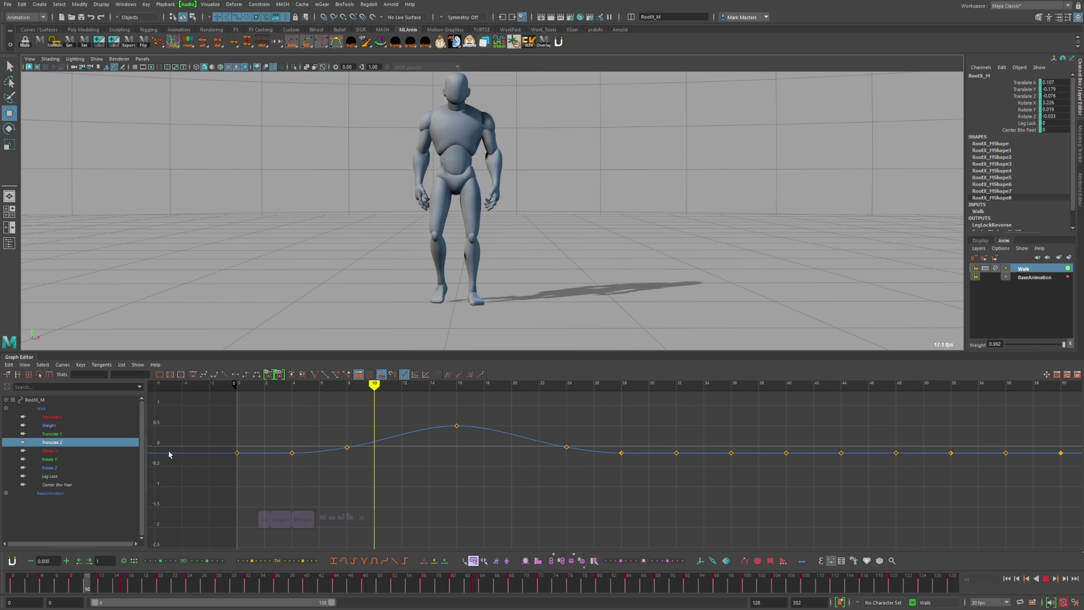
pyautogui.press('Escape')
pyautogui.keyDown('alt'); pyautogui.moveTo(491, 180); pyautogui.dragTo(545, 179); pyautogui.keyUp('alt')
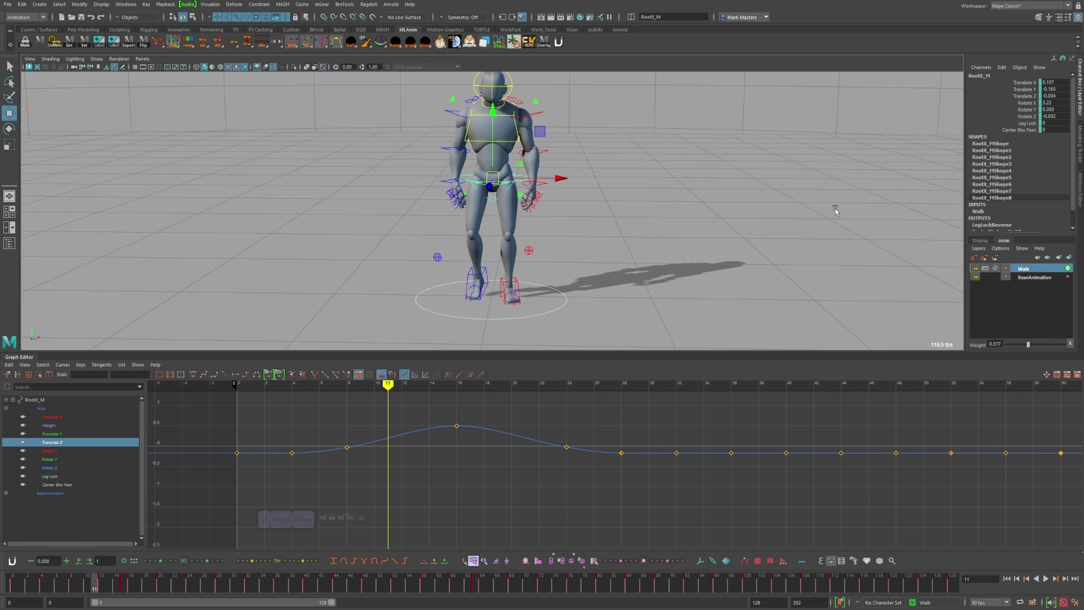
# Create a new animation layer from the selected root control and key it at frame 0.
pyautogui.click(661, 155)
pyautogui.click(502, 183)
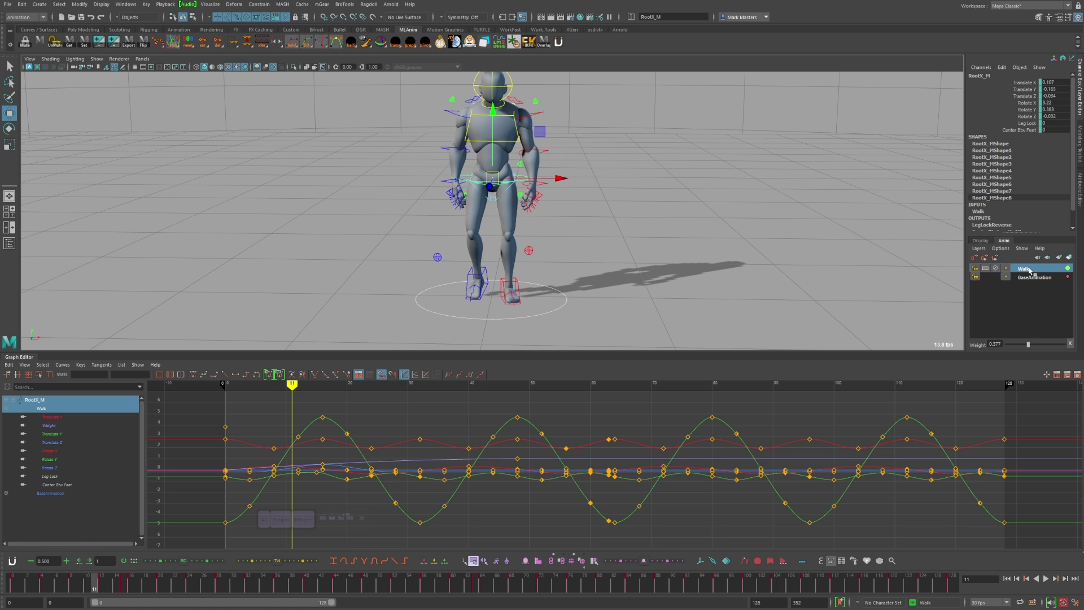
pyautogui.click(1069, 258)
pyautogui.hotkey('alt', 'shift', 'v')
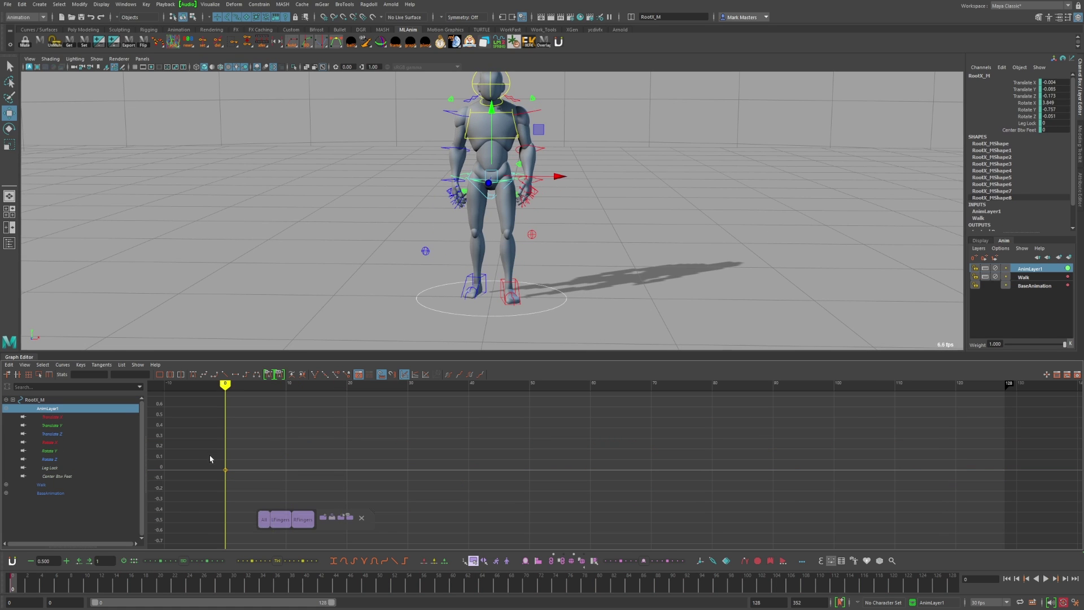
# Shift the root sideways over the planted foot at frame 11, keying a Translate X offset of about 0.5 on the new layer.
pyautogui.moveTo(47, 577); pyautogui.dragTo(94, 576)
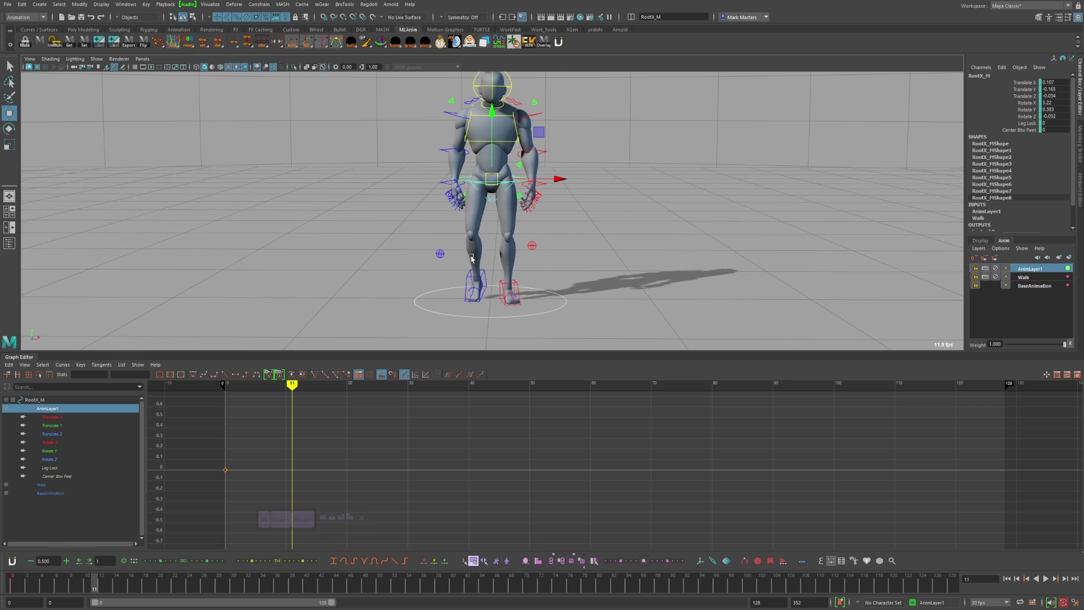
pyautogui.keyDown('alt'); pyautogui.moveTo(508, 207); pyautogui.dragTo(526, 168); pyautogui.keyUp('alt')
pyautogui.press(',')
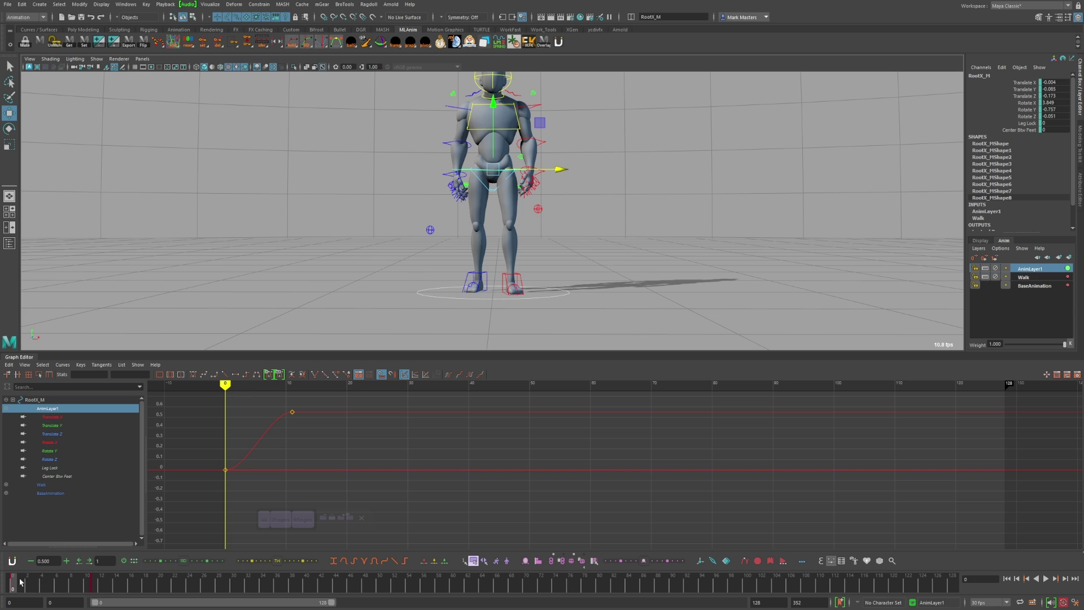
# Key the root at frame 23 on the new layer with a reduced Translate X offset of about 0.2.
pyautogui.moveTo(20, 581); pyautogui.dragTo(183, 579)
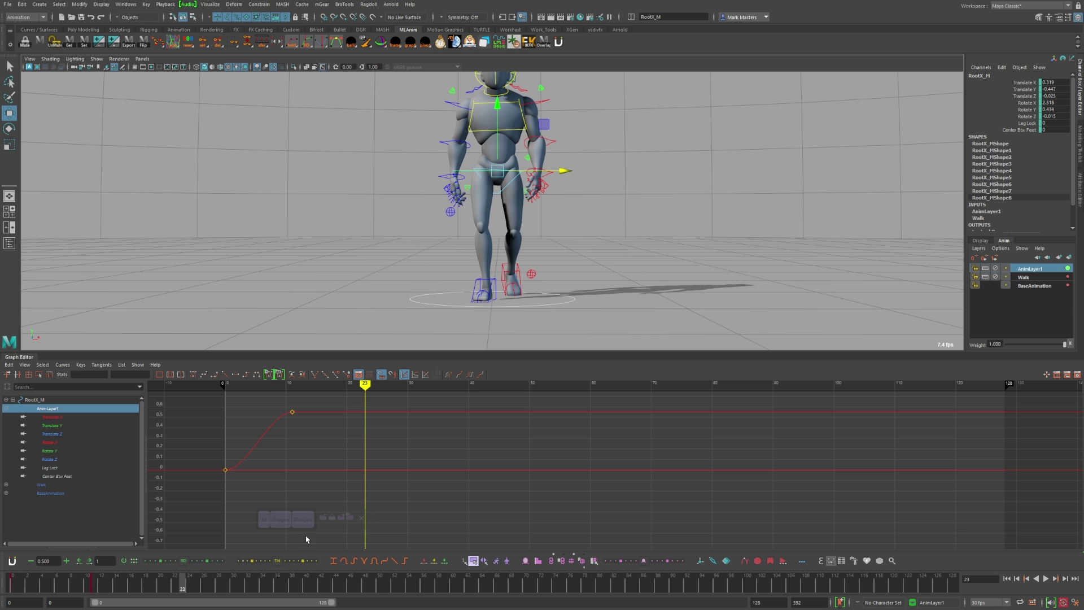
pyautogui.click(974, 258)
pyautogui.press(',')
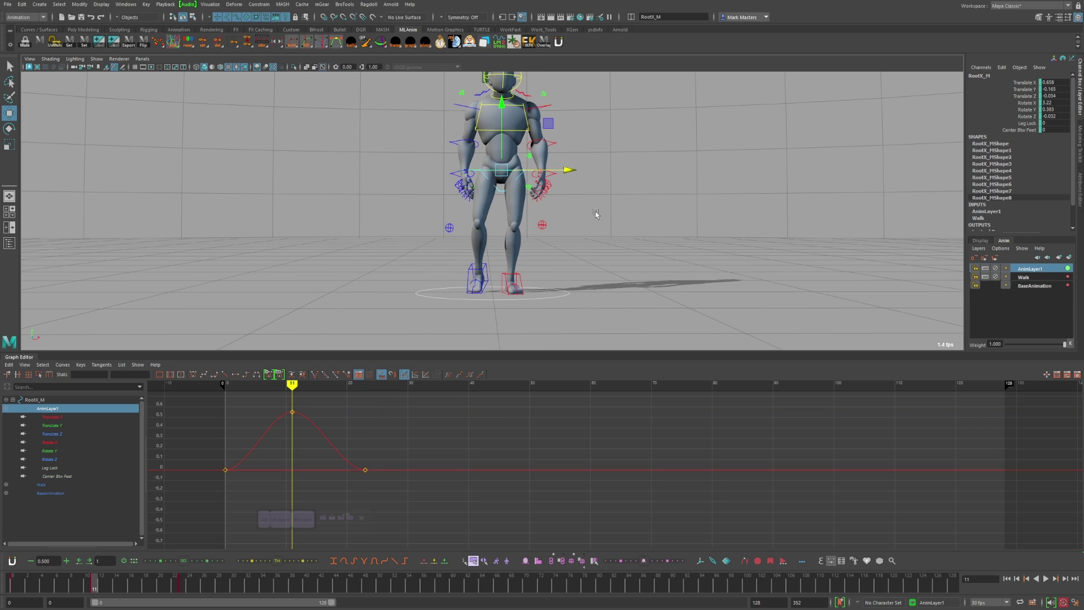
pyautogui.press('.')
pyautogui.moveTo(531, 171); pyautogui.dragTo(534, 171)
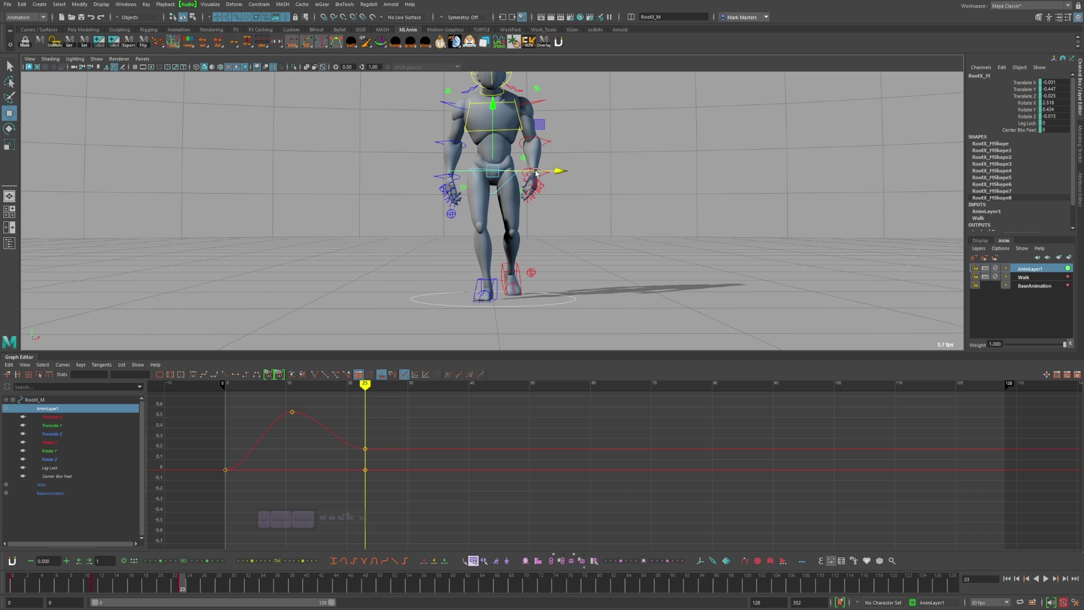
# Zero-key the root's layer offset at frame 33 and scrub through to frame 48.
pyautogui.moveTo(85, 579); pyautogui.dragTo(256, 586)
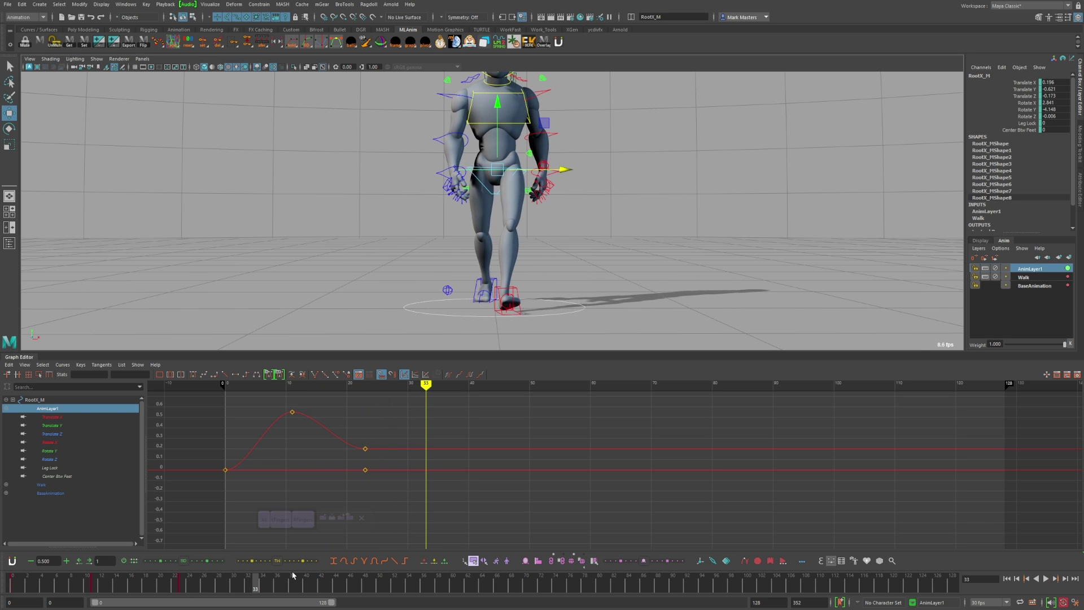
pyautogui.click(974, 258)
pyautogui.moveTo(183, 582); pyautogui.dragTo(367, 587)
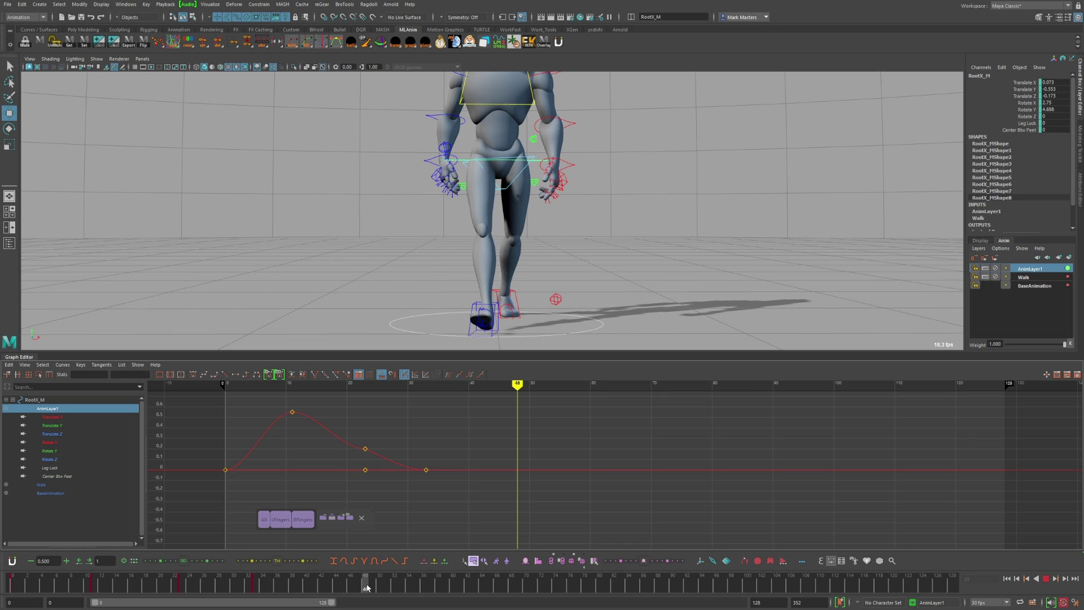
# Angle the tangents of the root's Translate X key at frame 23 so the curve descends smoothly toward frame 33.
pyautogui.keyDown('alt'); pyautogui.moveTo(565, 282); pyautogui.dragTo(613, 262); pyautogui.keyUp('alt')
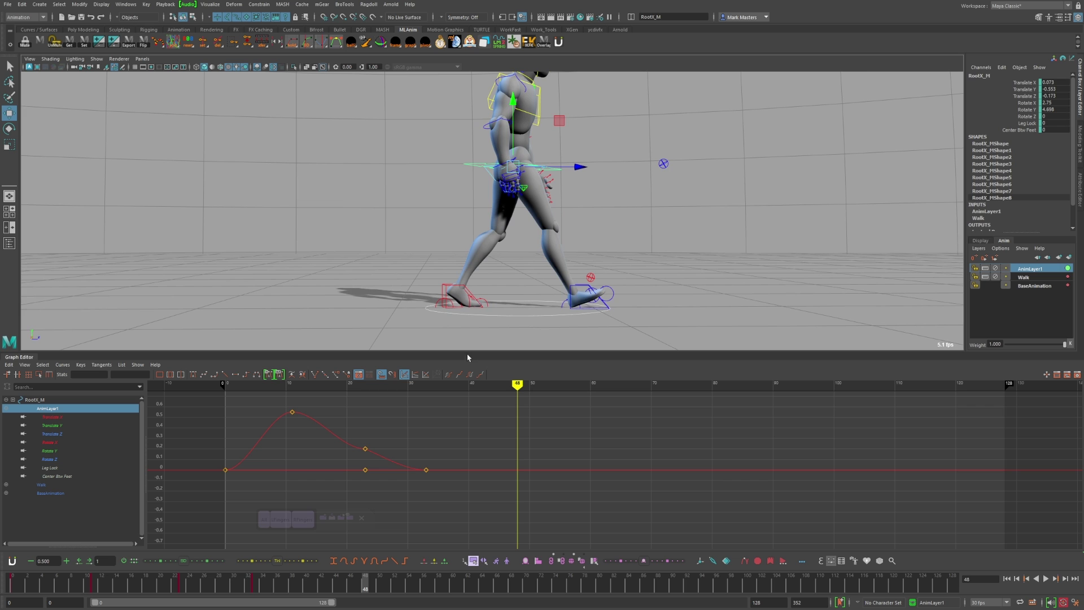
pyautogui.moveTo(378, 451); pyautogui.dragTo(378, 474)
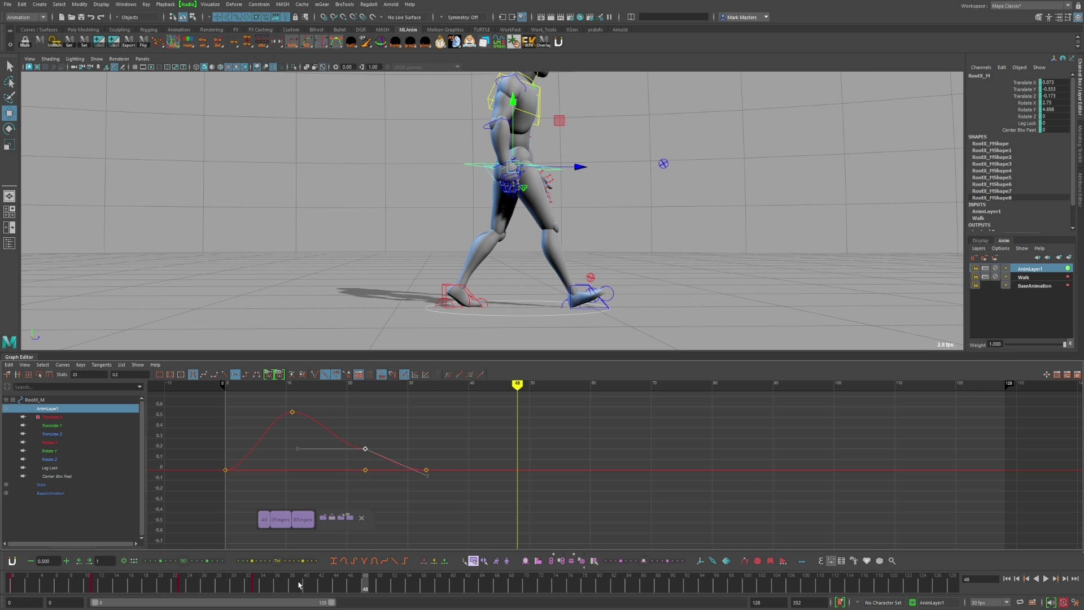
pyautogui.moveTo(299, 584); pyautogui.dragTo(182, 579)
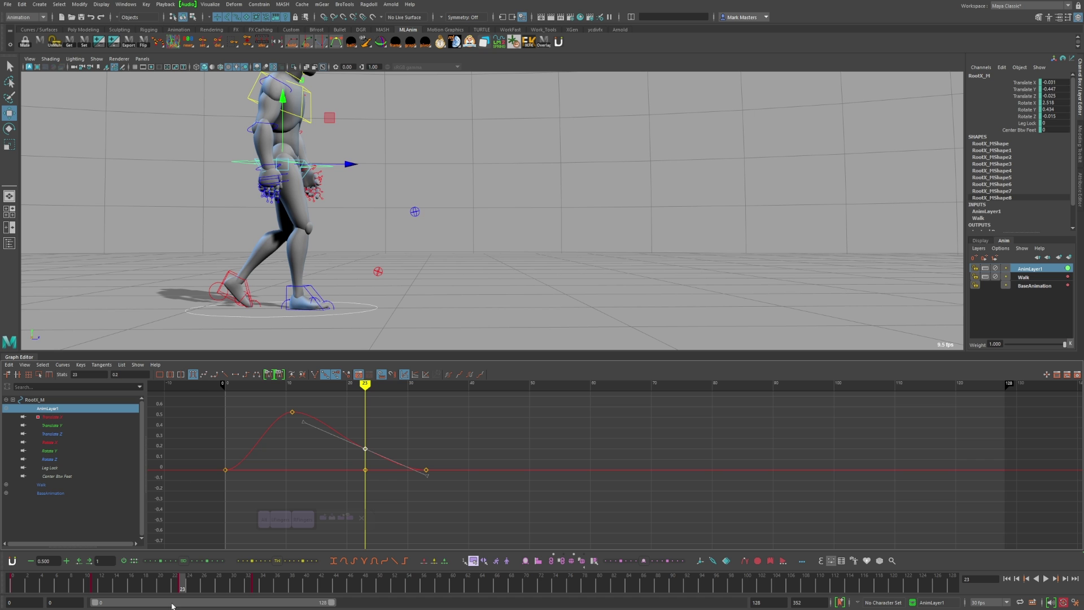
# Replay the walk start from the side and front to examine the added sideways hip shift.
pyautogui.hotkey('alt', 'v')
pyautogui.keyDown('alt'); pyautogui.moveTo(408, 289); pyautogui.dragTo(485, 281, button='middle'); pyautogui.keyUp('alt')
pyautogui.click(1045, 579)
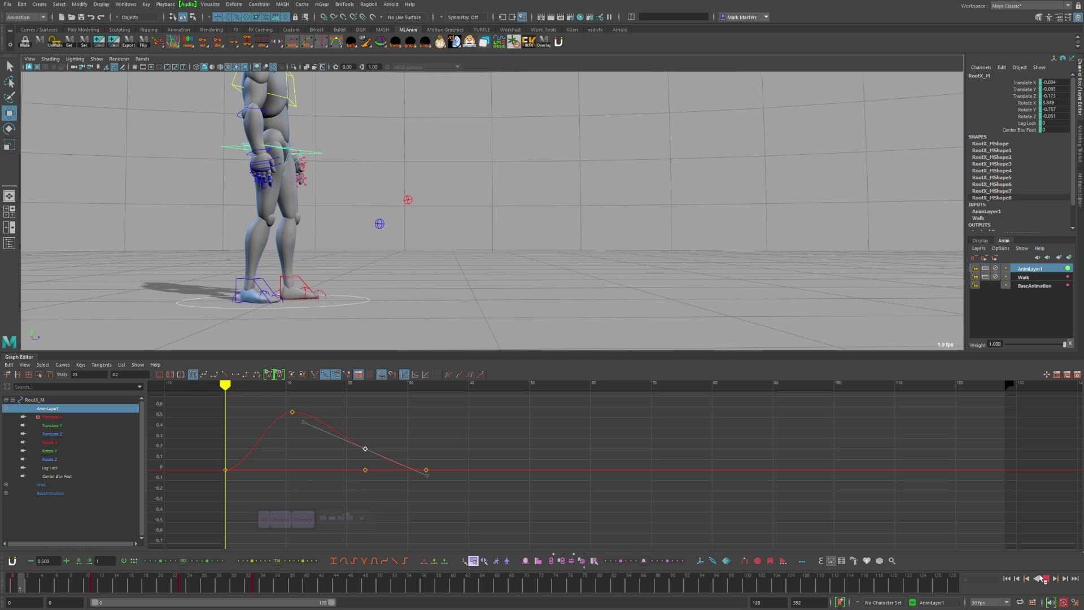
pyautogui.keyDown('alt'); pyautogui.moveTo(666, 299); pyautogui.dragTo(485, 309); pyautogui.keyUp('alt')
pyautogui.click(12, 581)
pyautogui.keyDown('alt'); pyautogui.moveTo(468, 271); pyautogui.dragTo(435, 254); pyautogui.keyUp('alt')
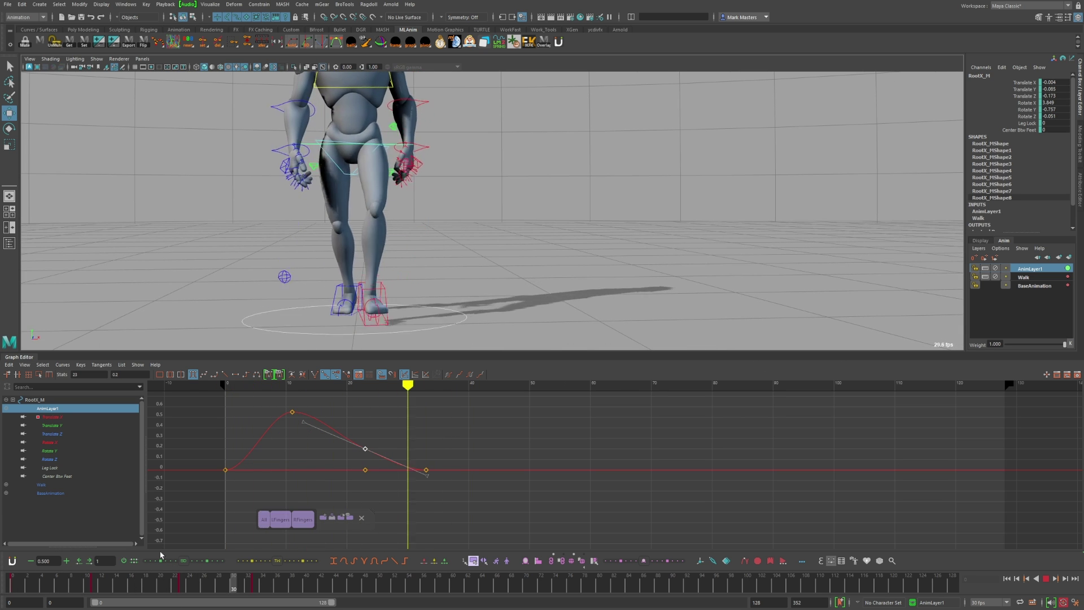
# Move the root's Translate X peak key from frame 11 to frame 12 at about 0.53 and scrub the result.
pyautogui.click(12, 582)
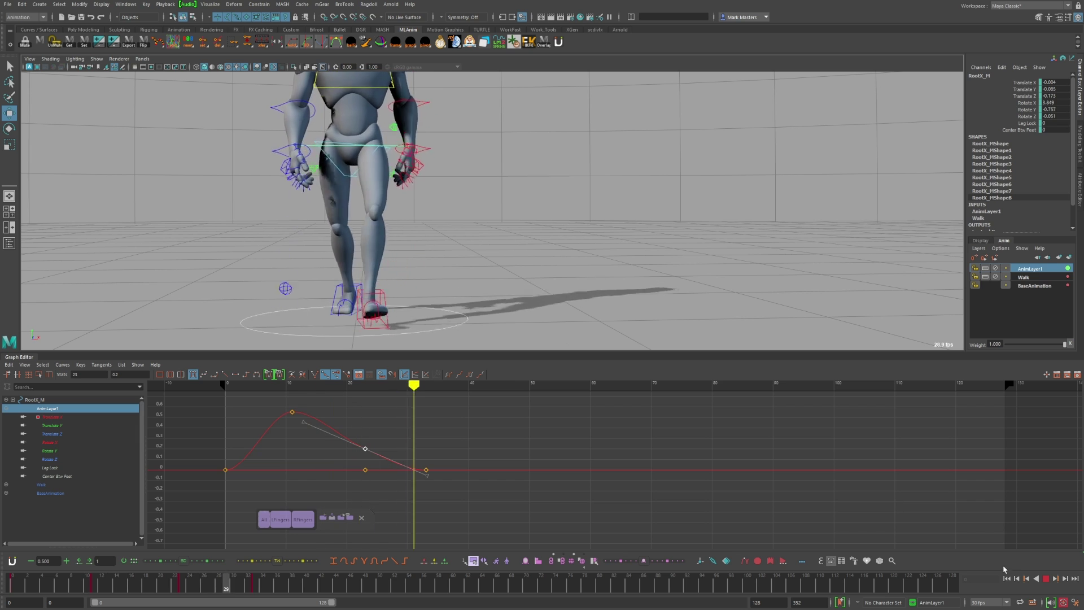
pyautogui.hotkey('alt', 'v')
pyautogui.hotkey('alt', 'shift', 'v')
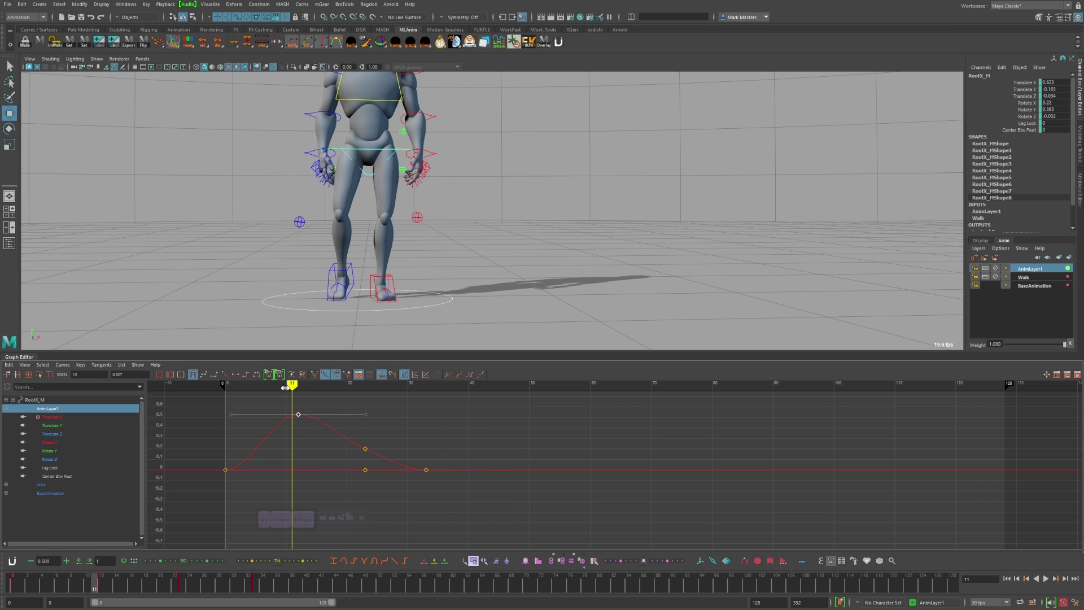
pyautogui.moveTo(285, 387); pyautogui.dragTo(347, 386)
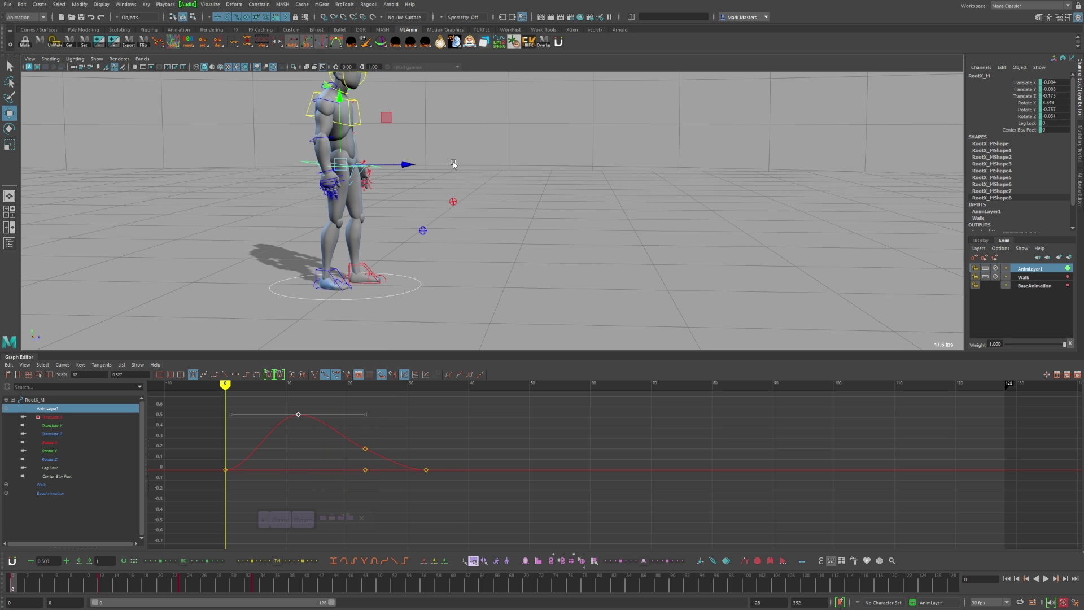
# Create another animation layer from the root control, key it at frame 0 and go to frame 12.
pyautogui.click(454, 164)
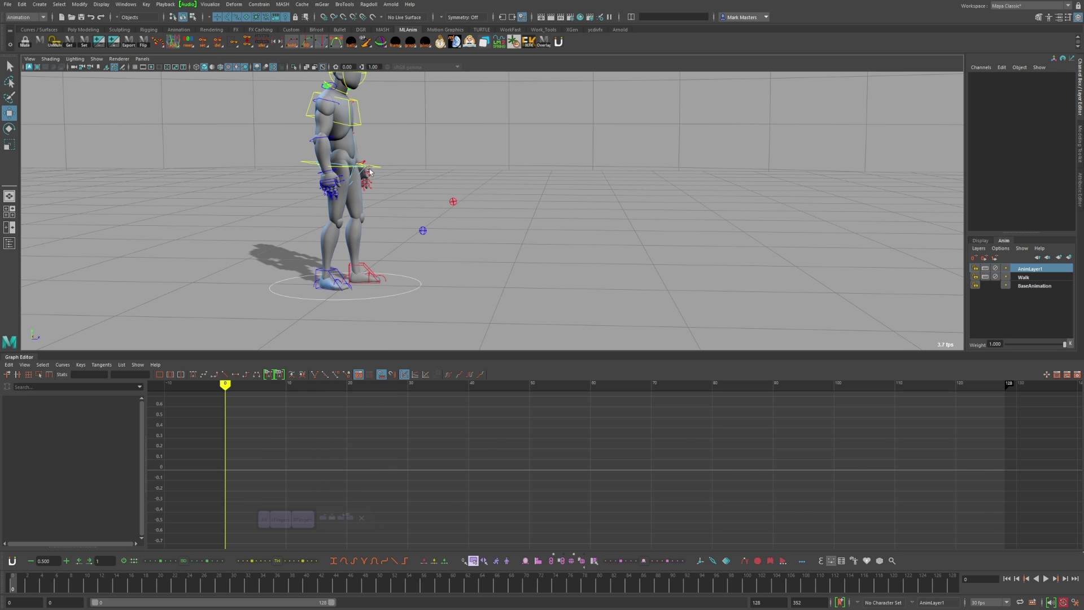
pyautogui.click(367, 167)
pyautogui.keyDown('alt'); pyautogui.moveTo(521, 187); pyautogui.dragTo(609, 203, button='middle'); pyautogui.keyUp('alt')
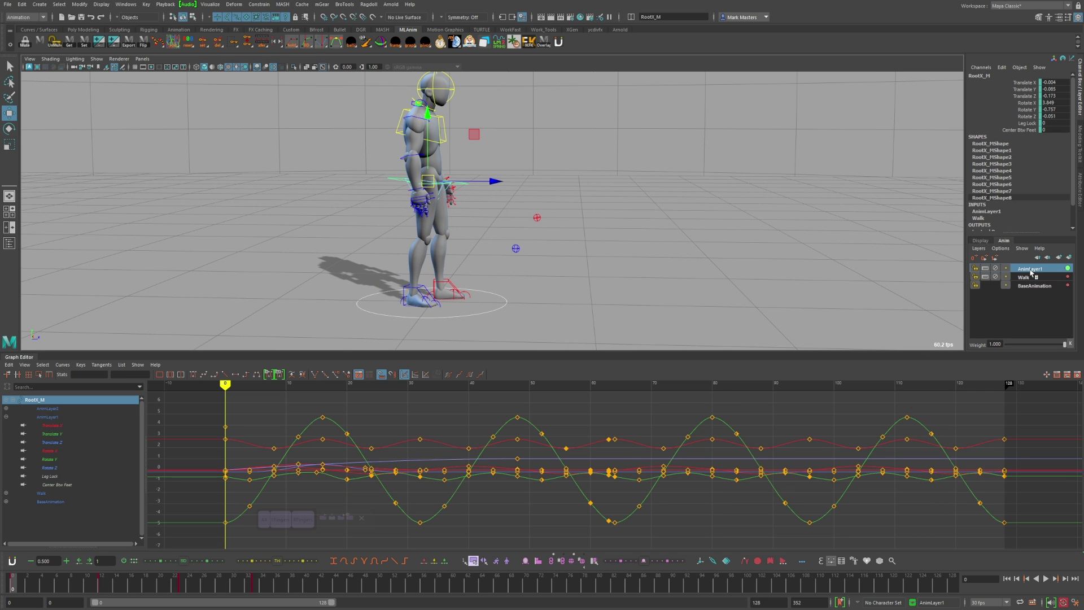
pyautogui.click(101, 578)
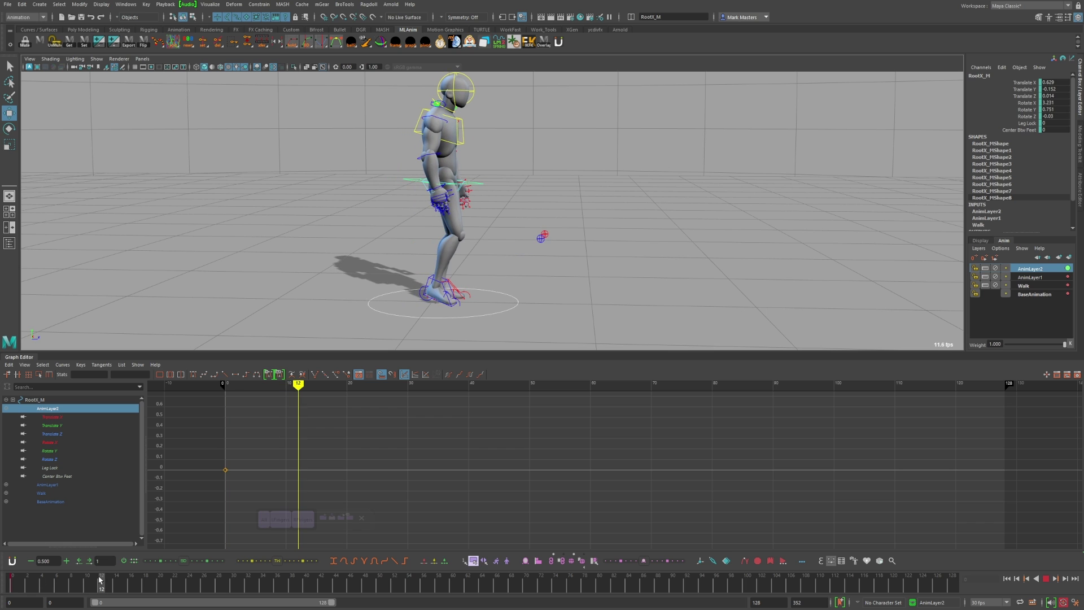
# Tilt the root forward and twist the hips at frame 12, to about 7.9 in Rotate X and -6.4 in Rotate Y.
pyautogui.press('e')
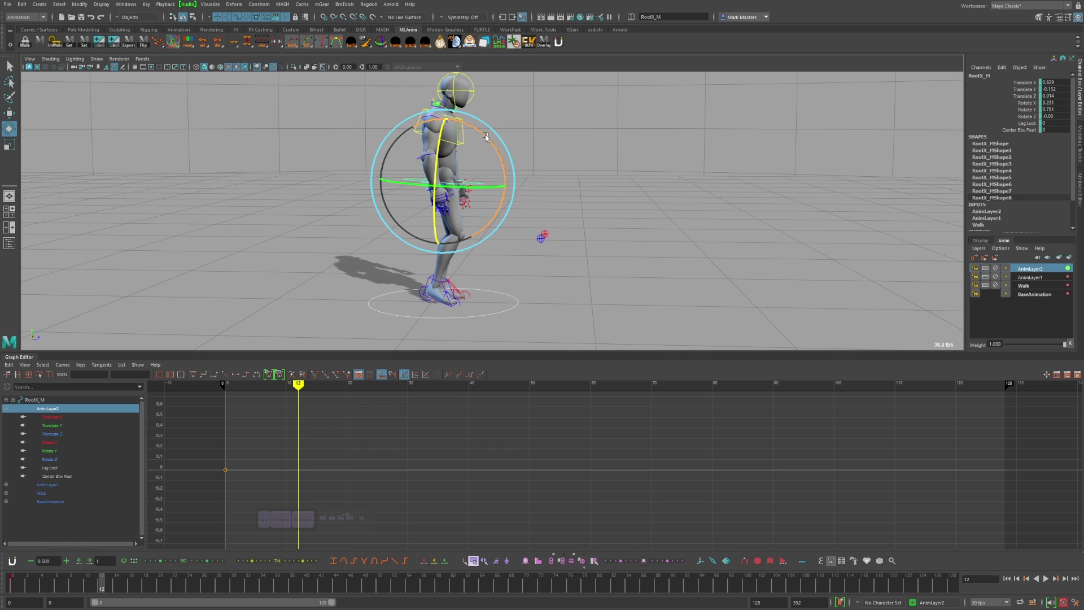
pyautogui.moveTo(489, 143); pyautogui.dragTo(513, 161)
pyautogui.keyDown('alt'); pyautogui.moveTo(516, 170); pyautogui.dragTo(545, 196); pyautogui.keyUp('alt')
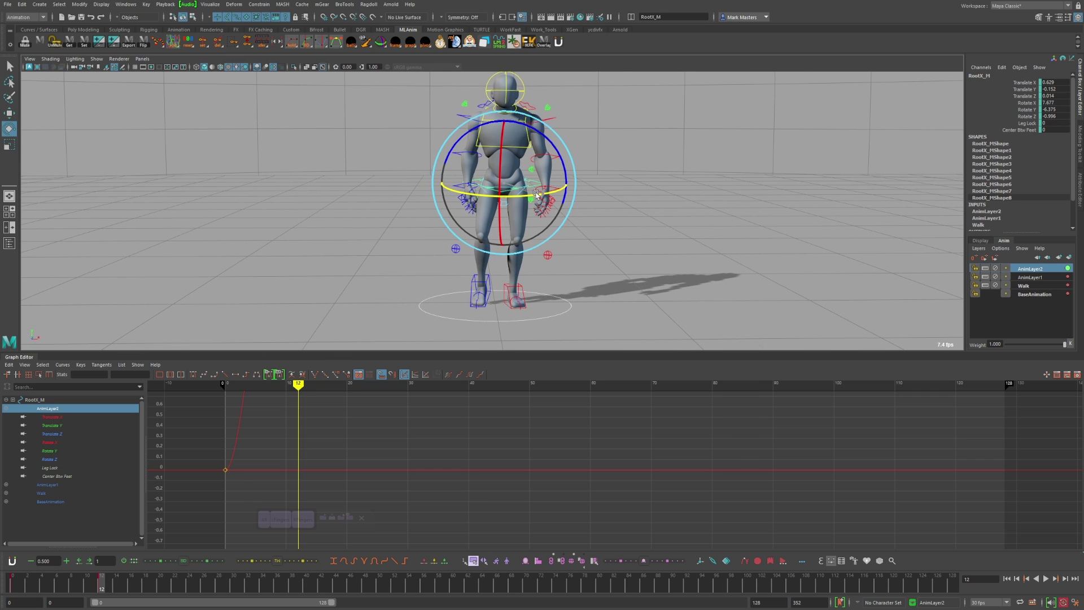
pyautogui.keyDown('alt'); pyautogui.moveTo(537, 194); pyautogui.dragTo(528, 189, button='middle'); pyautogui.keyUp('alt')
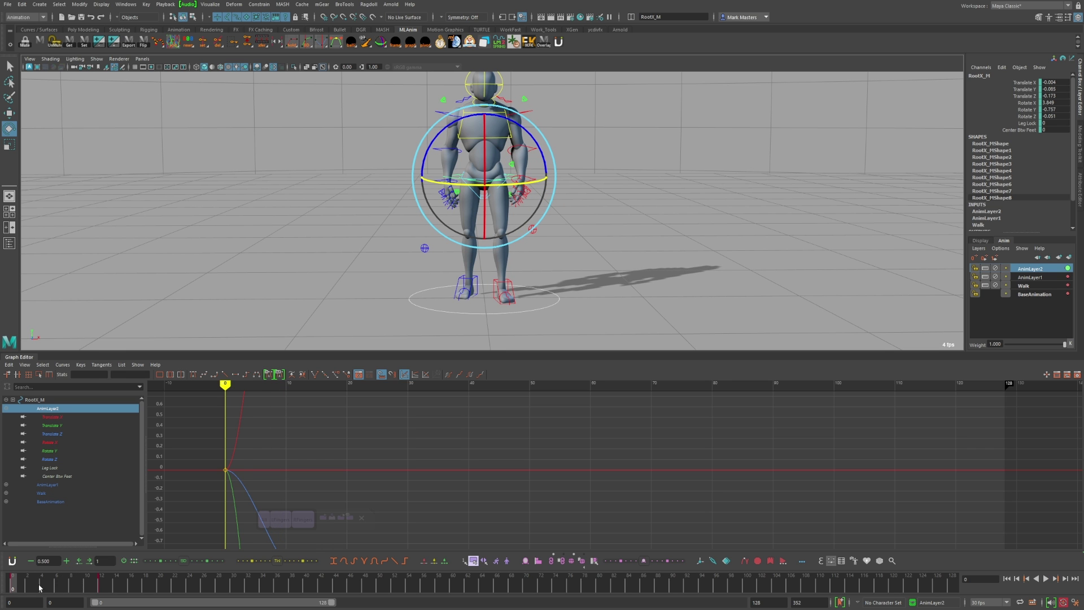
# Orbit around the character and scrub the first frames to examine the hip rotation from several angles.
pyautogui.keyDown('alt'); pyautogui.moveTo(476, 290); pyautogui.dragTo(465, 292); pyautogui.keyUp('alt')
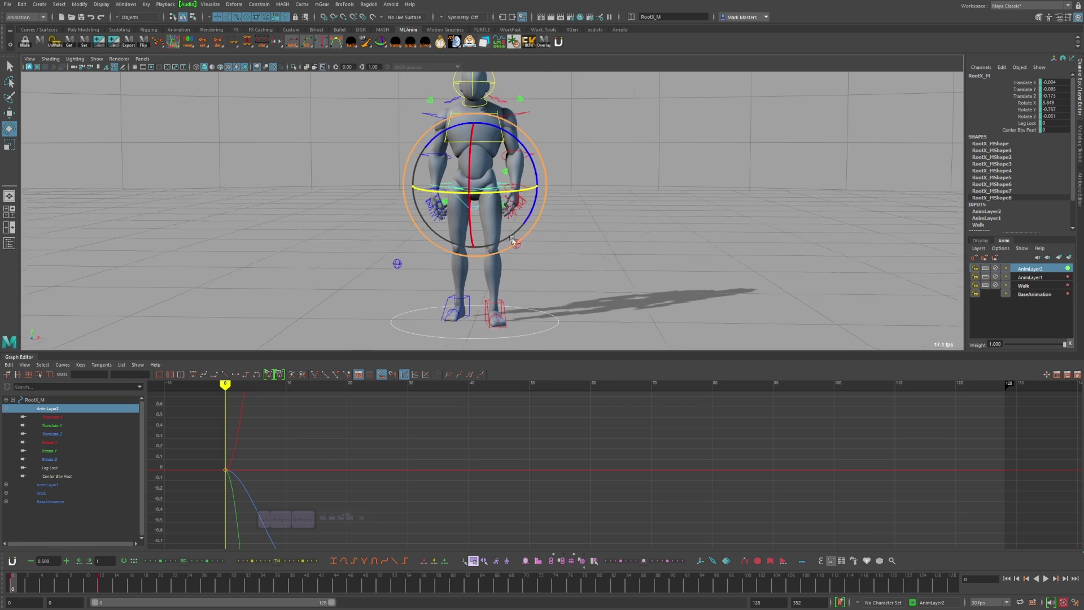
pyautogui.keyDown('alt'); pyautogui.moveTo(512, 240); pyautogui.dragTo(395, 143); pyautogui.keyUp('alt')
pyautogui.moveTo(124, 586); pyautogui.dragTo(19, 519)
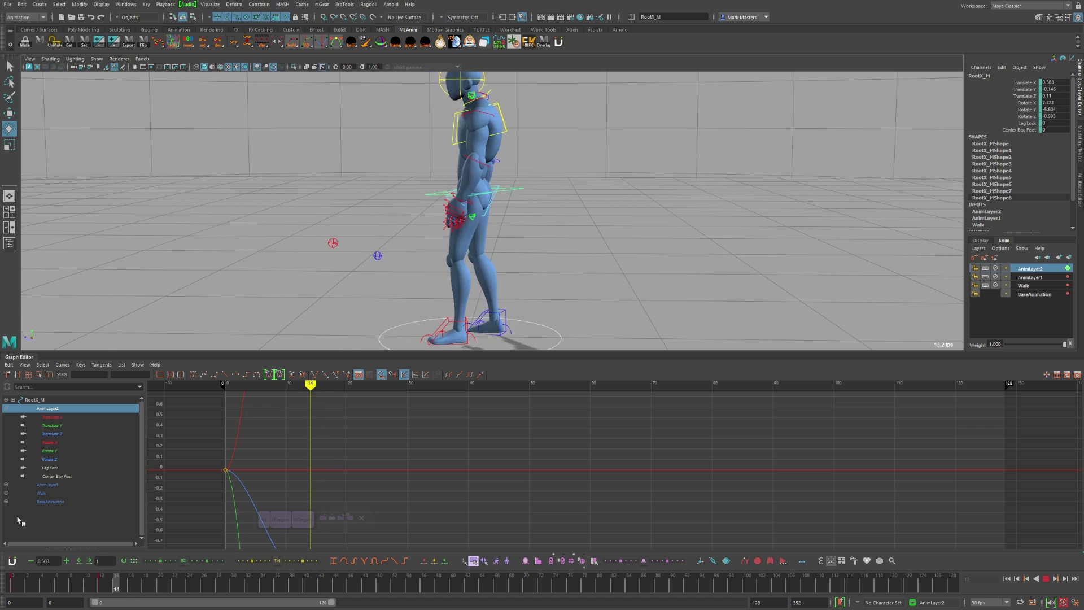
pyautogui.moveTo(390, 243)
pyautogui.keyDown('alt'); pyautogui.mouseDown()
pyautogui.moveTo(501, 252)
pyautogui.moveTo(544, 232)
pyautogui.moveTo(502, 305)
pyautogui.moveTo(388, 243)
pyautogui.mouseUp(); pyautogui.keyUp('alt')
pyautogui.press('.')
pyautogui.press('.')
pyautogui.press('.')
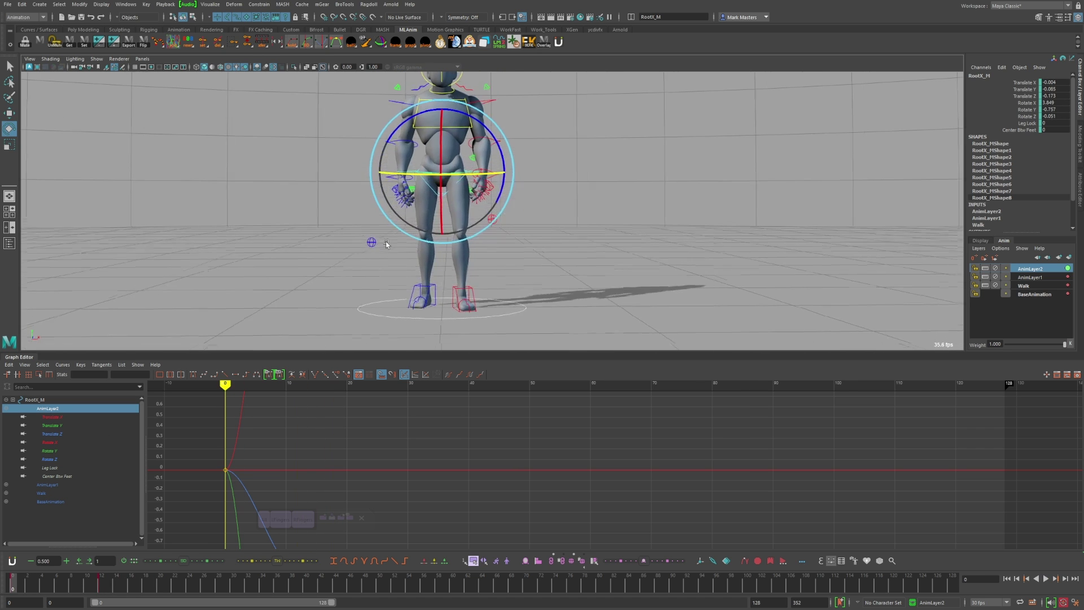
# Add a zero key for the root on AnimLayer2 at frame 29 and scrub the hip rotation from a side angle.
pyautogui.press('.')
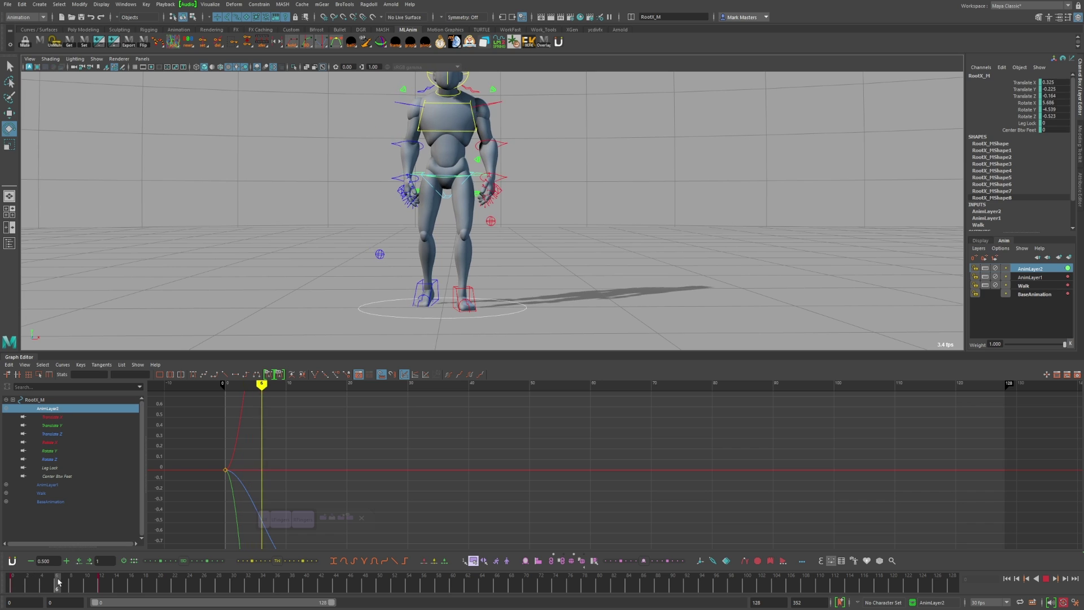
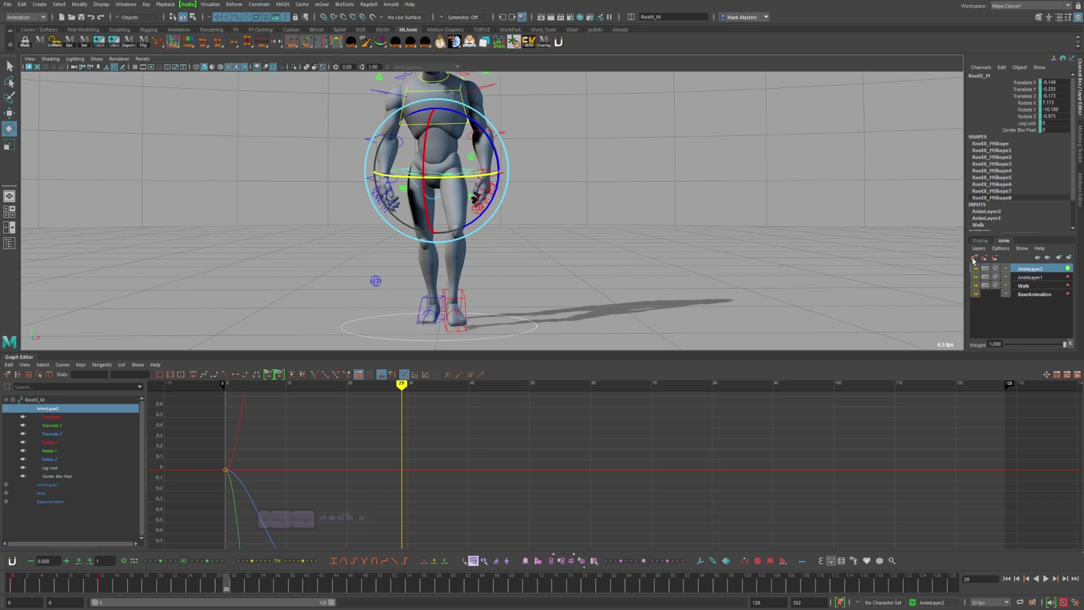
pyautogui.keyDown('alt'); pyautogui.moveTo(606, 204); pyautogui.dragTo(698, 212); pyautogui.keyUp('alt')
pyautogui.moveTo(176, 587); pyautogui.dragTo(29, 572)
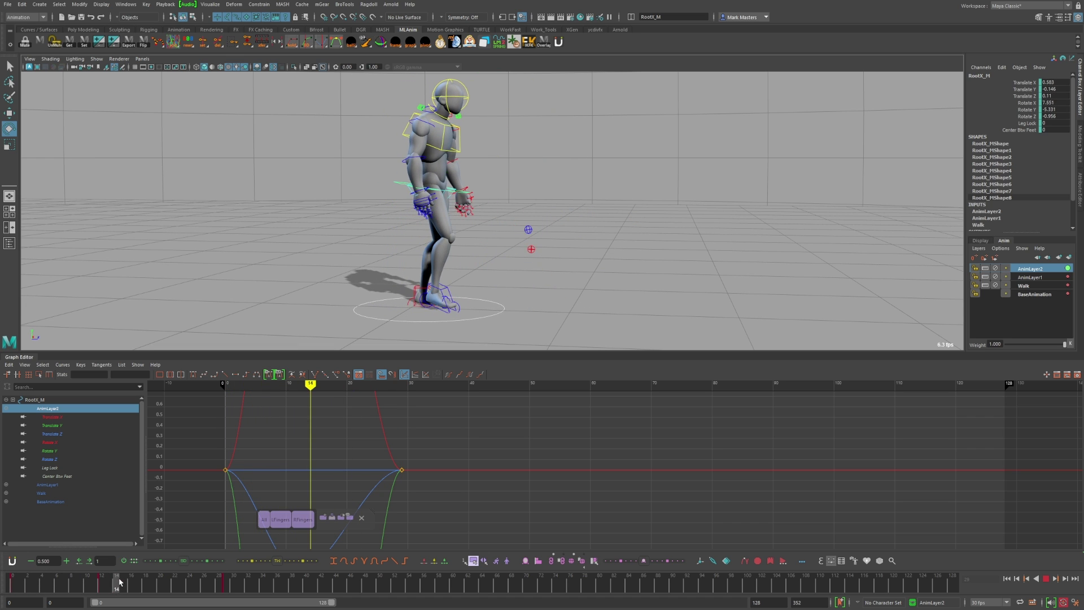
pyautogui.moveTo(171, 587)
pyautogui.mouseDown()
pyautogui.moveTo(239, 592)
pyautogui.moveTo(13, 587)
pyautogui.mouseUp()
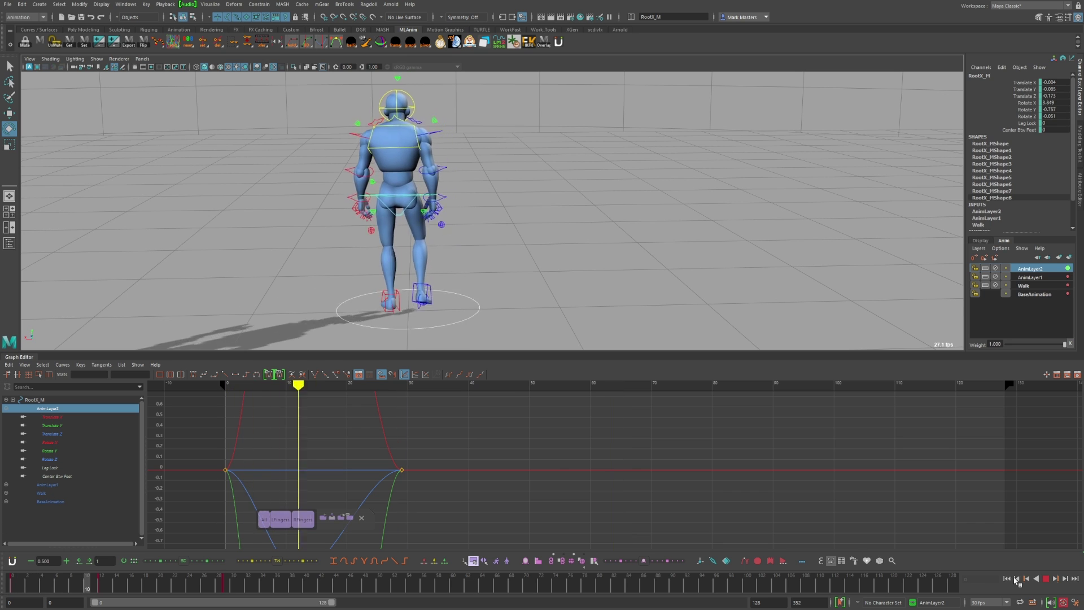
# Select the left foot IK control and display its motion trail from behind, stepping through the keys around frame 26.
pyautogui.press('Escape')
pyautogui.click(410, 285)
pyautogui.hotkey('alt', '.')
pyautogui.hotkey('alt', '.')
pyautogui.hotkey('alt', '.')
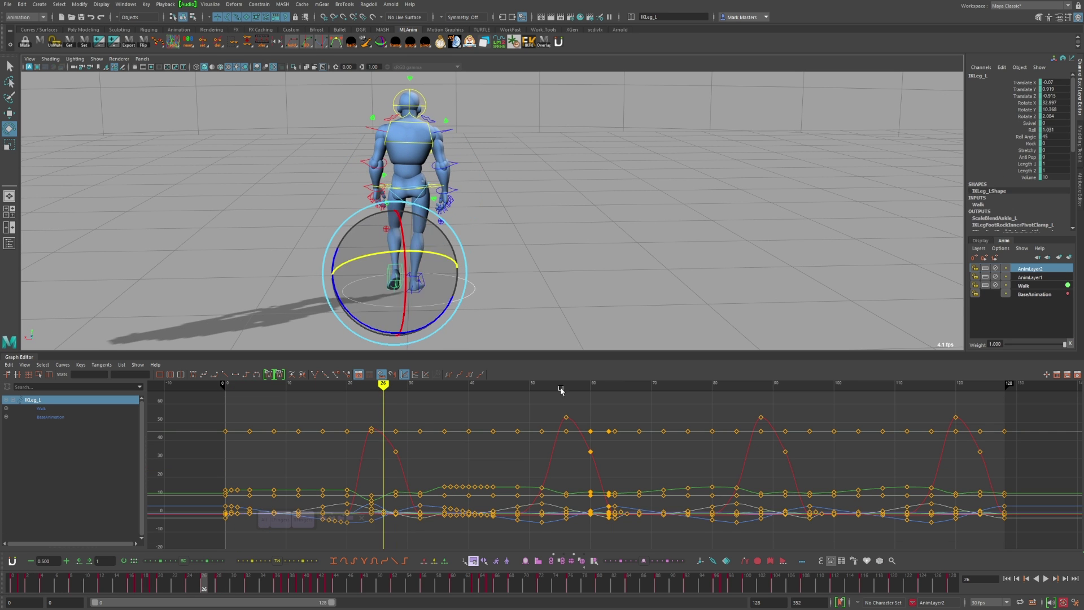
pyautogui.keyDown('alt'); pyautogui.moveTo(440, 277); pyautogui.dragTo(495, 237); pyautogui.keyUp('alt')
pyautogui.hotkey('alt', ',')
pyautogui.hotkey('alt', ',')
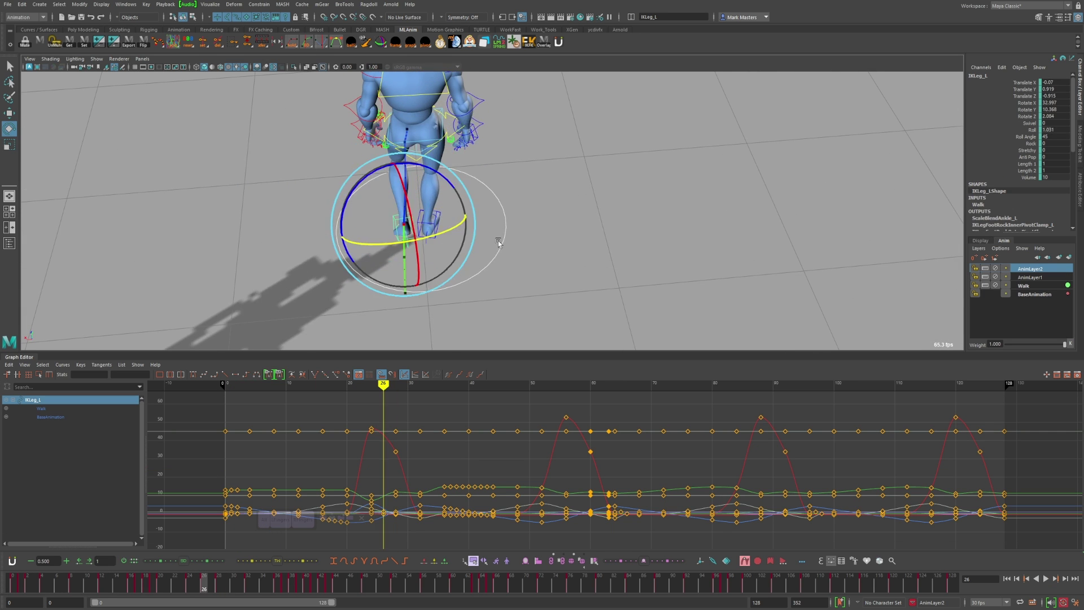
# Nudge the left foot IK control slightly outward at frame 28, to about -0.19 in Translate X.
pyautogui.press('w')
pyautogui.hotkey('alt', '.')
pyautogui.hotkey('alt', '.')
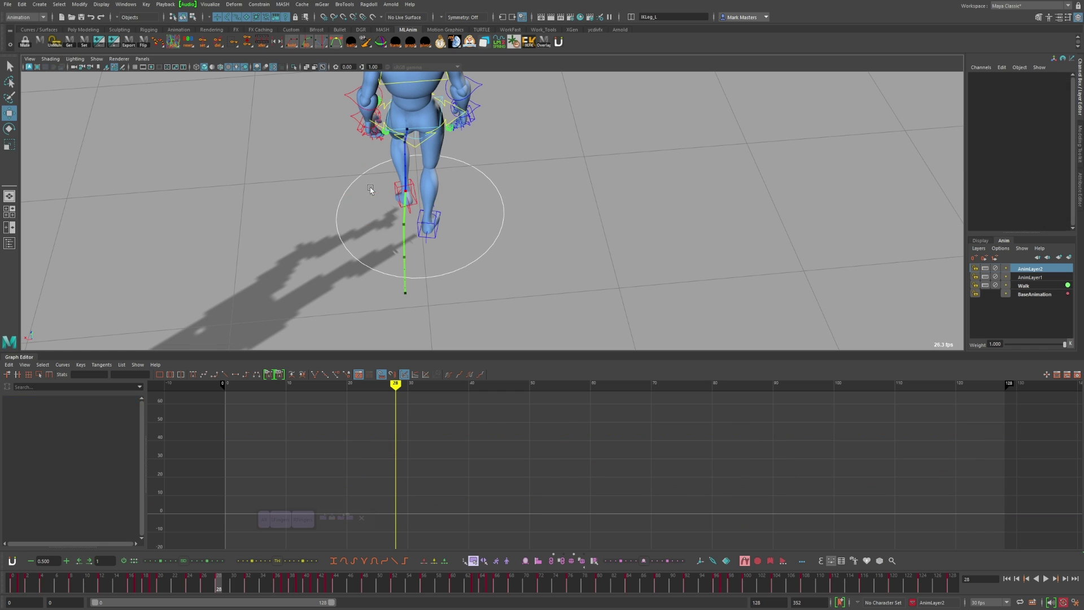
pyautogui.click(372, 191)
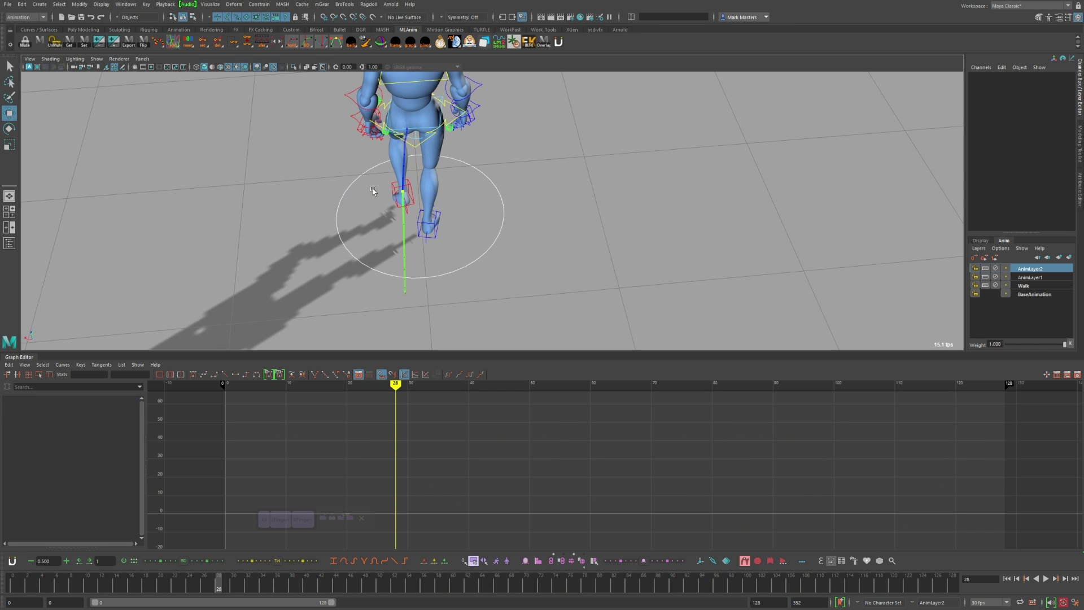
pyautogui.hotkey('ctrl', 'z')
pyautogui.click(368, 194)
pyautogui.hotkey('ctrl', 'z')
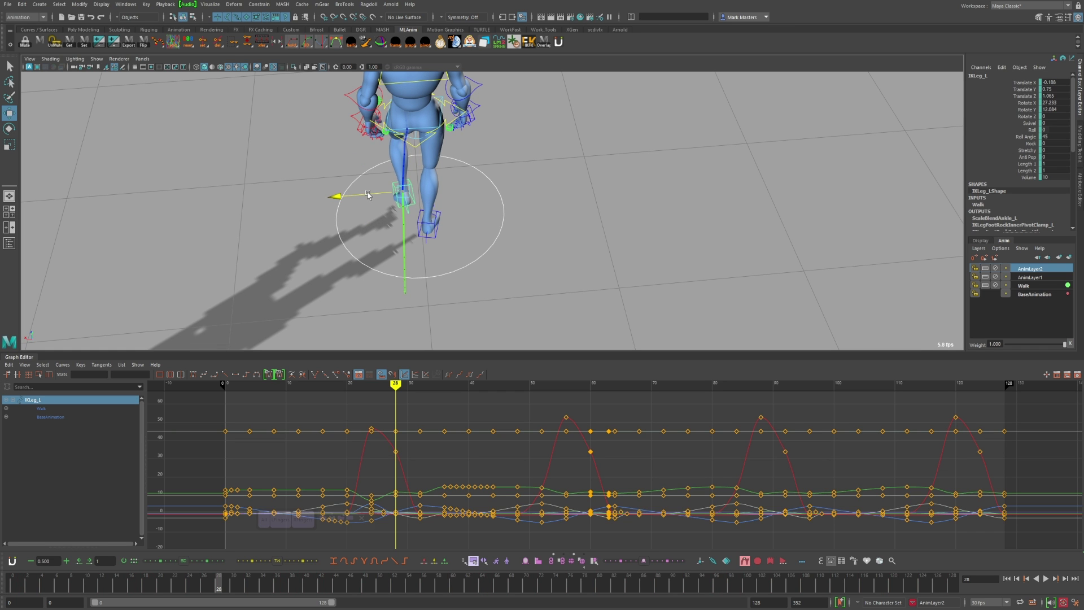
# Examine the left foot's path and pose at frames 26 and 28 from the side.
pyautogui.press(',')
pyautogui.keyDown('alt'); pyautogui.moveTo(614, 242); pyautogui.dragTo(472, 205); pyautogui.keyUp('alt')
pyautogui.keyDown('alt'); pyautogui.moveTo(516, 233); pyautogui.dragTo(586, 247); pyautogui.keyUp('alt')
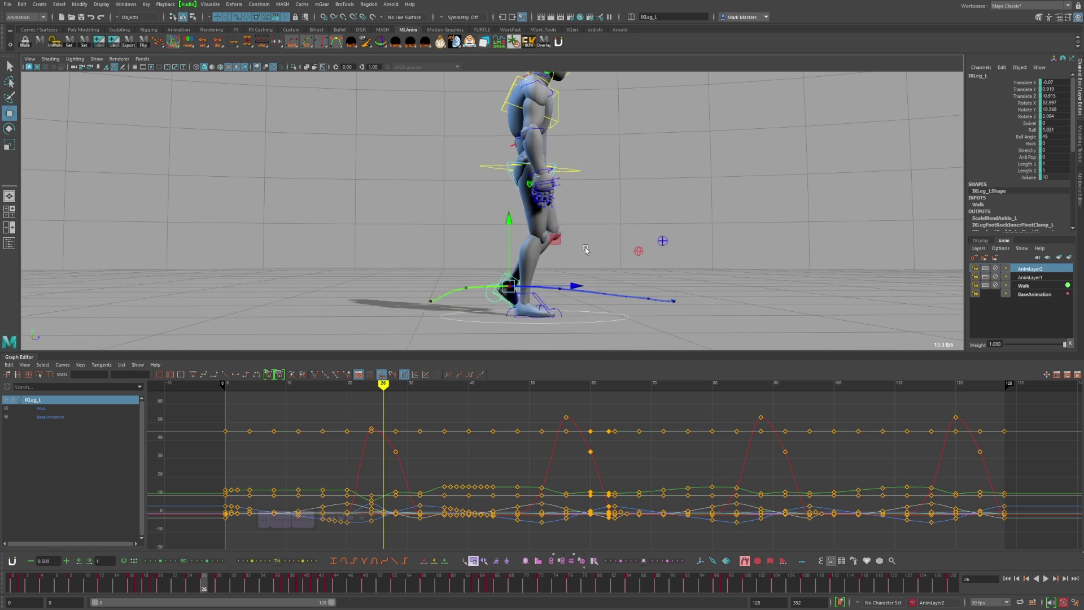
pyautogui.press('.')
pyautogui.keyDown('alt'); pyautogui.moveTo(593, 218); pyautogui.dragTo(528, 248, button='middle'); pyautogui.keyUp('alt')
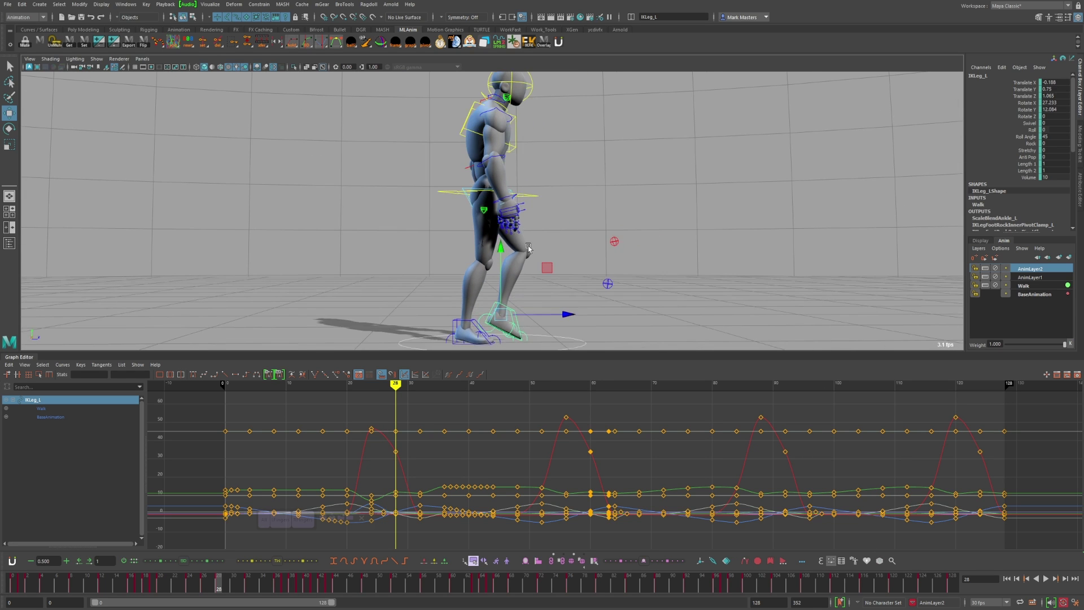
# Look through the cameraShape1 camera and play the animation from frame 0, returning to the start.
pyautogui.click(142, 59)
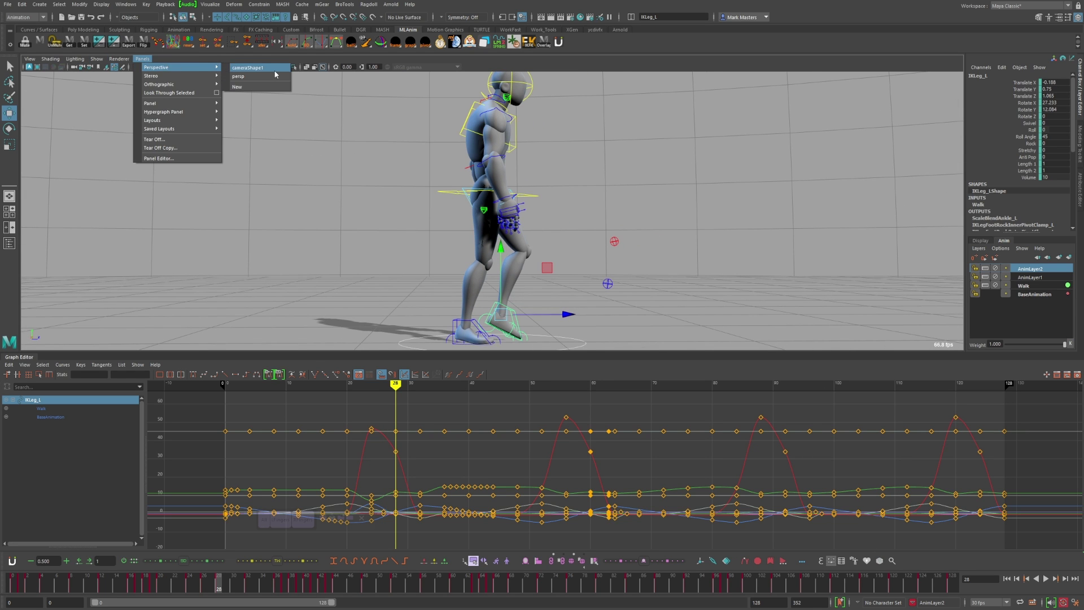
pyautogui.click(272, 68)
pyautogui.click(247, 585)
pyautogui.hotkey('alt', 'shift', 'v')
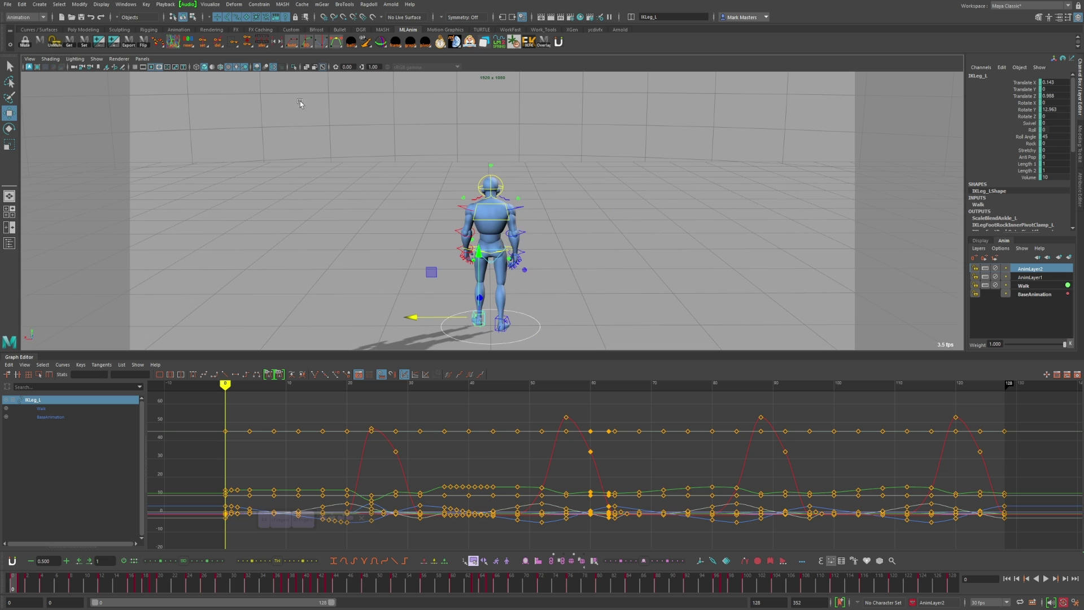
pyautogui.hotkey('alt', 'v')
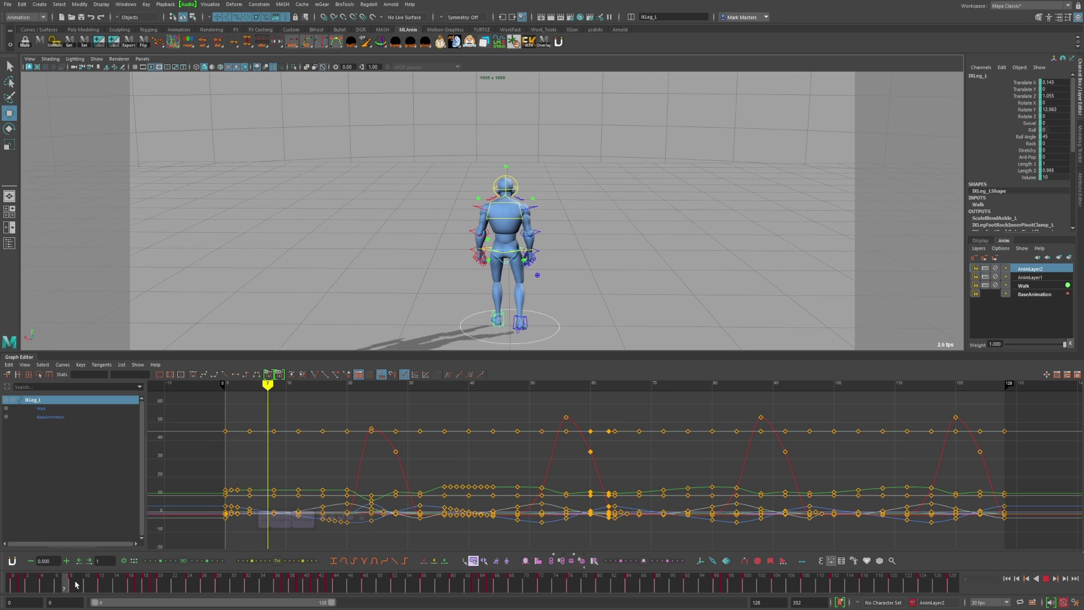
pyautogui.hotkey('alt', 'v')
pyautogui.hotkey('alt', 'shift', 'v')
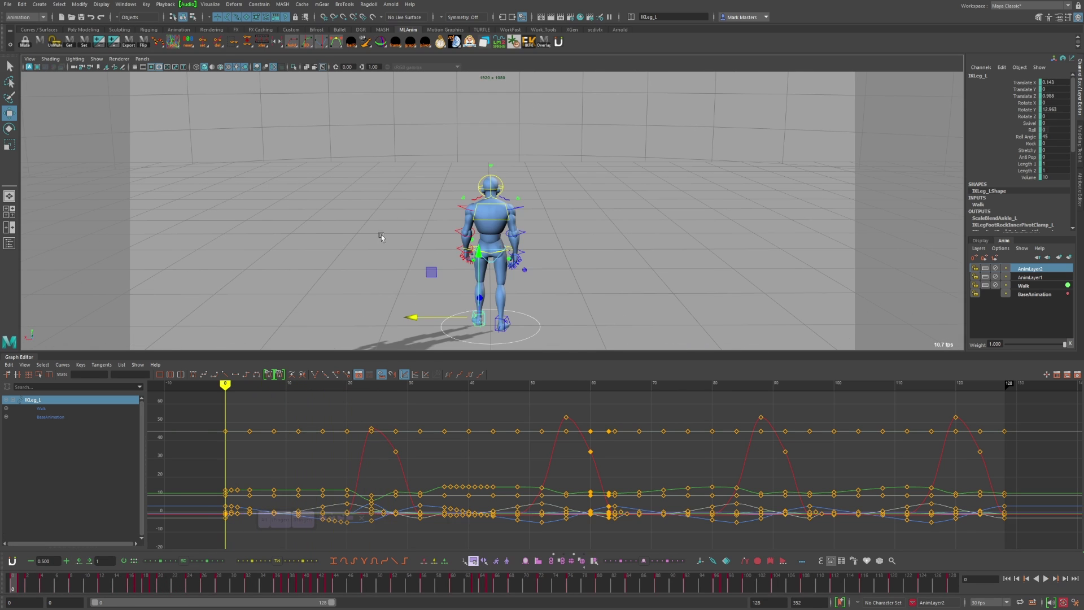
# Return to the perspective view and select the shot camera behind the character.
pyautogui.click(381, 235)
pyautogui.click(141, 59)
pyautogui.click(273, 69)
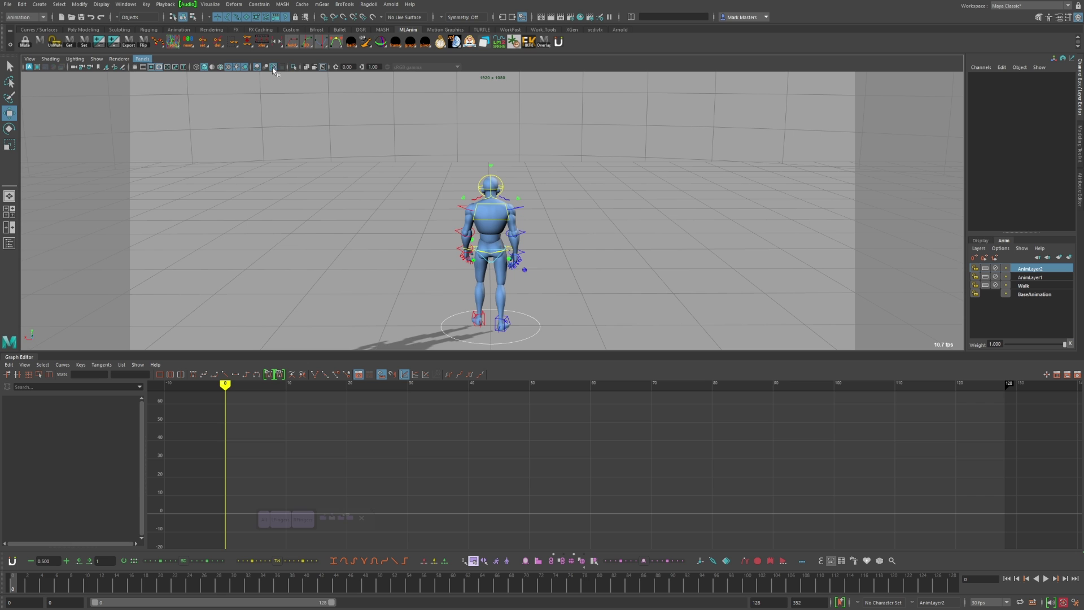
pyautogui.click(141, 59)
pyautogui.click(262, 79)
pyautogui.scroll(-3, 338, 203)
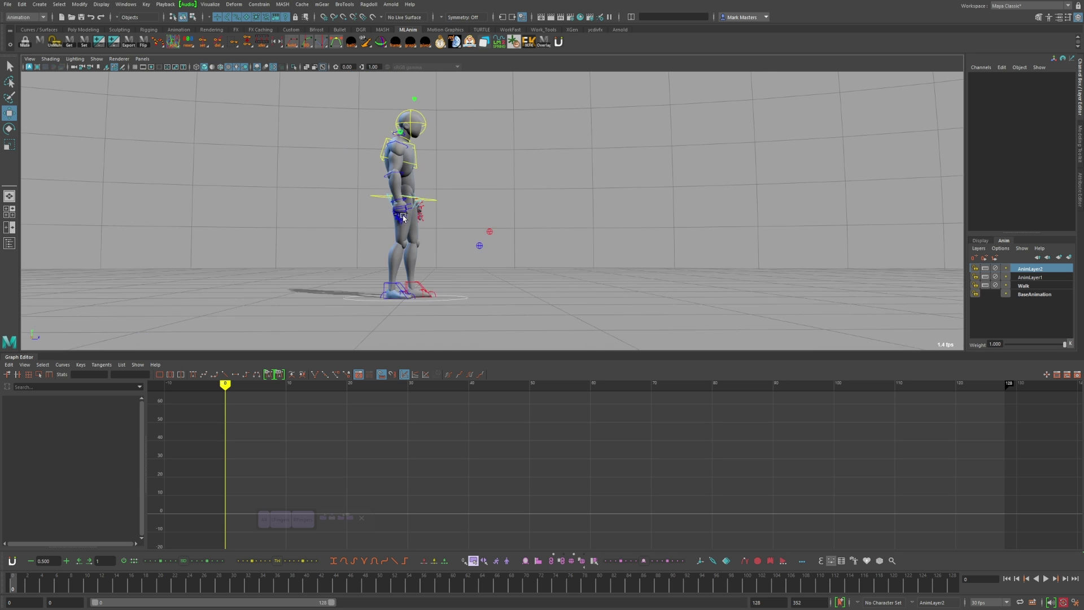
pyautogui.keyDown('alt'); pyautogui.moveTo(316, 204); pyautogui.dragTo(272, 192); pyautogui.keyUp('alt')
pyautogui.click(158, 139)
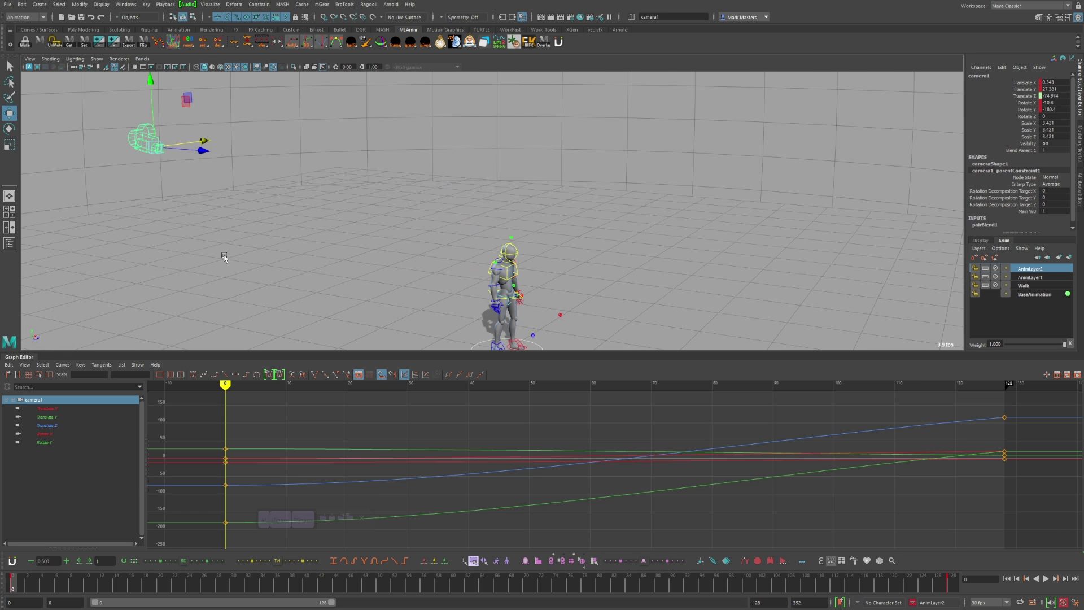
# Delete the shot camera's animation keys at frame 128 and scrub to check its motion.
pyautogui.scroll(-5, 615, 467)
pyautogui.press('.')
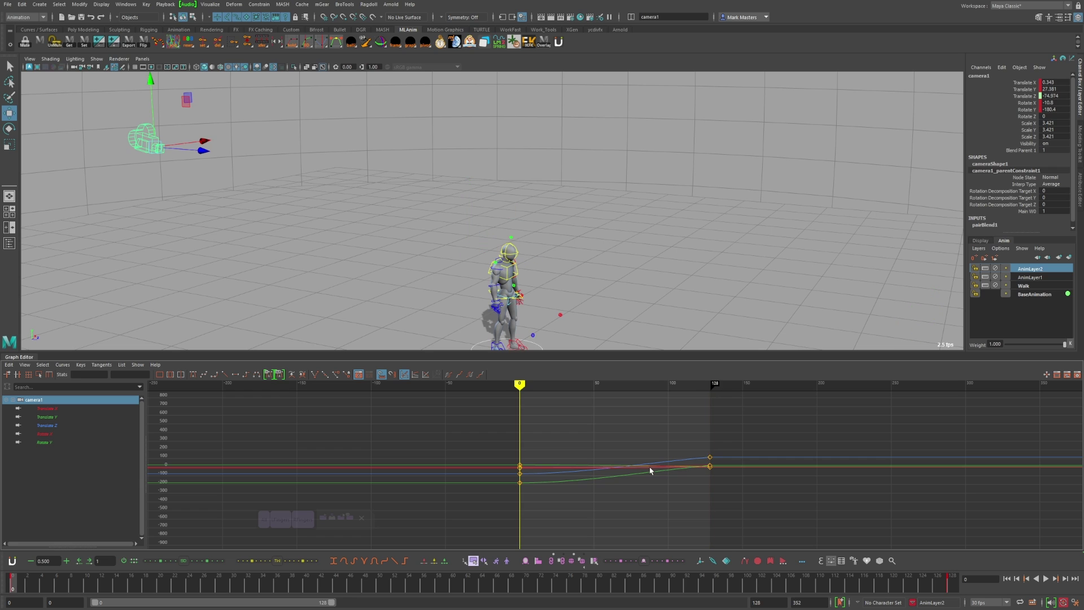
pyautogui.press('Delete')
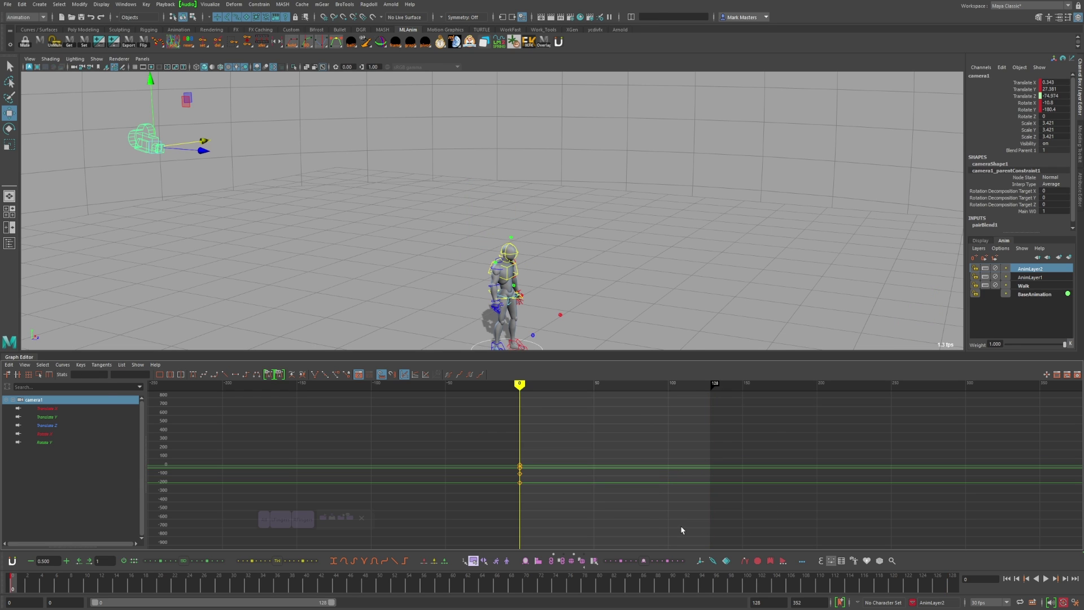
pyautogui.moveTo(82, 581); pyautogui.dragTo(2, 484)
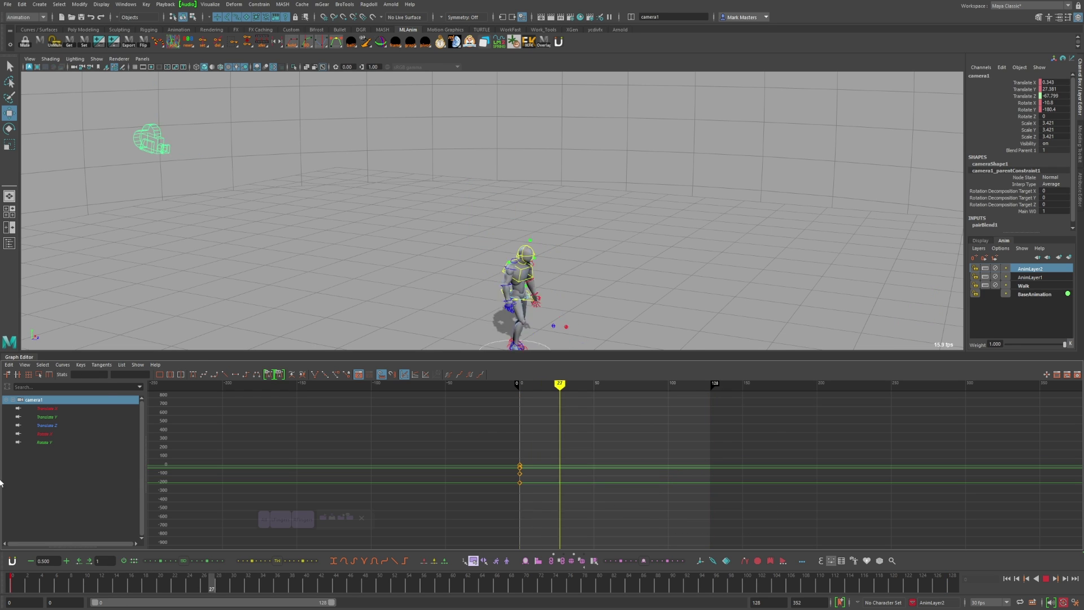
# Look through the shot camera, preview the first steps and hide the rig controls.
pyautogui.click(140, 60)
pyautogui.click(251, 72)
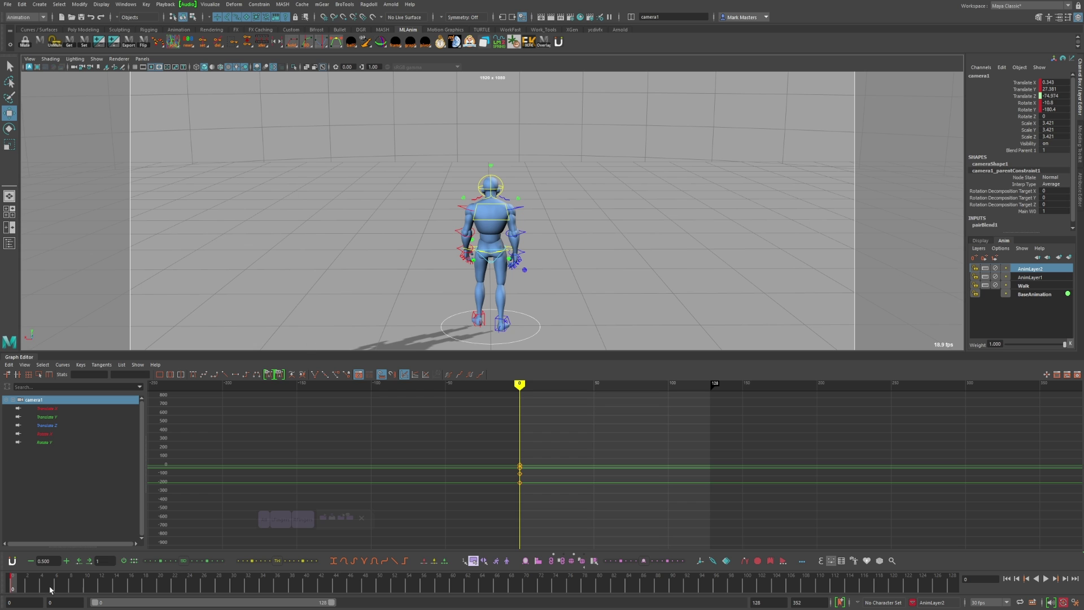
pyautogui.hotkey('alt', 'v')
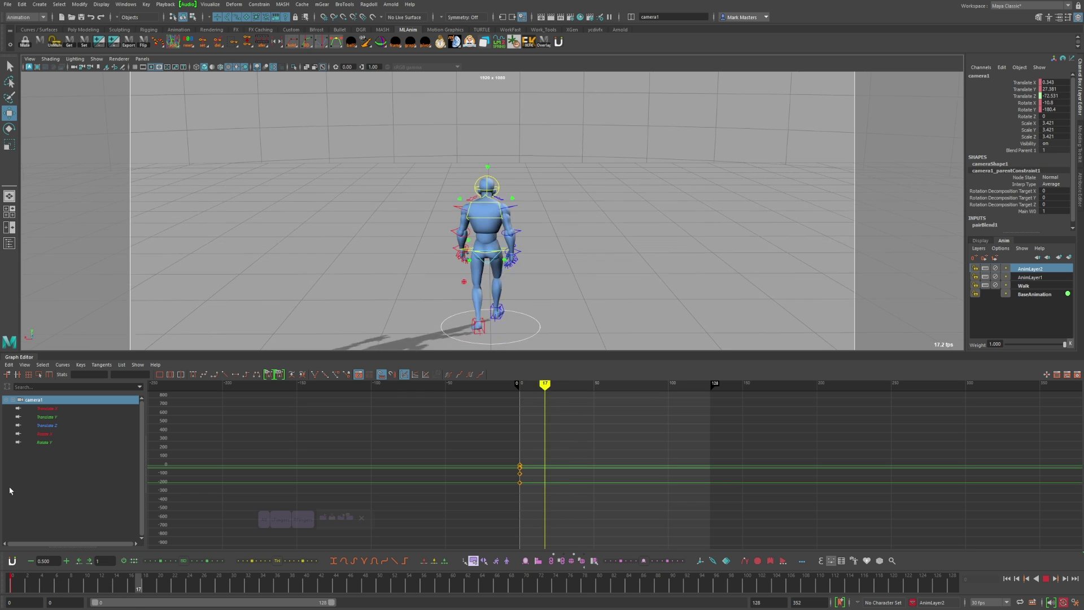
pyautogui.press('Escape')
pyautogui.hotkey('alt', '1')
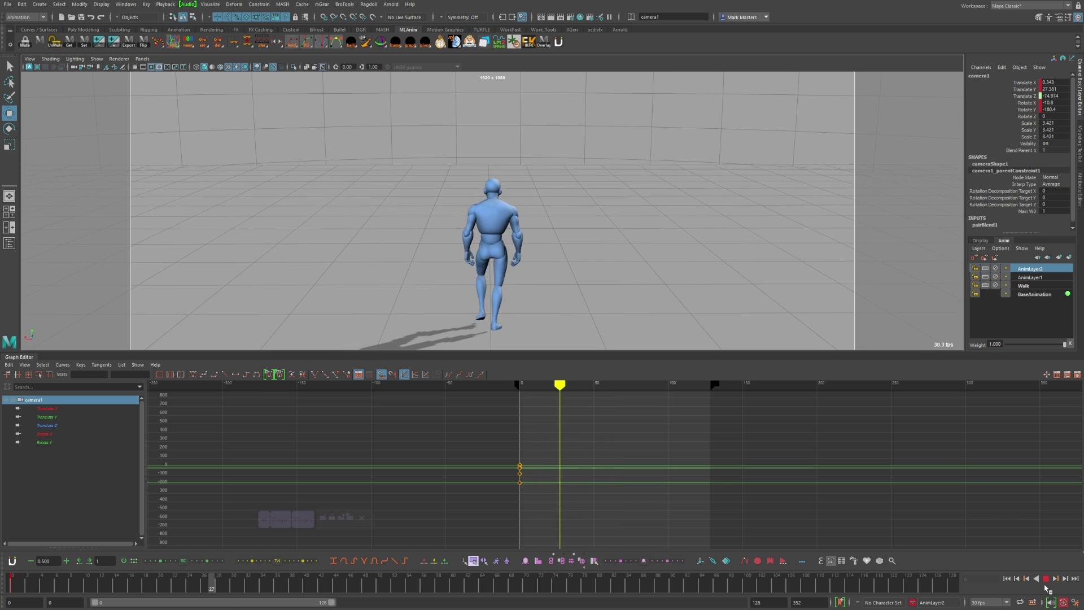
# Replay the opening steps from frame 0 through the shot camera to examine the weight shift.
pyautogui.press('Escape')
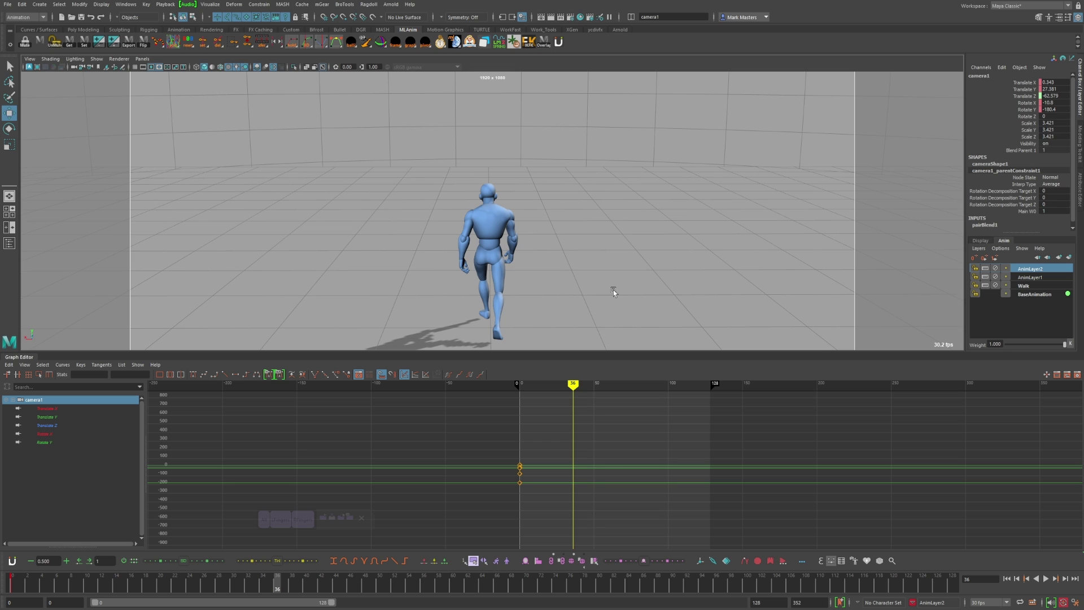
pyautogui.moveTo(269, 580); pyautogui.dragTo(12, 581)
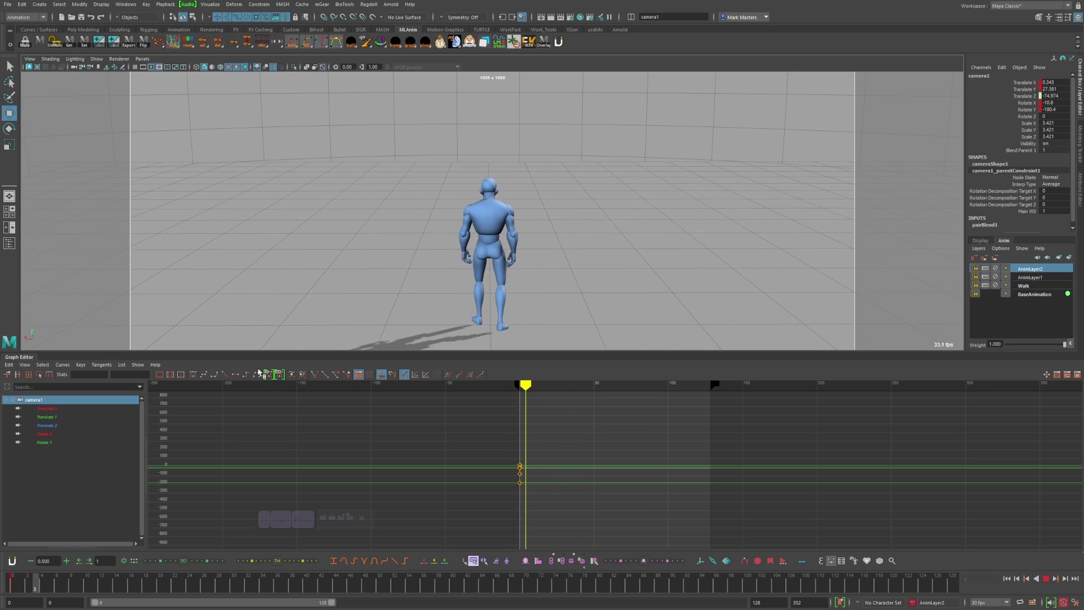
pyautogui.click(11, 580)
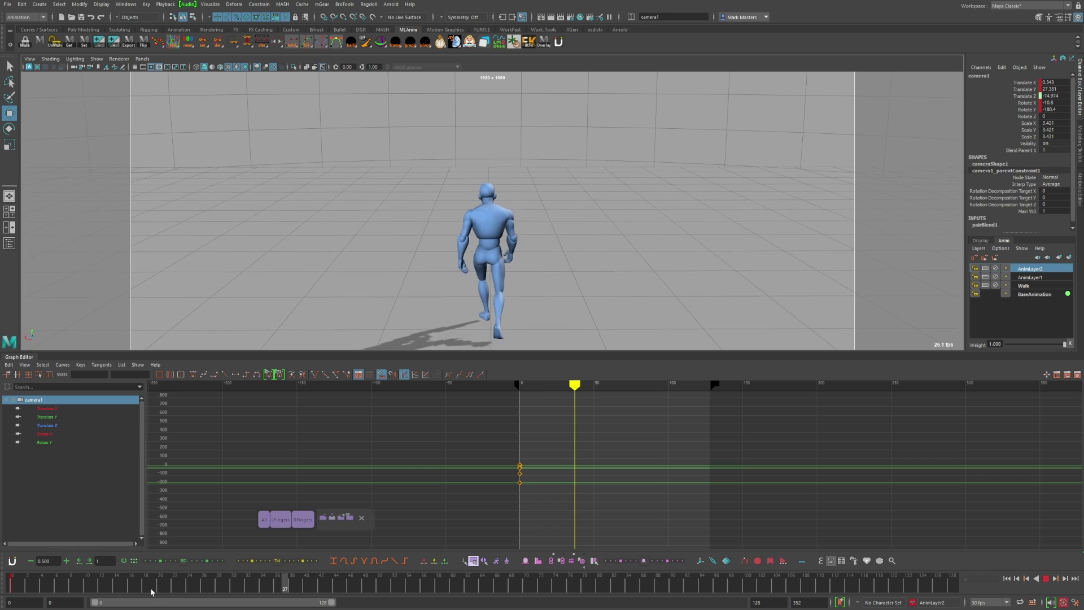
pyautogui.click(7, 585)
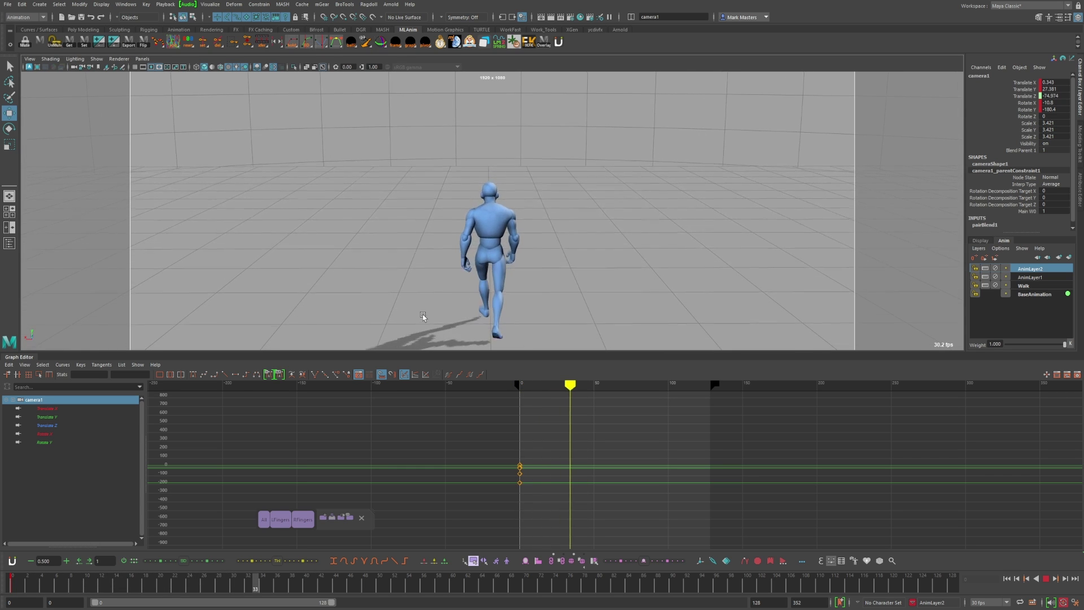
# Shorten the playback range to end at frame 48 and review the first steps around frame 20.
pyautogui.moveTo(317, 602); pyautogui.dragTo(183, 591)
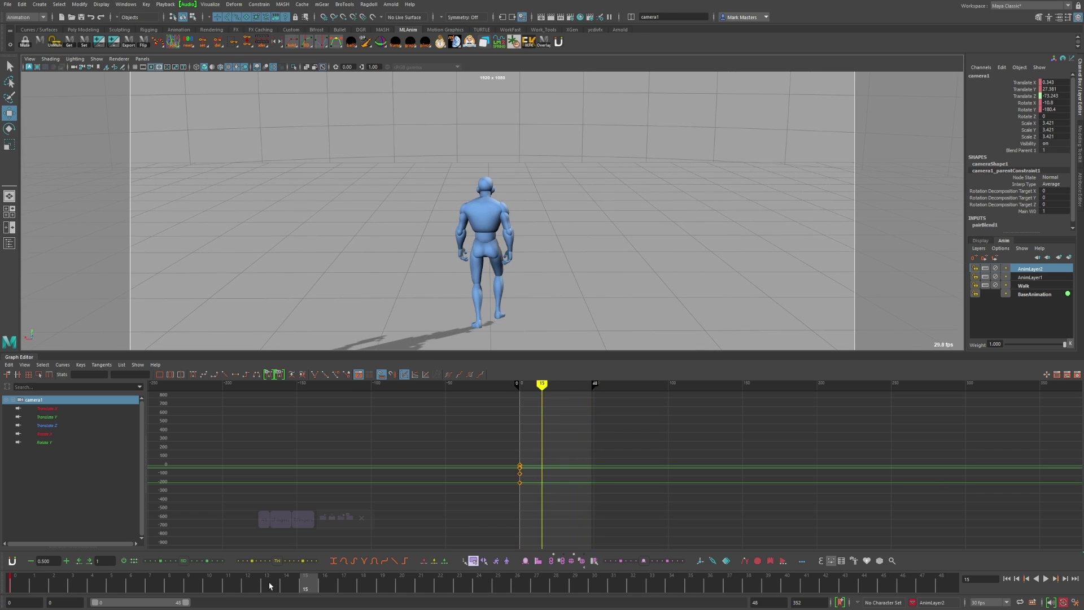
pyautogui.click(384, 588)
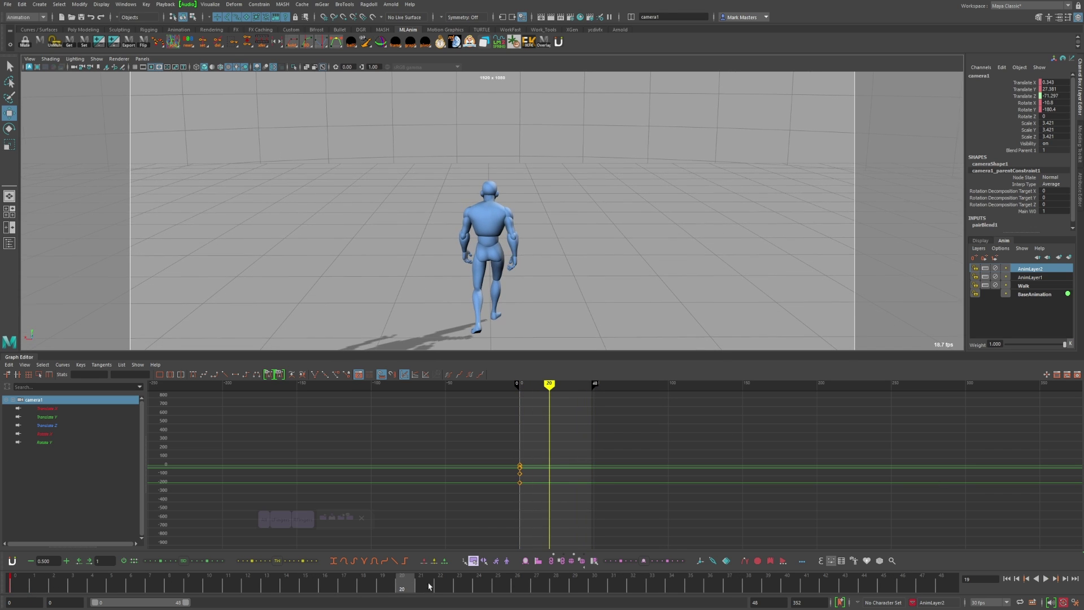
pyautogui.hotkey('alt', 'v')
# Switch back to the perspective view and scrub frames 0 to 22 to examine the first step from the side.
pyautogui.click(142, 58)
pyautogui.moveTo(195, 70)
pyautogui.click(261, 76)
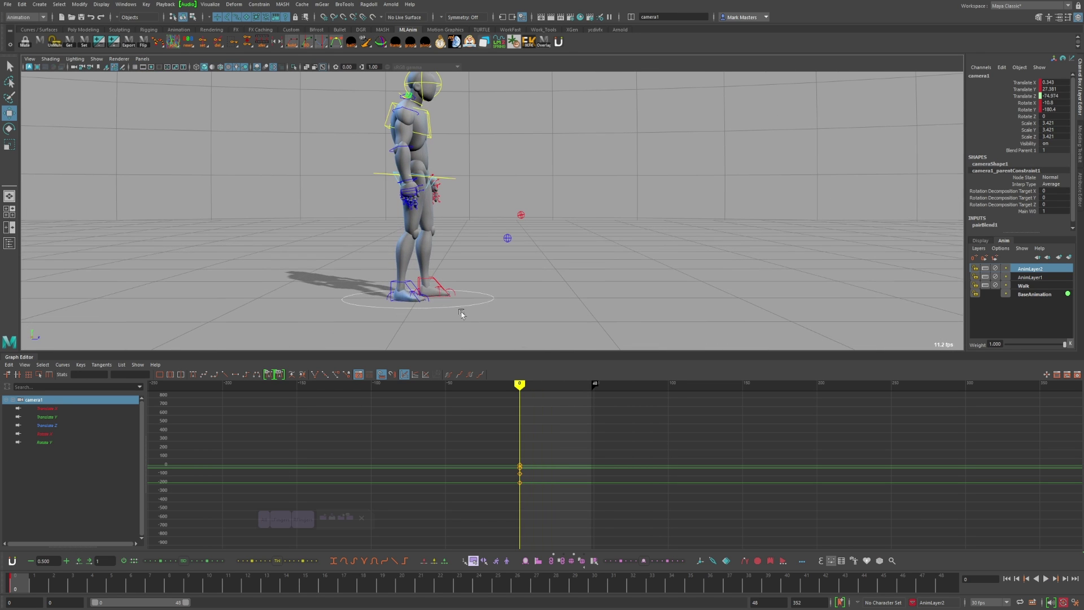
pyautogui.hotkey('alt', 'v')
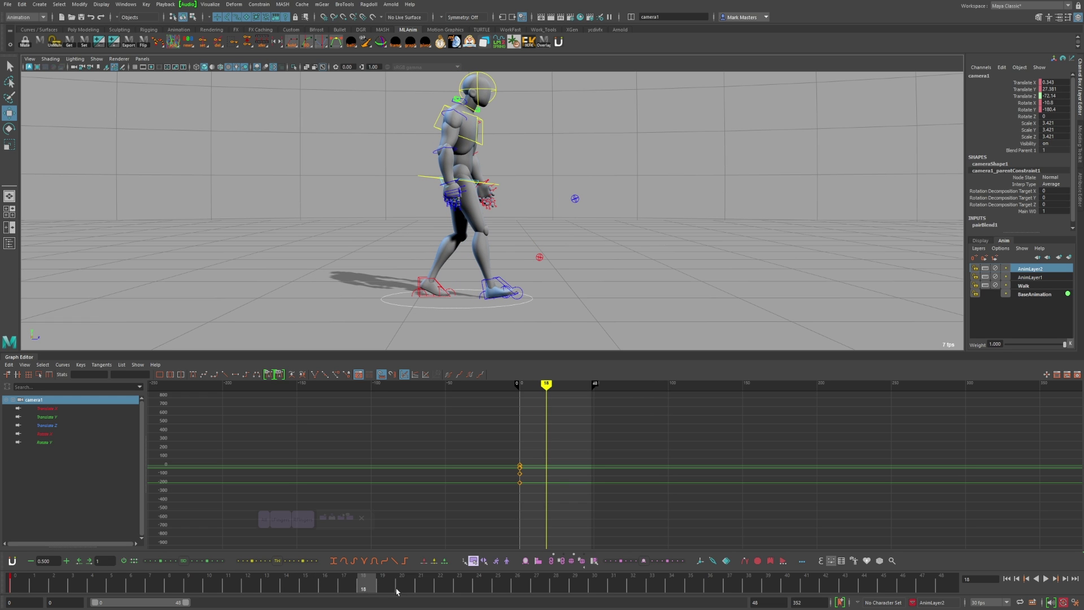
pyautogui.moveTo(422, 591); pyautogui.dragTo(34, 584)
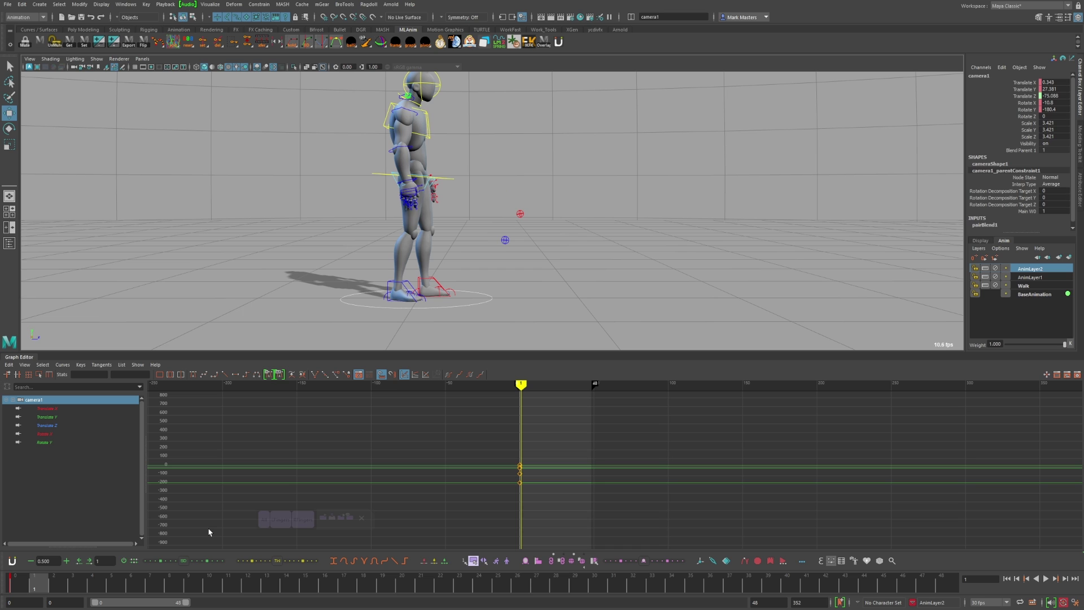
pyautogui.click(17, 589)
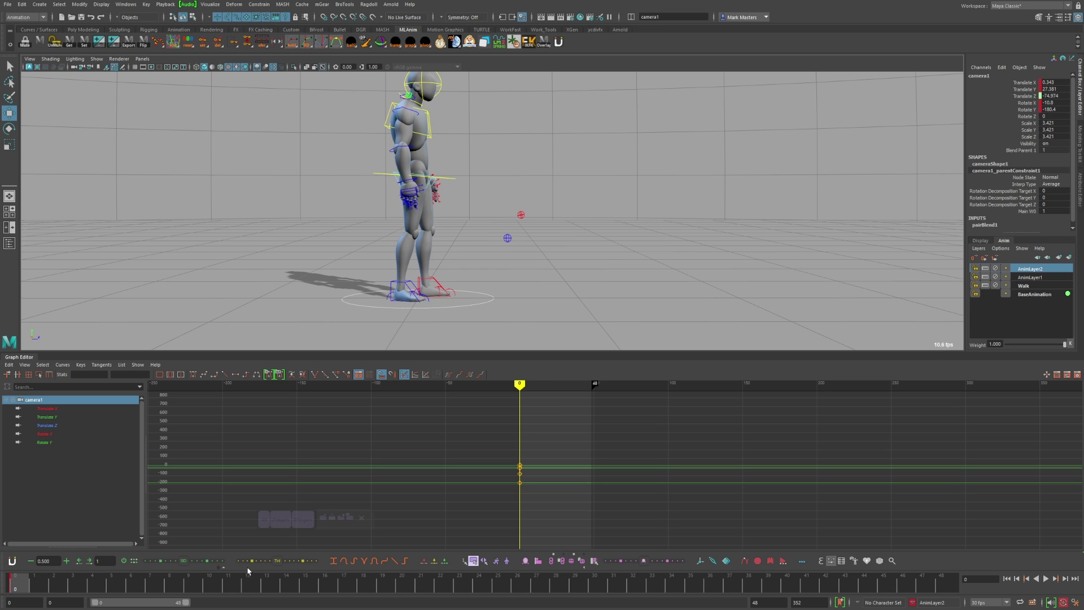
pyautogui.click(421, 585)
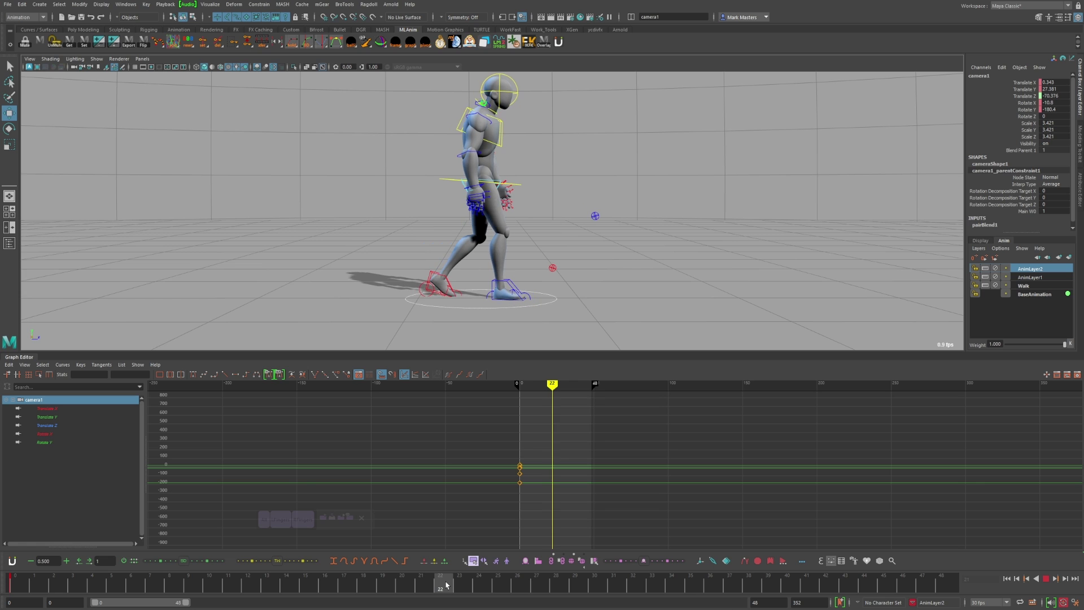
# Replay the walk from frame 0 in the perspective view, and switch to the shot camera during playback.
pyautogui.hotkey('alt', 'shift', 'v')
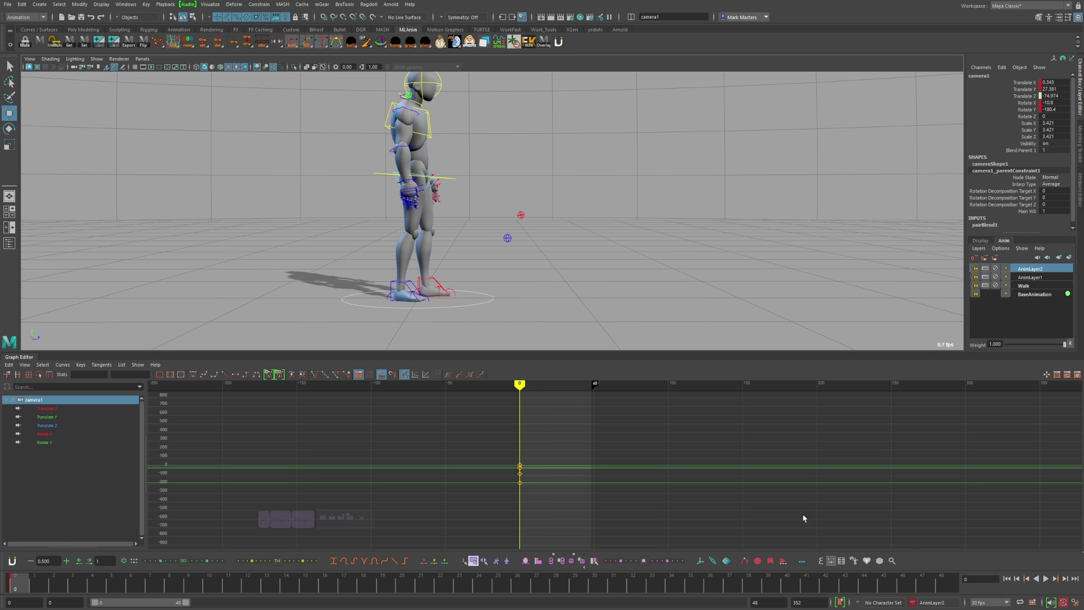
pyautogui.click(1045, 581)
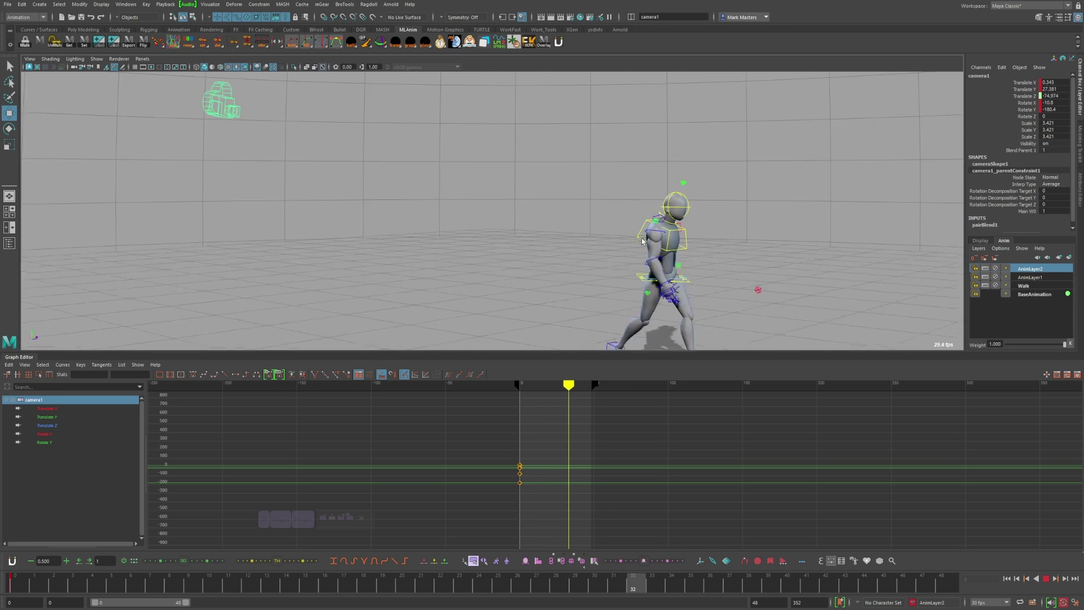
pyautogui.click(142, 59)
pyautogui.moveTo(181, 67)
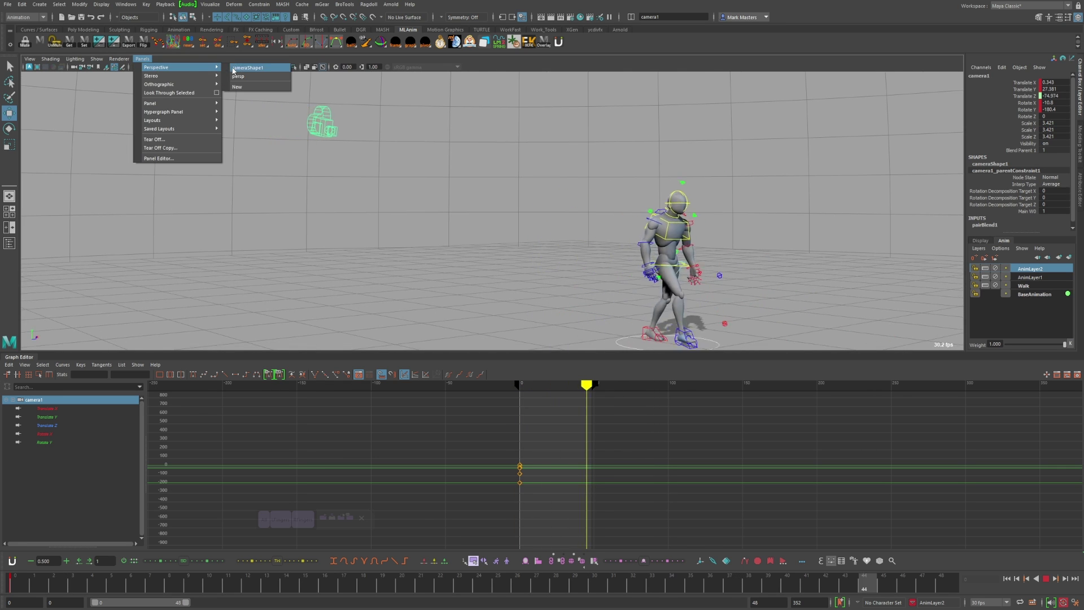
pyautogui.click(243, 67)
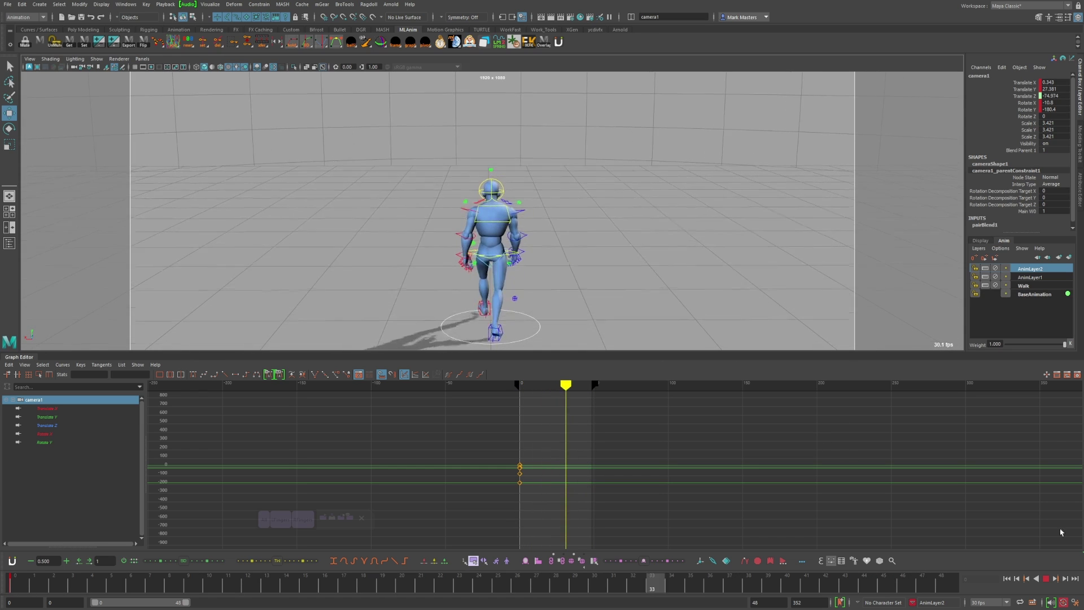
# Select the character's Main control, replay from frame 0 through the shot camera, and return to the perspective view during playback.
pyautogui.hotkey('alt', 'v')
pyautogui.click(538, 324)
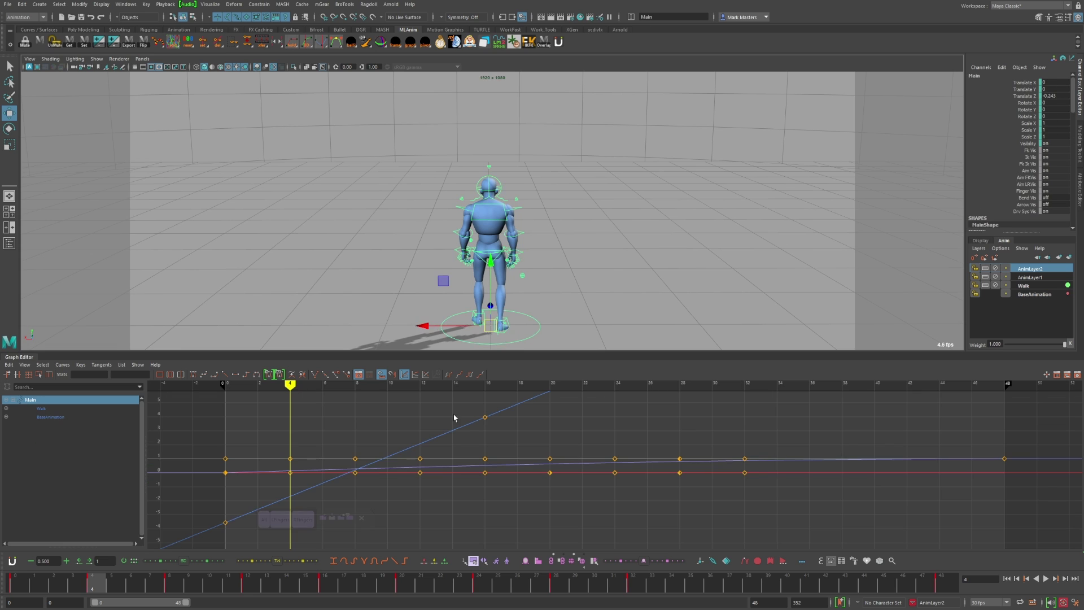
pyautogui.moveTo(82, 582); pyautogui.dragTo(12, 582)
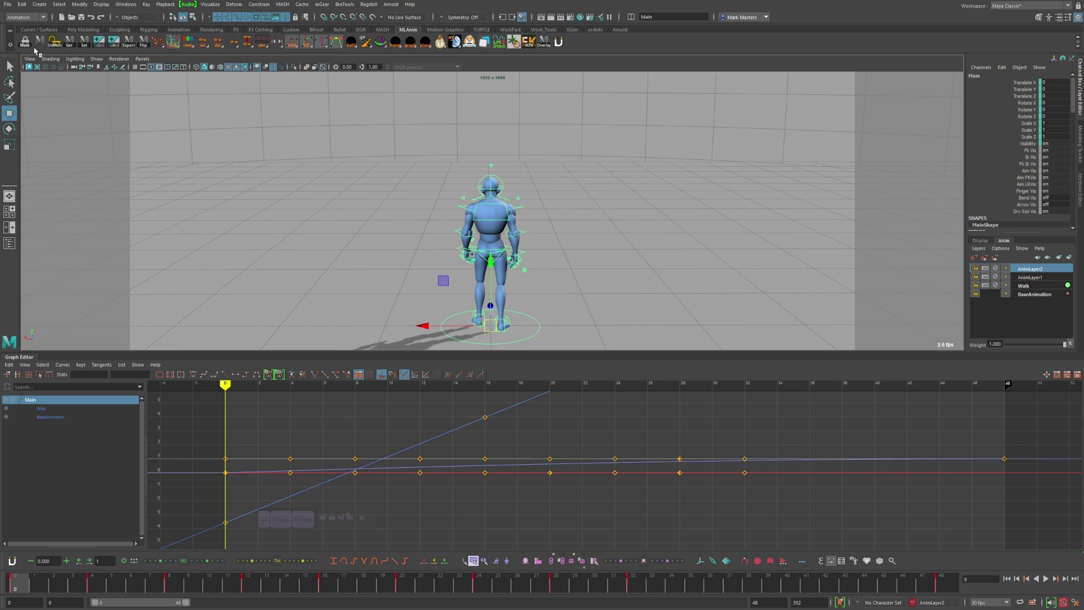
pyautogui.click(1046, 579)
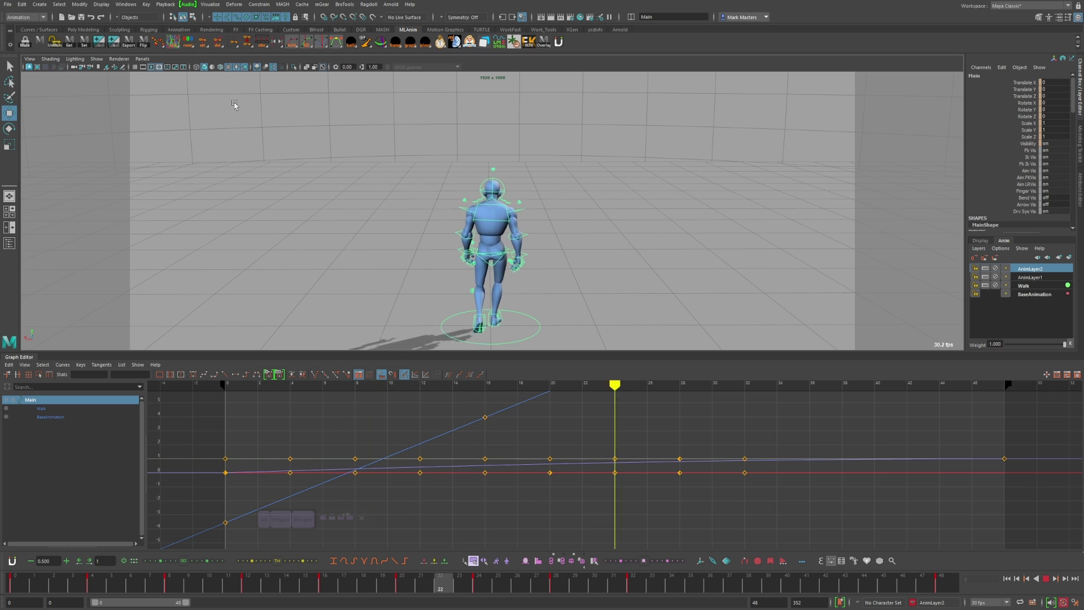
pyautogui.click(143, 59)
pyautogui.moveTo(203, 67)
pyautogui.click(246, 69)
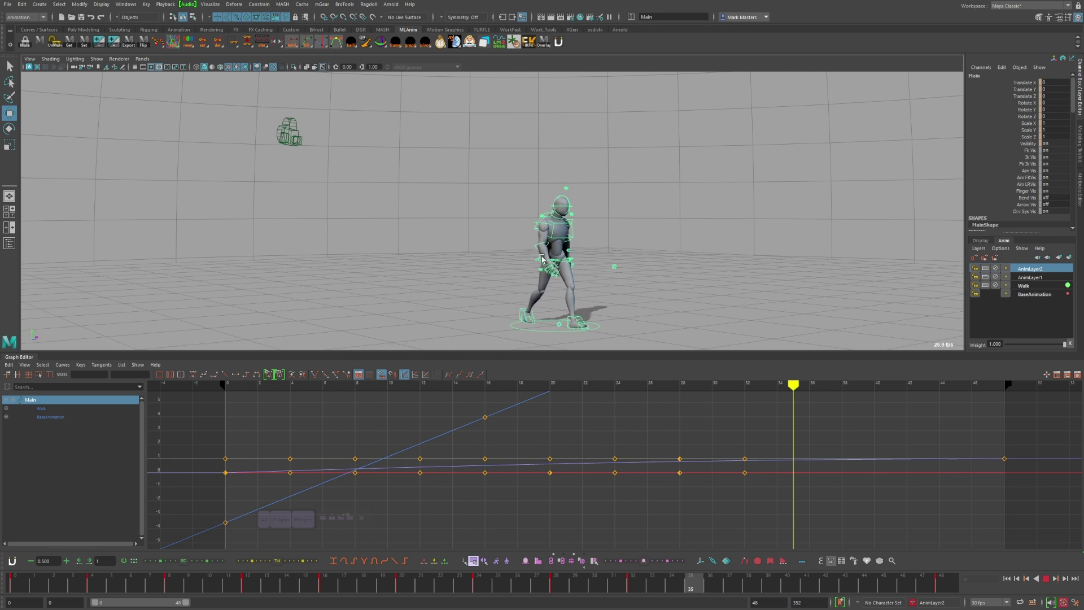